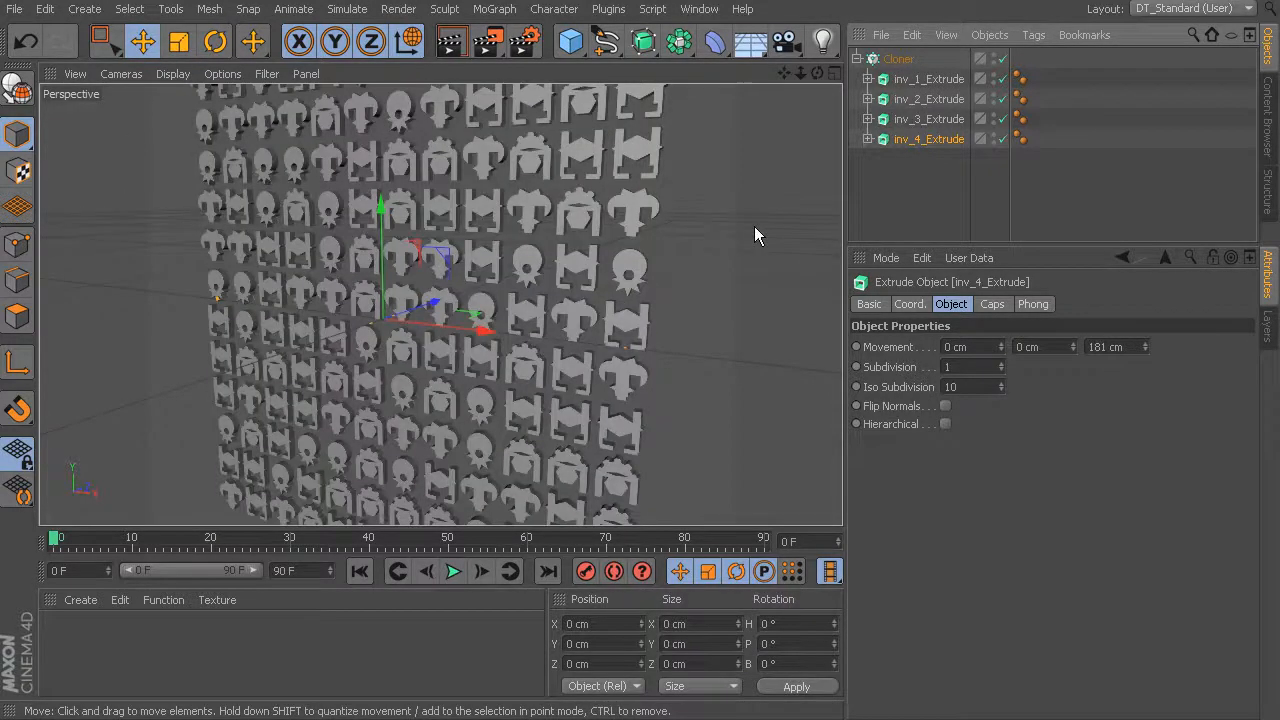
Check the Cloner's effector settings, deselect it, and add an unassigned Plain effector to the scene
alt+middle_drag(704, 270, 666, 217)
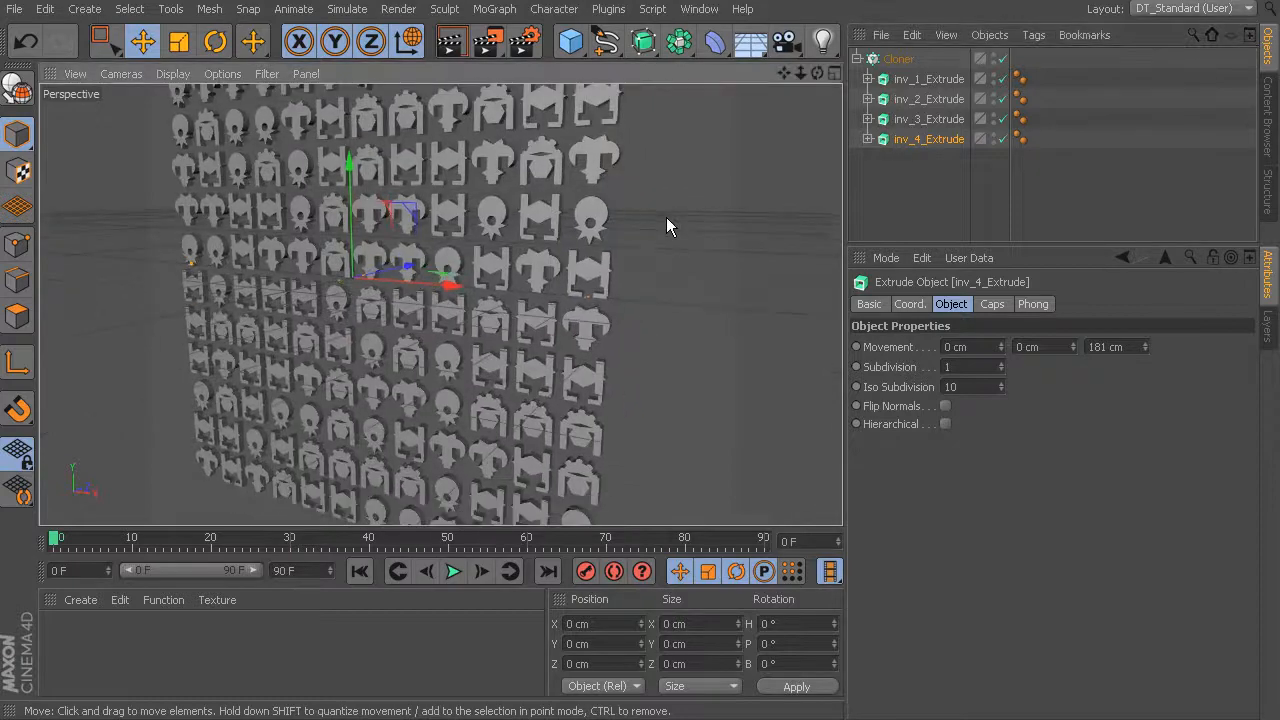
scroll(666, 217, down, 1)
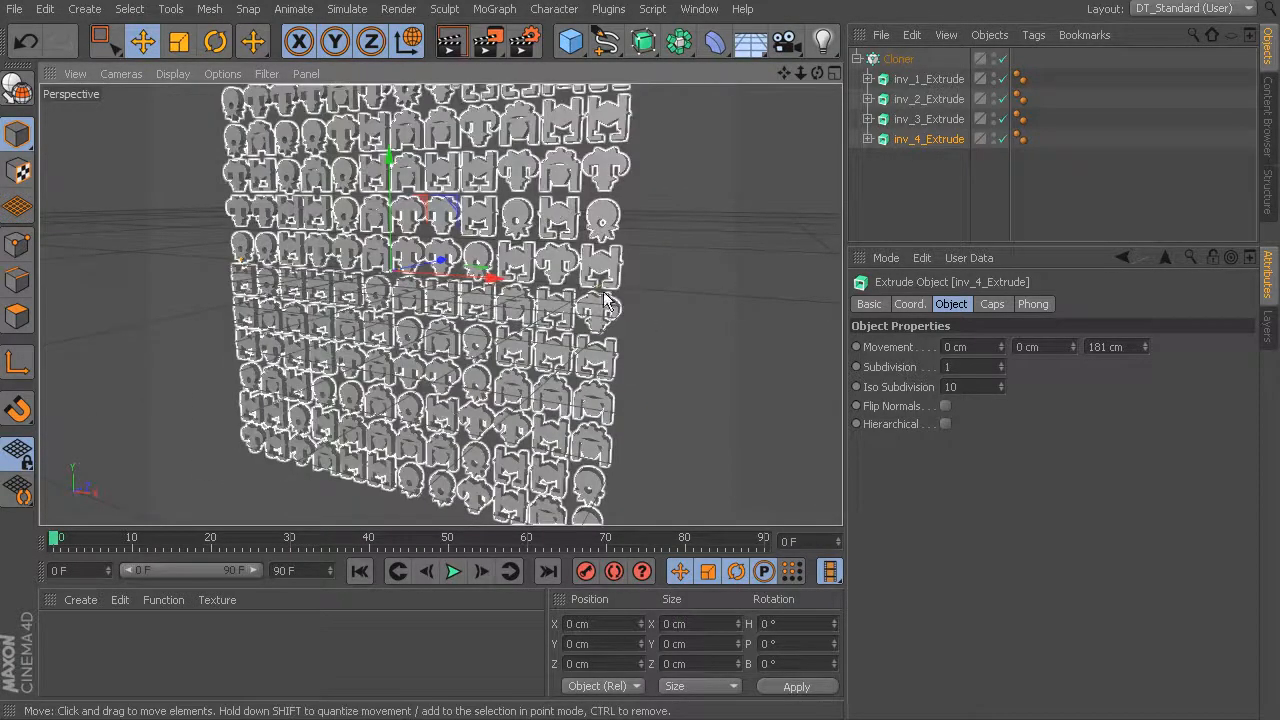
alt+middle_drag(715, 218, 672, 231)
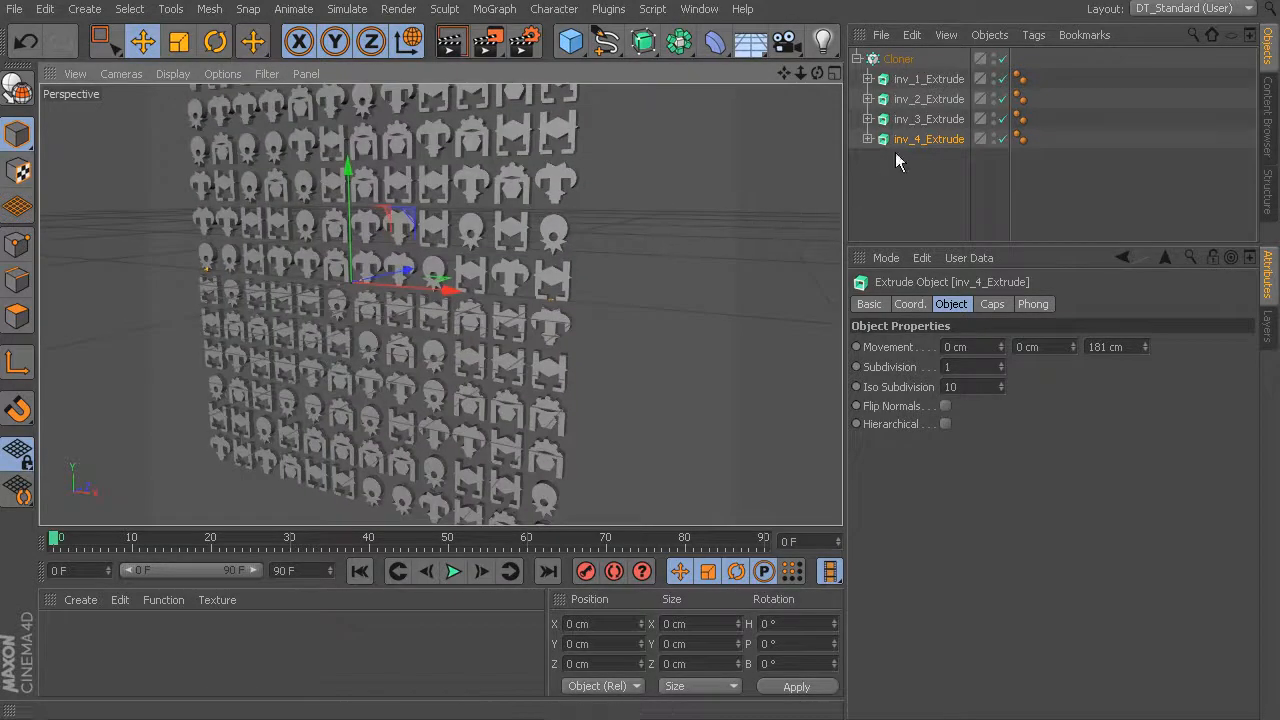
click(900, 59)
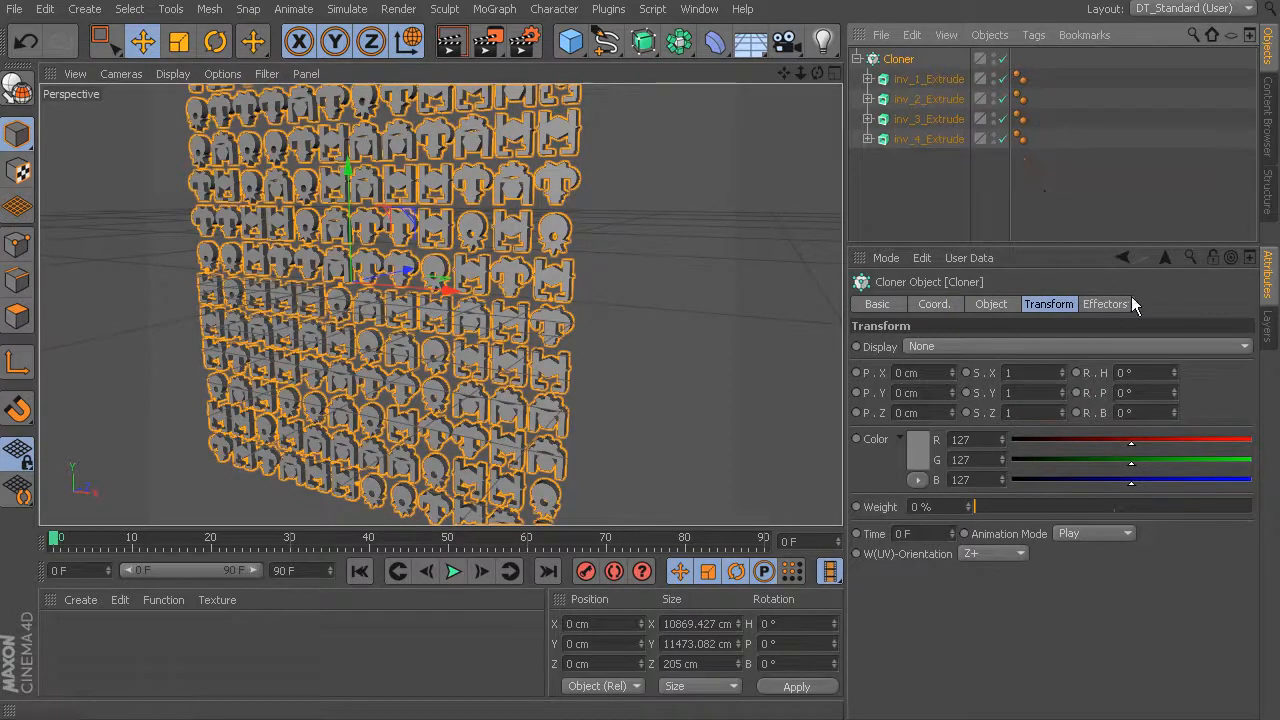
click(1104, 305)
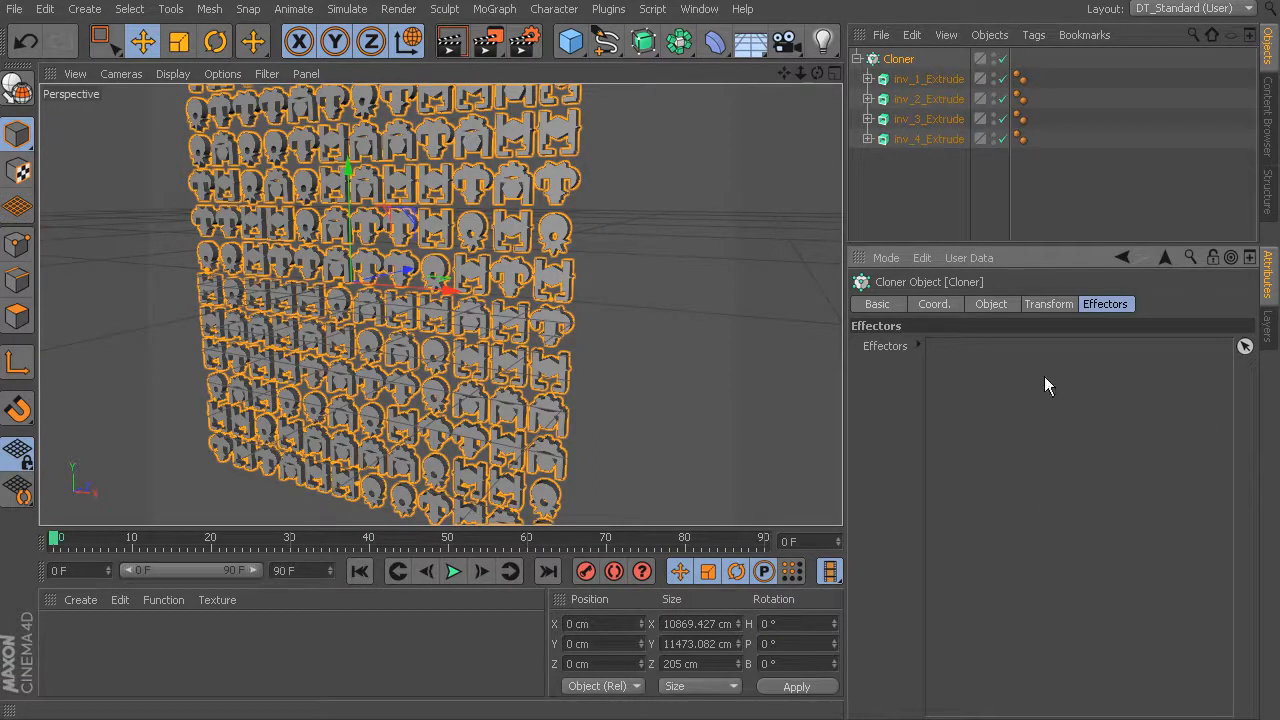
click(938, 178)
click(495, 9)
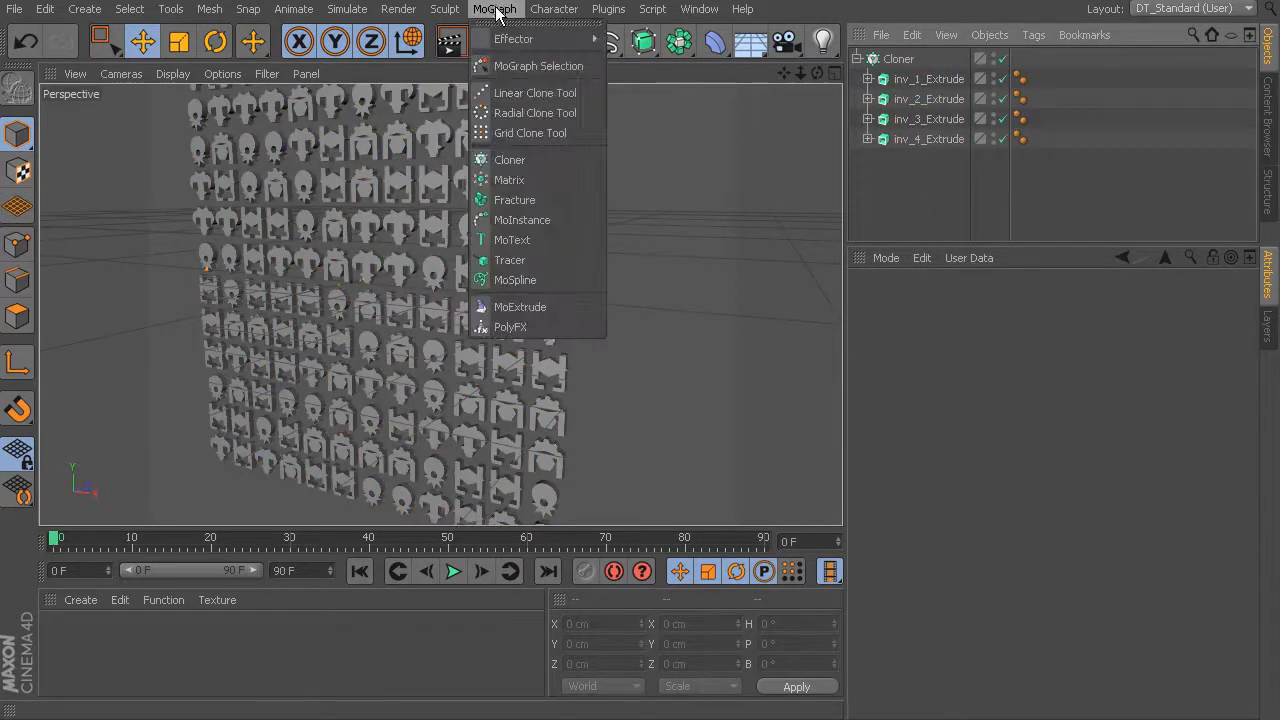
mouse_move(505, 38)
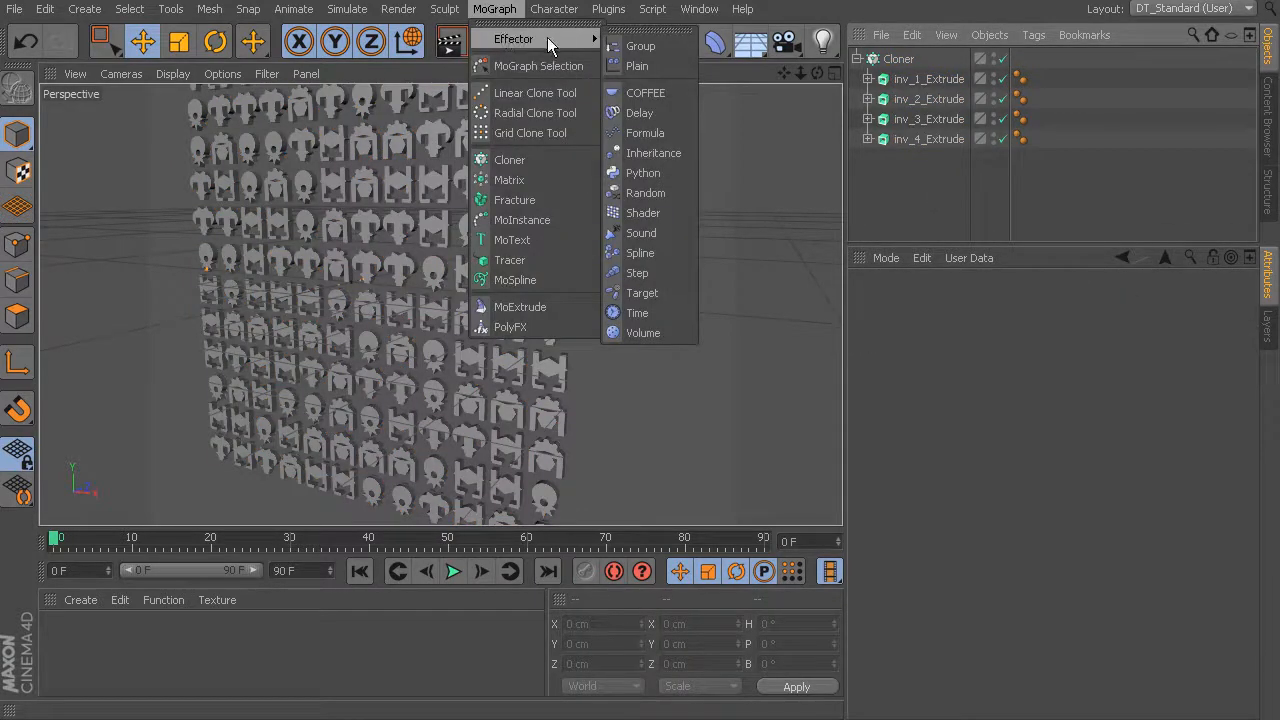
click(632, 66)
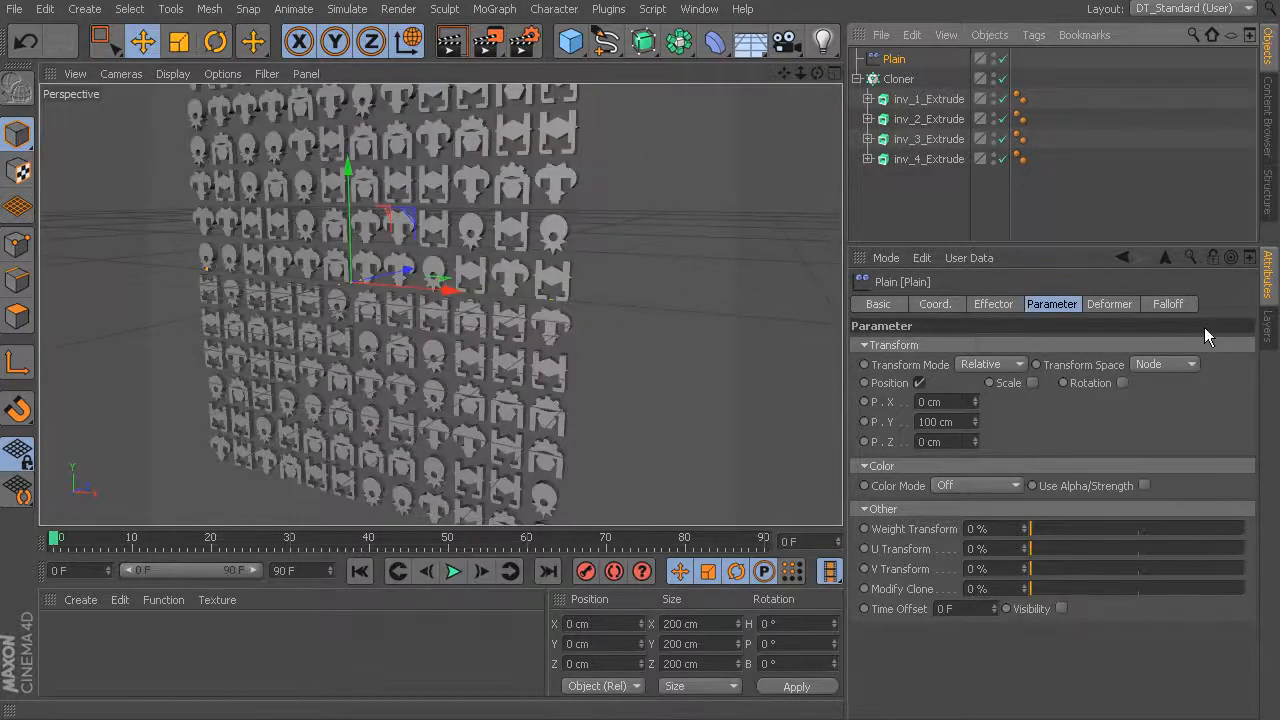
Set the Plain effector's falloff shape to Box
click(1180, 309)
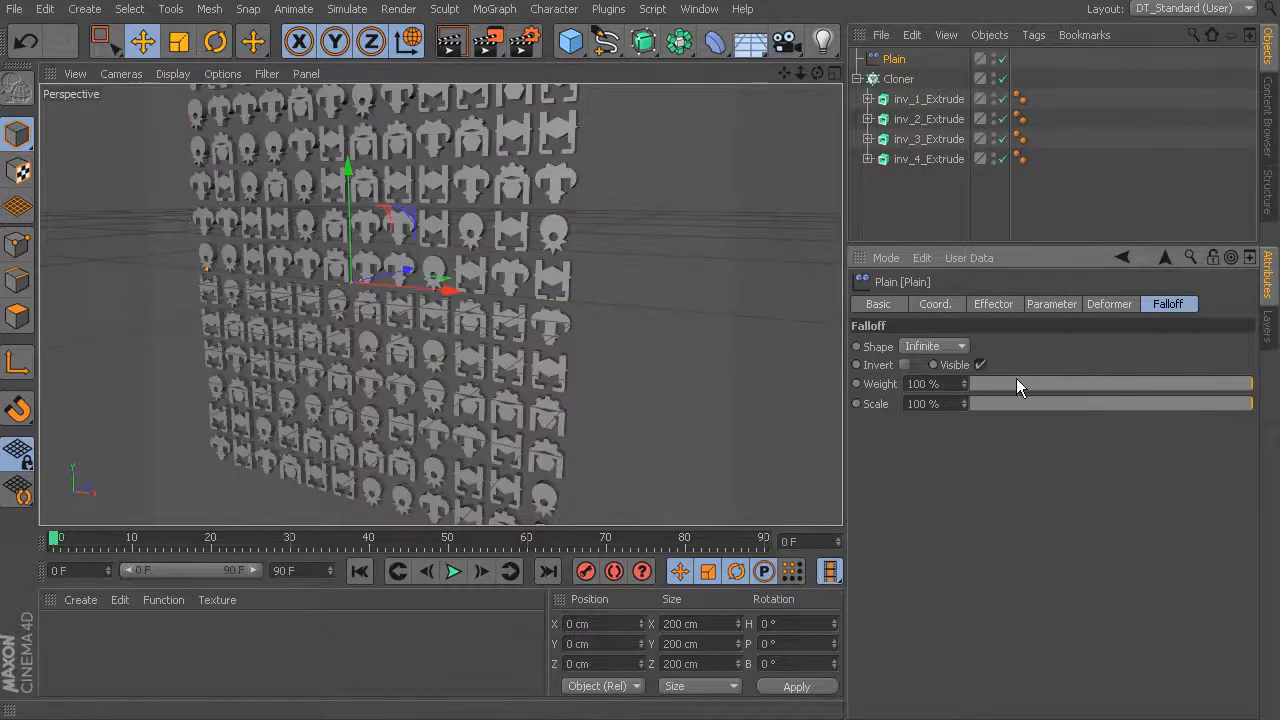
click(922, 347)
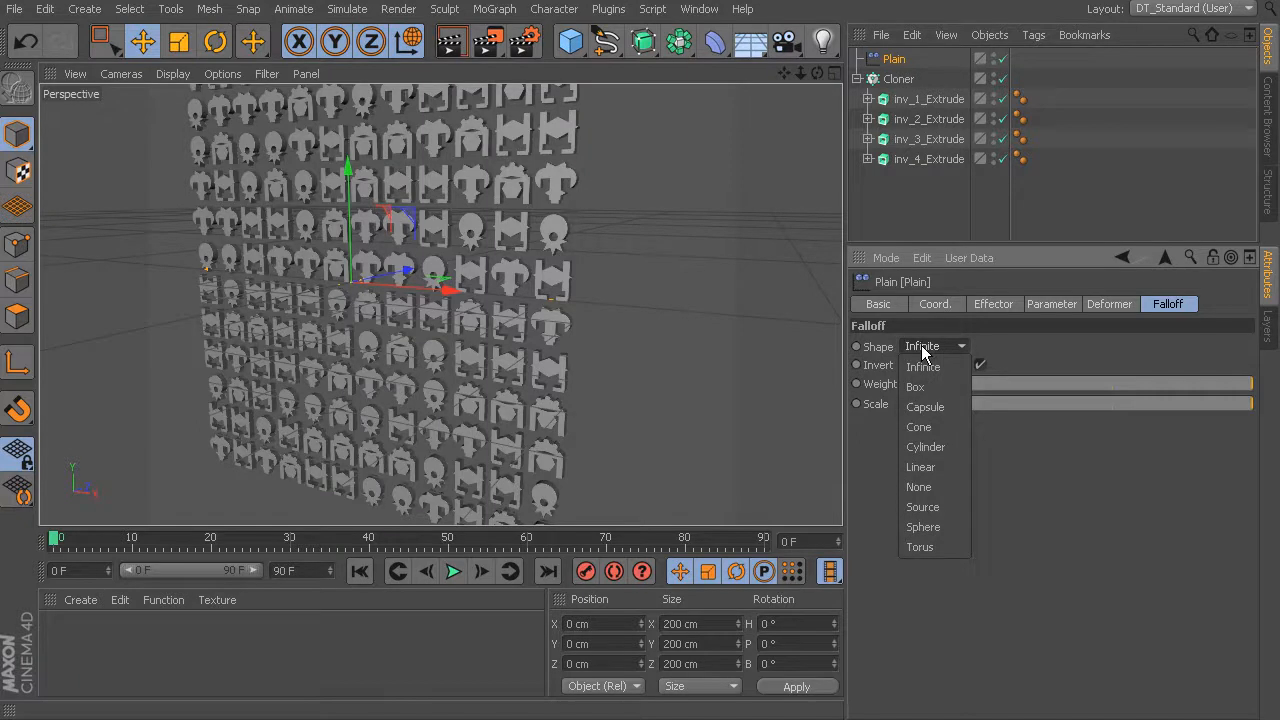
click(938, 387)
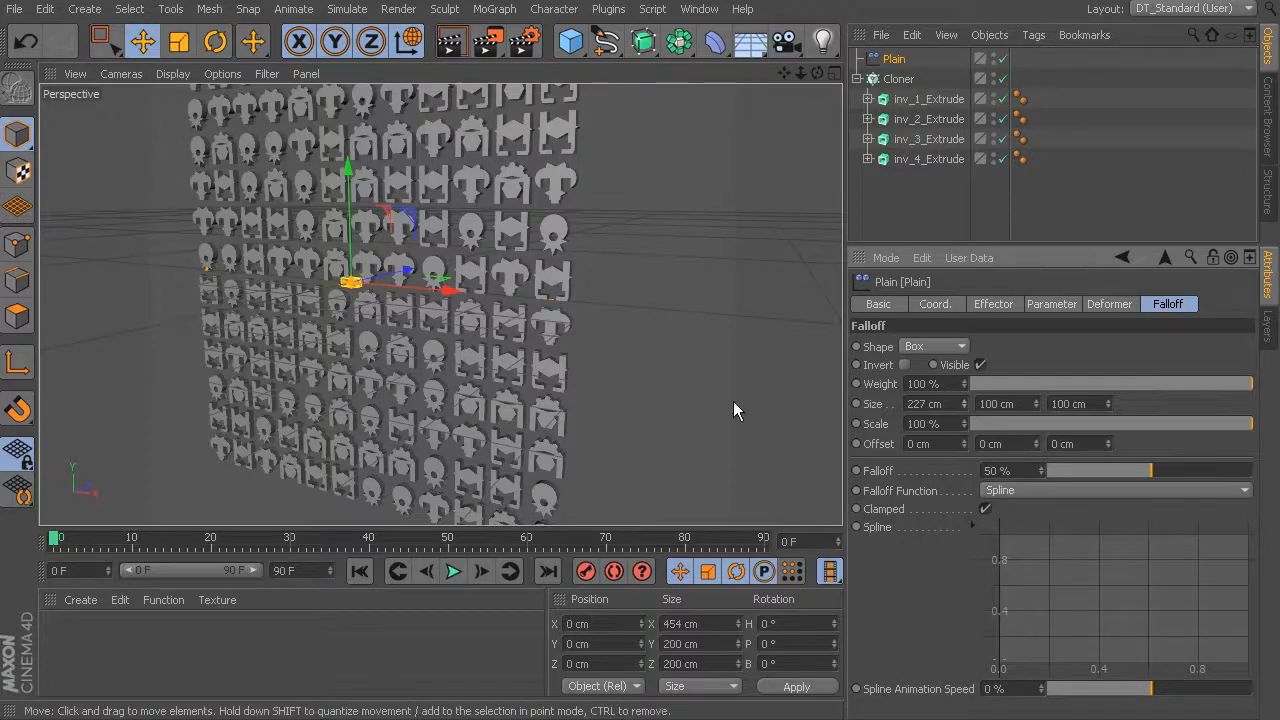
Stretch the falloff box over the clone grid to sizes of about 5738 cm in X and 5781 cm in Y
scroll(500, 322, up, 6)
alt+drag(490, 322, 872, 325)
alt+middle_drag(460, 300, 334, 303)
alt+drag(486, 323, 430, 312)
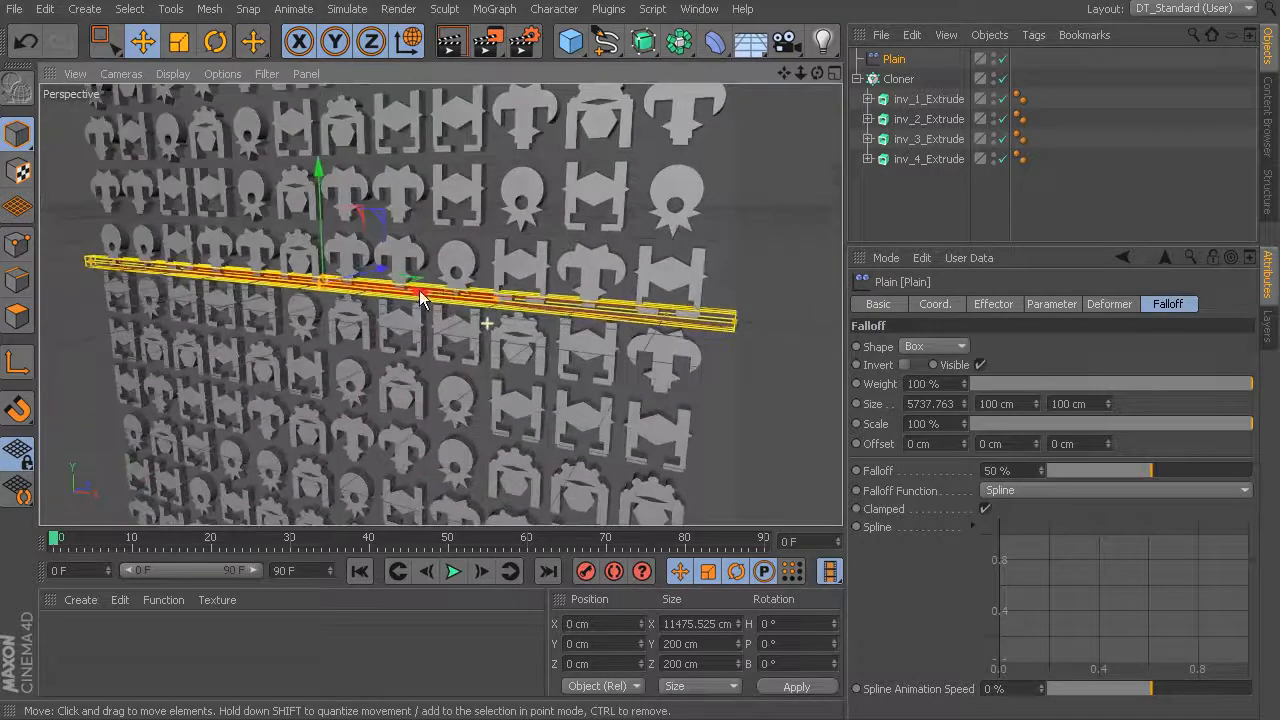
drag(325, 277, 338, 94)
scroll(436, 388, down, 5)
alt+drag(487, 360, 370, 117)
alt+drag(582, 246, 529, 257)
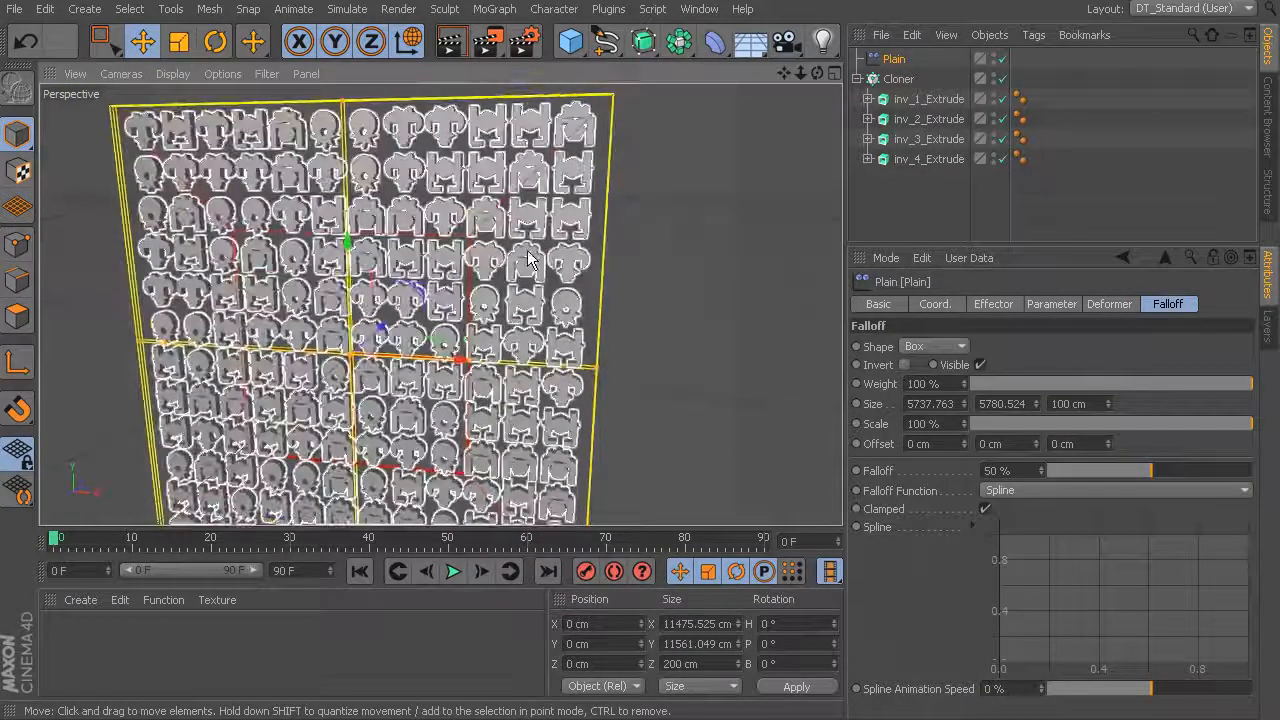
Widen the falloff box to about 6068 cm in X and reduce its falloff to about 16 %
alt+middle_drag(529, 257, 566, 222)
alt+drag(565, 252, 538, 308)
alt+middle_drag(537, 306, 564, 266)
alt+drag(564, 266, 610, 312)
drag(204, 287, 199, 280)
scroll(512, 293, down, 4)
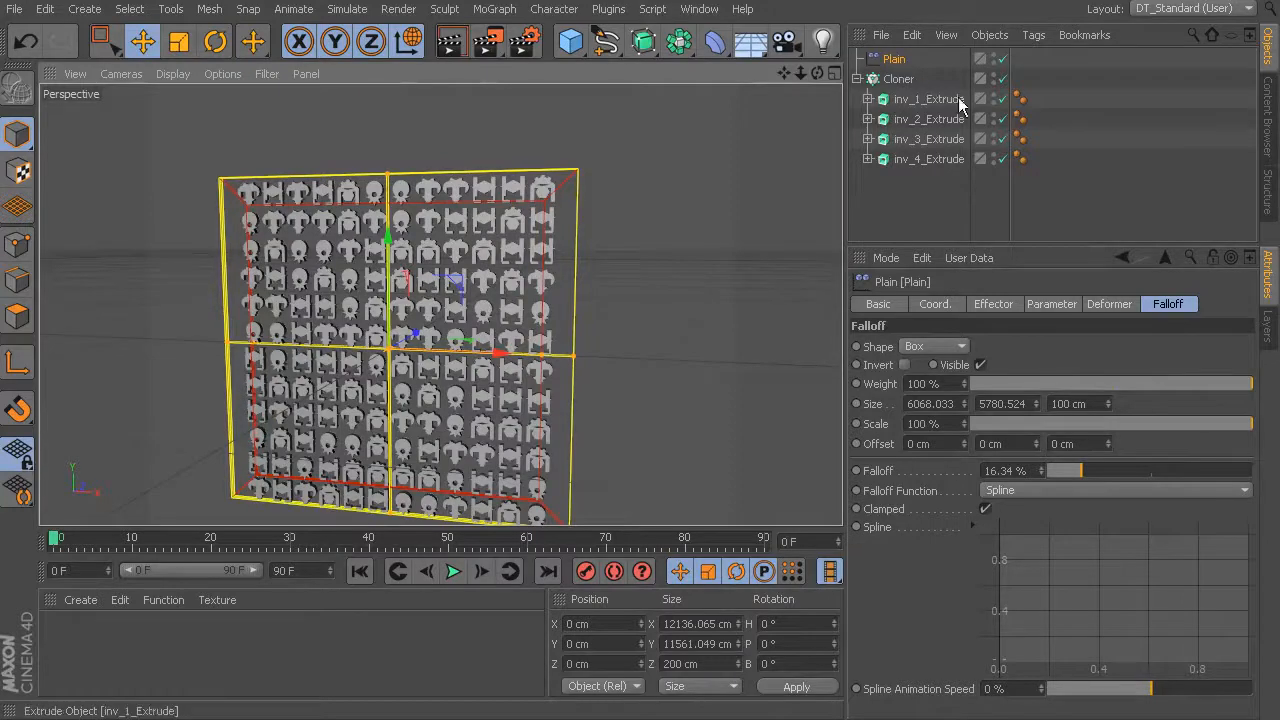
Assign the Plain effector to the Cloner's effectors list
click(898, 79)
click(1104, 305)
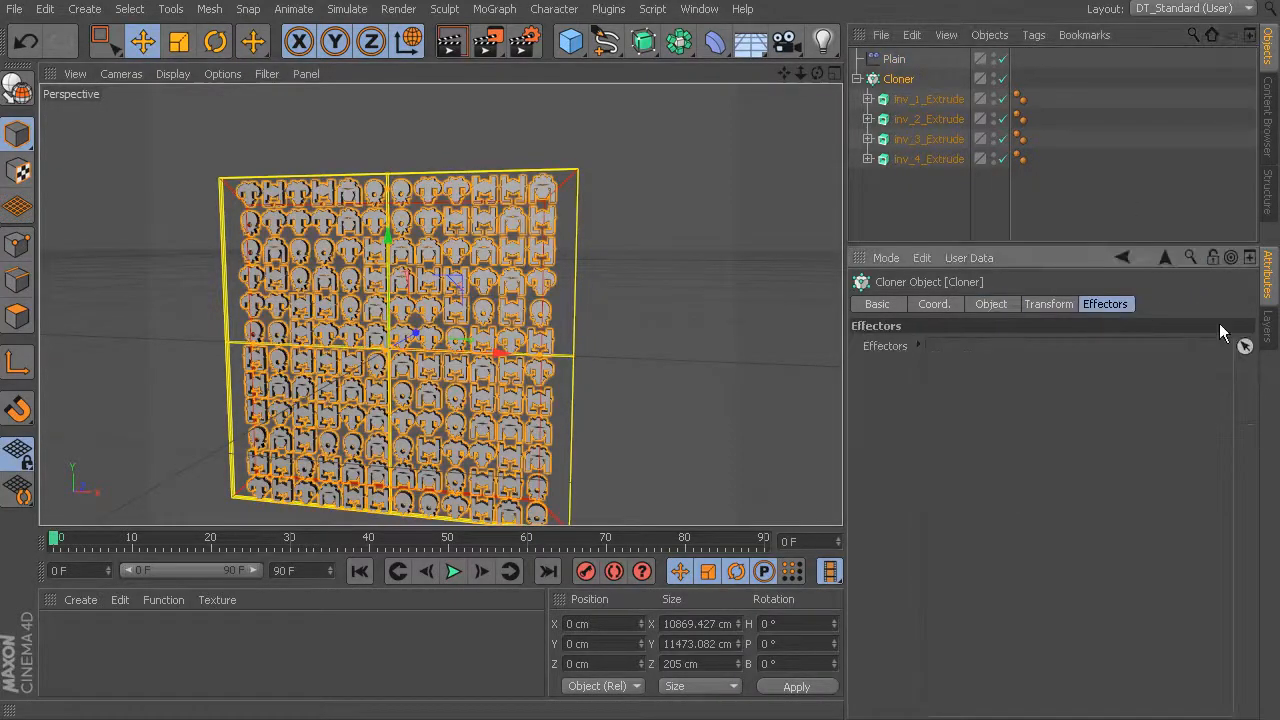
drag(894, 60, 1002, 373)
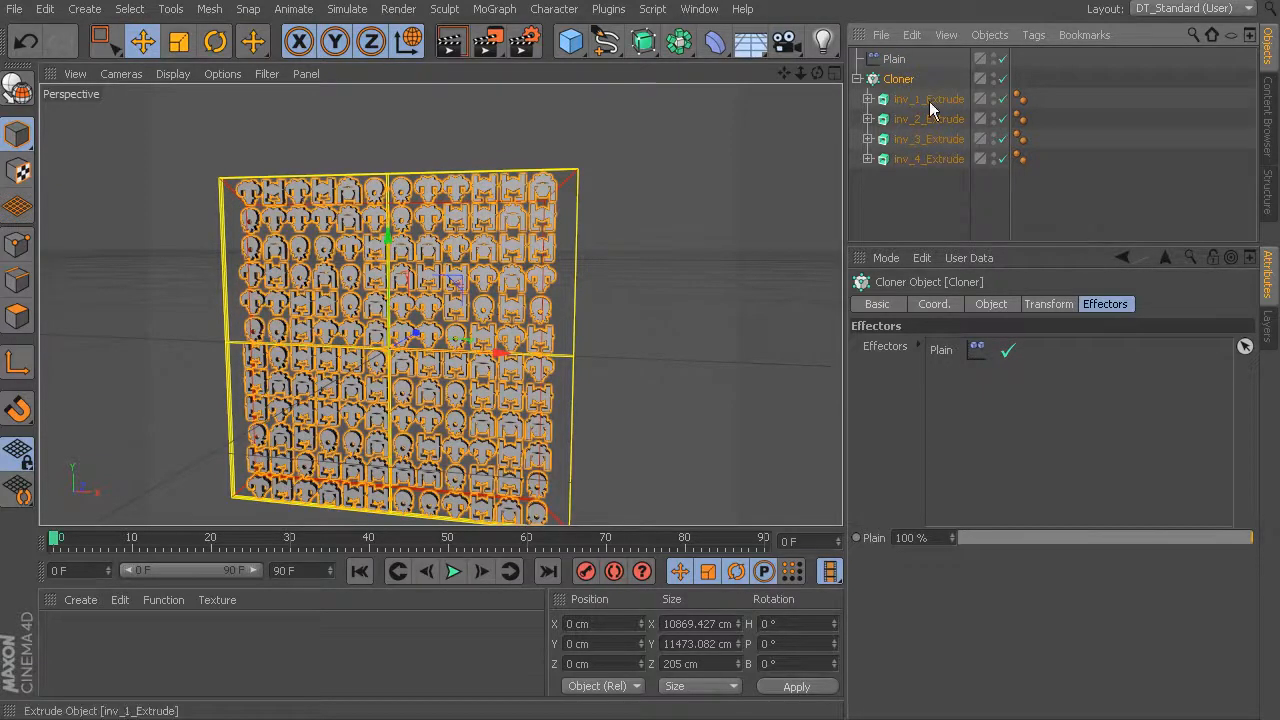
Set the Plain effector's Y position parameter to 1000 cm
click(893, 59)
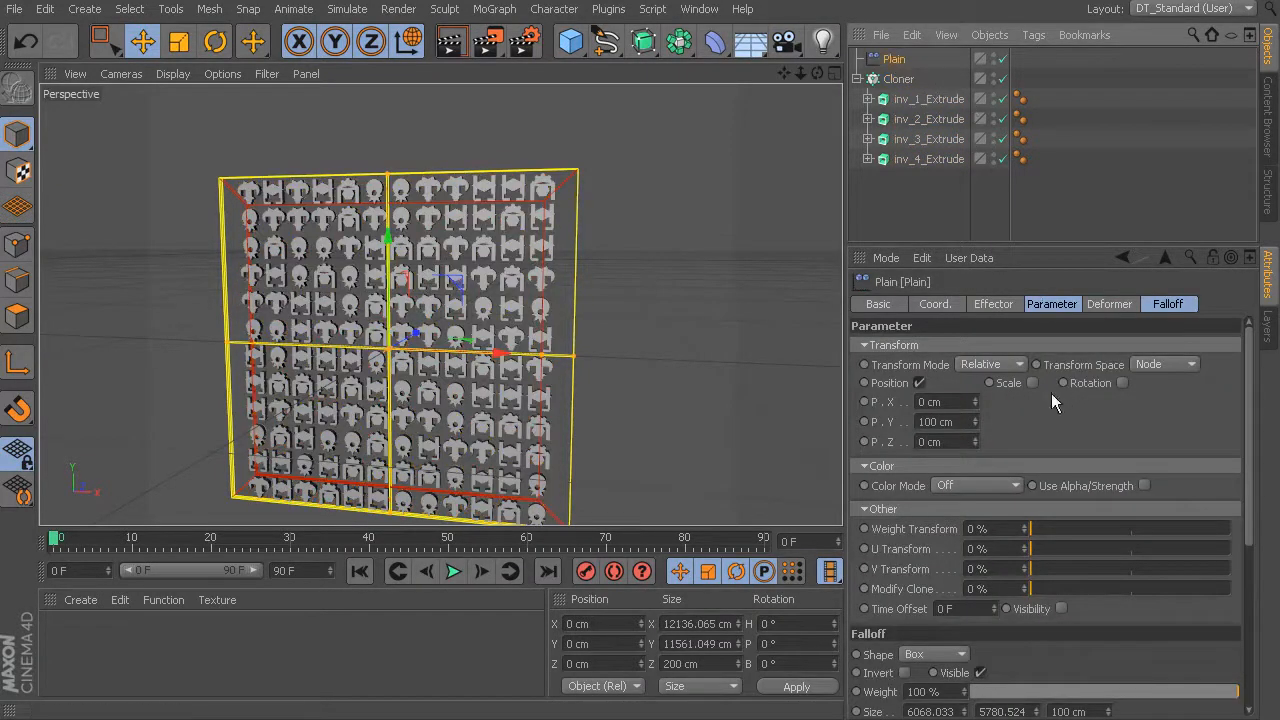
click(1054, 306)
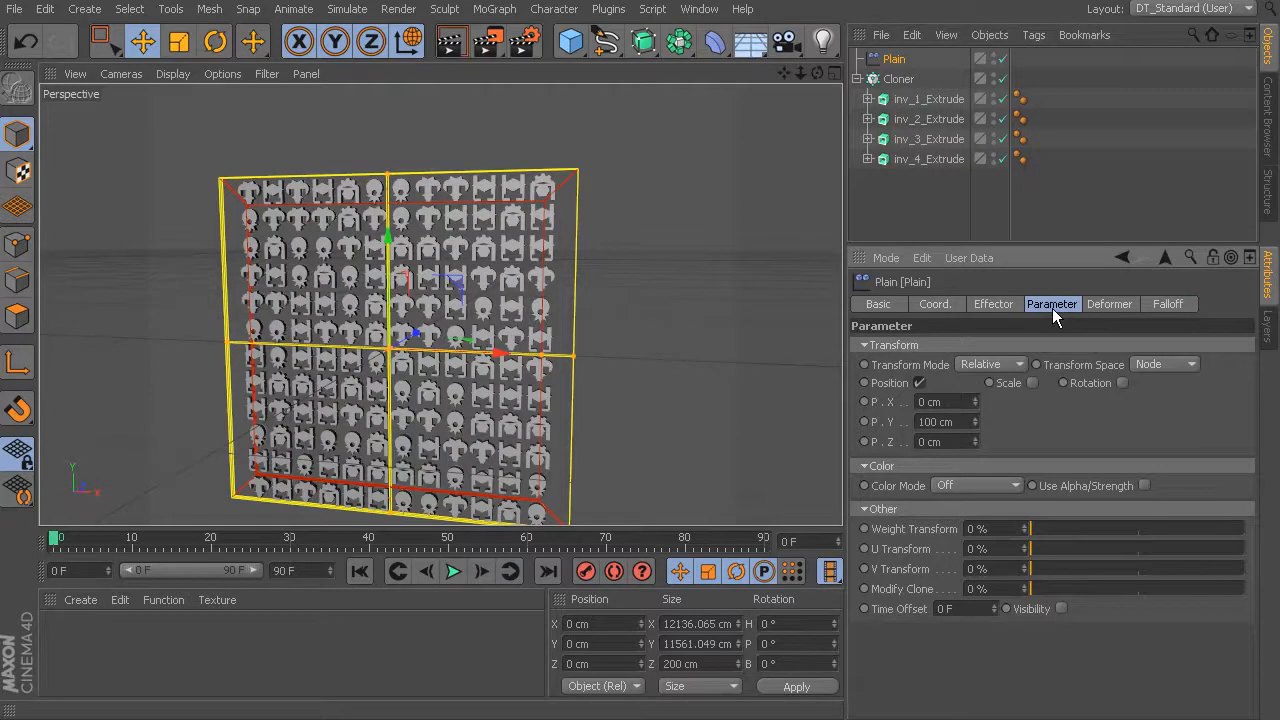
mouse_move(656, 294)
alt+middle_down()
mouse_move(670, 273)
mouse_move(649, 313)
alt+middle_up()
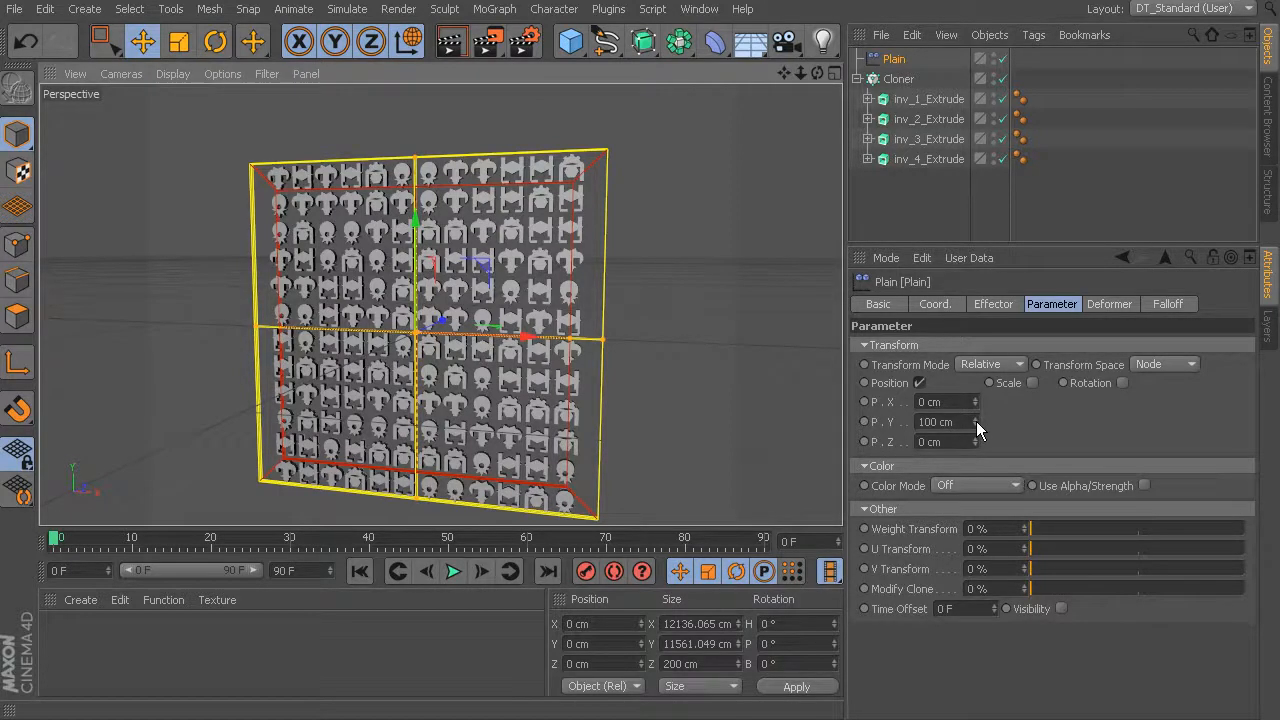
drag(976, 421, 976, 387)
text(1000)
key(Return)
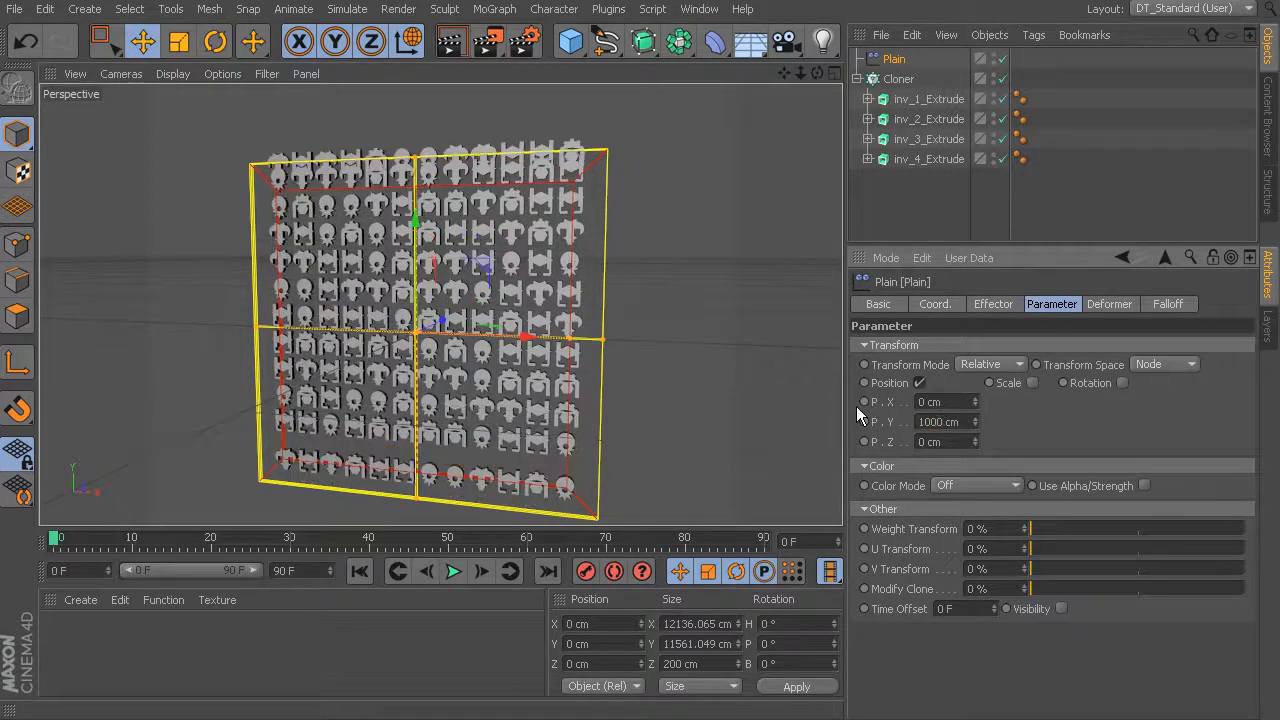
Test moving the effector vertically, then enlarge its falloff box to about 13733 cm wide and 14986 cm high overall
drag(417, 221, 529, 217)
drag(606, 336, 622, 336)
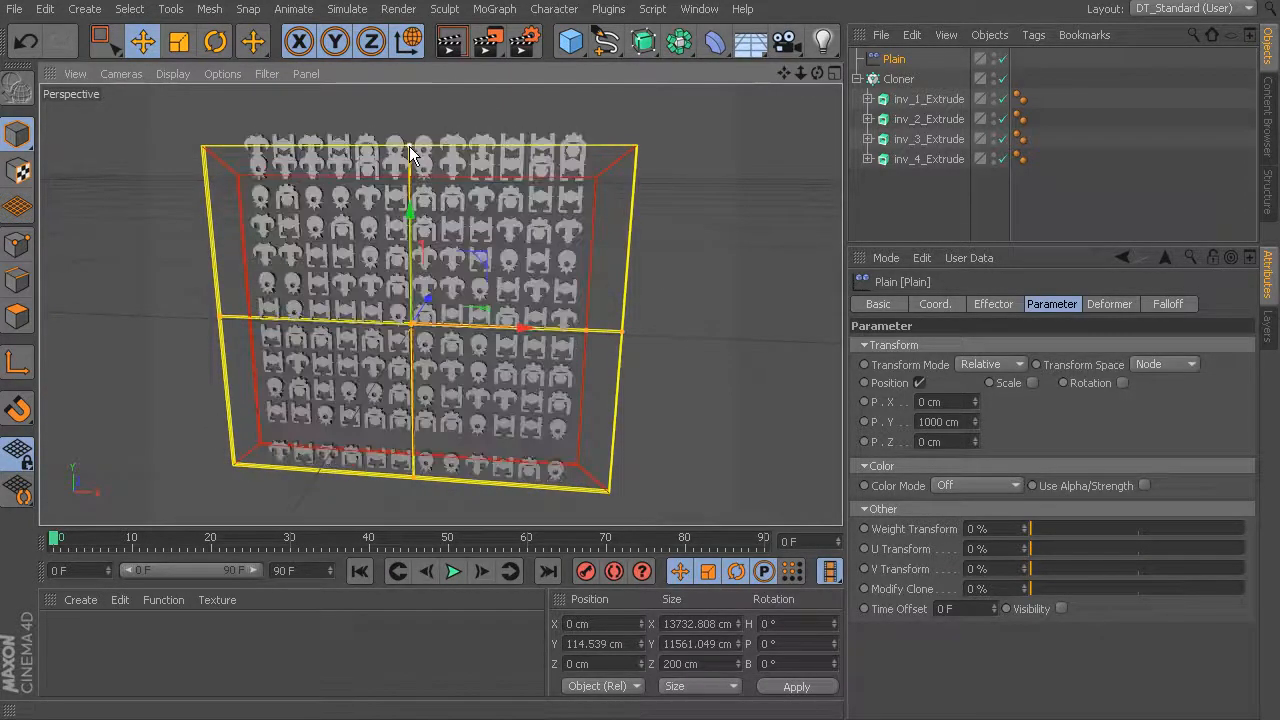
drag(413, 147, 423, 96)
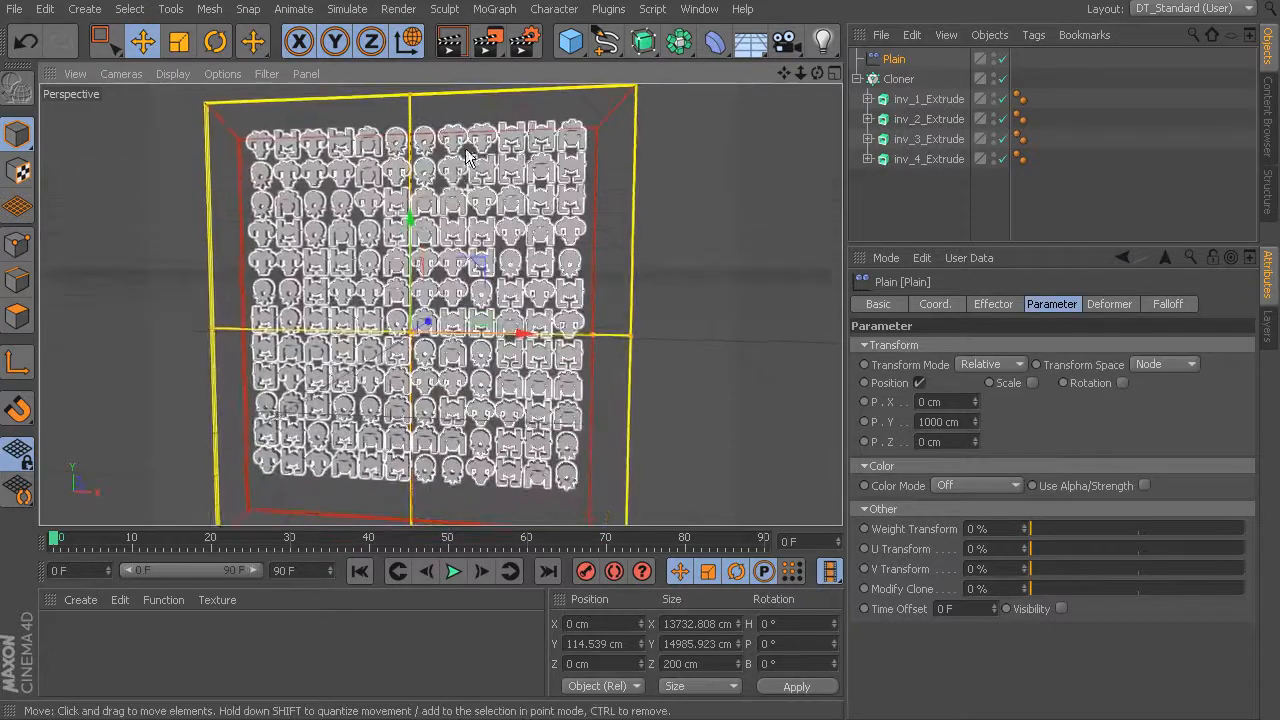
Lock movement along the Z axis and undo the stray moves of the Plain effector
alt+drag(600, 334, 520, 325)
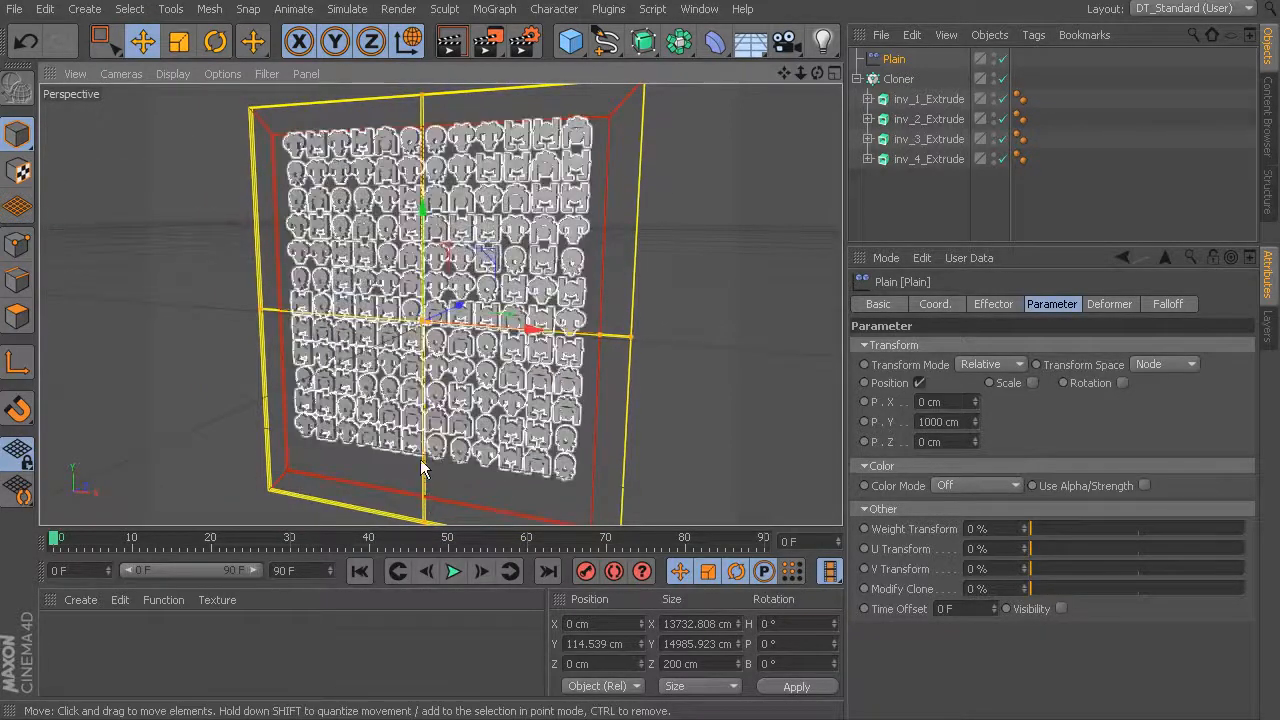
drag(423, 470, 426, 464)
key(ctrl+z)
mouse_move(449, 277)
alt+mouse_down()
mouse_move(251, 263)
mouse_move(423, 266)
mouse_move(540, 308)
alt+mouse_up()
key(z)
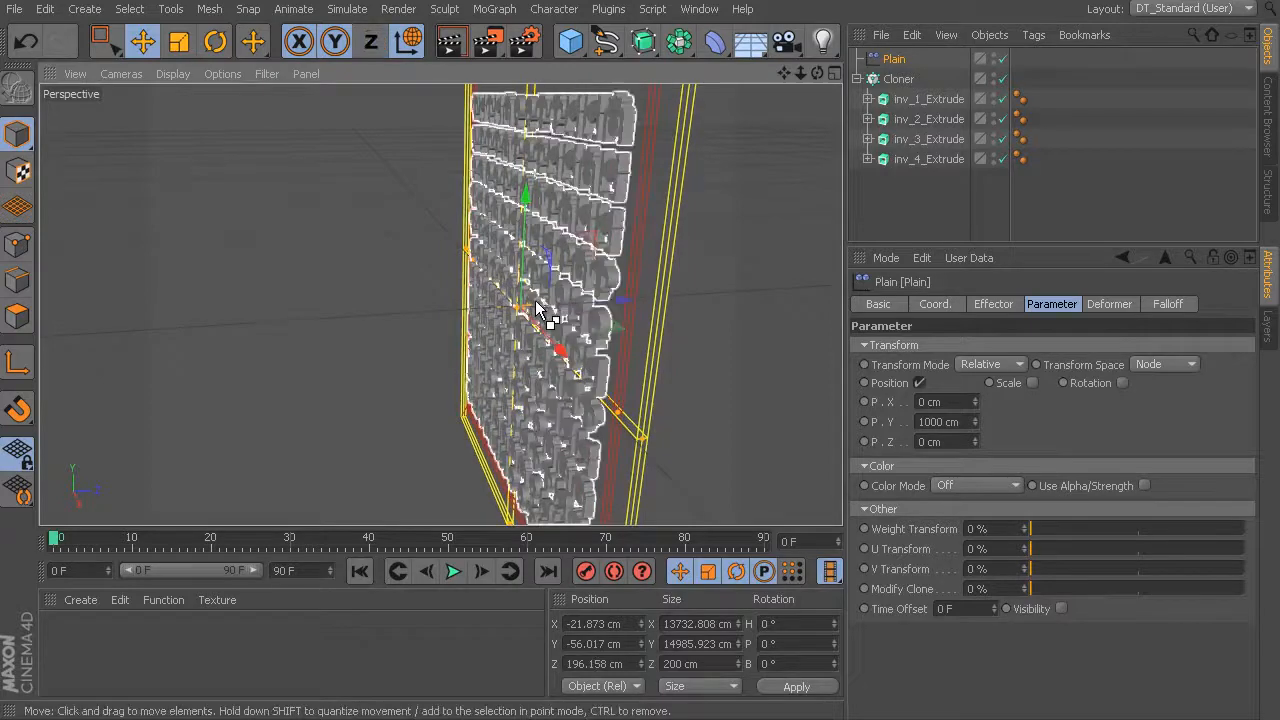
mouse_move(541, 313)
mouse_down()
mouse_move(535, 285)
mouse_move(555, 292)
mouse_up()
key(ctrl+z)
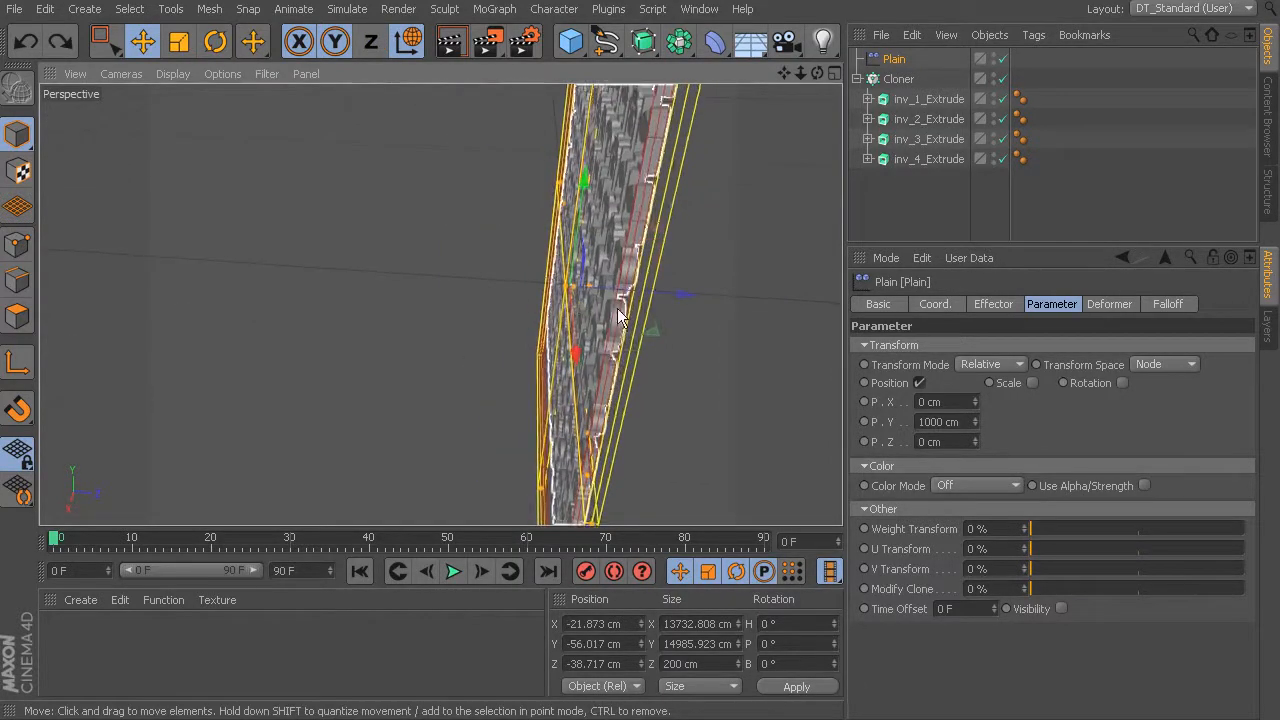
Deepen the falloff box to about 832 cm overall and raise the effector to about 709 cm in Y
alt+drag(490, 340, 610, 357)
alt+drag(540, 324, 543, 346)
mouse_move(532, 284)
mouse_down()
mouse_move(539, 307)
mouse_move(731, 246)
mouse_move(680, 290)
mouse_move(606, 318)
mouse_up()
alt+middle_drag(607, 311, 651, 283)
mouse_move(488, 227)
mouse_down()
mouse_move(489, 205)
mouse_move(625, 214)
mouse_move(617, 262)
mouse_up()
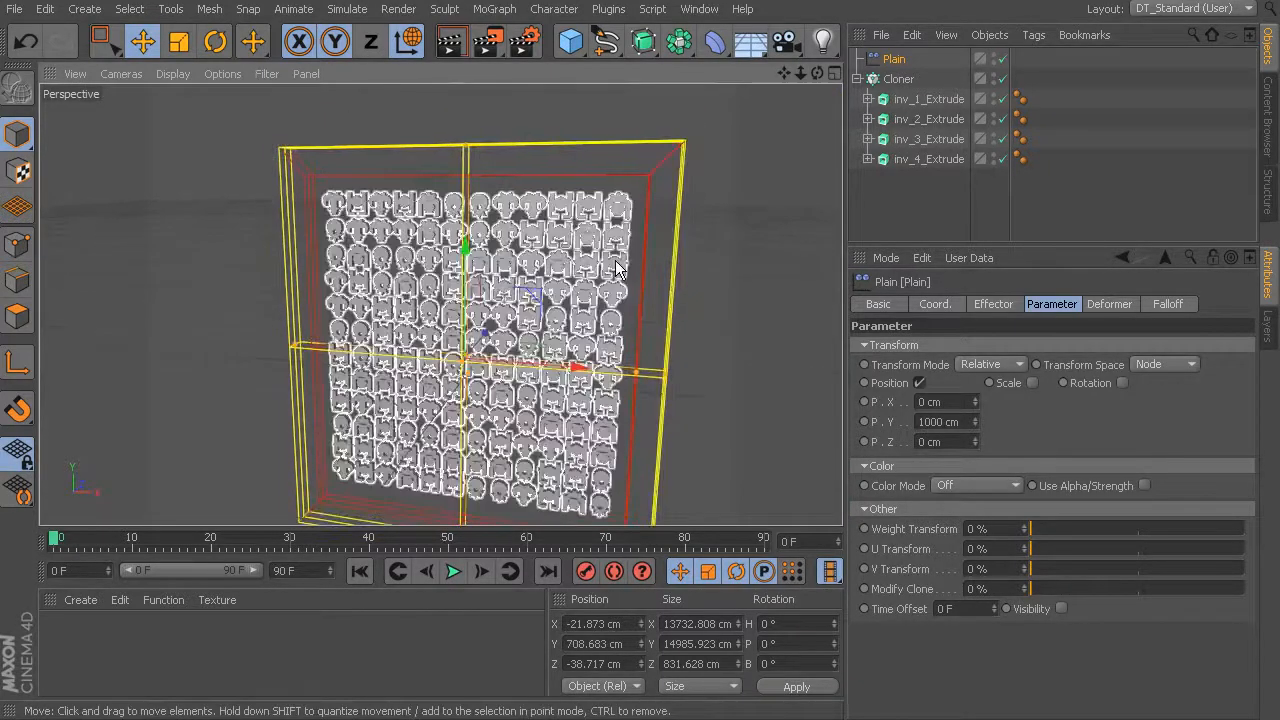
Try a Y position parameter of 10000 cm on the Plain effector
click(949, 421)
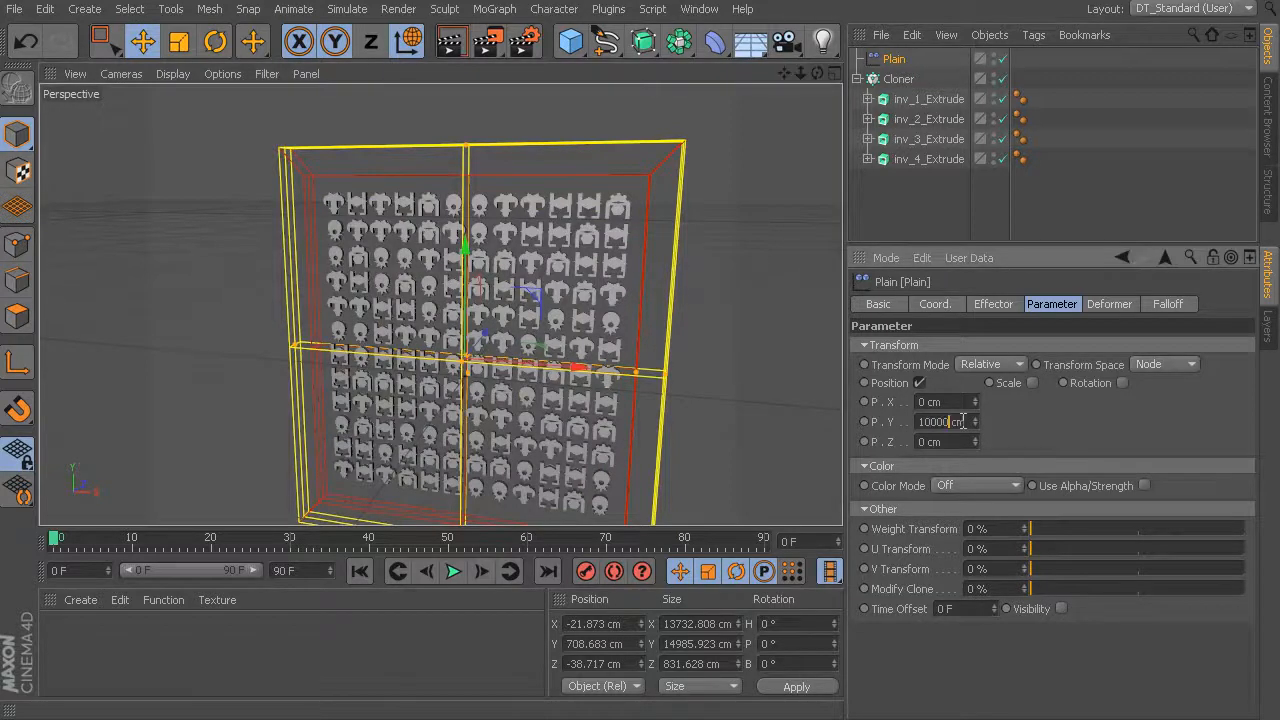
text(0)
key(Return)
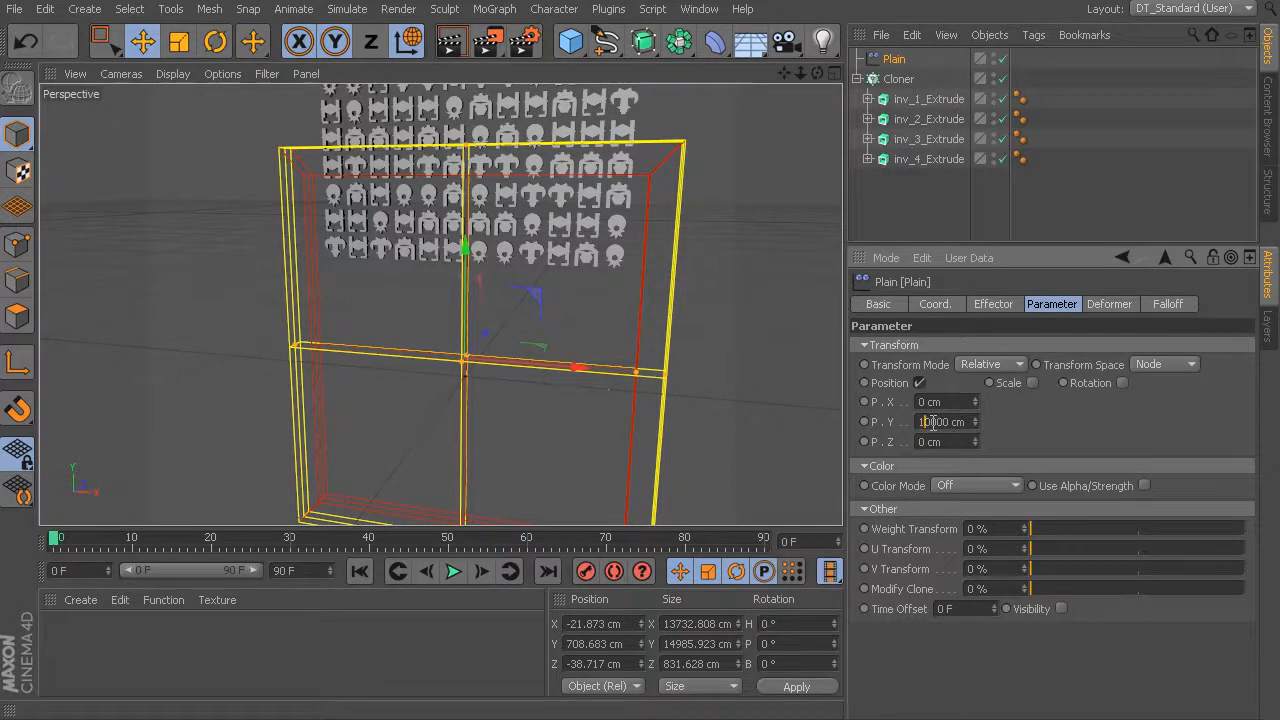
Try a Y position parameter of 50000 cm, test moving the effector vertically, and undo that move
key(Return)
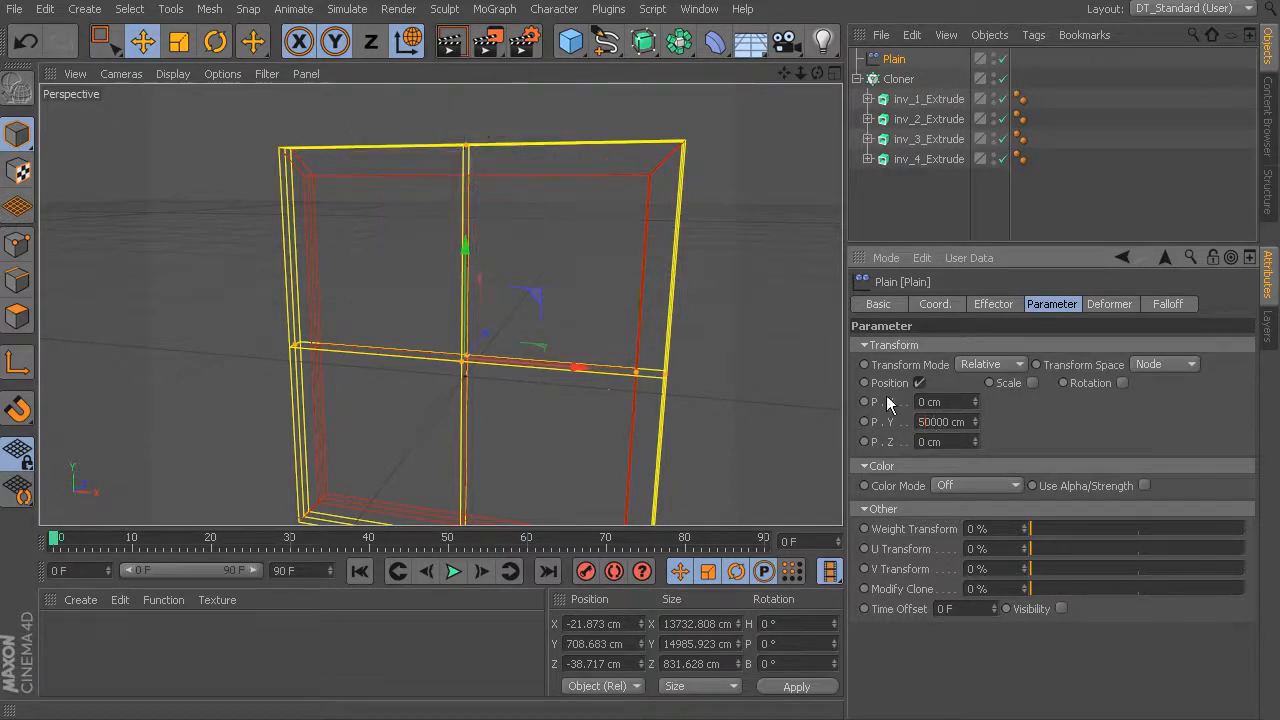
drag(465, 245, 474, 170)
key(ctrl+z)
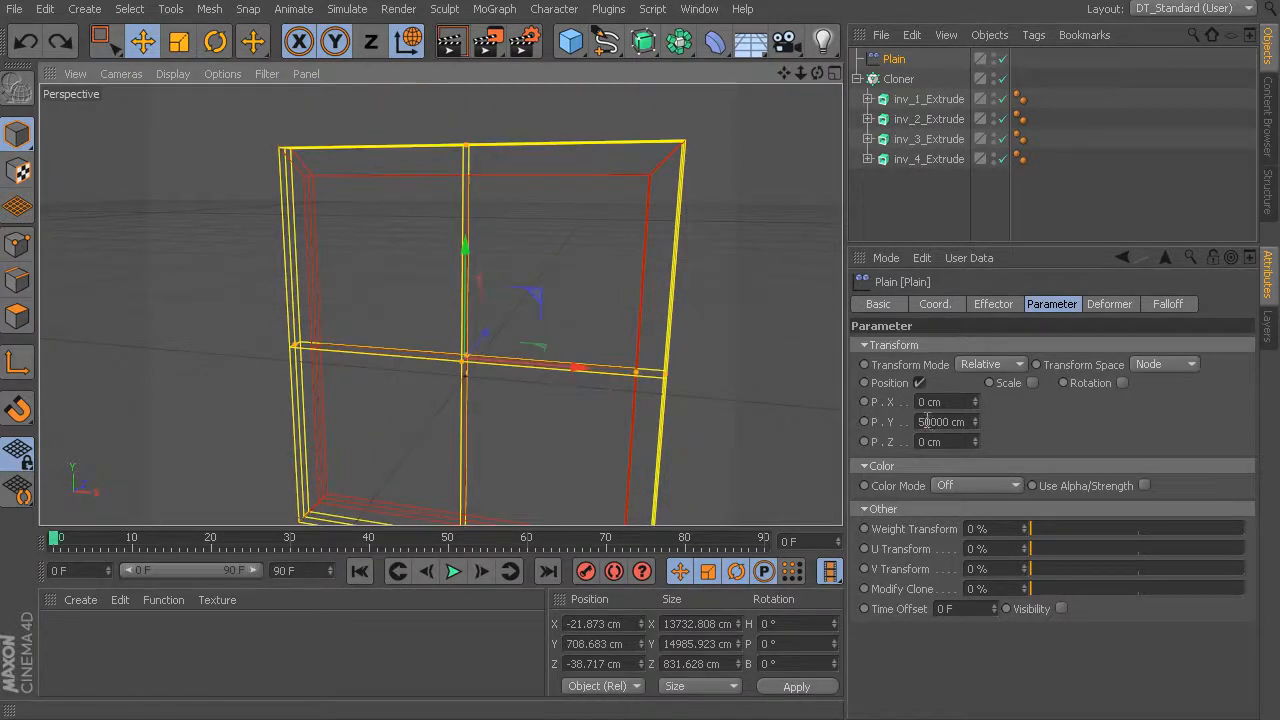
Set the effector's Y position parameter to 20000 cm and raise the effector to about 1082 cm in Y
click(924, 421)
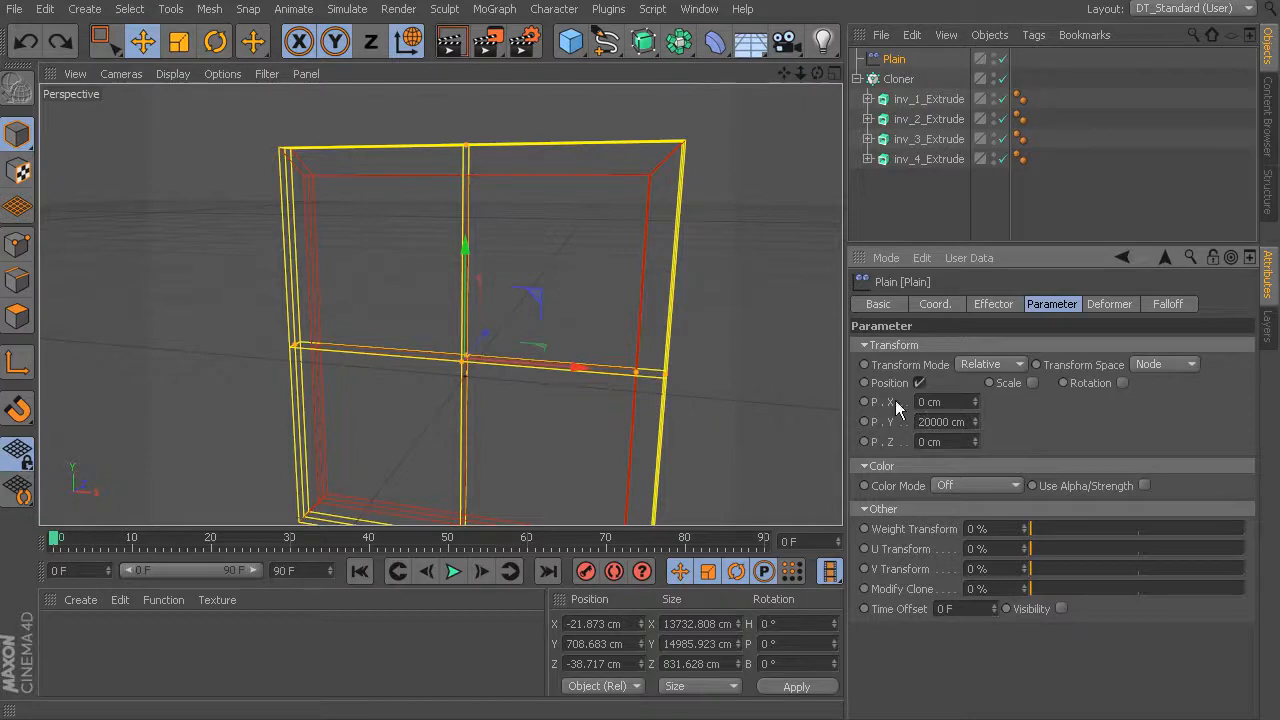
drag(465, 246, 514, 240)
alt+drag(656, 249, 530, 220)
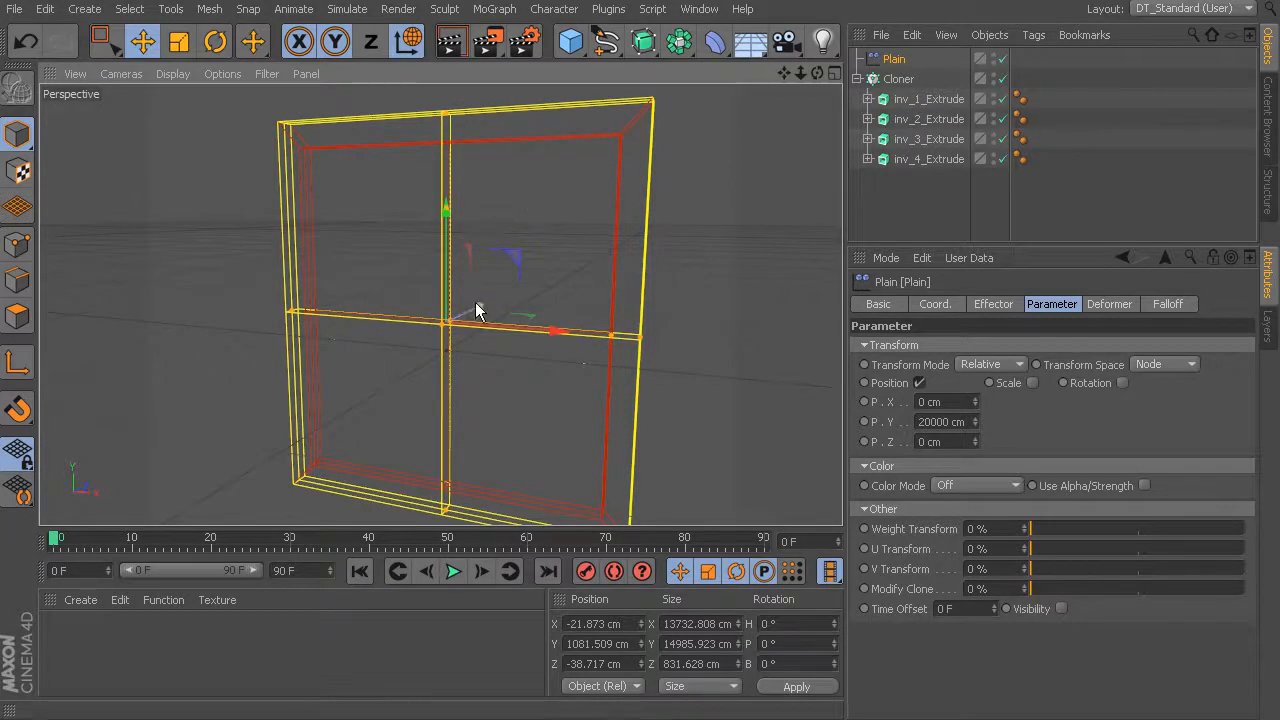
Move the Plain effector up and down, ending at about 489 cm in Y, and inspect the displaced clones above it
drag(952, 422, 912, 421)
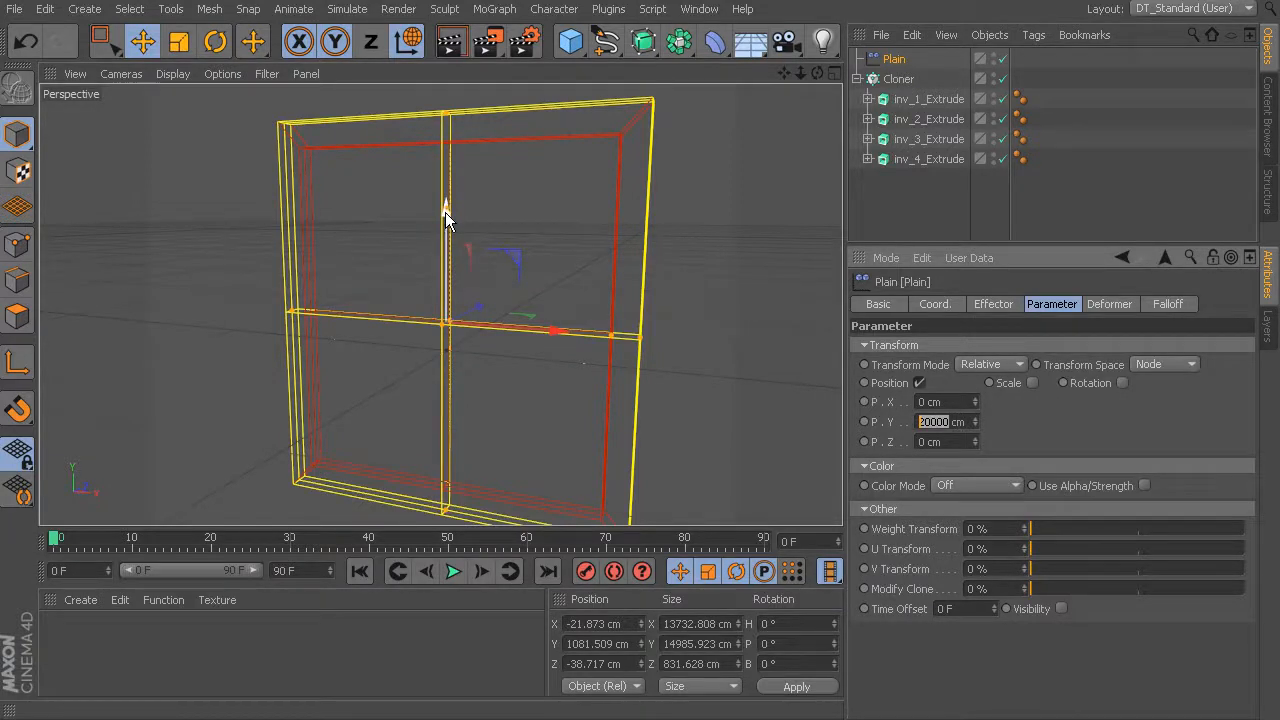
drag(446, 213, 463, 193)
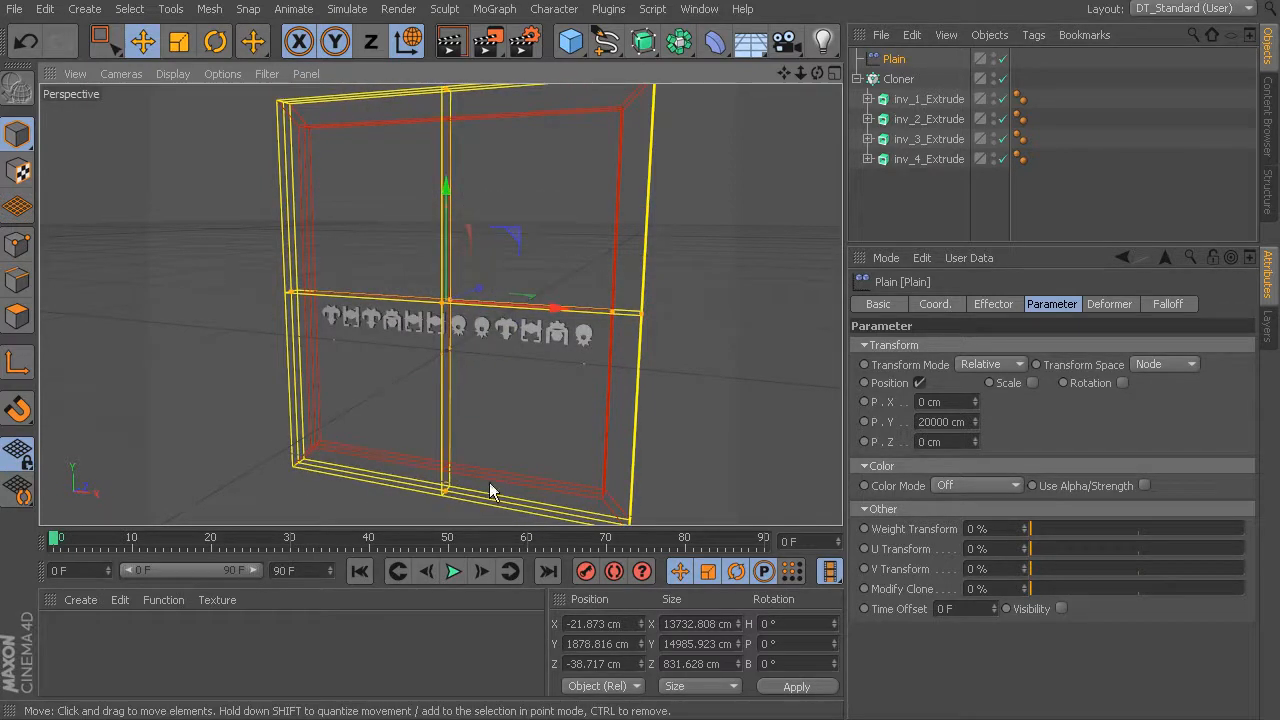
drag(445, 184, 531, 201)
alt+middle_drag(616, 190, 602, 504)
alt+middle_drag(638, 318, 642, 378)
drag(421, 518, 423, 541)
alt+drag(589, 407, 550, 446)
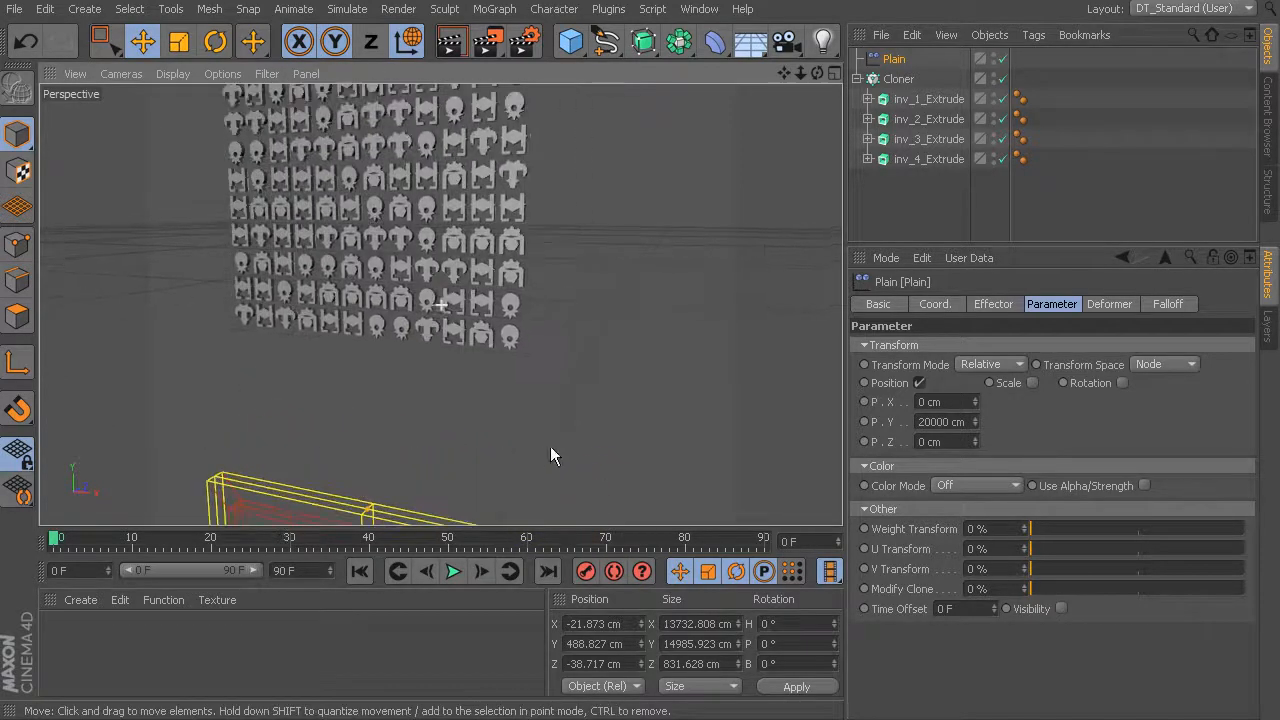
Add a Random effector to the Cloner, check the Cloner's effector list, and select the new effector
click(898, 79)
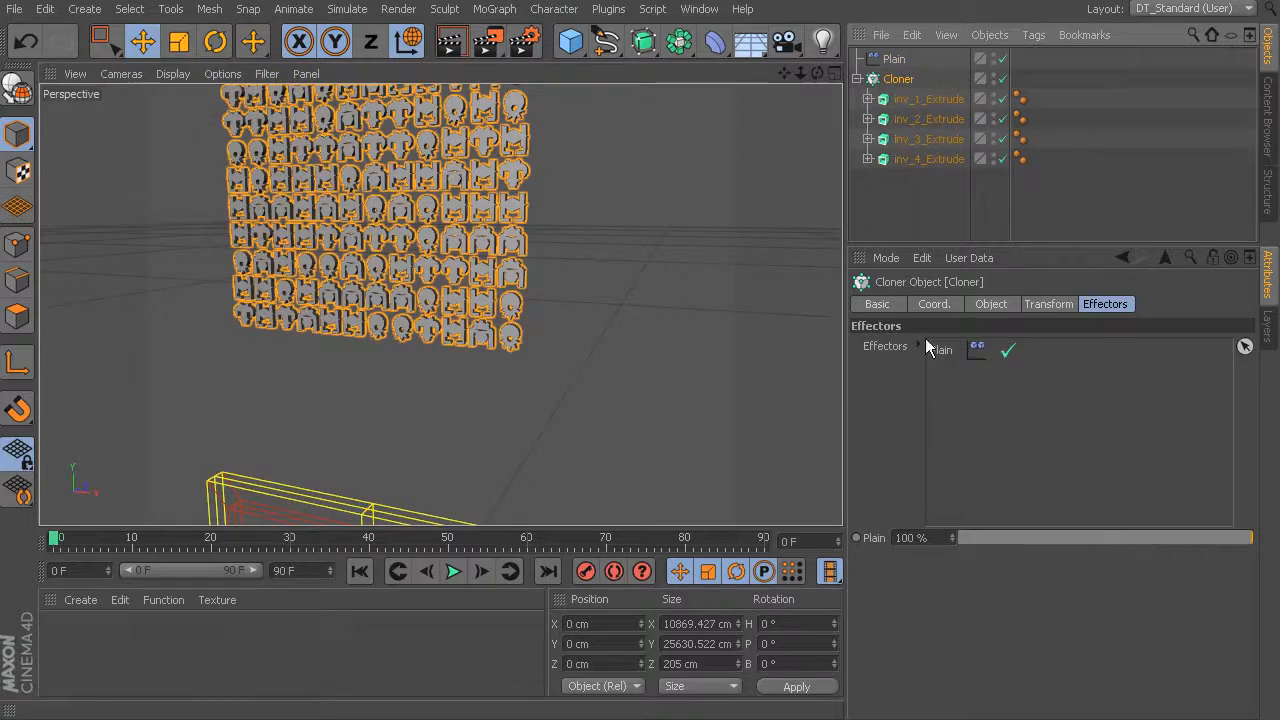
click(478, 14)
mouse_move(540, 39)
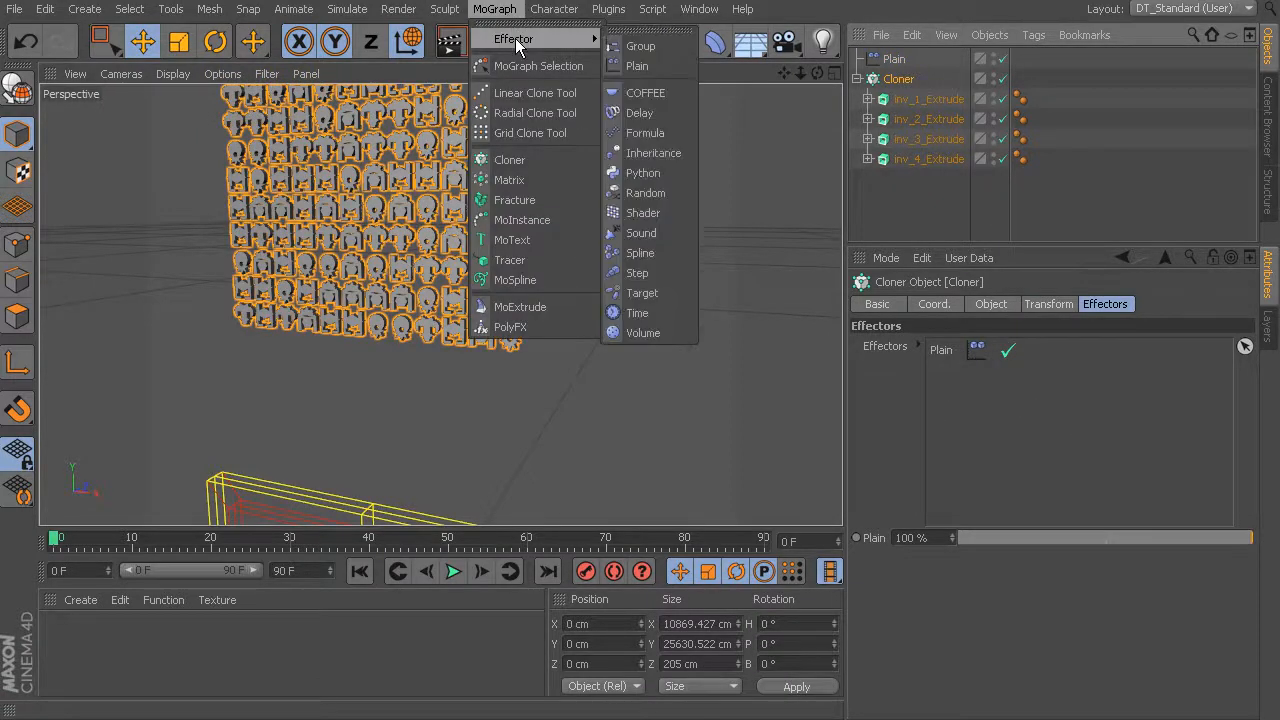
click(648, 193)
click(900, 100)
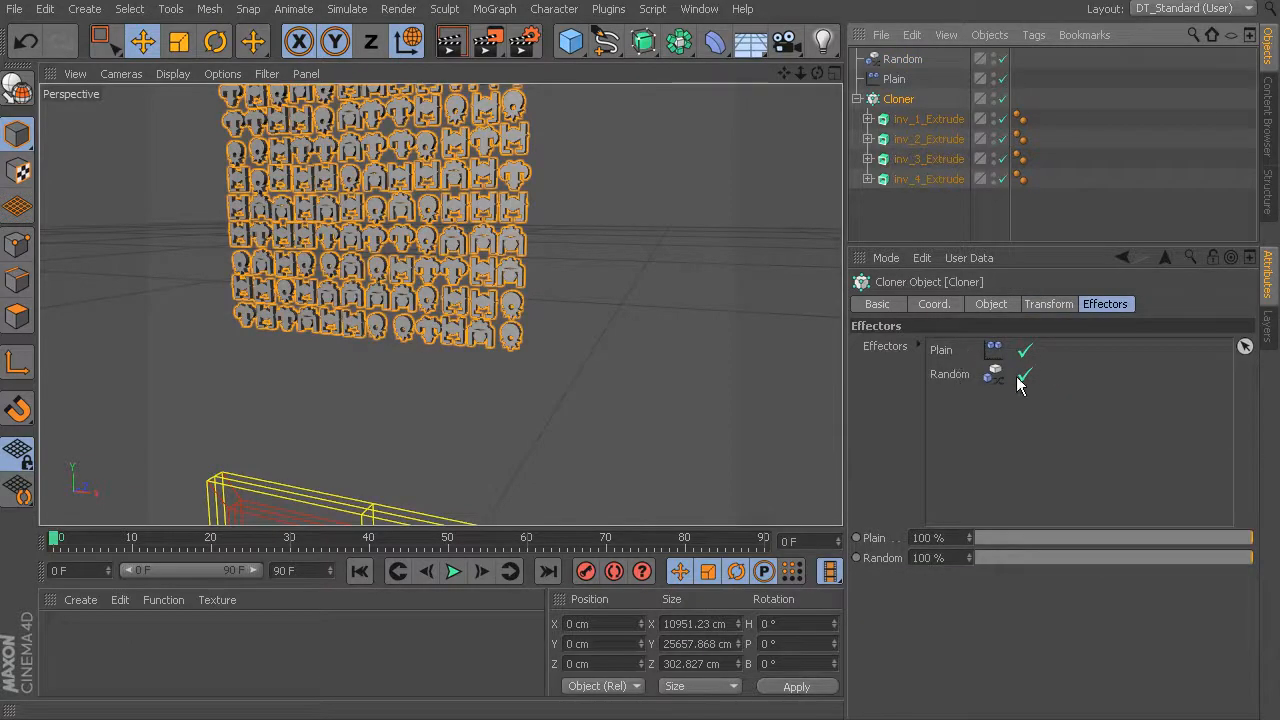
click(902, 60)
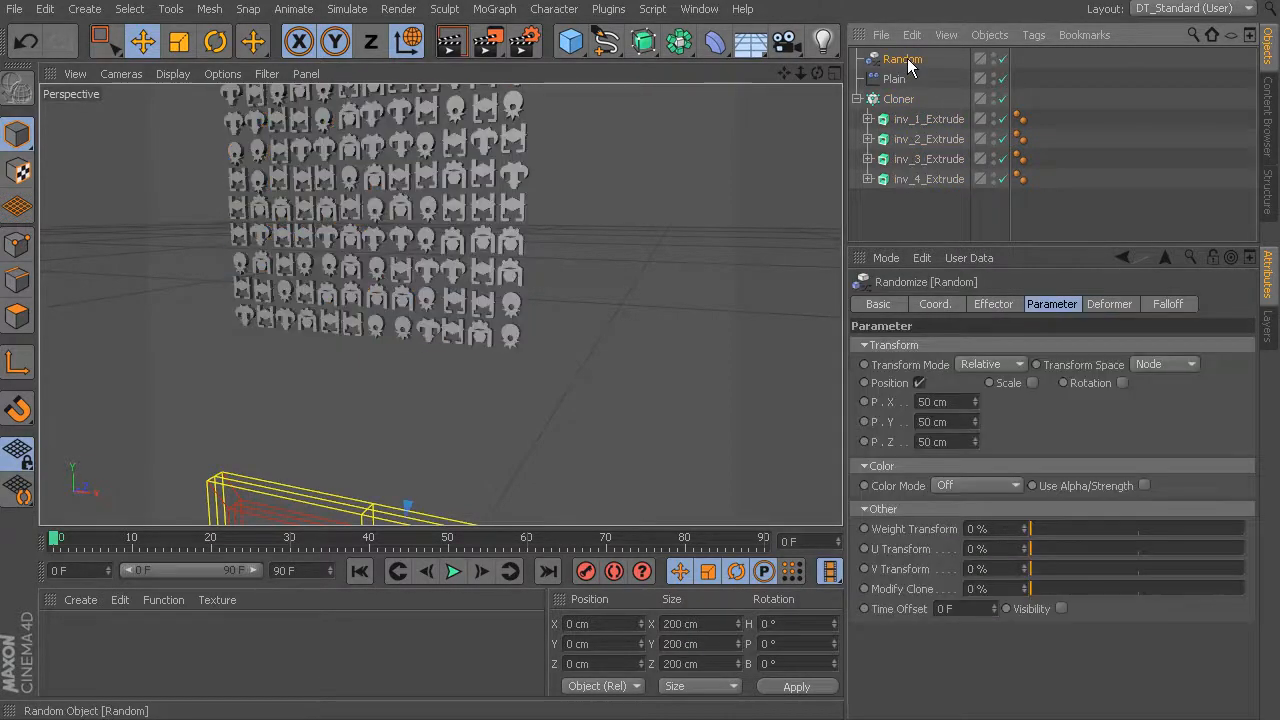
Examine up close how the Random effector offsets the invader clones in the grid
alt+drag(656, 304, 693, 281)
alt+middle_drag(693, 281, 699, 309)
alt+right_drag(699, 309, 871, 434)
mouse_move(632, 370)
alt+middle_down()
mouse_move(667, 346)
mouse_move(633, 392)
alt+middle_up()
alt+right_drag(633, 392, 687, 393)
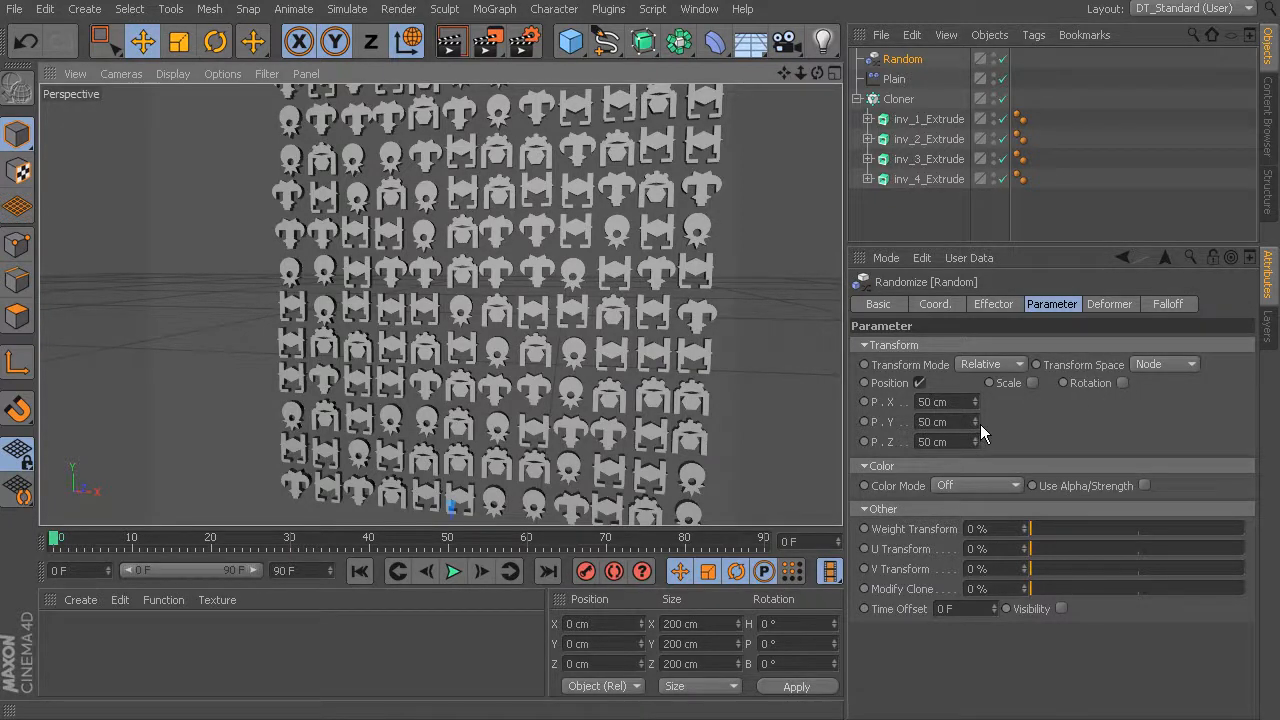
alt+middle_drag(568, 341, 590, 307)
alt+right_drag(590, 307, 651, 312)
alt+middle_drag(651, 312, 622, 347)
mouse_move(622, 347)
alt+mouse_down()
mouse_move(664, 337)
mouse_move(628, 335)
alt+mouse_up()
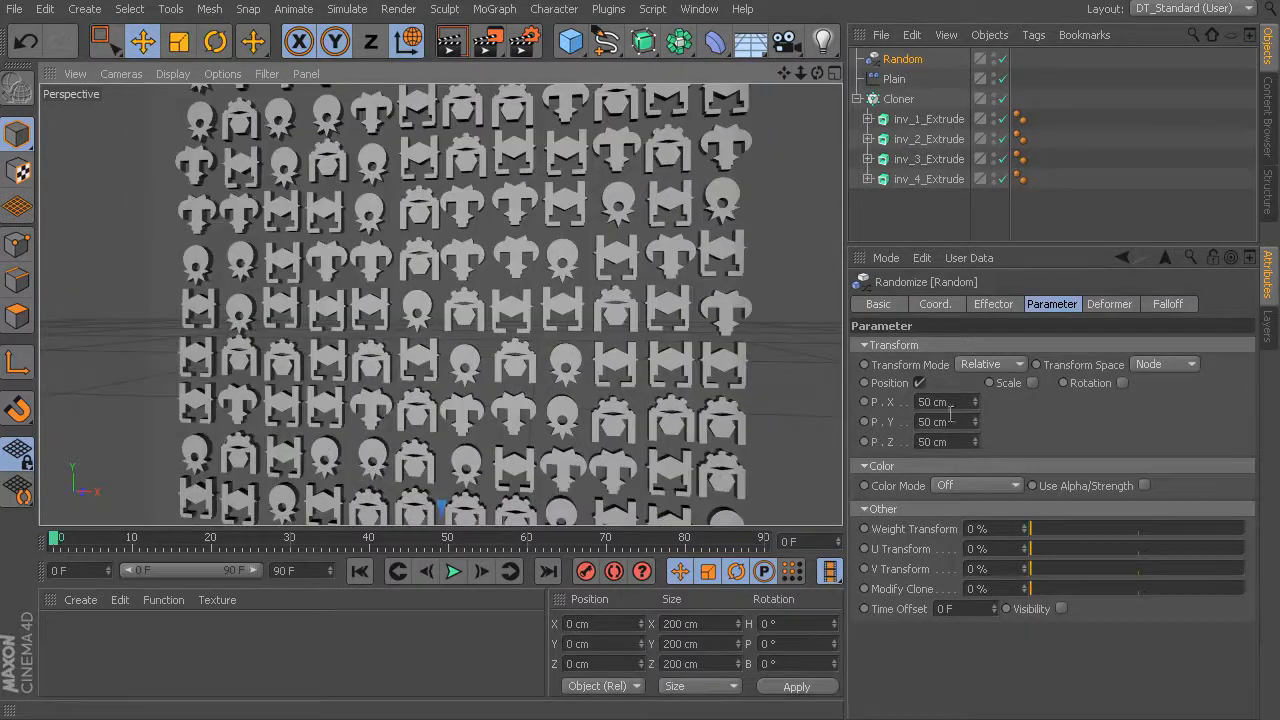
Set the Random effector's position parameters to 0 cm in X and Z and 93 cm in Y
mouse_move(840, 405)
alt+mouse_down()
mouse_move(577, 354)
mouse_move(486, 357)
mouse_move(663, 368)
mouse_move(614, 257)
mouse_move(650, 300)
alt+mouse_up()
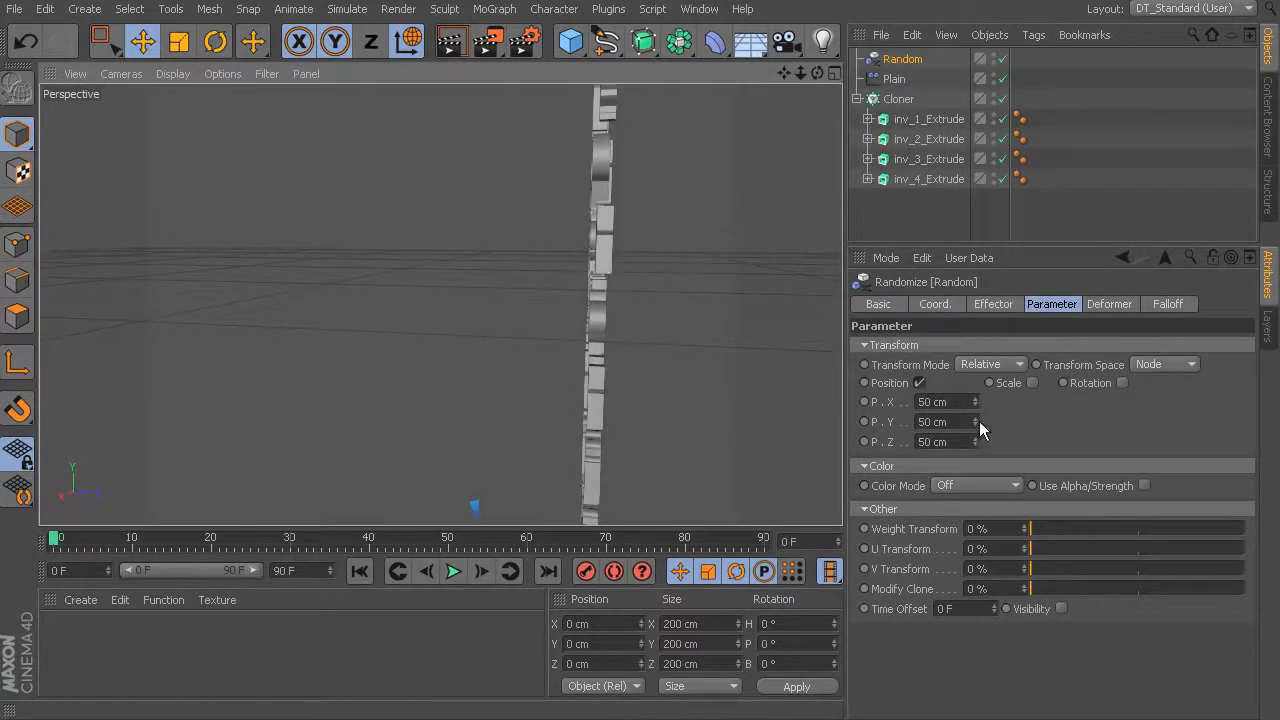
double_click(924, 441)
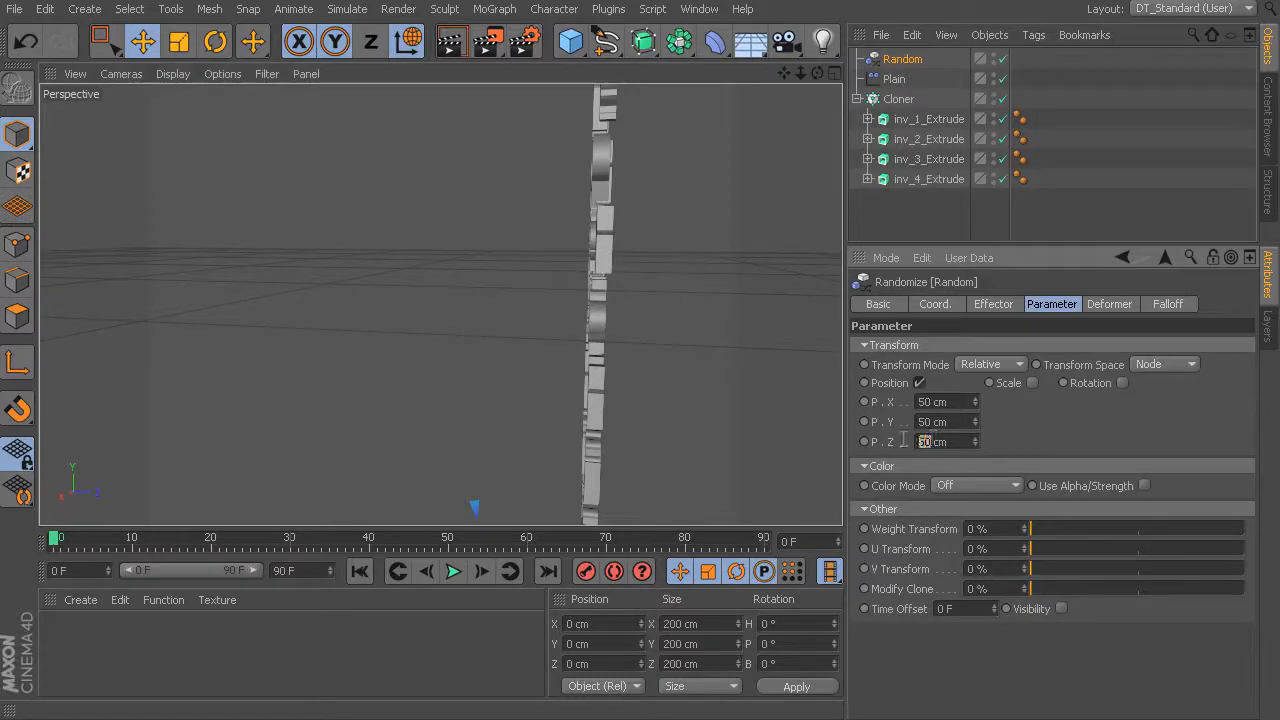
text(0)
key(Return)
mouse_move(637, 182)
alt+mouse_down()
mouse_move(780, 336)
mouse_move(596, 308)
alt+mouse_up()
drag(975, 402, 975, 510)
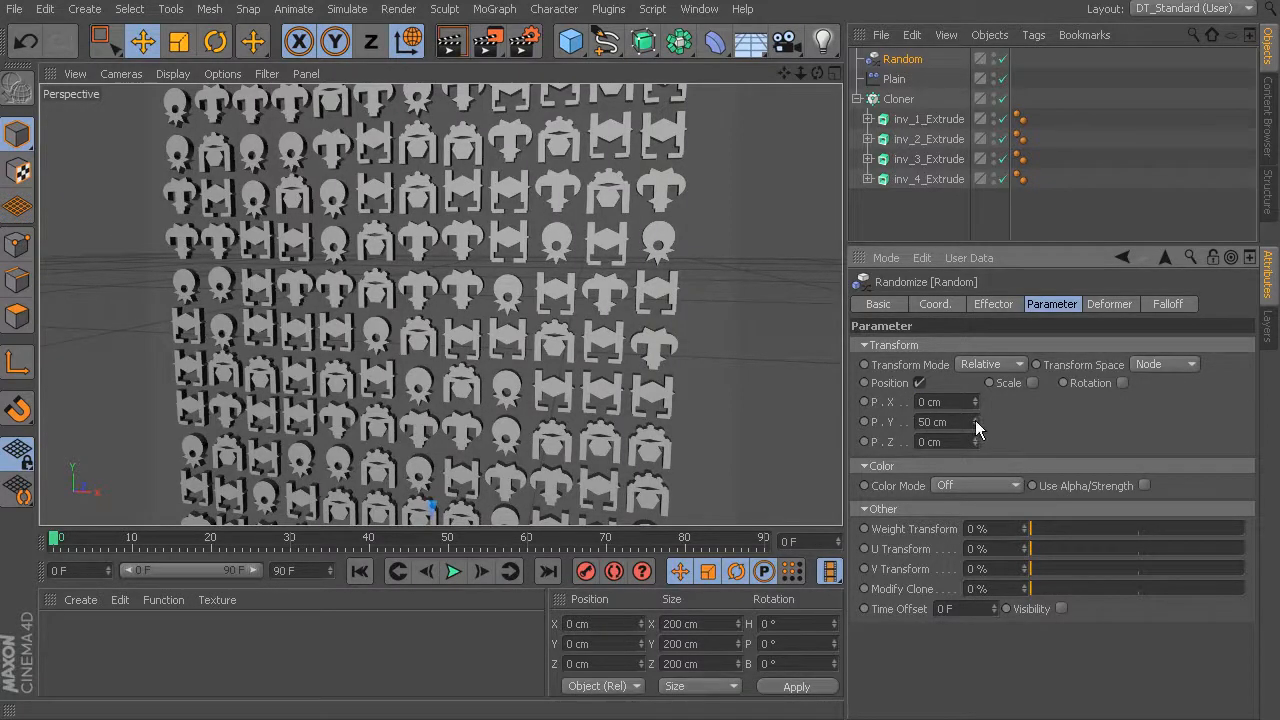
drag(975, 421, 975, 402)
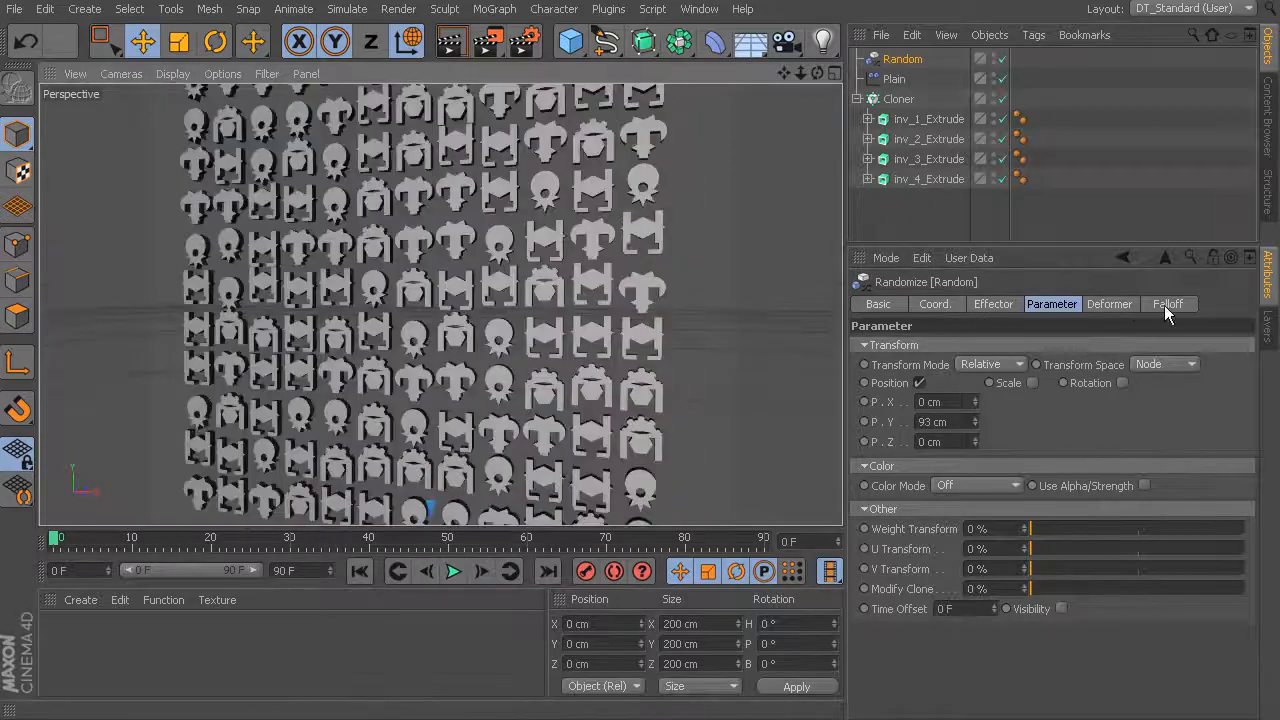
Set the Random effector's falloff shape to Box
click(1166, 304)
click(944, 347)
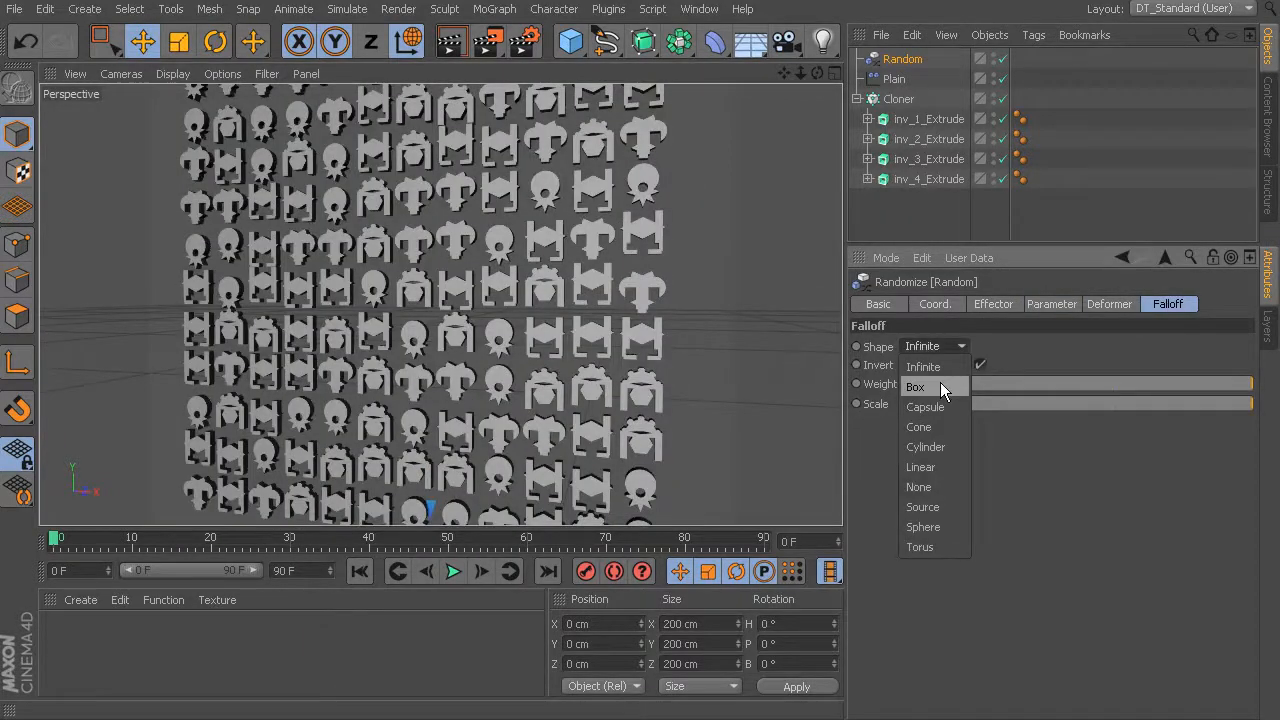
click(915, 386)
Disable the Plain effector so the clone grid sits undisplaced around the Random effector
scroll(633, 349, down, 5)
alt+middle_drag(614, 361, 619, 156)
mouse_move(598, 308)
alt+middle_down()
mouse_move(604, 228)
mouse_move(592, 204)
alt+middle_up()
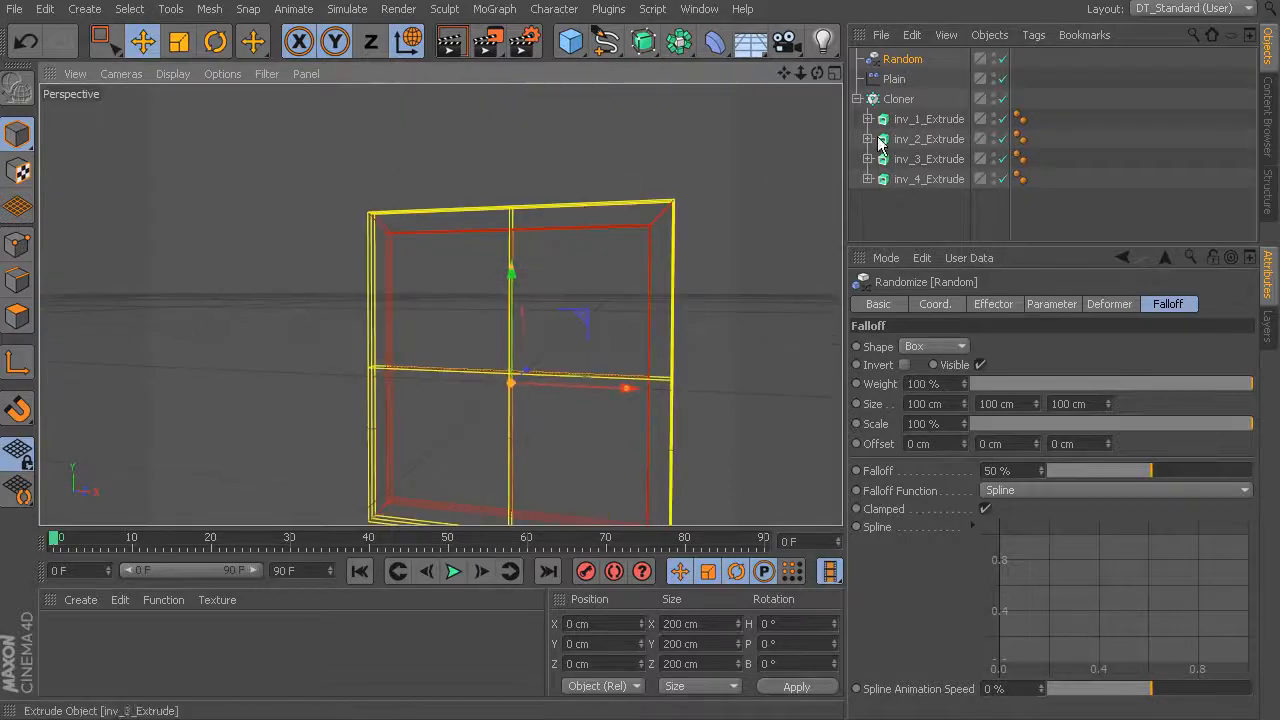
click(995, 79)
click(1003, 79)
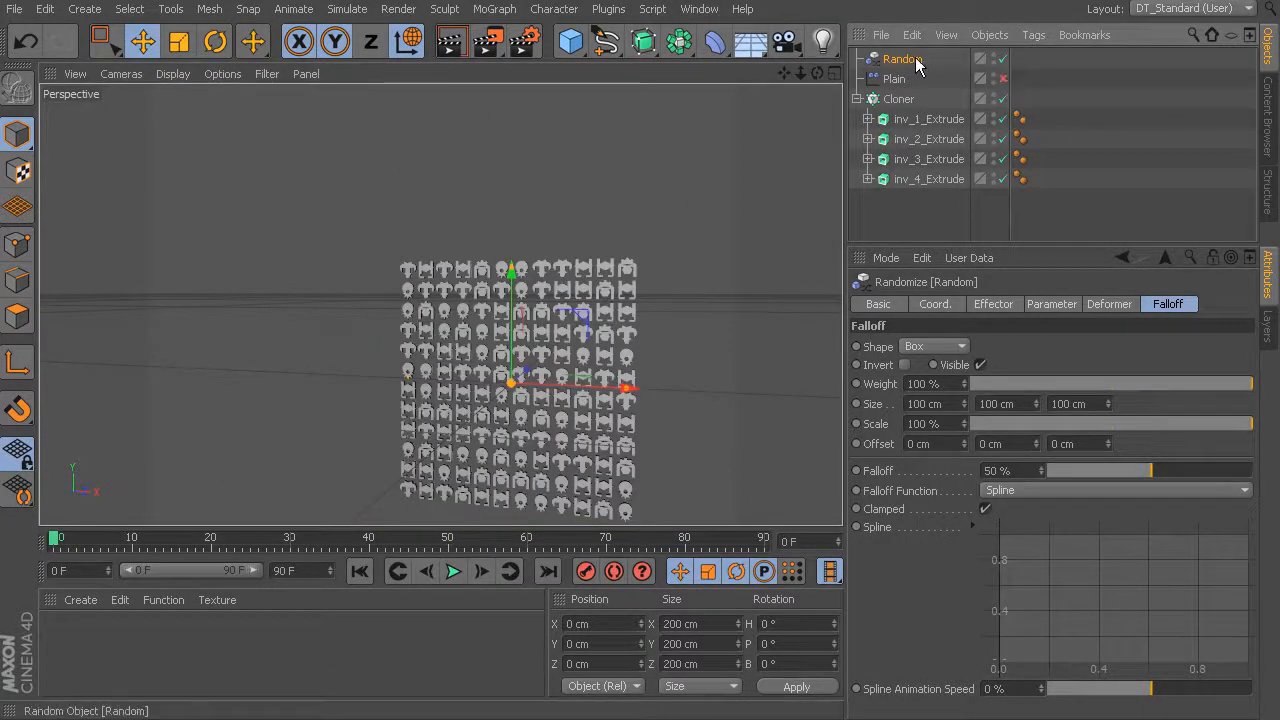
Widen the Random effector's falloff box to about 5640 cm in X
alt+middle_drag(572, 366, 580, 289)
mouse_move(580, 289)
alt+right_down()
mouse_move(743, 366)
mouse_move(838, 380)
alt+right_up()
alt+drag(322, 243, 386, 320)
alt+middle_drag(442, 312, 432, 300)
alt+right_drag(432, 300, 547, 369)
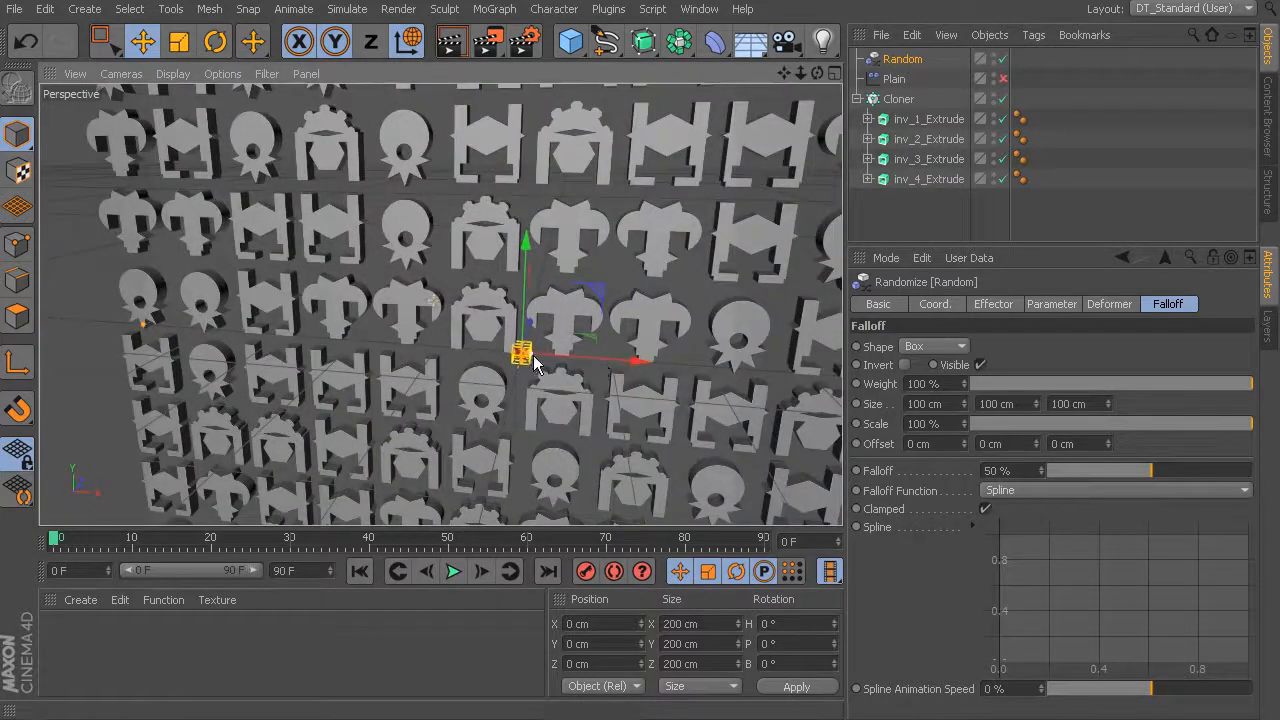
drag(551, 362, 713, 366)
Stretch the Random effector's falloff box vertically to about 6210 cm in Y so it spans the clone grid's height
alt+drag(366, 334, 460, 342)
alt+middle_drag(460, 342, 357, 300)
alt+right_drag(357, 300, 423, 335)
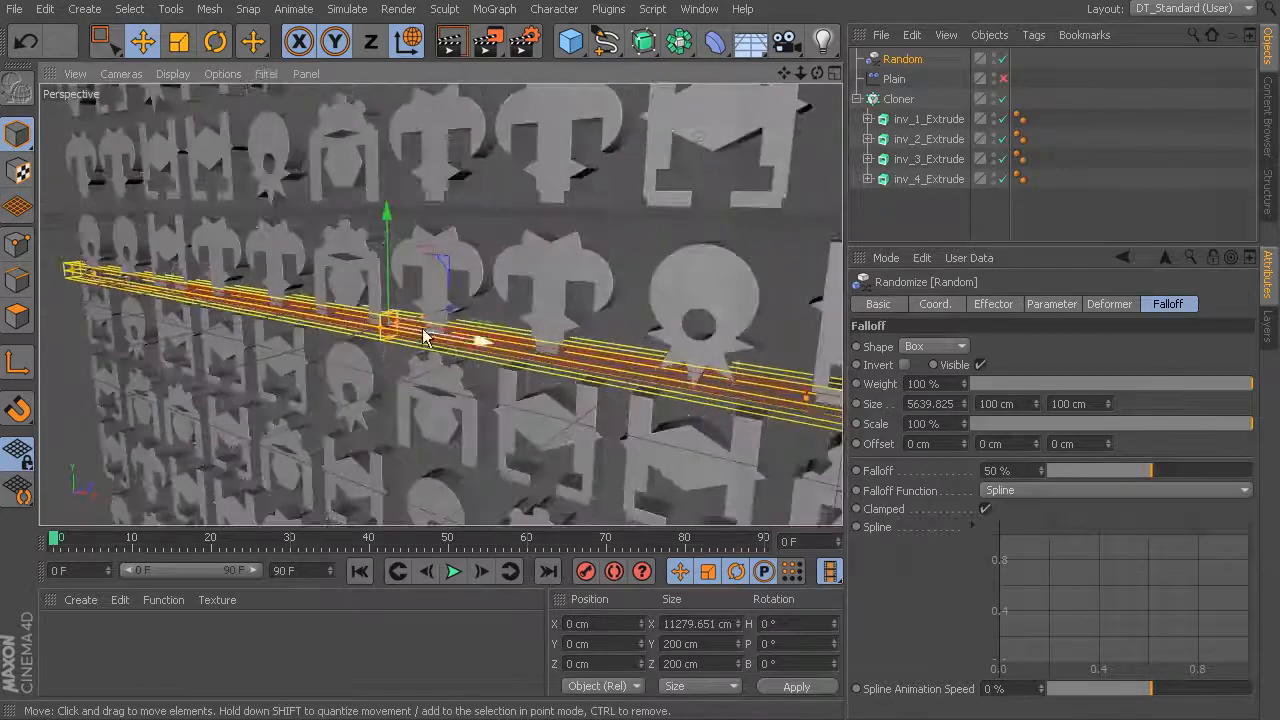
drag(393, 313, 391, 42)
alt+right_drag(510, 420, 440, 370)
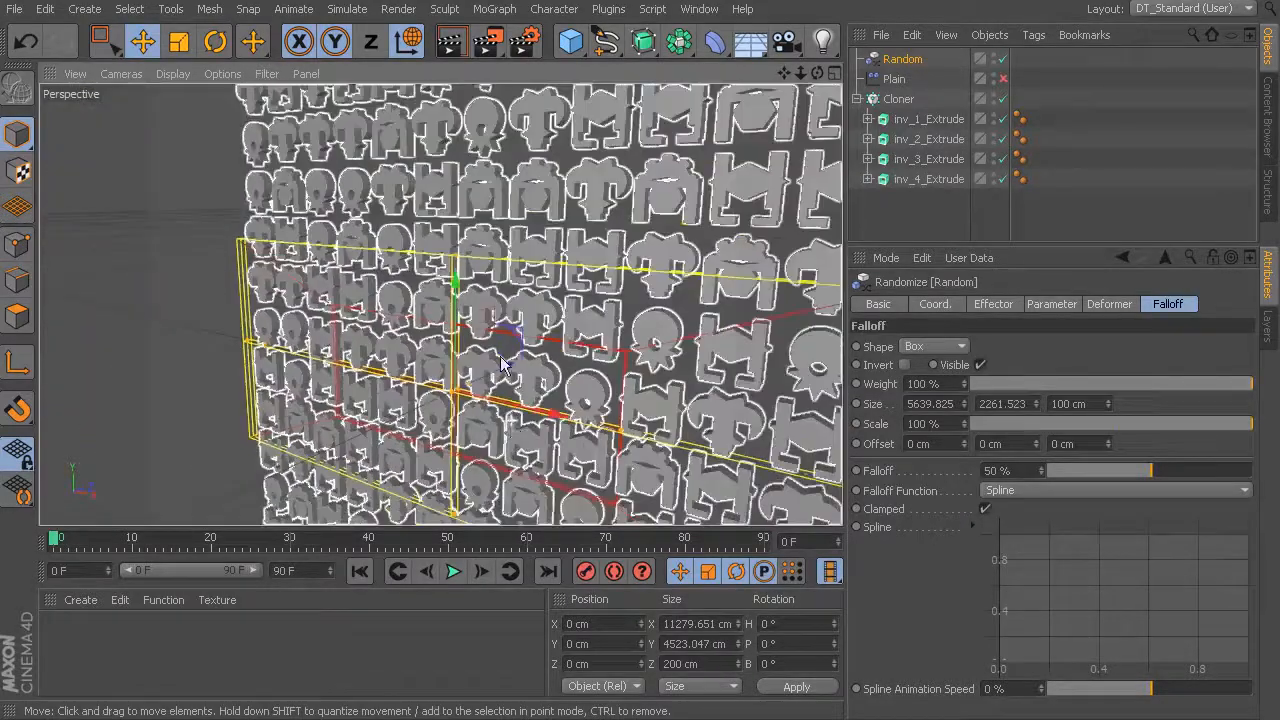
drag(457, 263, 466, 166)
scroll(466, 166, down, 5)
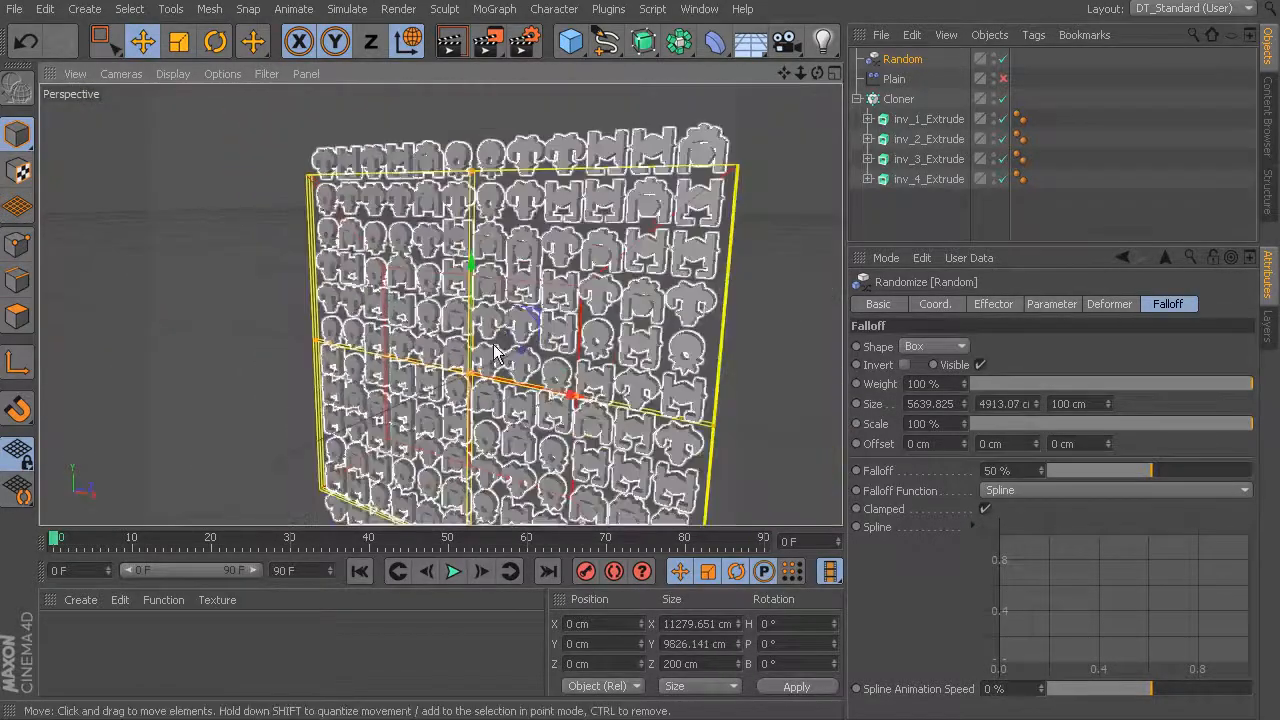
drag(474, 169, 481, 112)
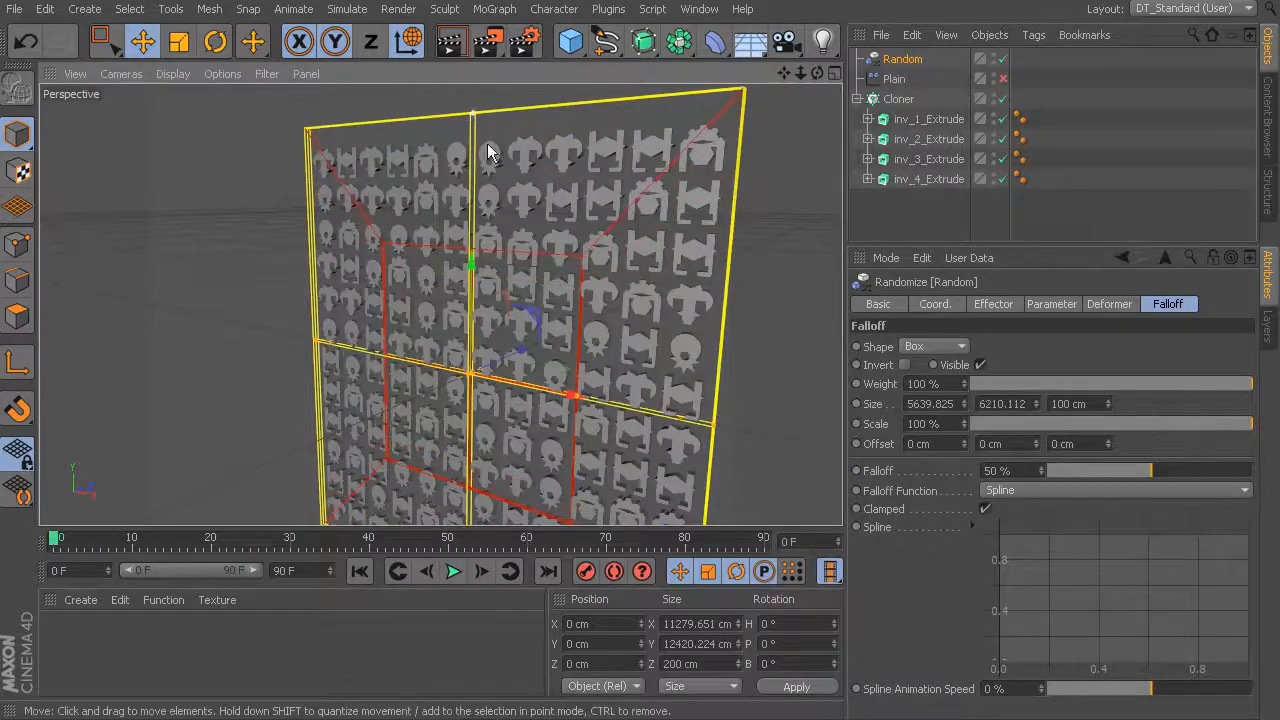
Enlarge the Random effector's falloff box to about 6184 cm in X and 527 cm in Z, with a falloff of about 9 %
alt+middle_drag(491, 457, 485, 350)
alt+right_drag(550, 365, 615, 418)
mouse_move(565, 316)
alt+mouse_down()
mouse_move(461, 325)
mouse_move(464, 341)
alt+mouse_up()
alt+right_drag(464, 341, 506, 329)
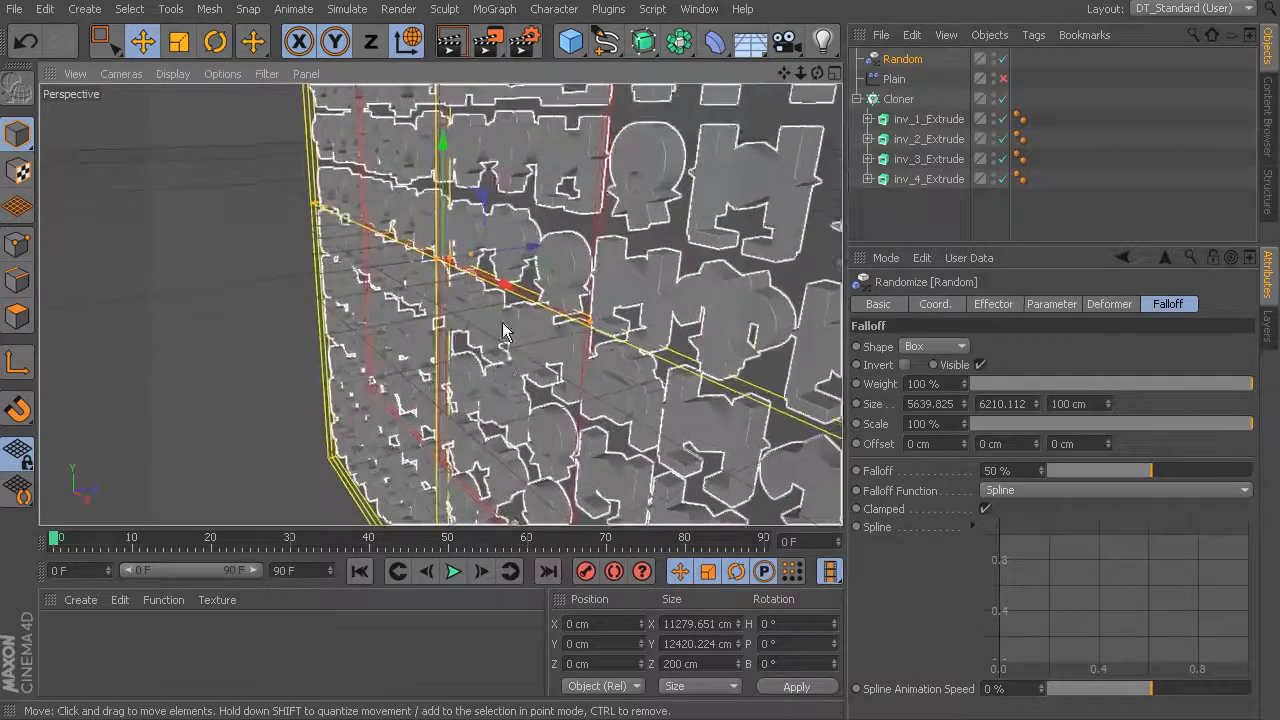
mouse_move(474, 262)
mouse_down()
mouse_move(514, 256)
mouse_move(467, 250)
mouse_move(478, 240)
mouse_move(502, 262)
mouse_move(537, 340)
mouse_move(620, 318)
mouse_move(598, 349)
mouse_move(823, 366)
mouse_move(728, 336)
mouse_move(675, 290)
mouse_up()
key(ctrl+z)
Shift the Random effector to about 6 cm in Y and re-enable the Plain effector
scroll(823, 366, down, 5)
mouse_move(540, 193)
mouse_down()
mouse_move(560, 127)
mouse_move(549, 212)
mouse_move(532, 208)
mouse_up()
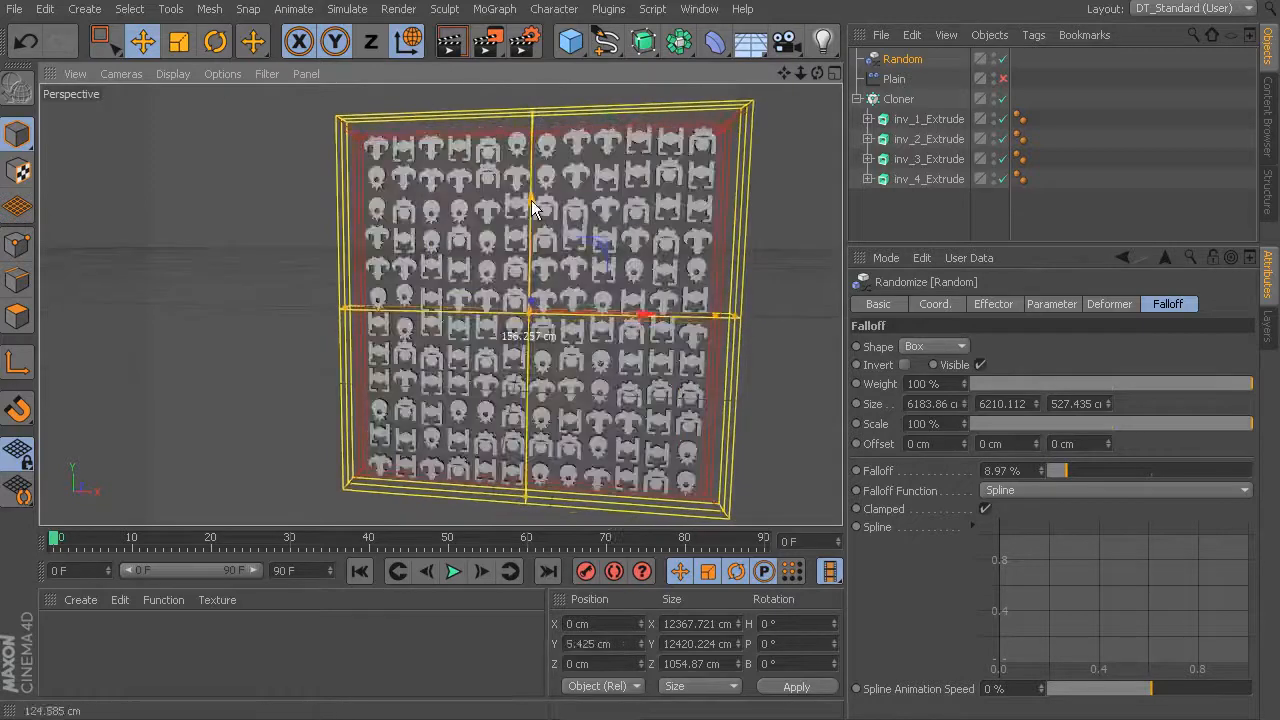
click(1003, 78)
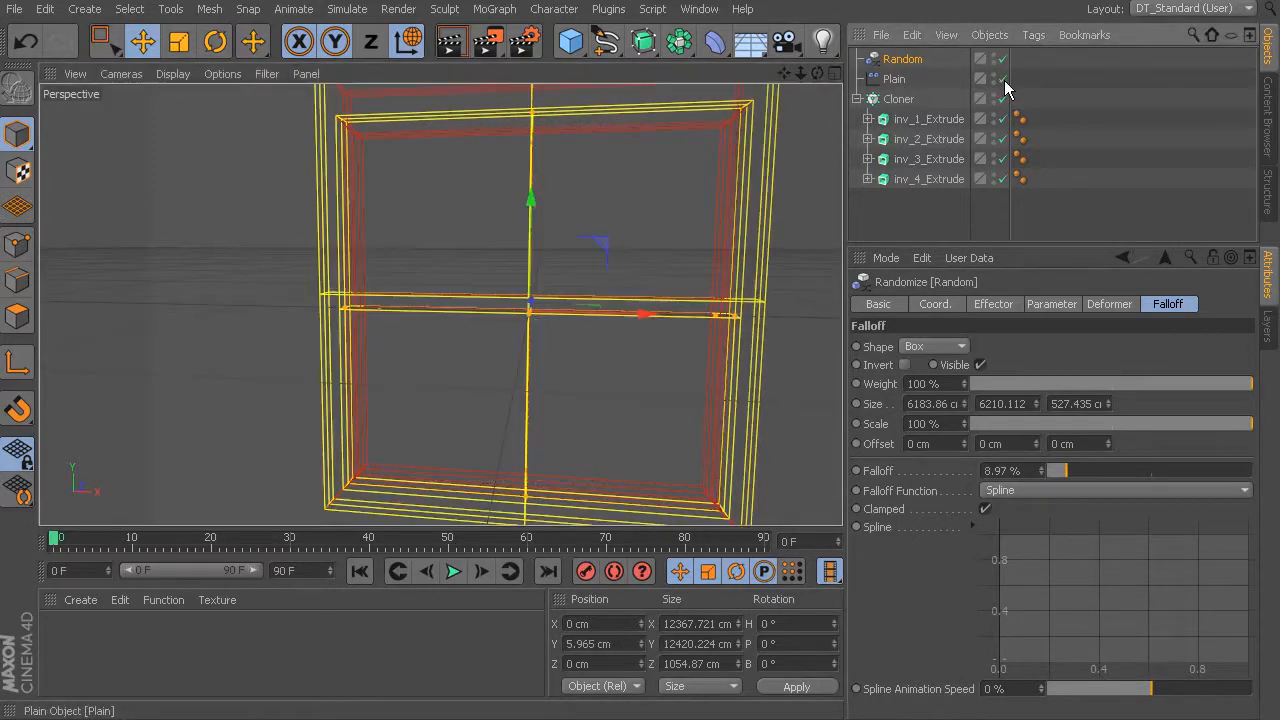
Select the Random and Plain effectors together and group them under a Null
scroll(716, 193, down, 6)
alt+drag(751, 233, 760, 185)
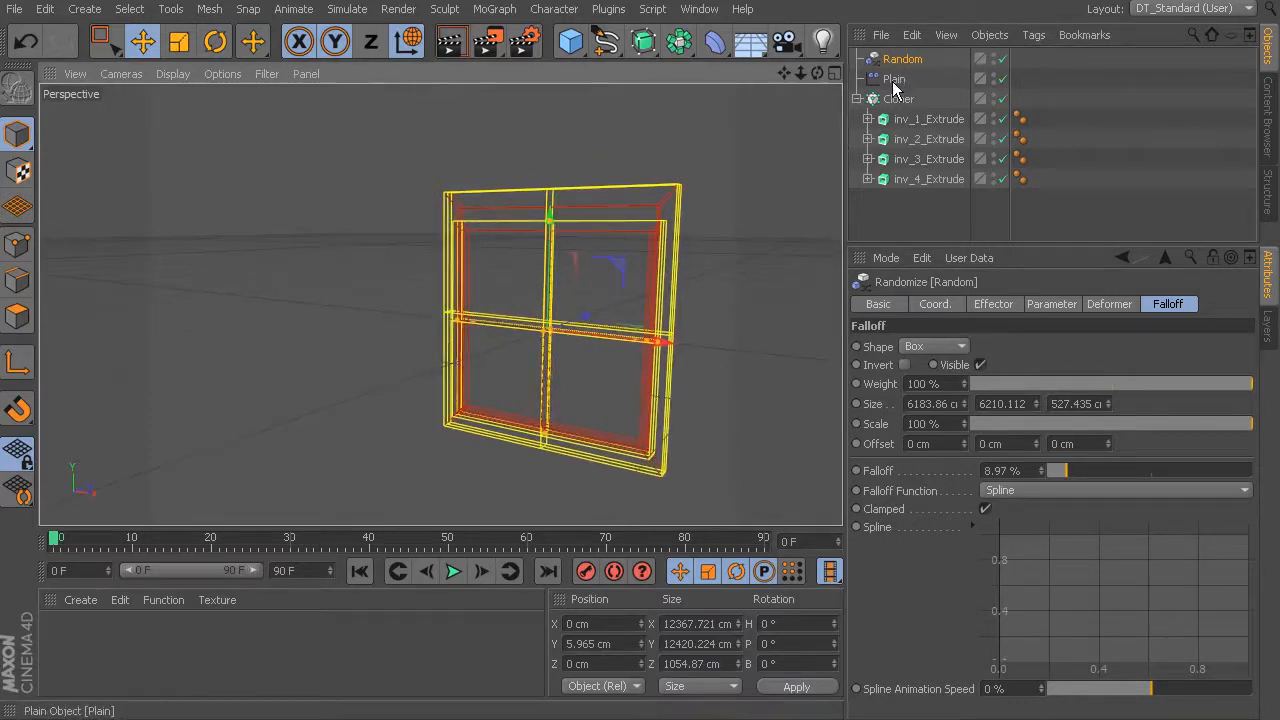
ctrl+click(900, 79)
right_click(895, 80)
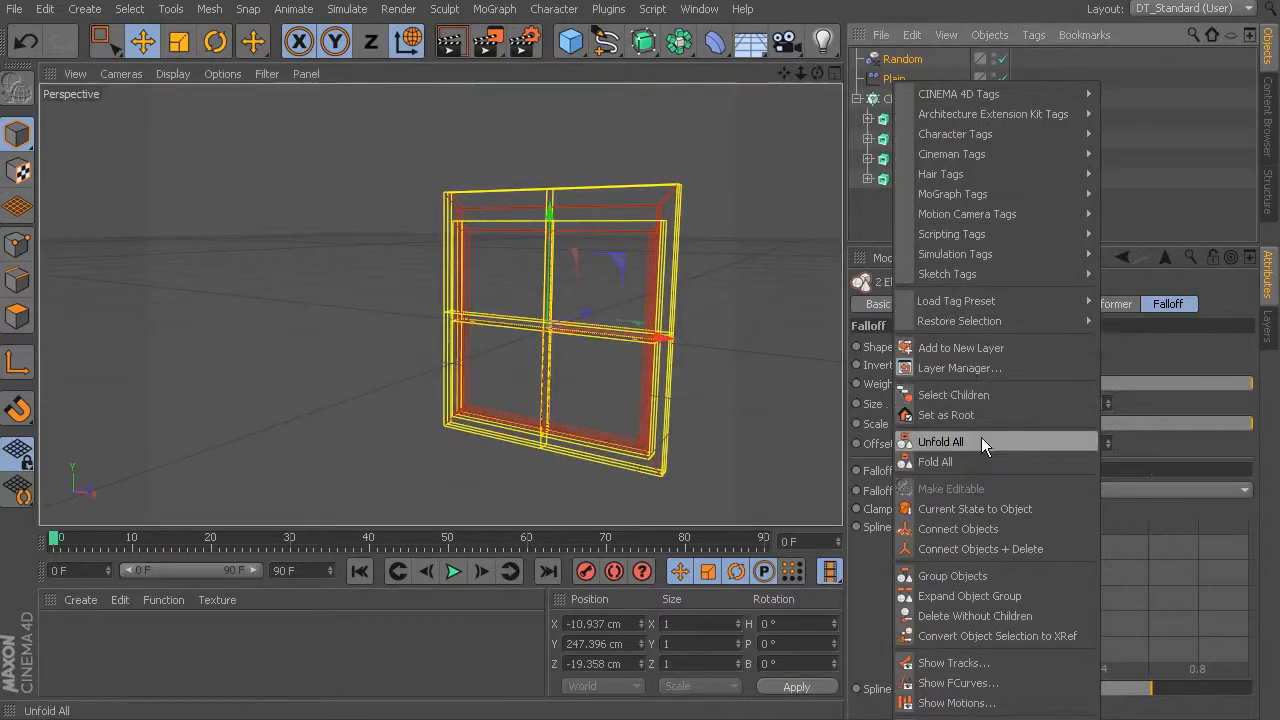
click(987, 577)
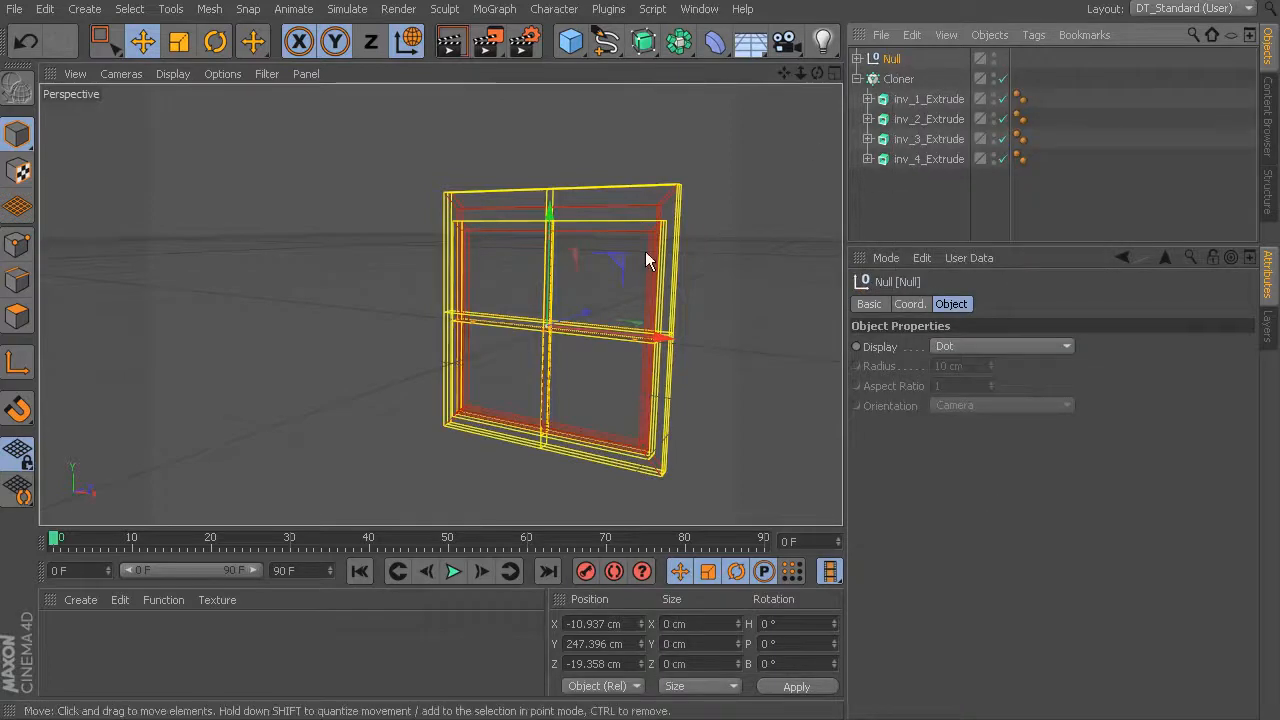
Raise the Null containing both effectors to about 1708 cm in Y
drag(555, 228, 582, 249)
scroll(700, 310, up, 6)
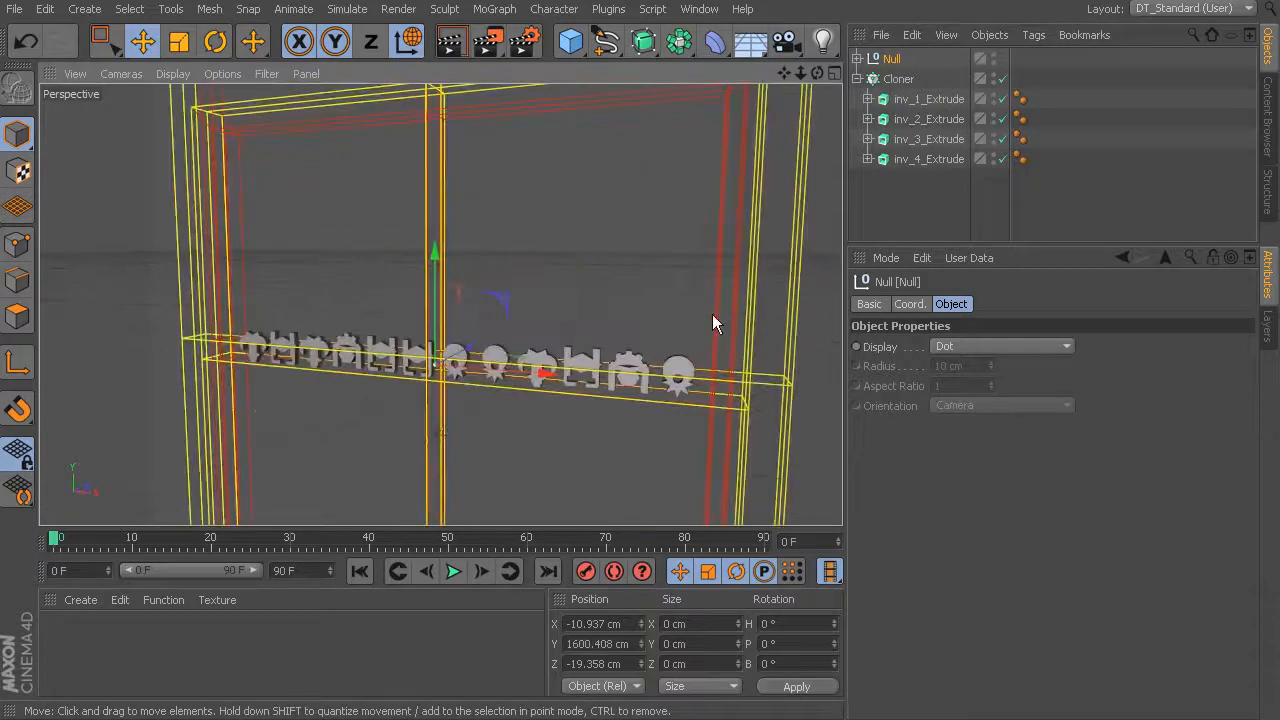
mouse_move(531, 129)
mouse_down()
mouse_move(528, 146)
mouse_move(533, 117)
mouse_up()
Set the Y position parameter of the Random effector inside the Null to 300 cm
click(857, 58)
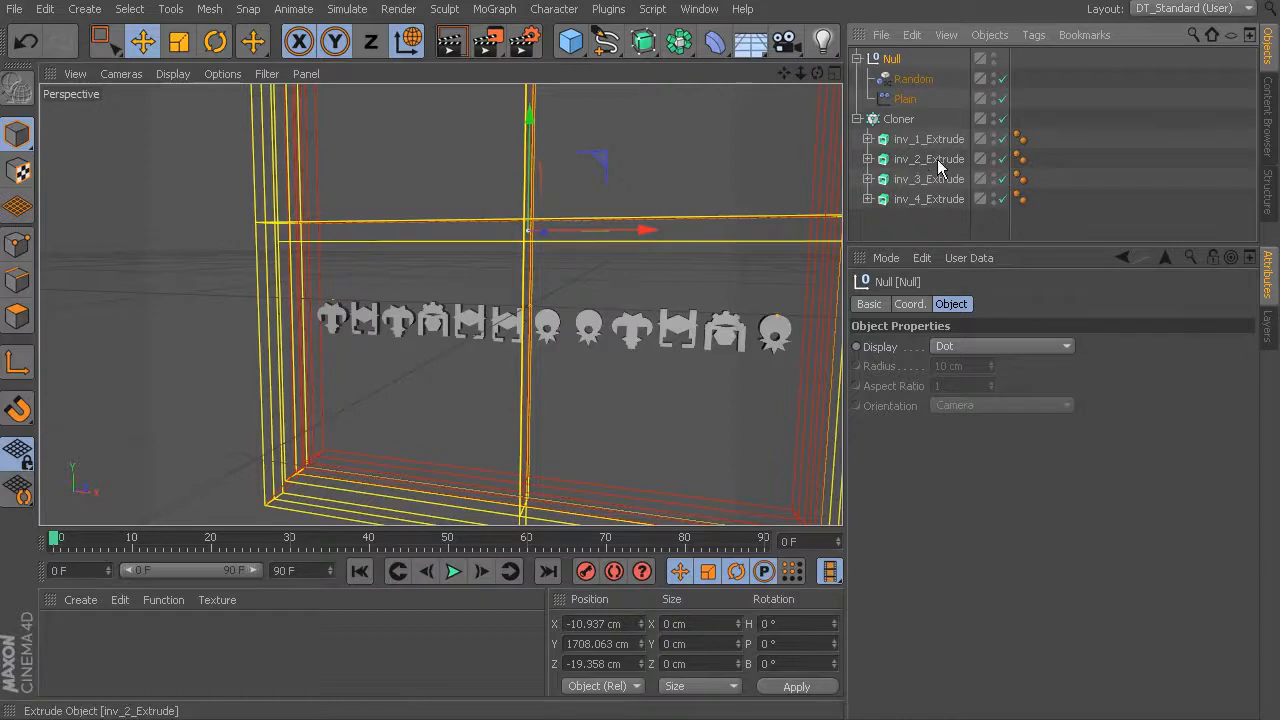
click(914, 80)
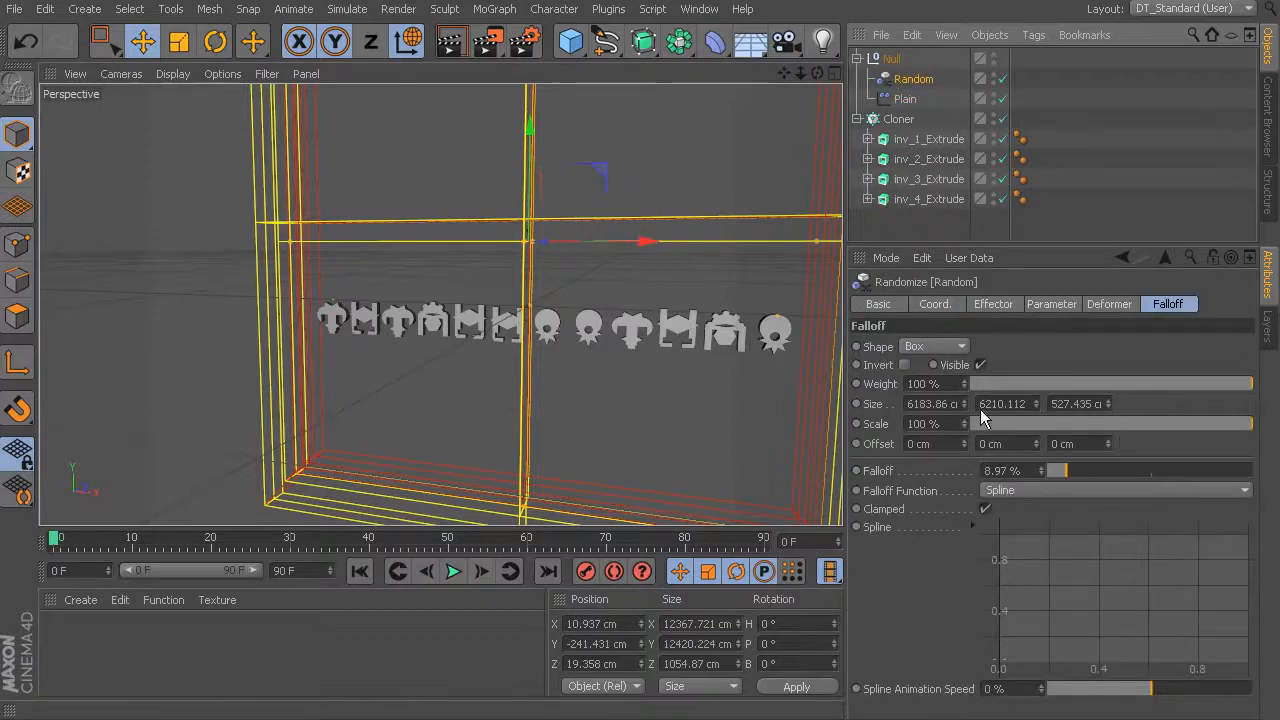
click(993, 305)
click(1045, 305)
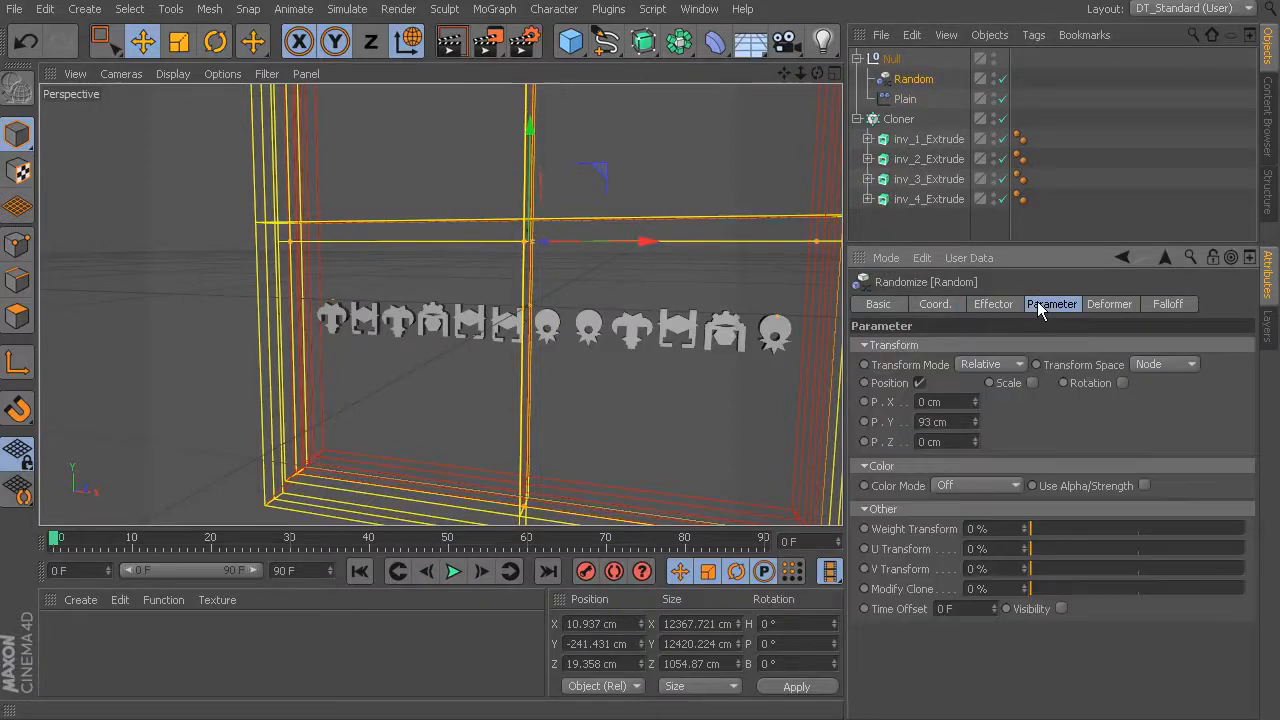
drag(975, 421, 975, 285)
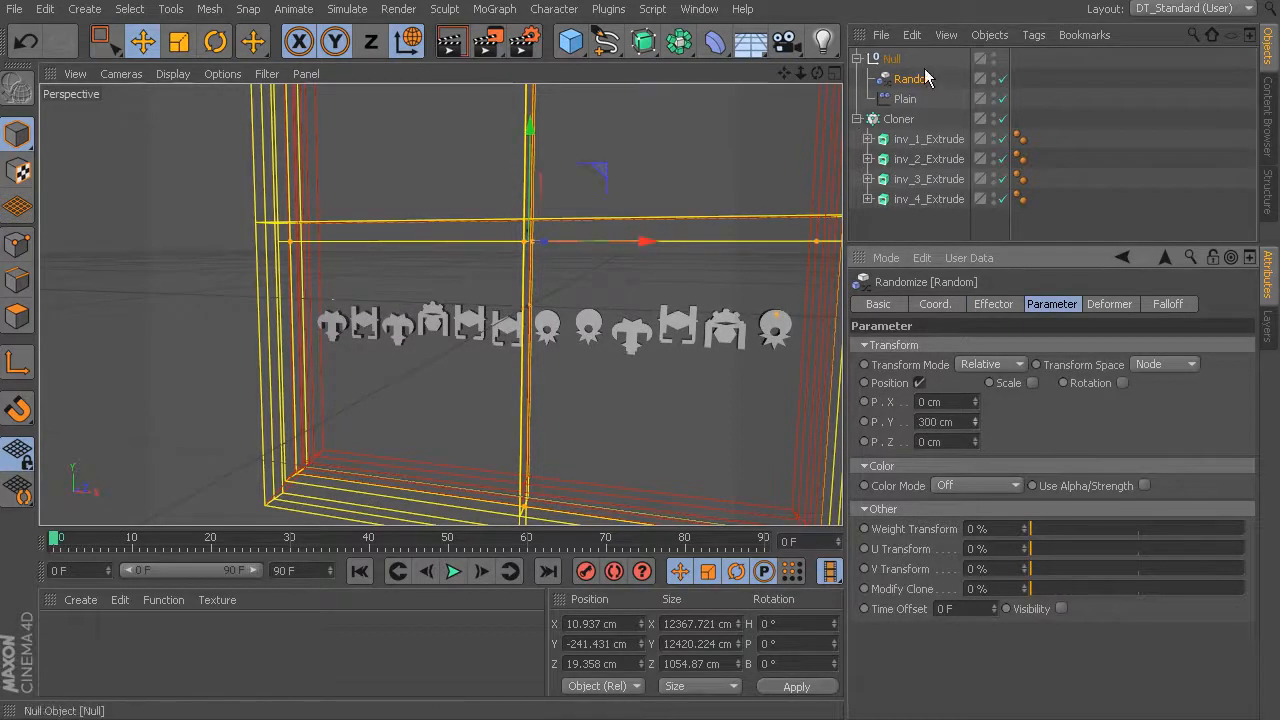
Test the random offset by moving the effectors' Null vertically, leave it lowered over the clone grid, and clear the selection
click(890, 59)
mouse_move(532, 145)
mouse_down()
mouse_move(531, 132)
mouse_move(533, 143)
mouse_up()
drag(467, 131, 546, 168)
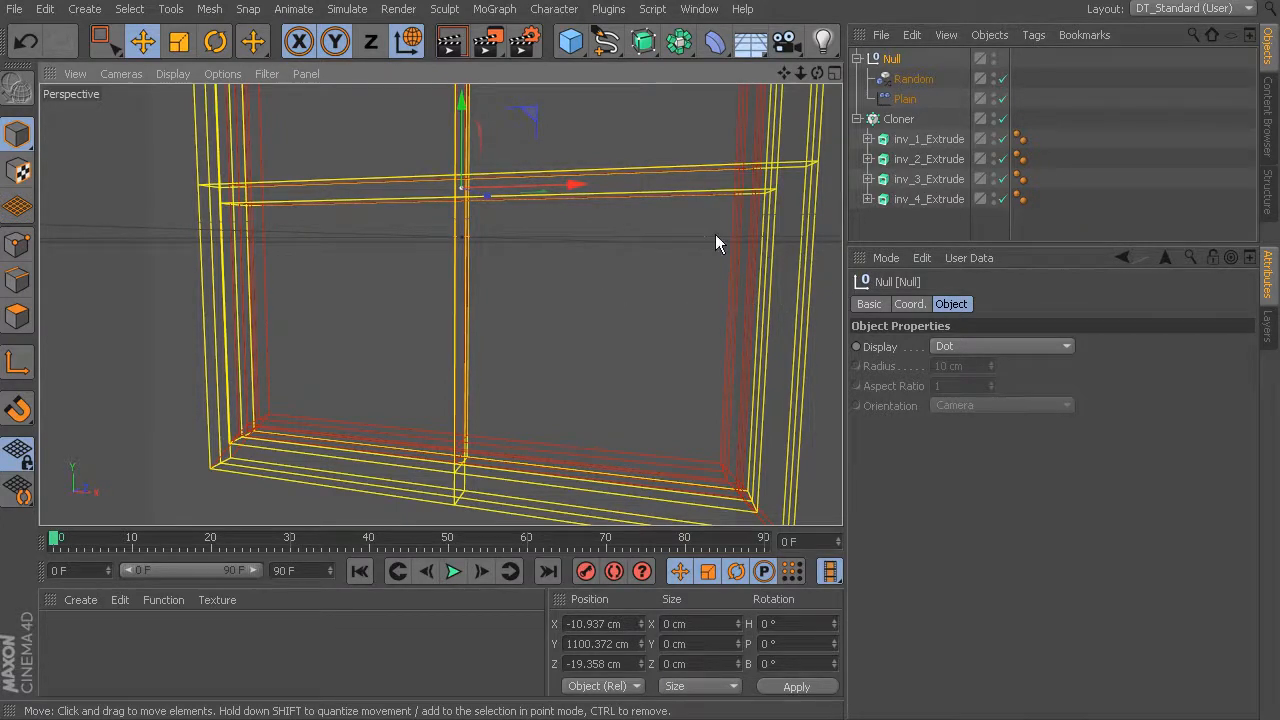
click(636, 450)
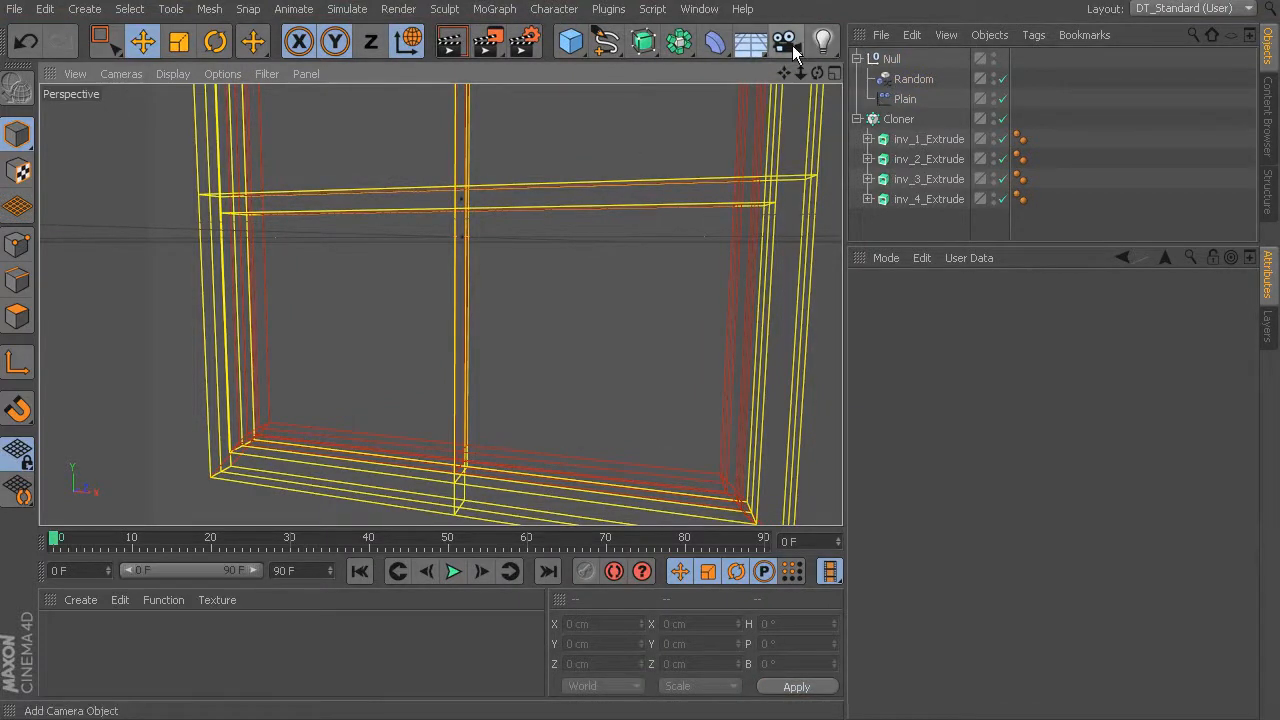
Add a camera, look through it, and orbit it to about 31° heading and -2° pitch
drag(789, 41, 856, 73)
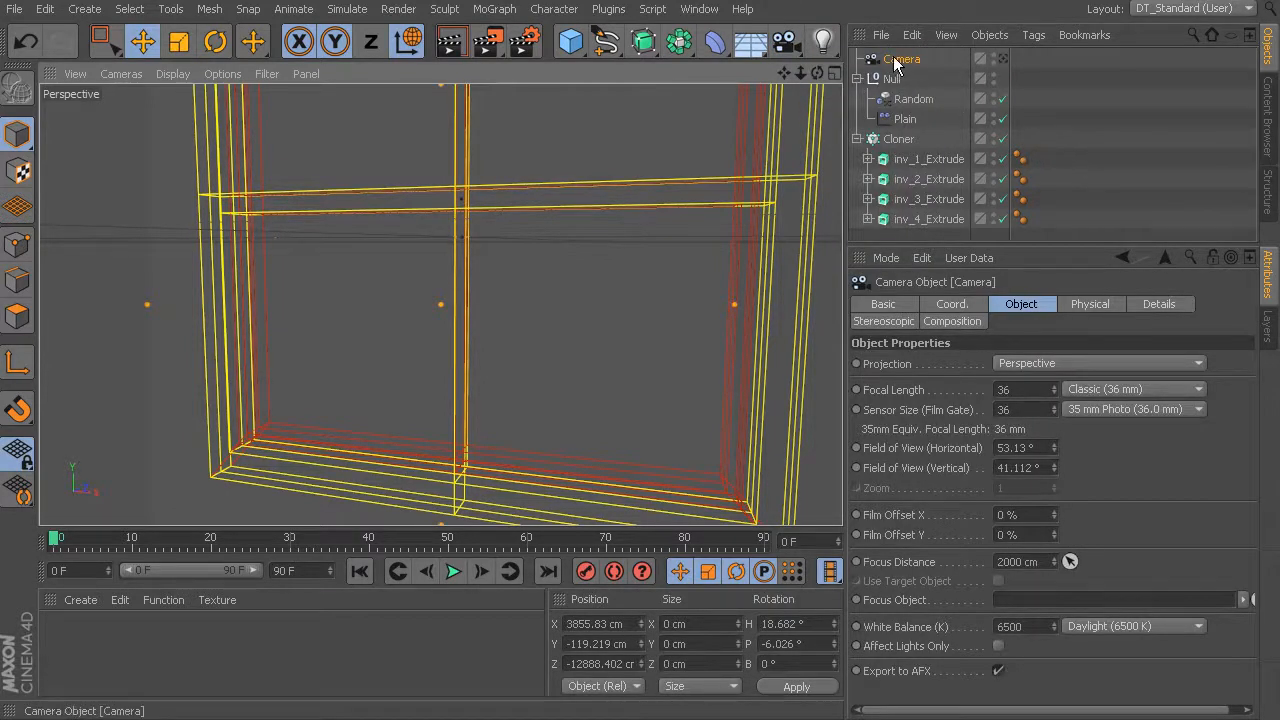
click(121, 75)
mouse_move(142, 123)
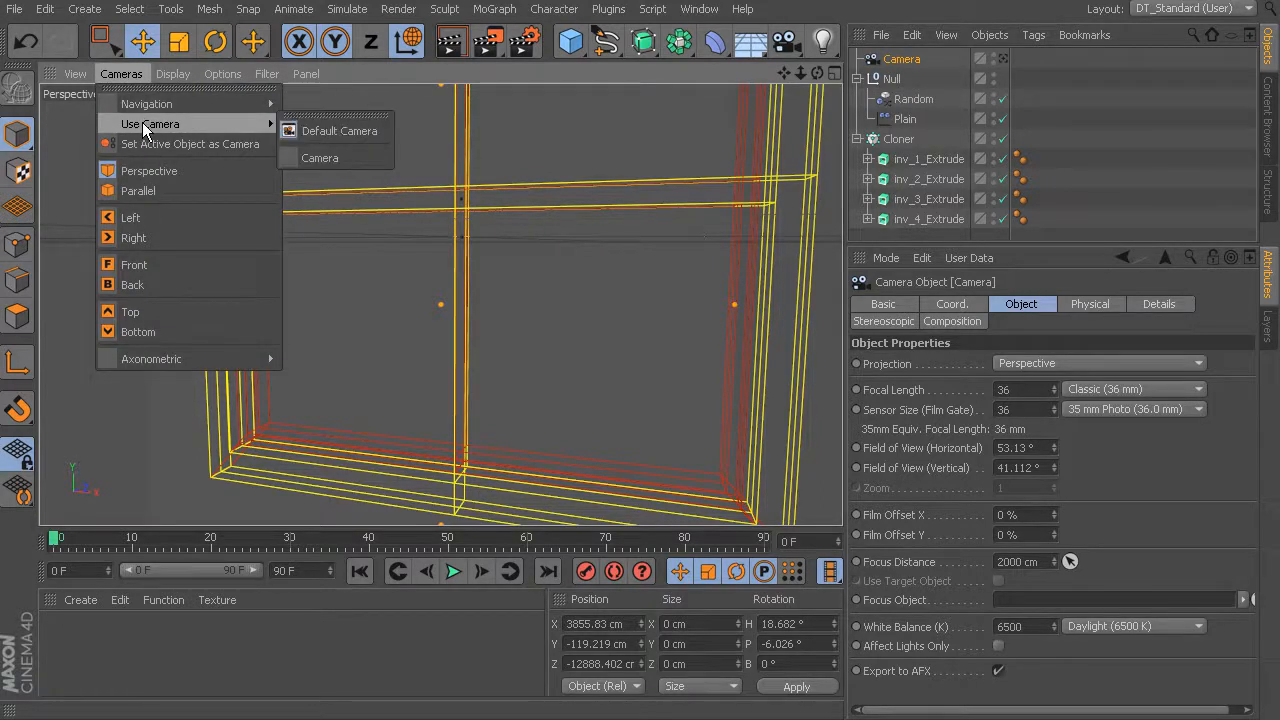
click(318, 158)
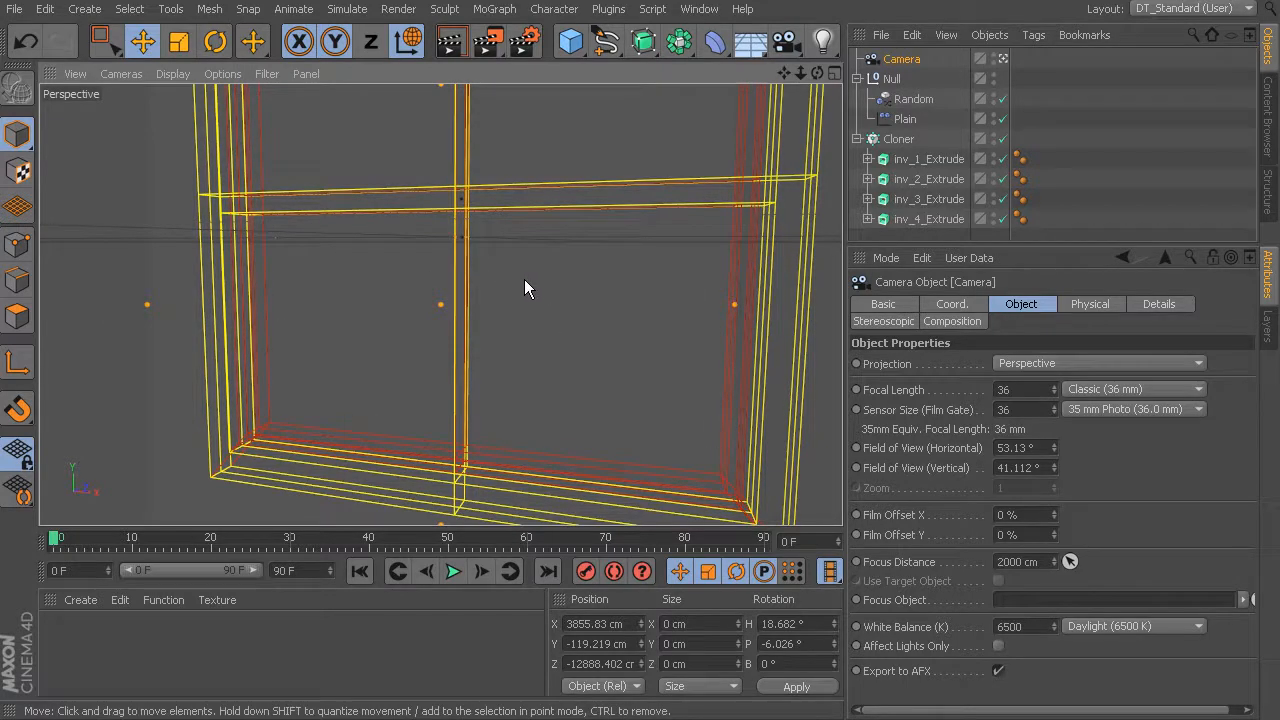
alt+drag(558, 243, 660, 220)
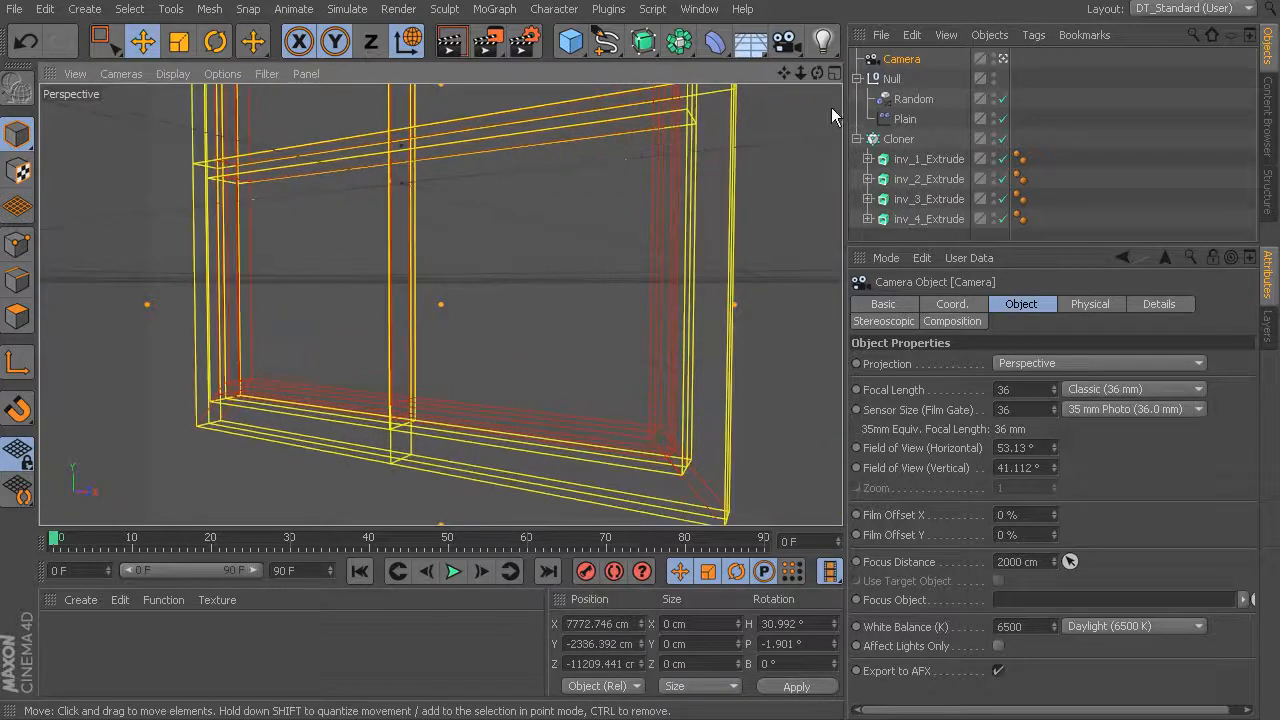
Raise the Null containing both effectors to about 5012 cm in Y
click(891, 78)
mouse_move(401, 110)
mouse_down()
mouse_move(415, 100)
mouse_move(405, 107)
mouse_up()
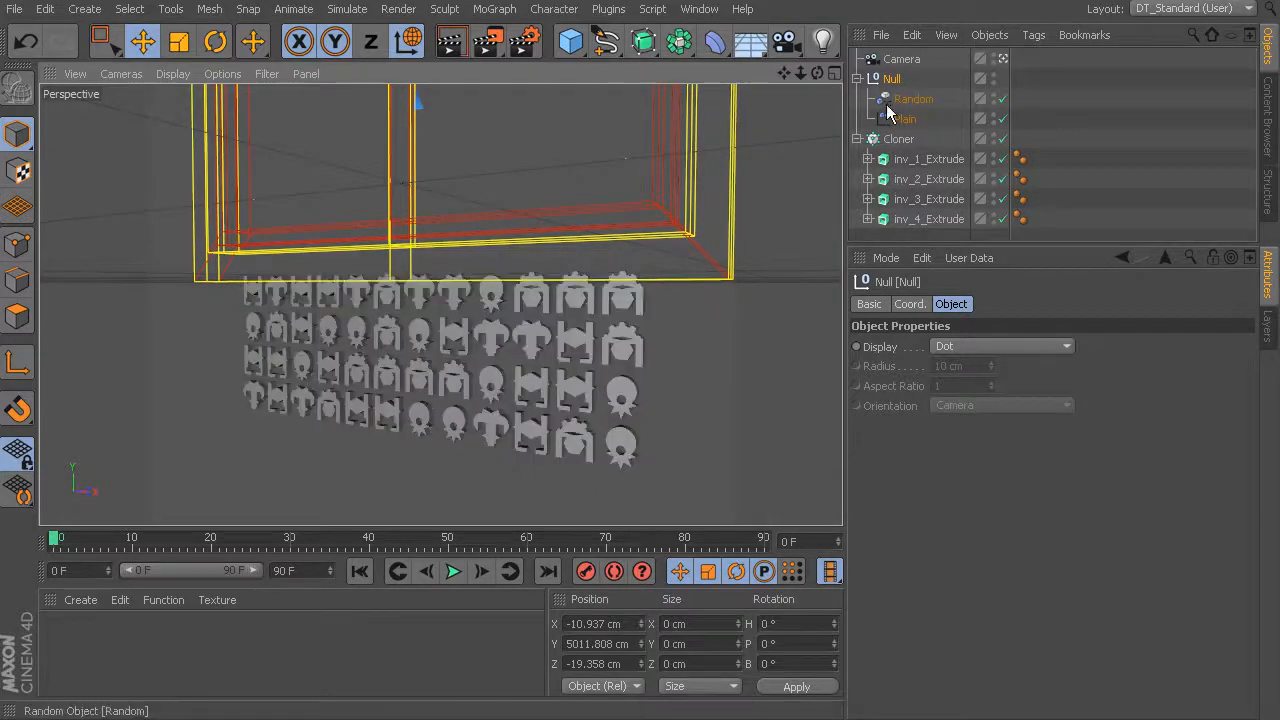
Frame the clones closely through the camera at about 40° heading and keyframe its position and rotation on all axes at frame 0
mouse_move(661, 329)
alt+mouse_down()
mouse_move(599, 333)
mouse_move(728, 354)
mouse_move(685, 318)
mouse_move(710, 257)
mouse_move(747, 287)
mouse_move(704, 291)
alt+mouse_up()
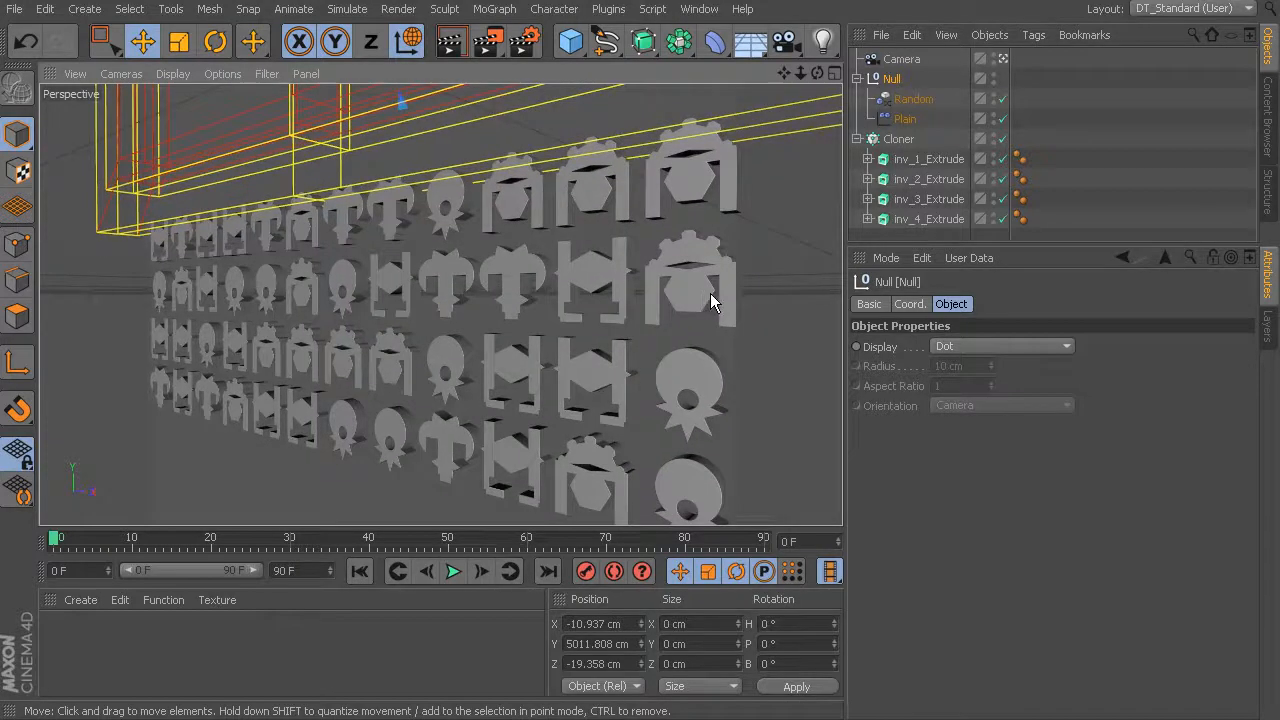
click(902, 62)
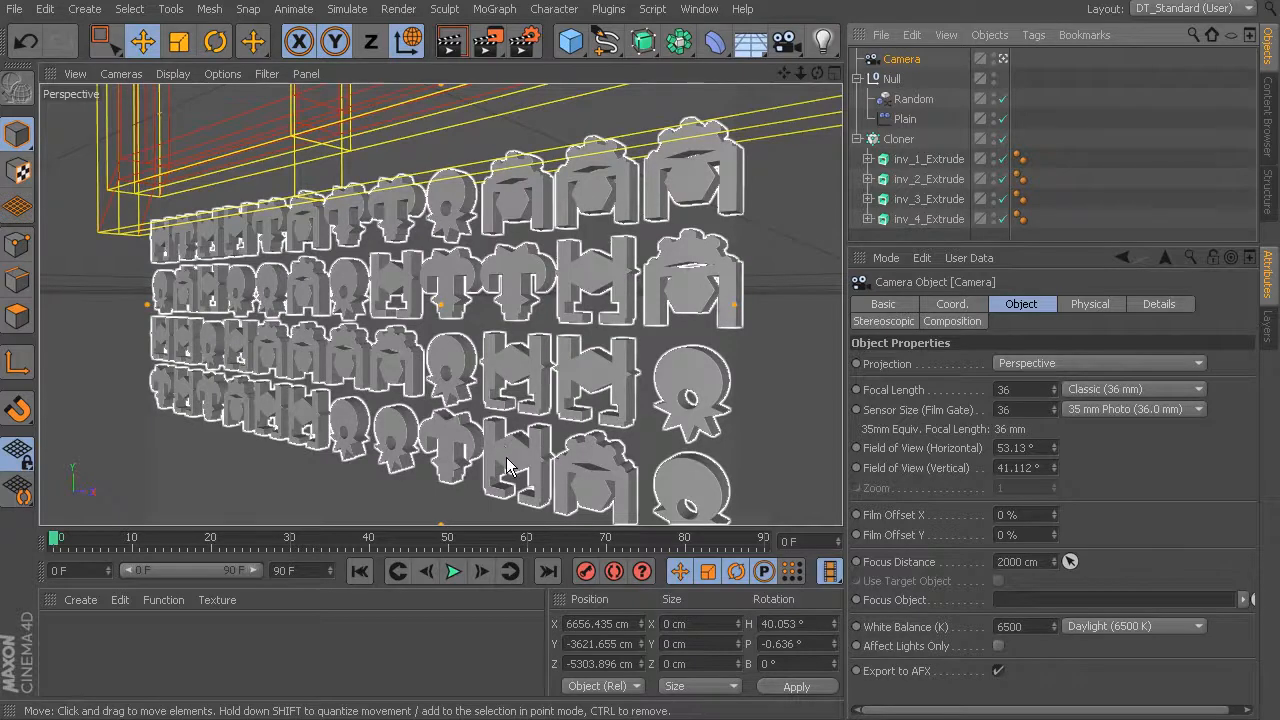
click(949, 302)
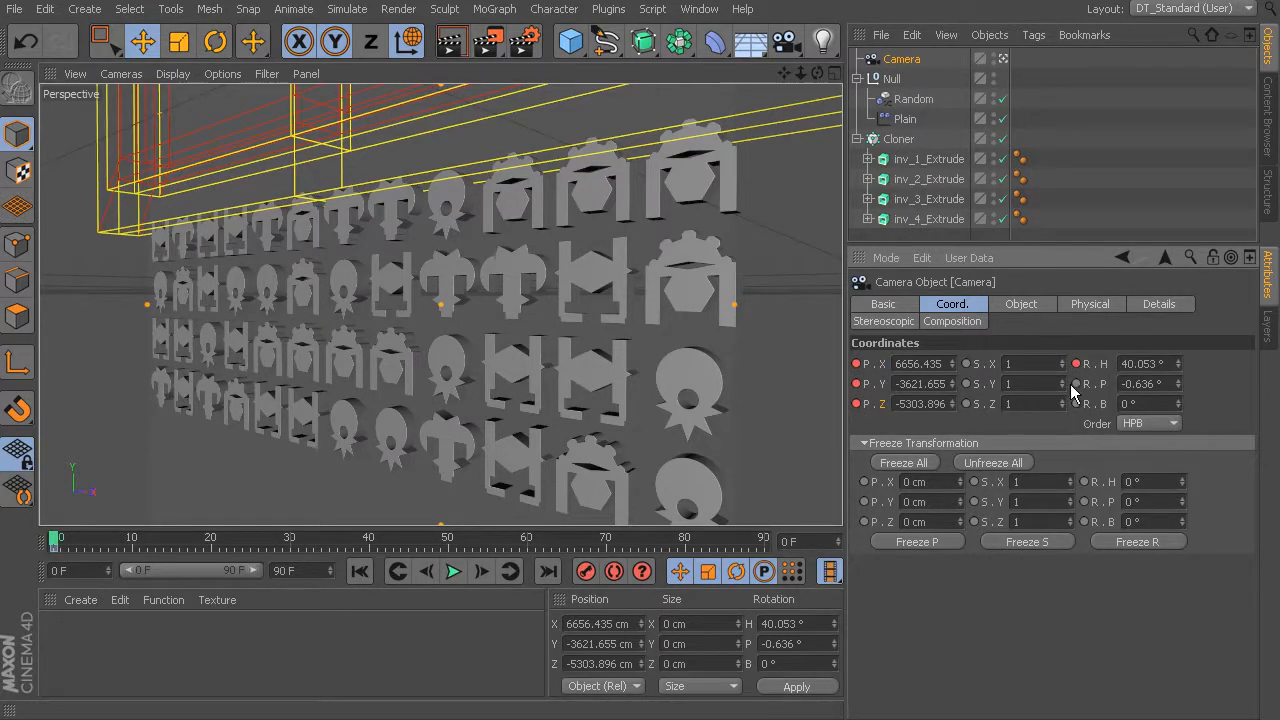
alt+drag(490, 327, 679, 450)
drag(65, 541, 30, 537)
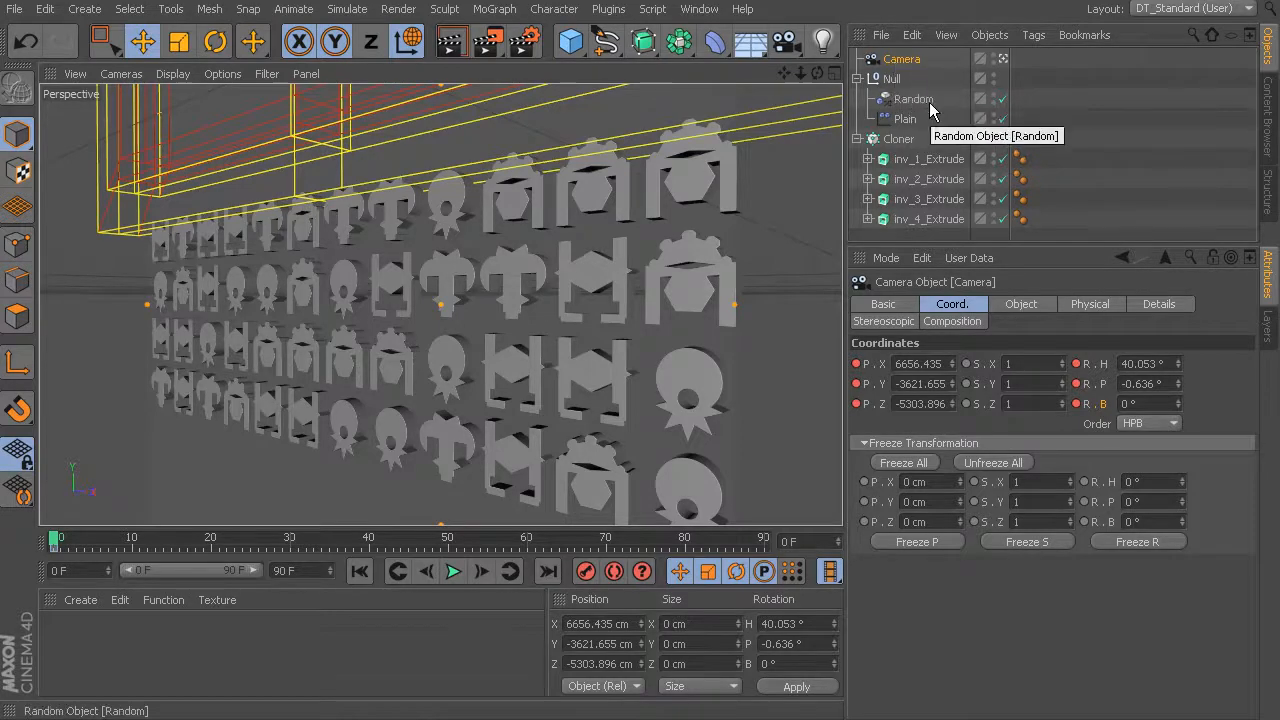
Collapse and select the effectors' Null, then switch the viewport to the default camera with the whole clone grid in view
click(857, 79)
click(891, 78)
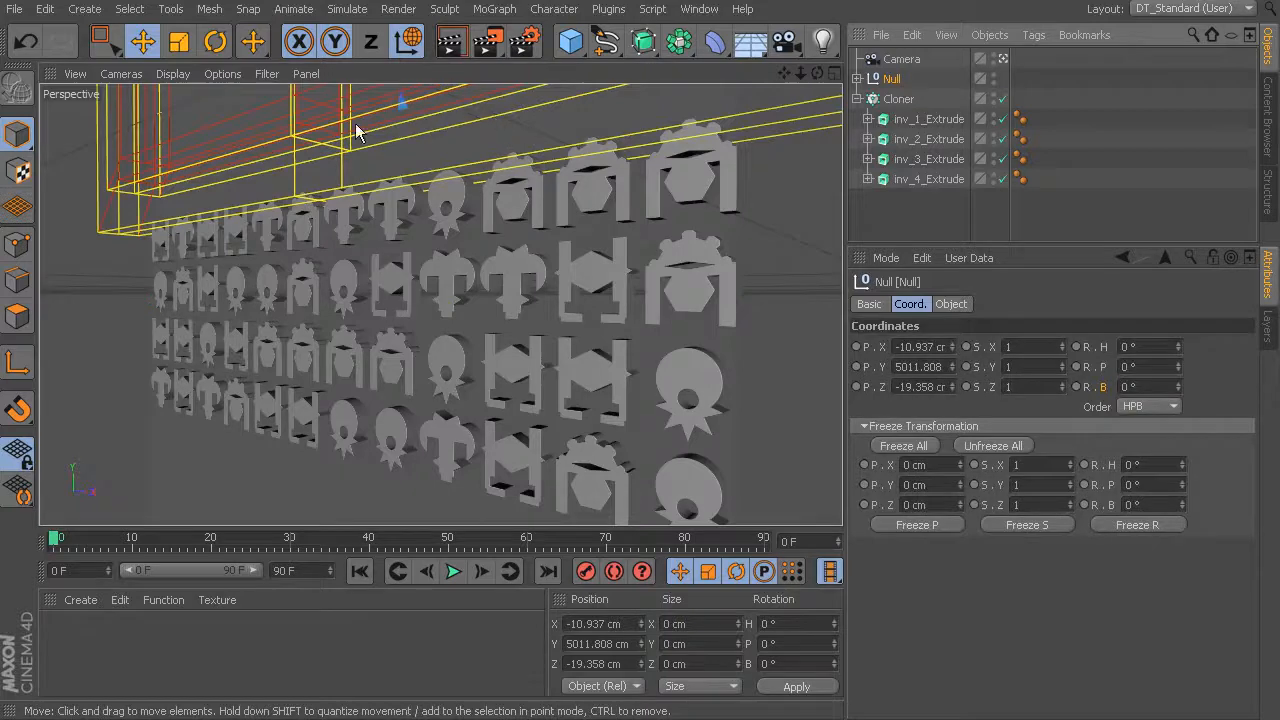
click(138, 75)
mouse_move(157, 126)
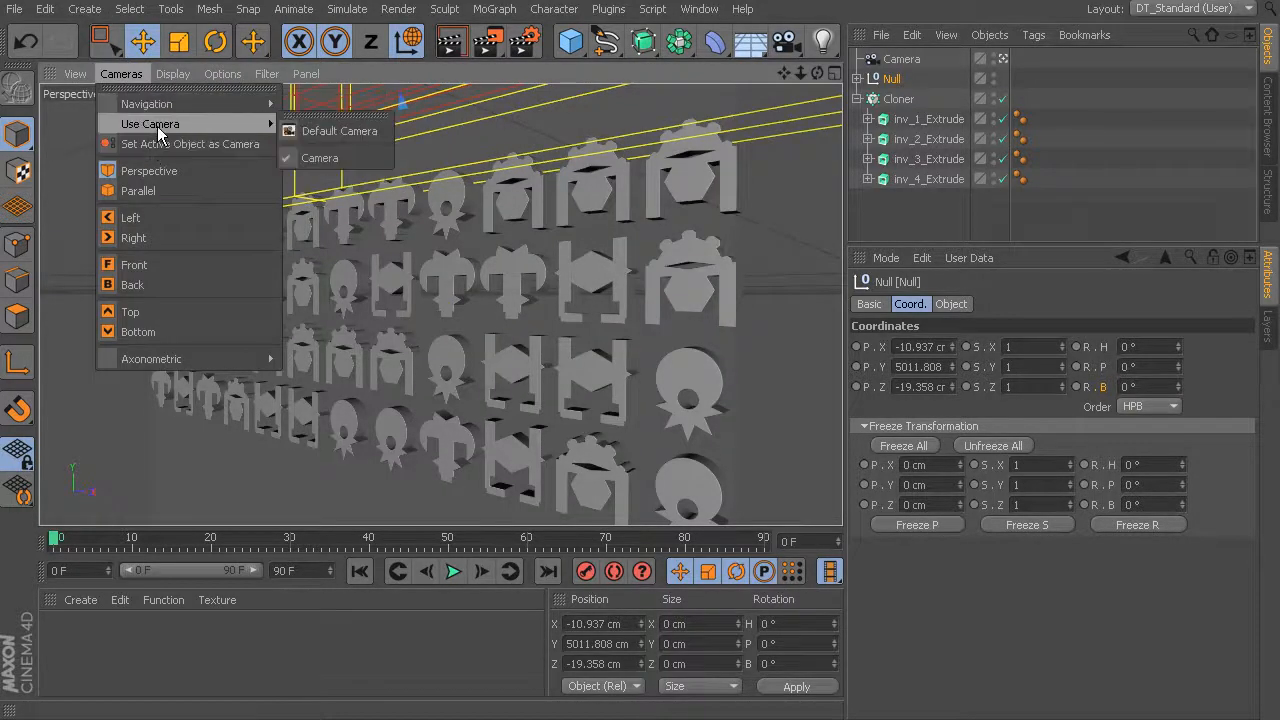
click(316, 130)
mouse_move(432, 163)
alt+mouse_down()
mouse_move(648, 312)
mouse_move(544, 346)
mouse_move(557, 326)
alt+mouse_up()
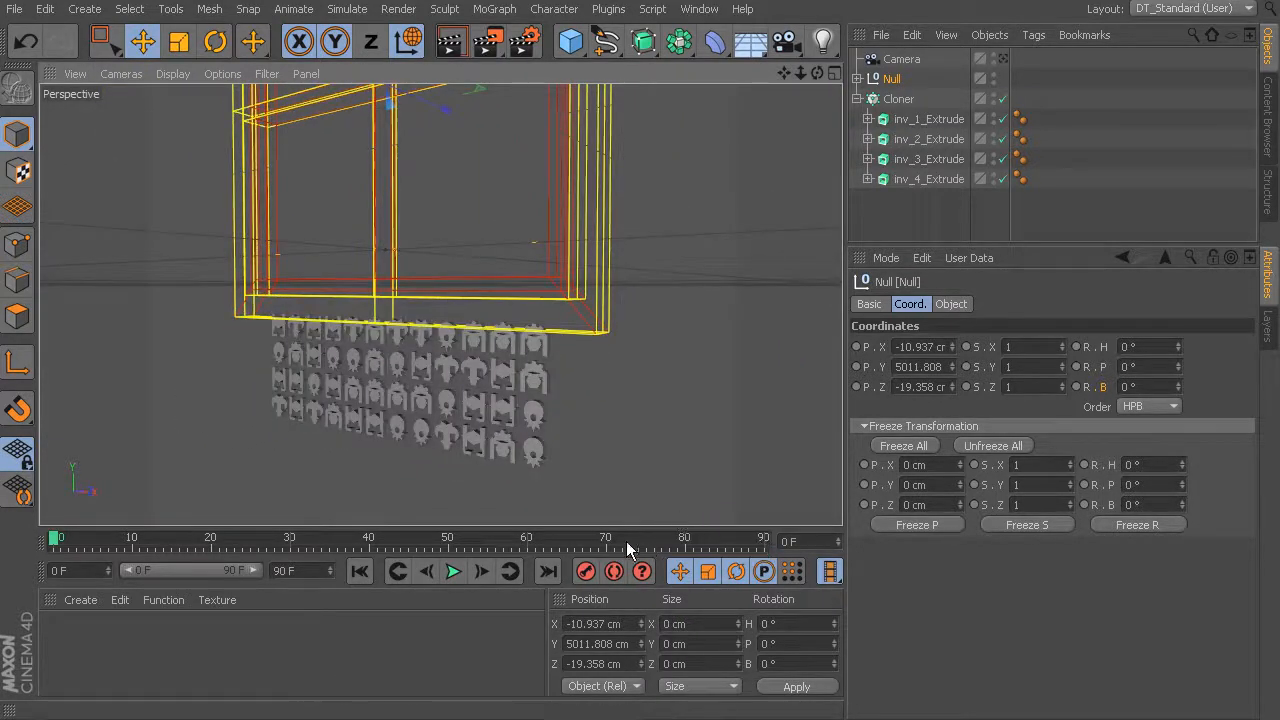
Extend the animation length to 180 frames and show the full range in the timeline
double_click(287, 571)
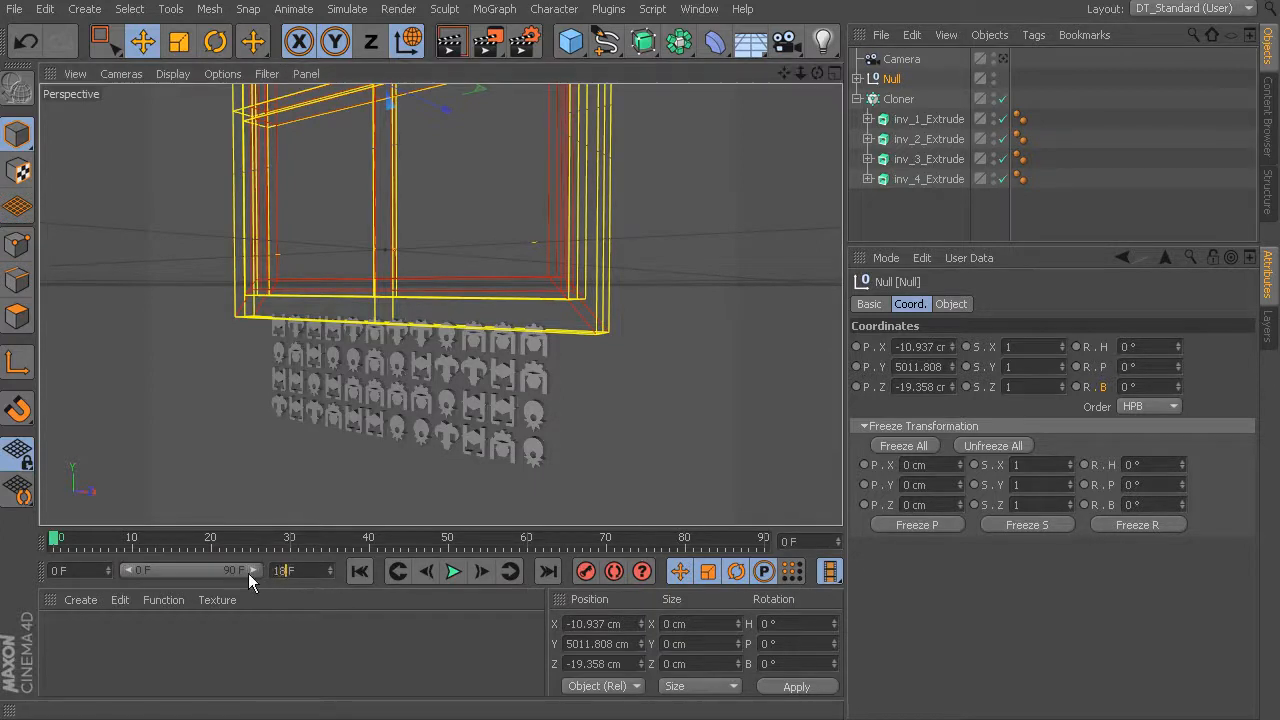
text(180)
key(Return)
drag(197, 571, 254, 572)
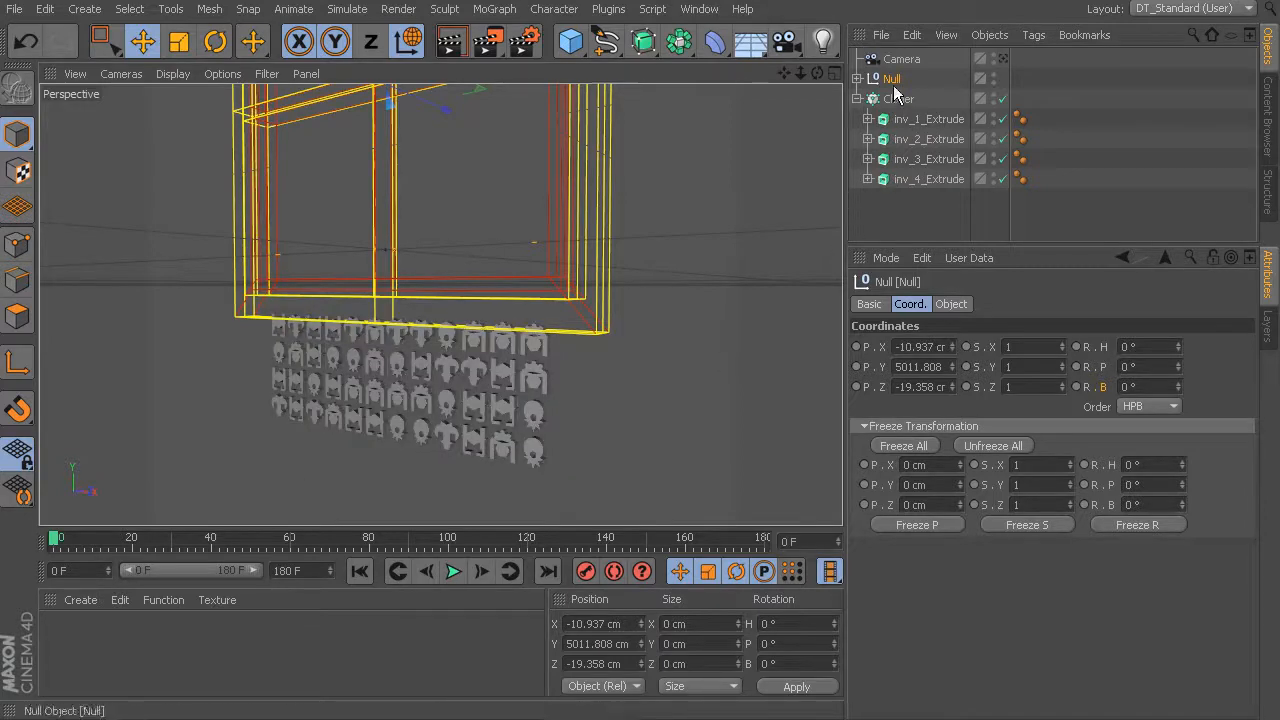
Lower the effectors' Null to about 1037 cm in Y and keyframe its Y position at frame 0
alt+middle_drag(559, 211, 562, 274)
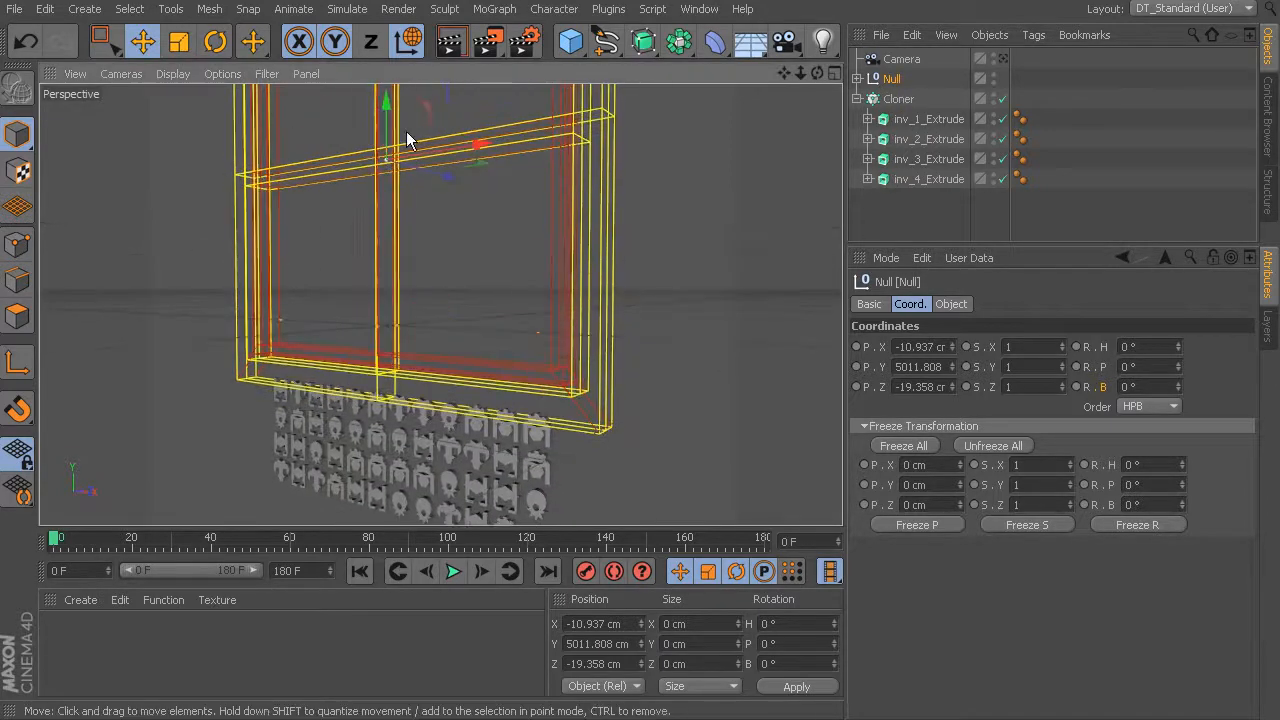
drag(387, 103, 380, 237)
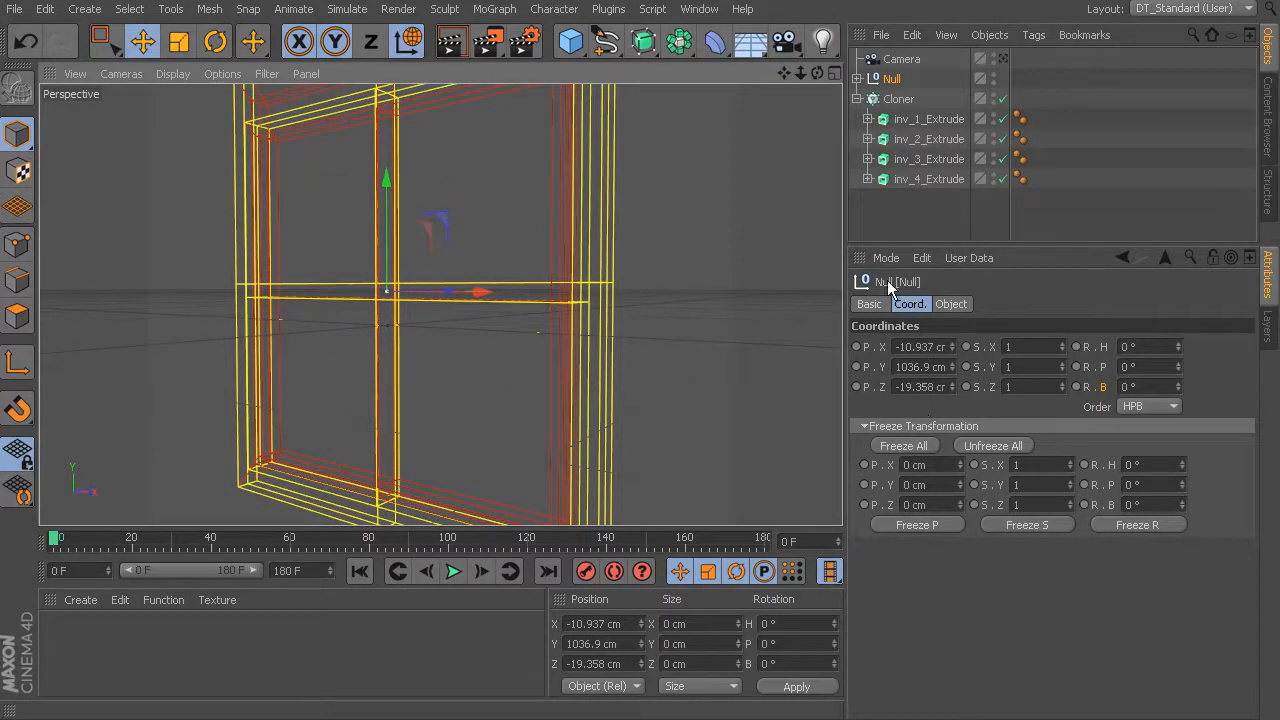
ctrl+click(857, 367)
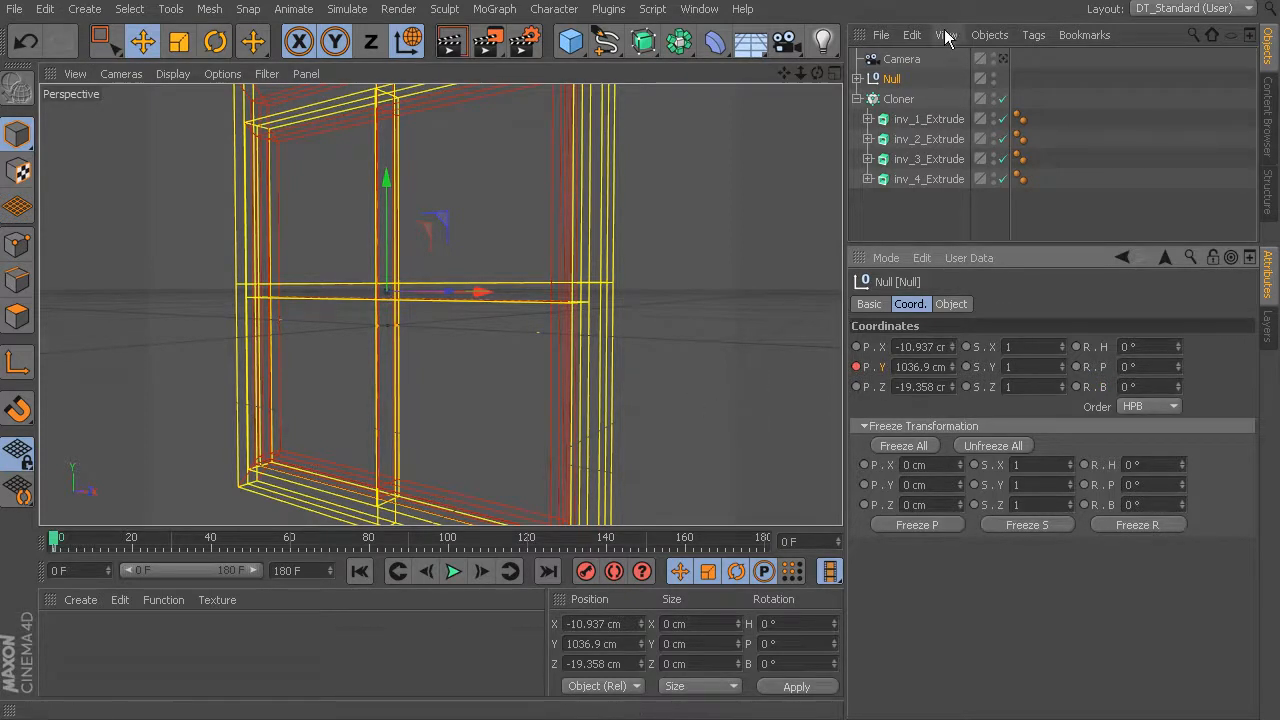
click(858, 78)
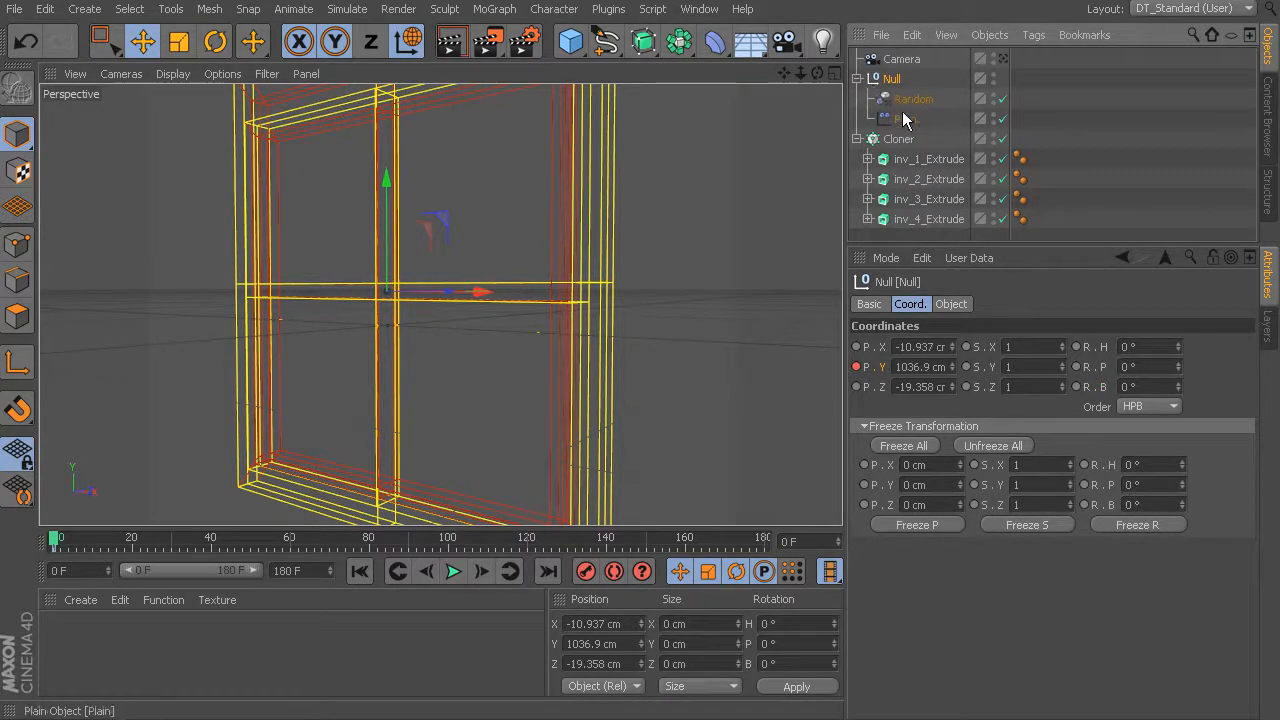
click(858, 78)
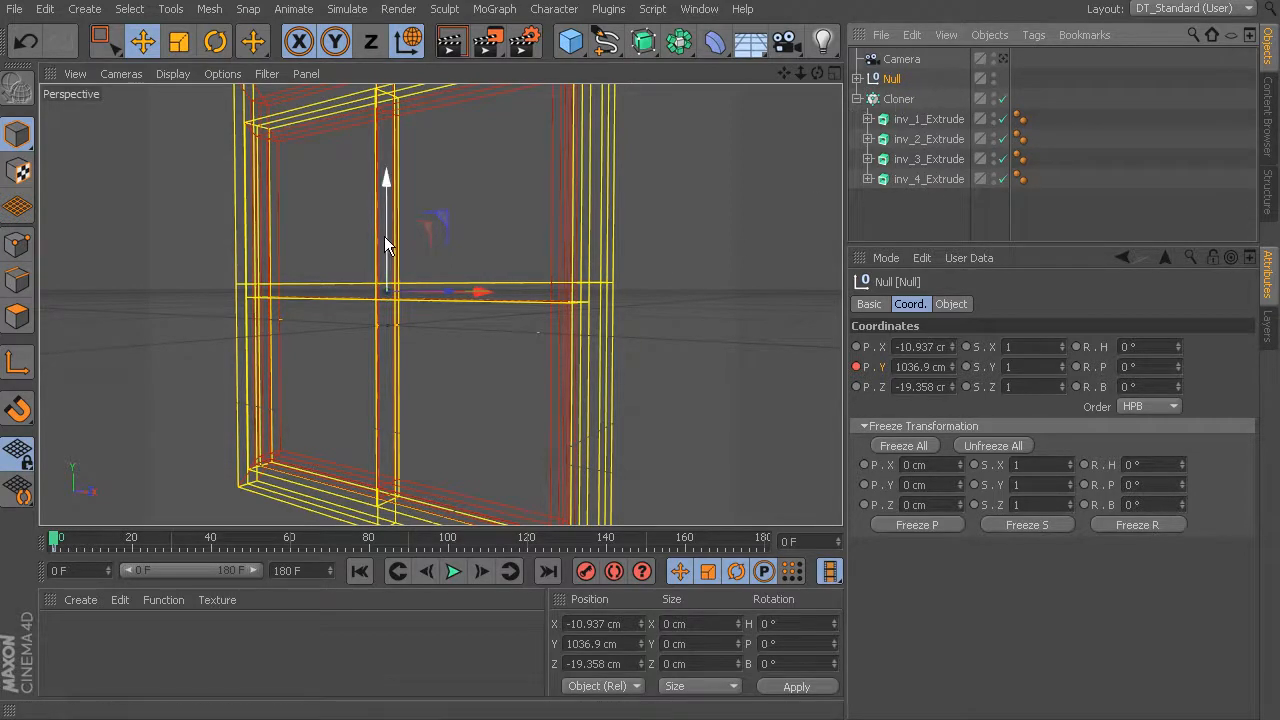
At frame 180, raise the effectors' Null to about 12880 cm in Y and keyframe its Y position
drag(57, 538, 270, 545)
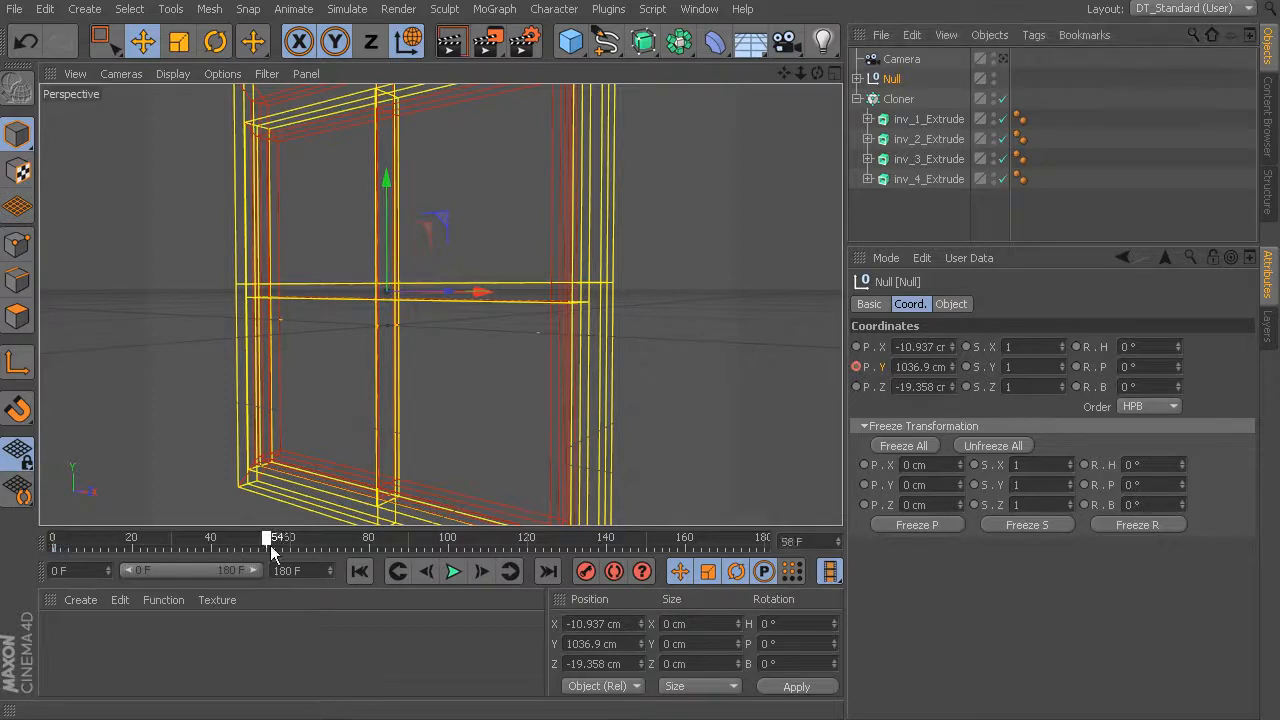
drag(594, 571, 775, 587)
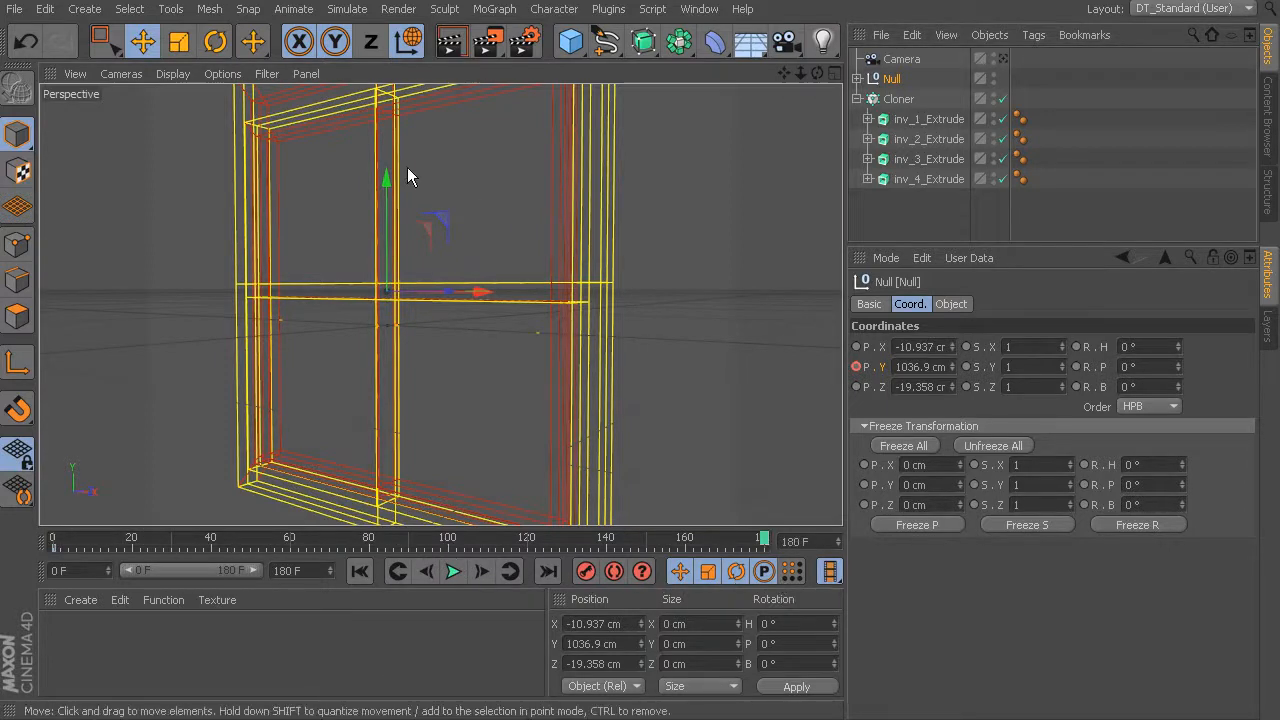
drag(391, 186, 405, 70)
drag(336, 203, 331, 112)
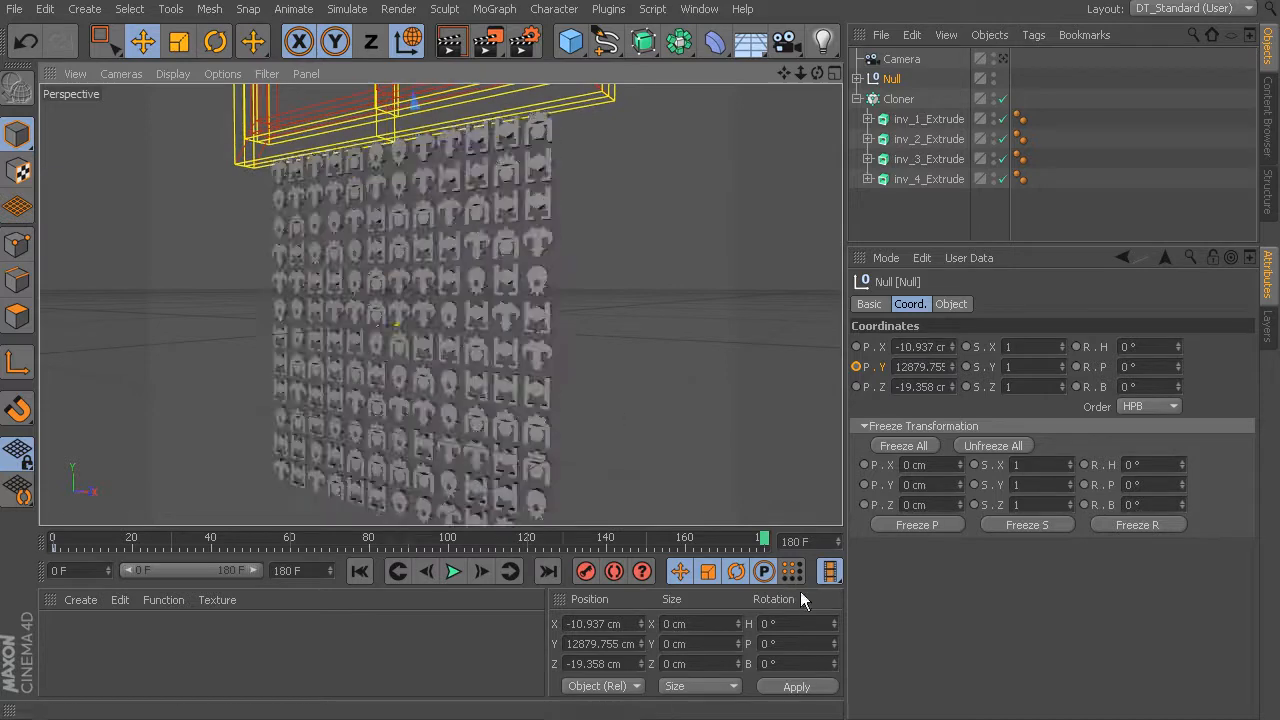
click(856, 367)
Play the Null animation from frame 0 in the default view to check how the clones build up
drag(766, 543, 35, 570)
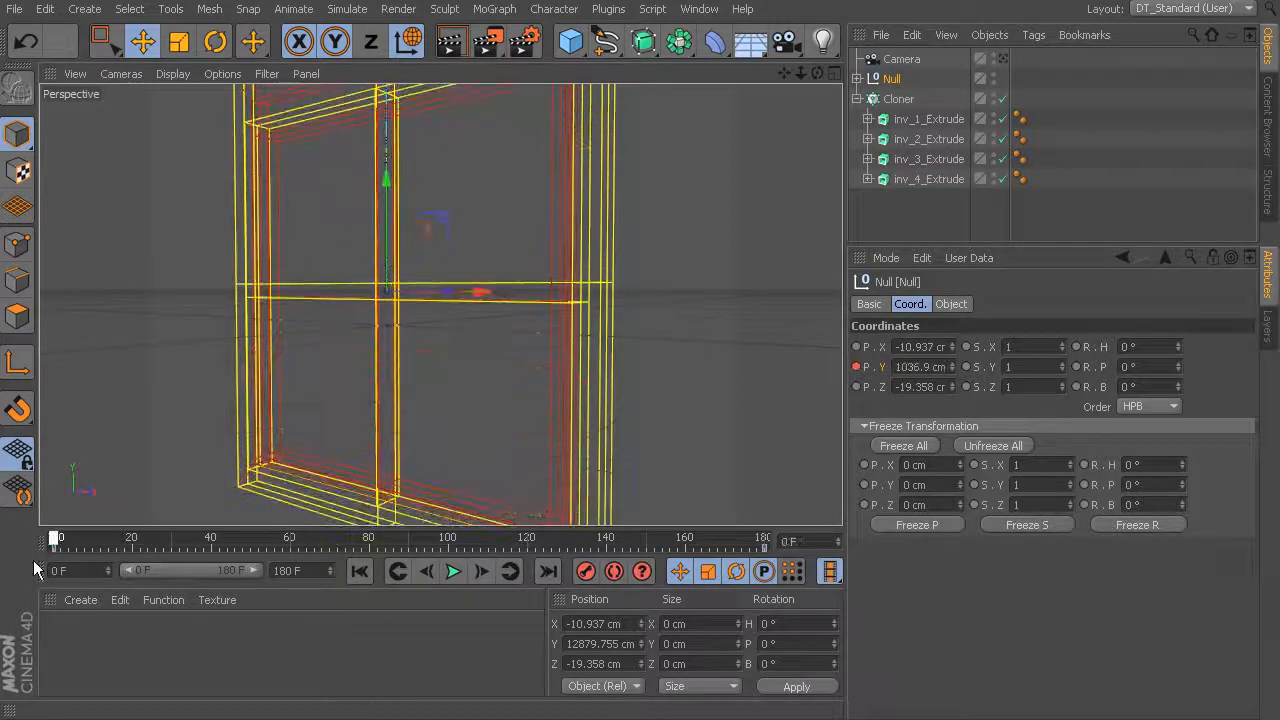
click(453, 572)
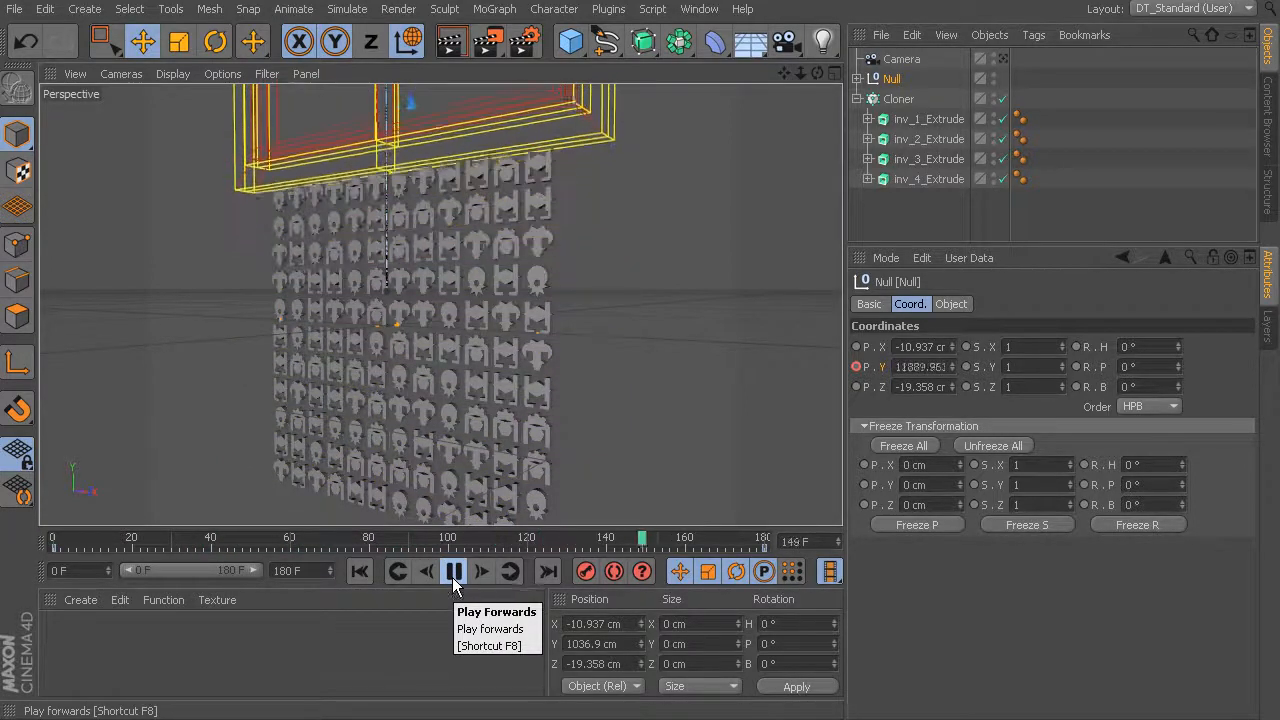
click(453, 572)
Look through the Camera object and play the animation from the start to check it in the framed shot
click(108, 73)
mouse_move(143, 103)
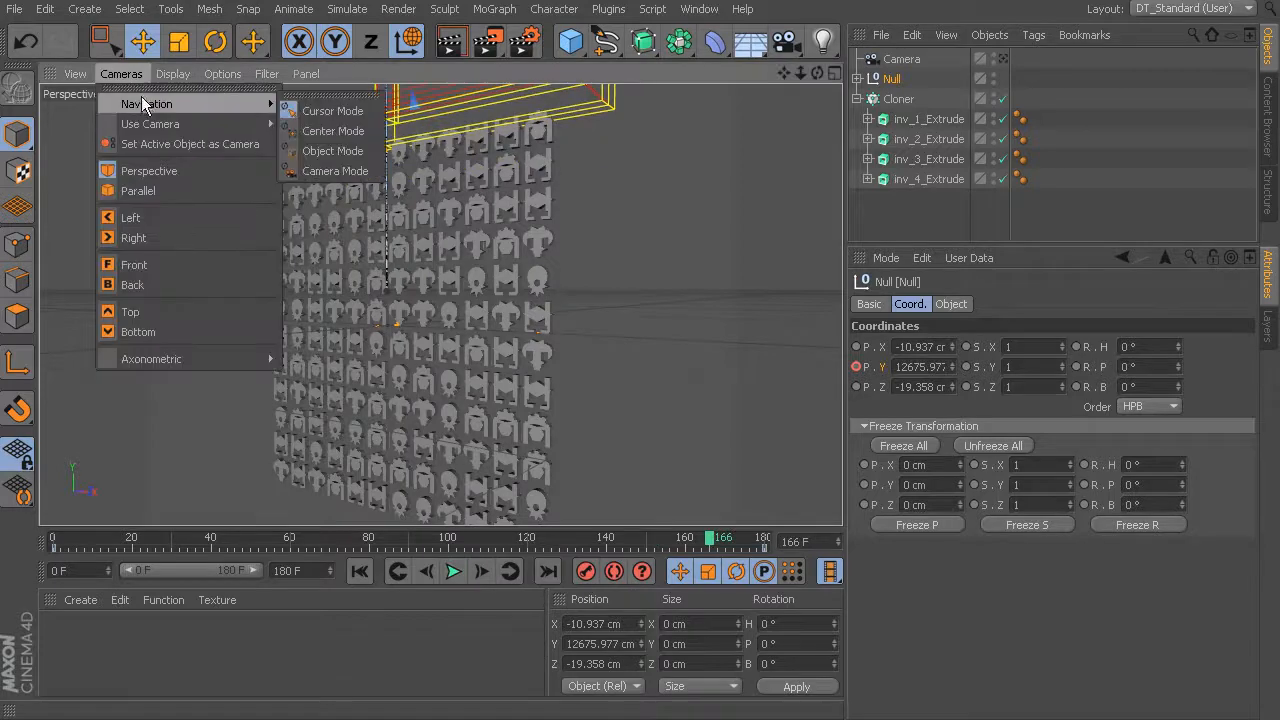
mouse_move(146, 128)
click(331, 157)
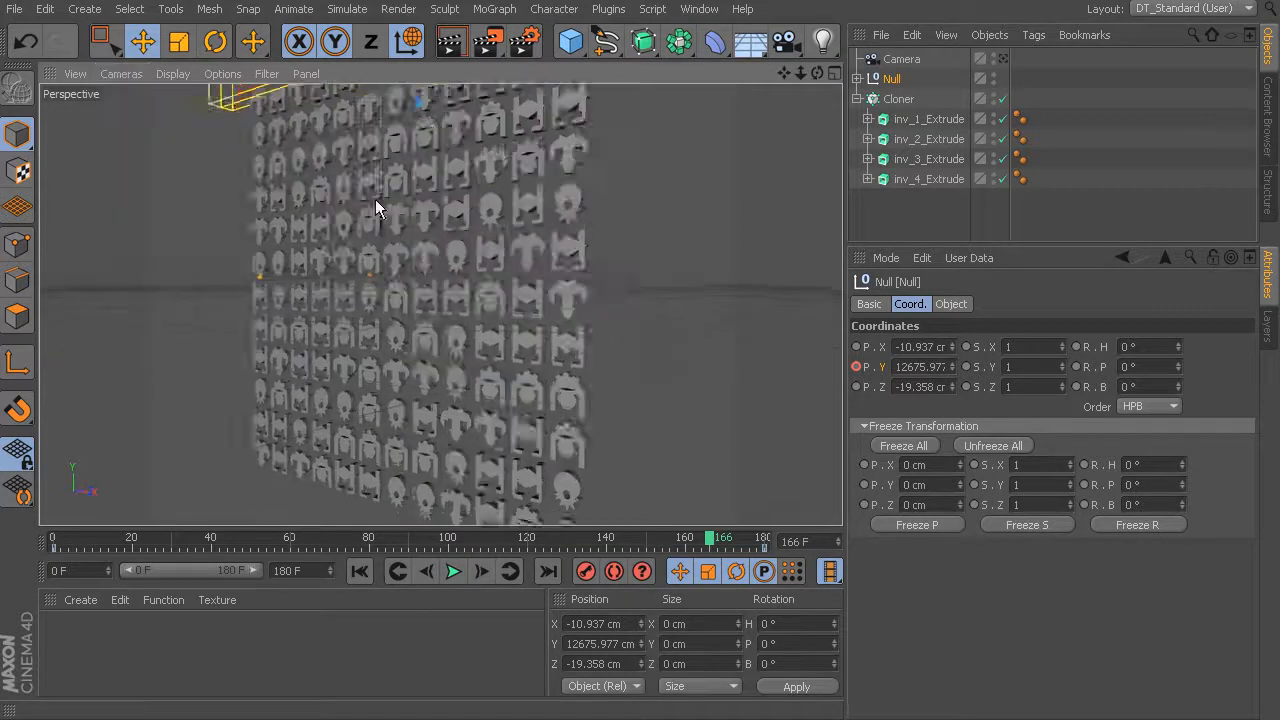
click(62, 548)
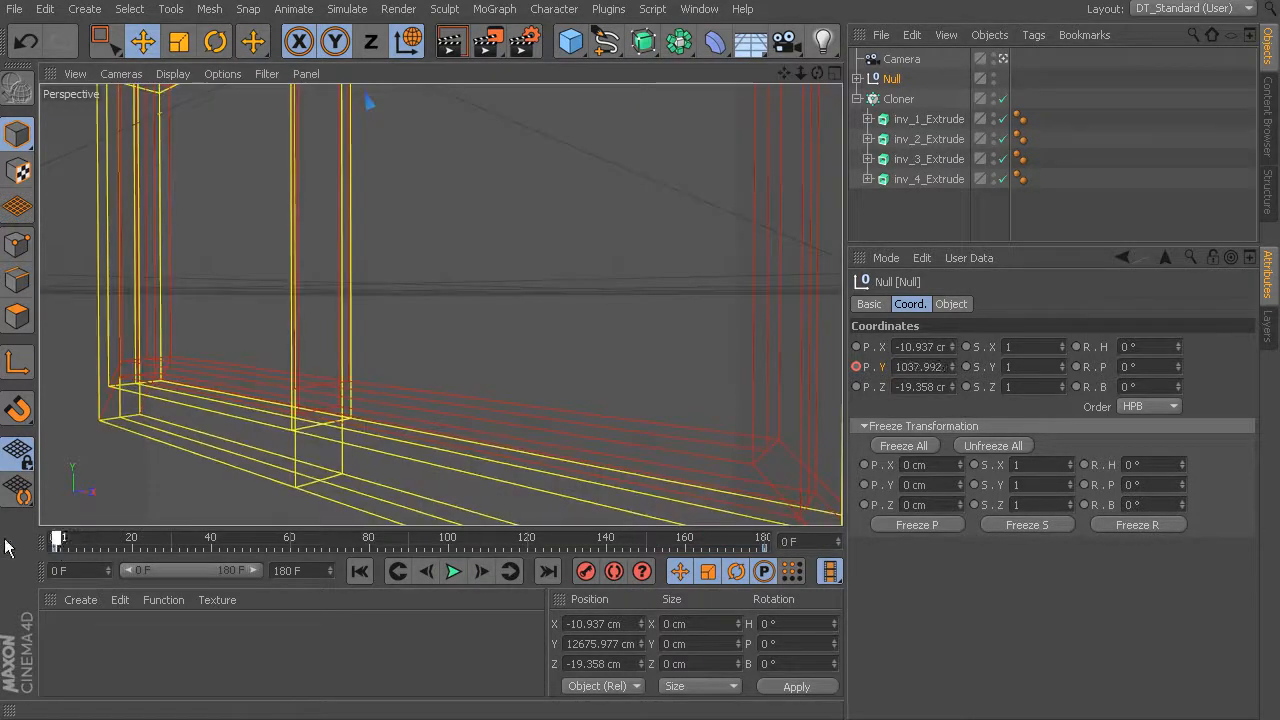
click(453, 571)
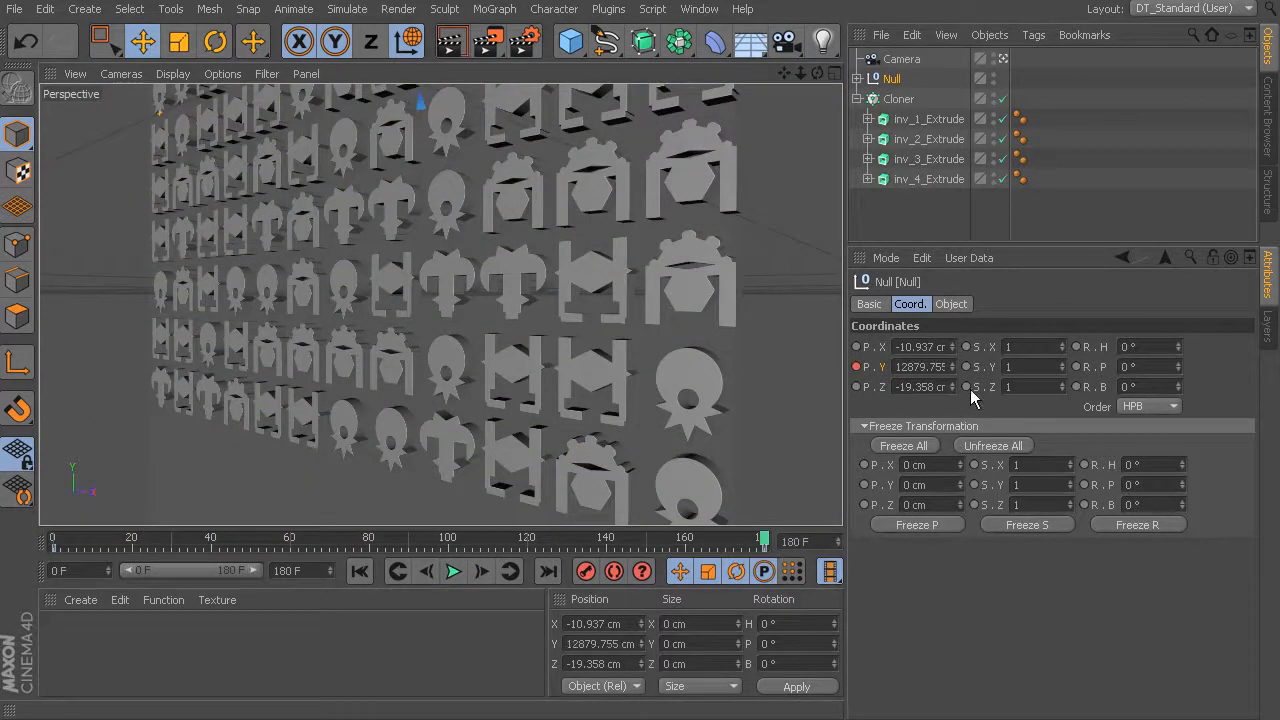
Lower the Null's end position at frame 180, adjusting it through the default camera, and update its Y position keyframe
drag(952, 366, 952, 378)
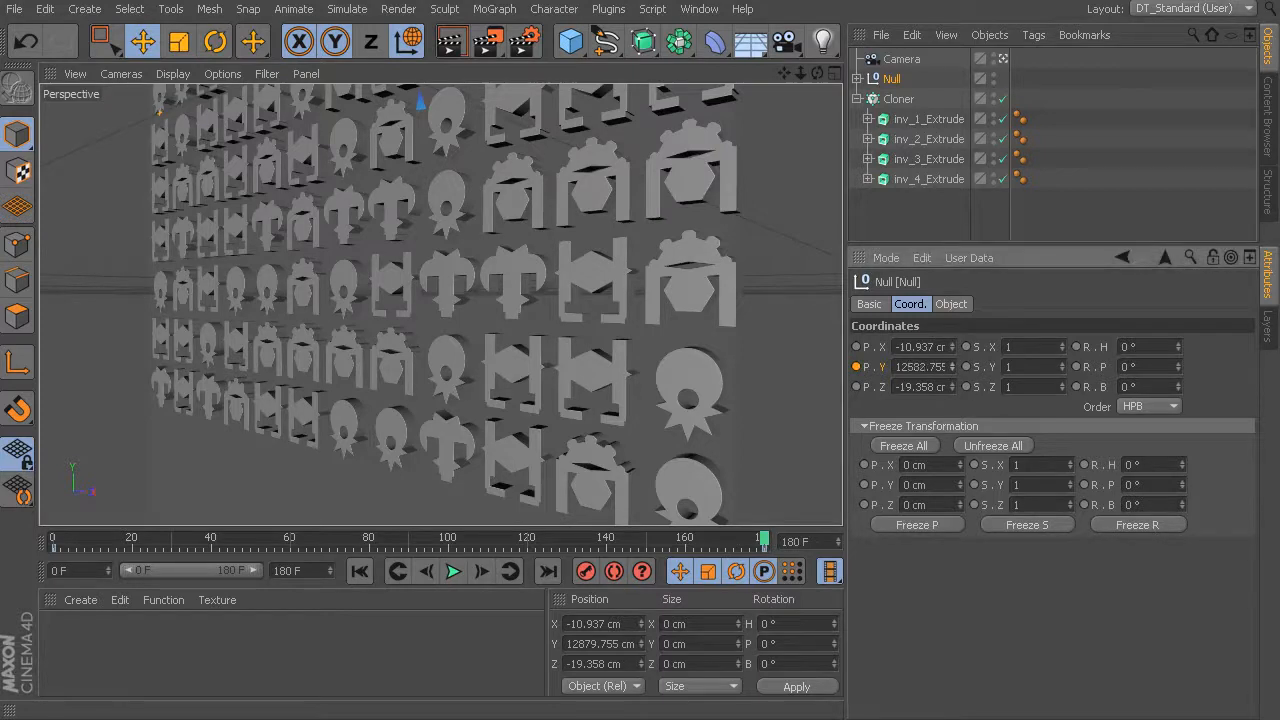
mouse_move(949, 373)
mouse_down()
mouse_move(949, 395)
mouse_move(952, 370)
mouse_move(952, 384)
mouse_up()
drag(955, 366, 950, 380)
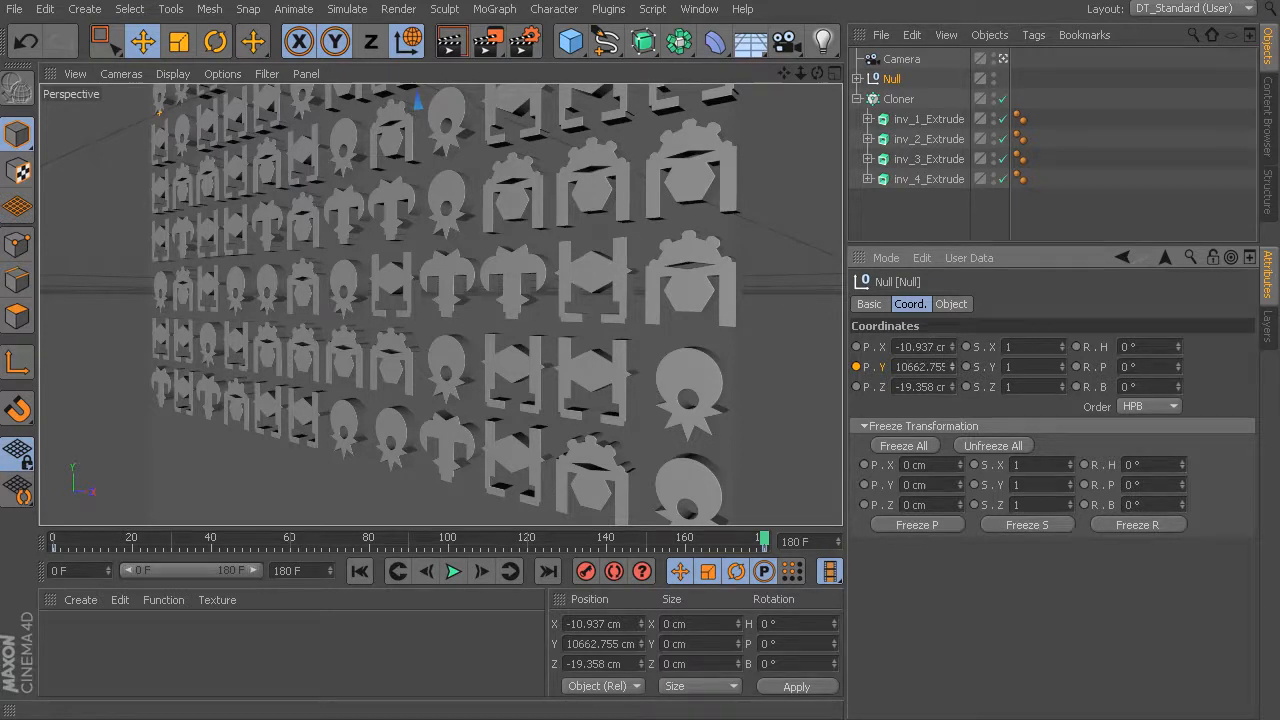
click(121, 74)
mouse_move(148, 123)
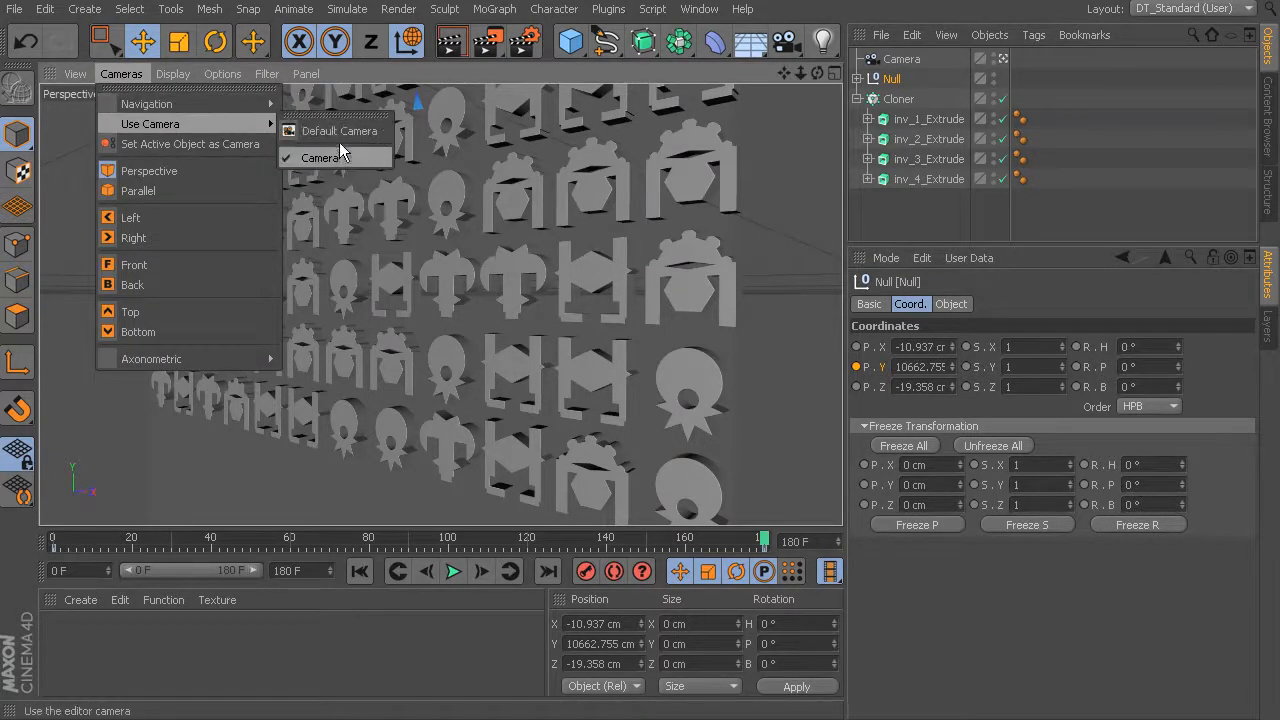
click(340, 131)
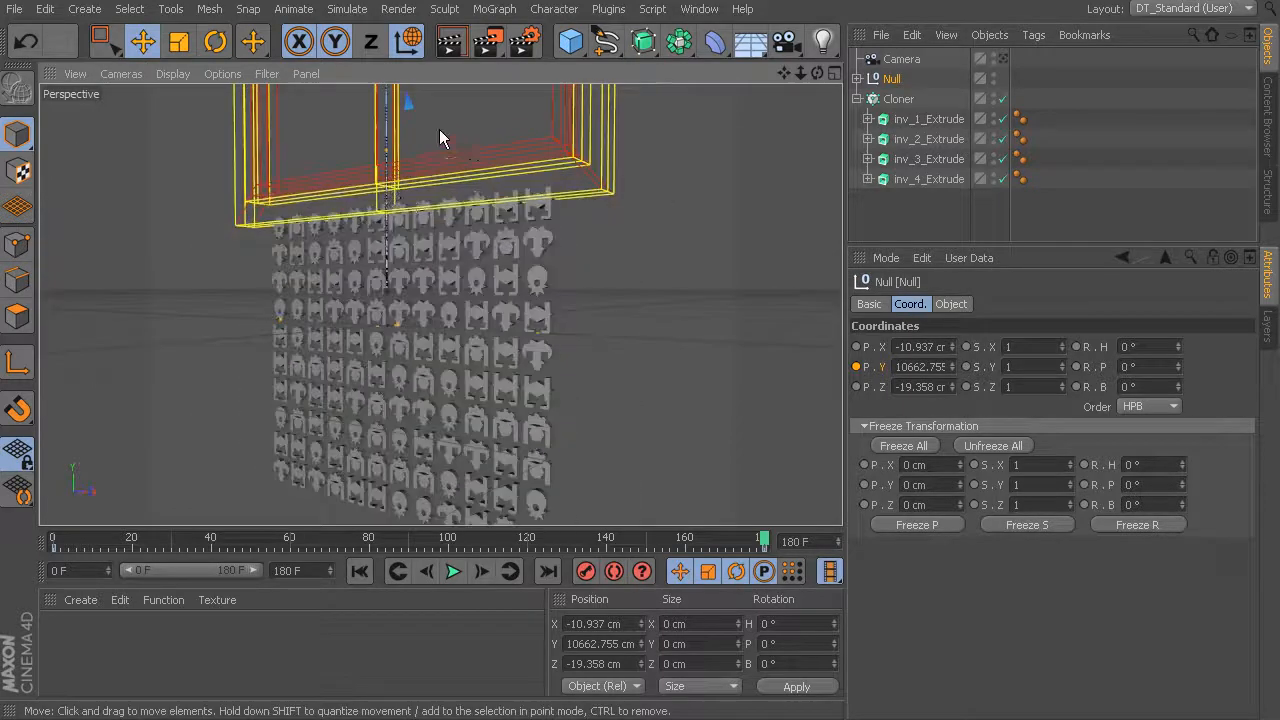
mouse_move(545, 245)
alt+mouse_down()
mouse_move(586, 337)
mouse_move(449, 297)
alt+mouse_up()
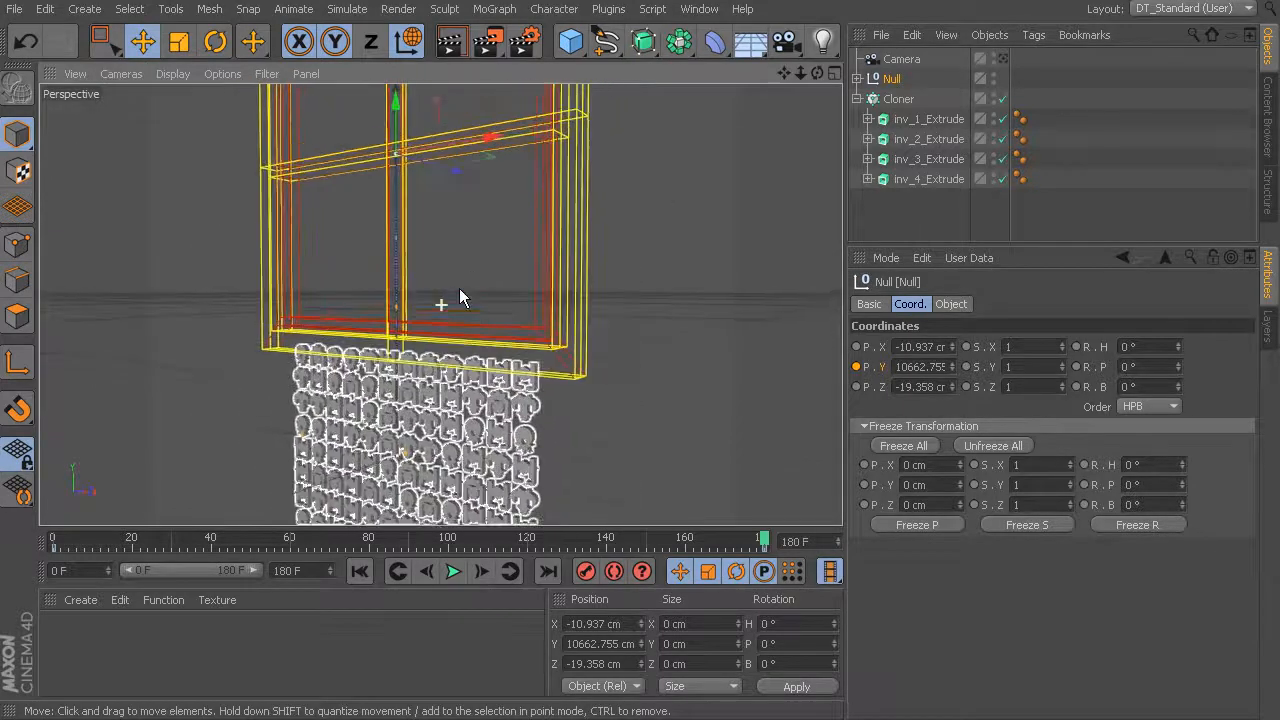
drag(398, 128, 405, 208)
click(856, 366)
drag(763, 540, 12, 548)
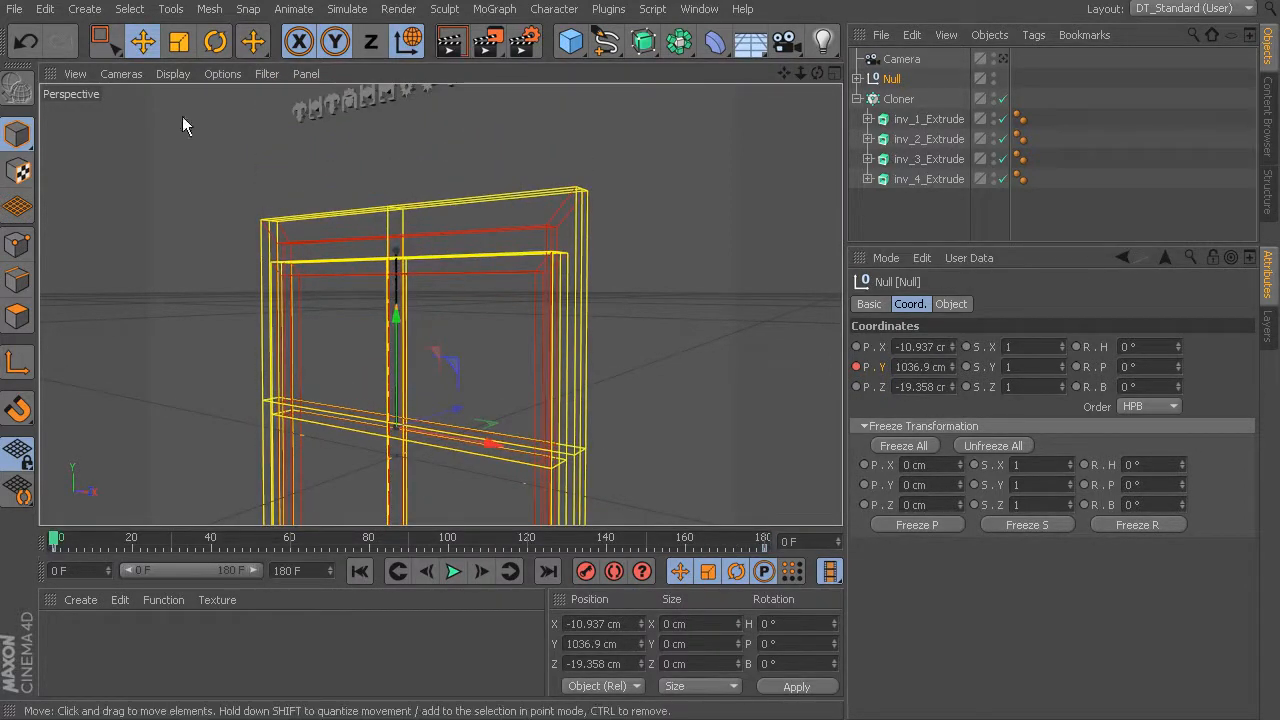
Switch back to the Camera object's view and play the retimed animation from frame 0
click(121, 74)
mouse_move(150, 124)
click(291, 155)
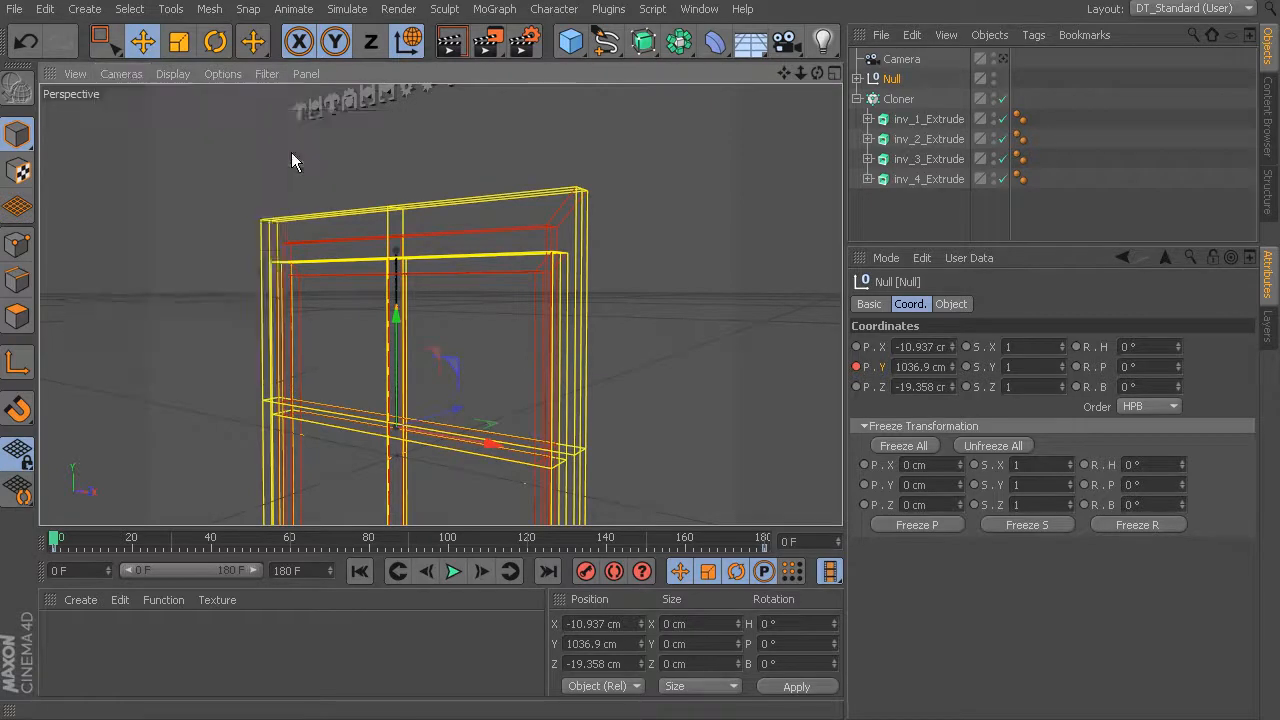
click(453, 571)
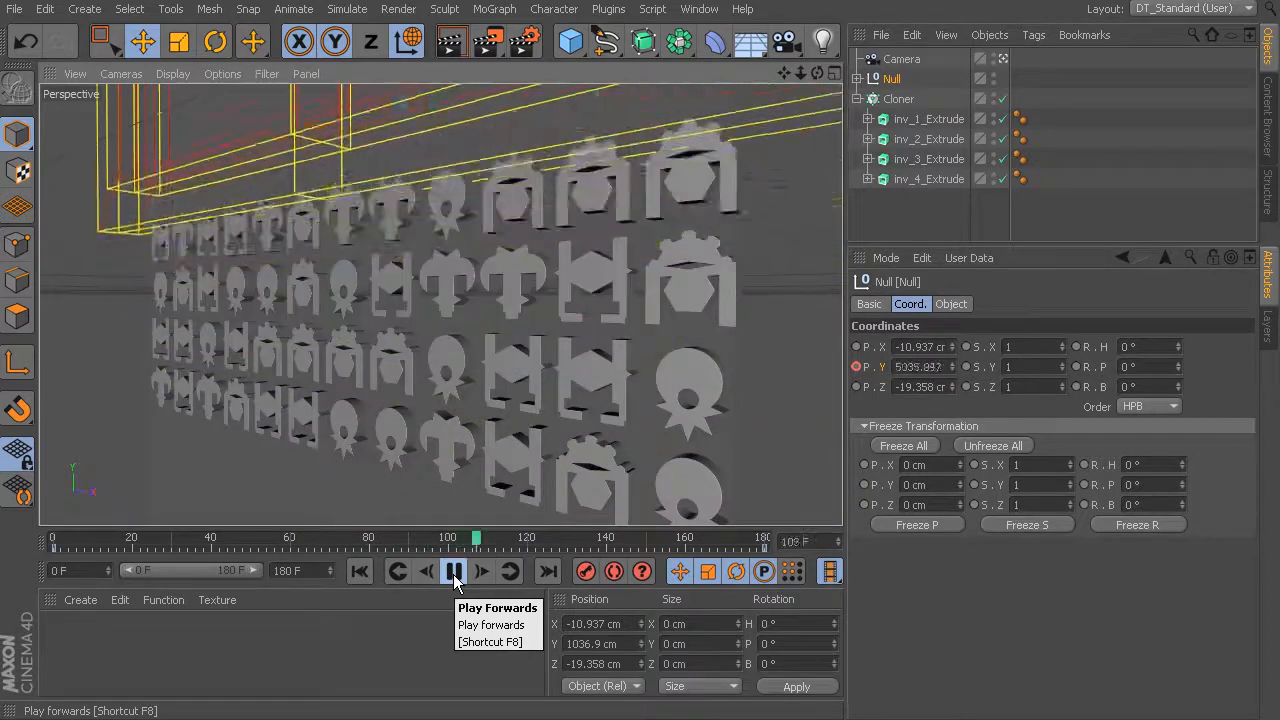
click(453, 571)
Select the Random effector inside the Null and examine its effect on the clones by scrubbing between frames 40 and 44
drag(420, 545, 212, 550)
click(857, 79)
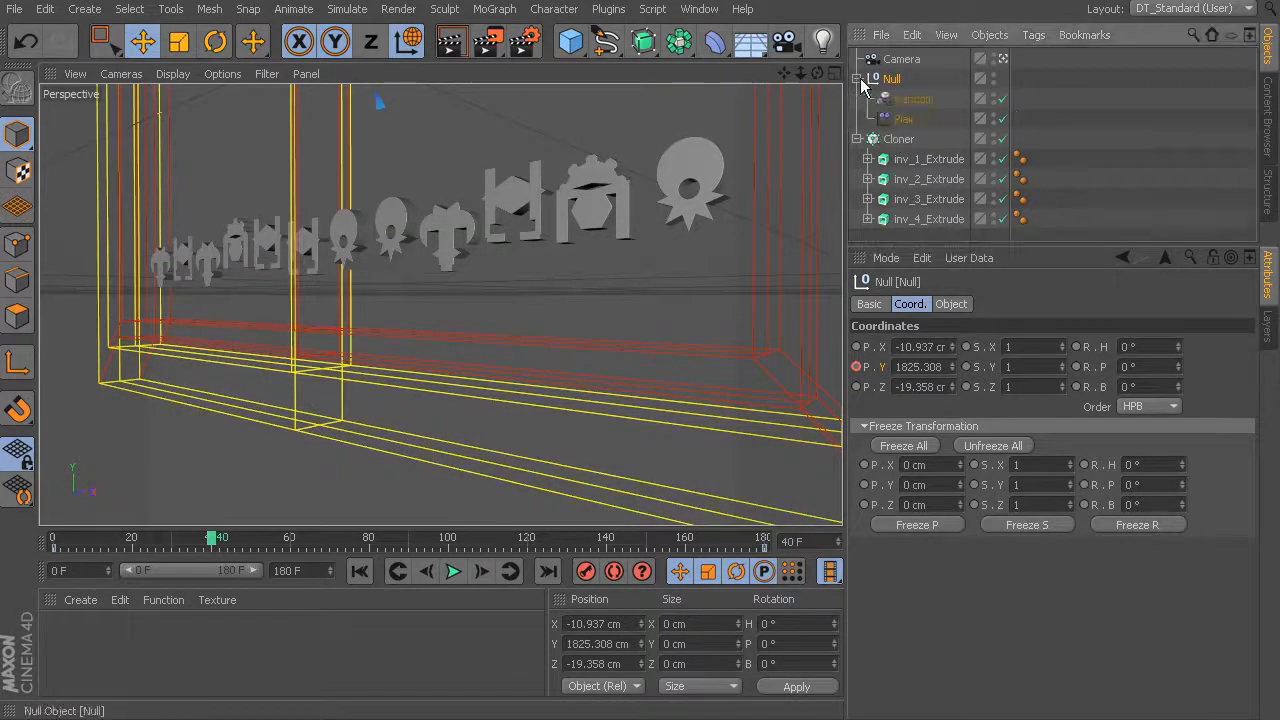
click(912, 100)
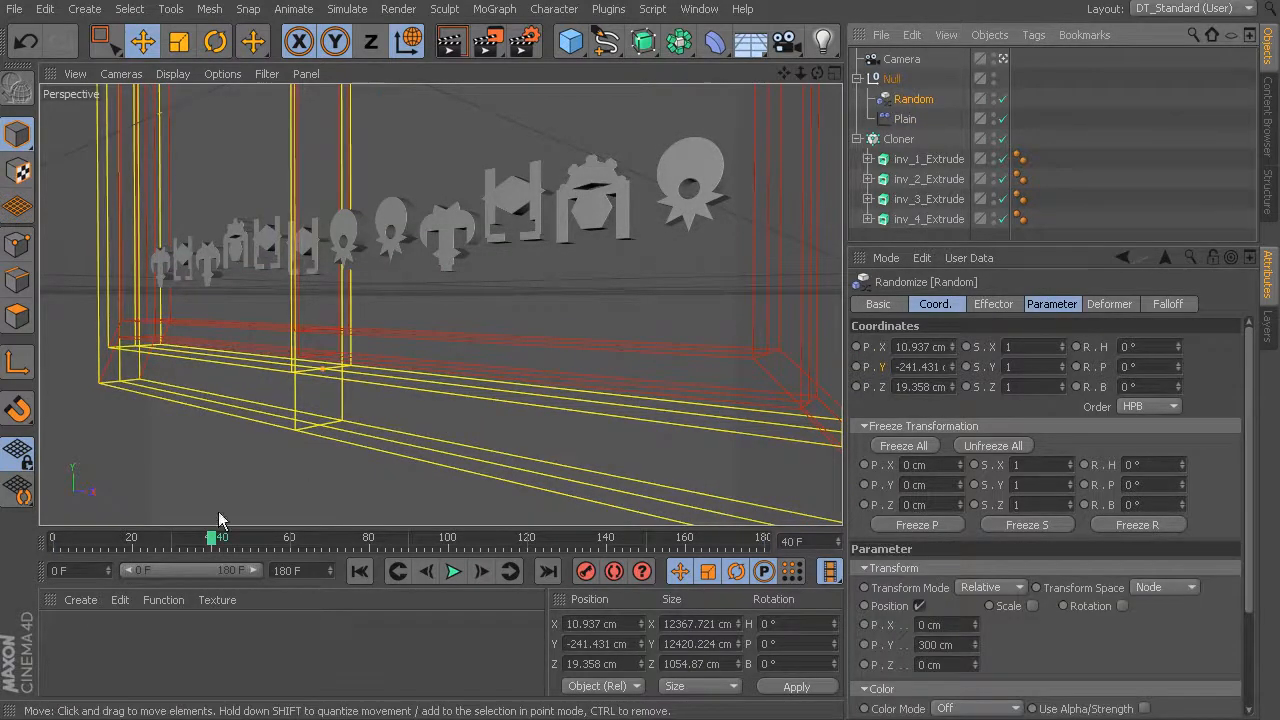
drag(214, 540, 226, 542)
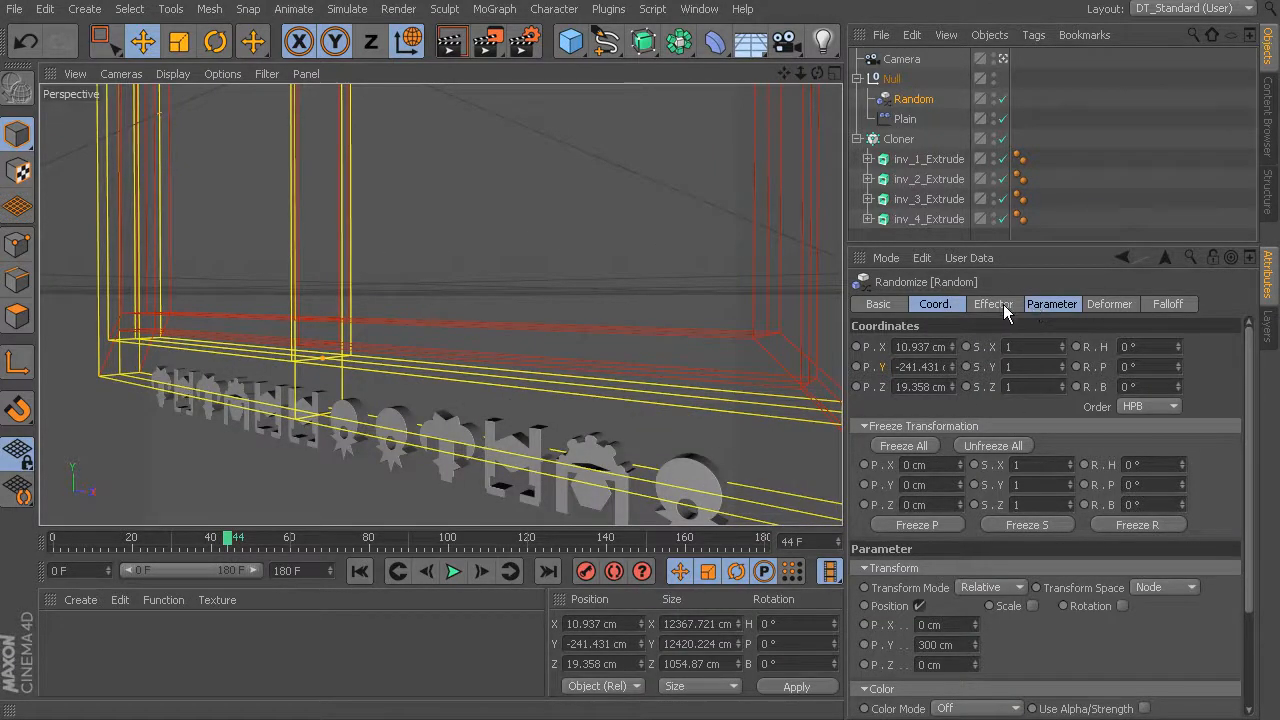
Keyframe the Random effector's Y position parameter at 300 cm on frame 44 and at 528 cm on frame 37
click(1050, 302)
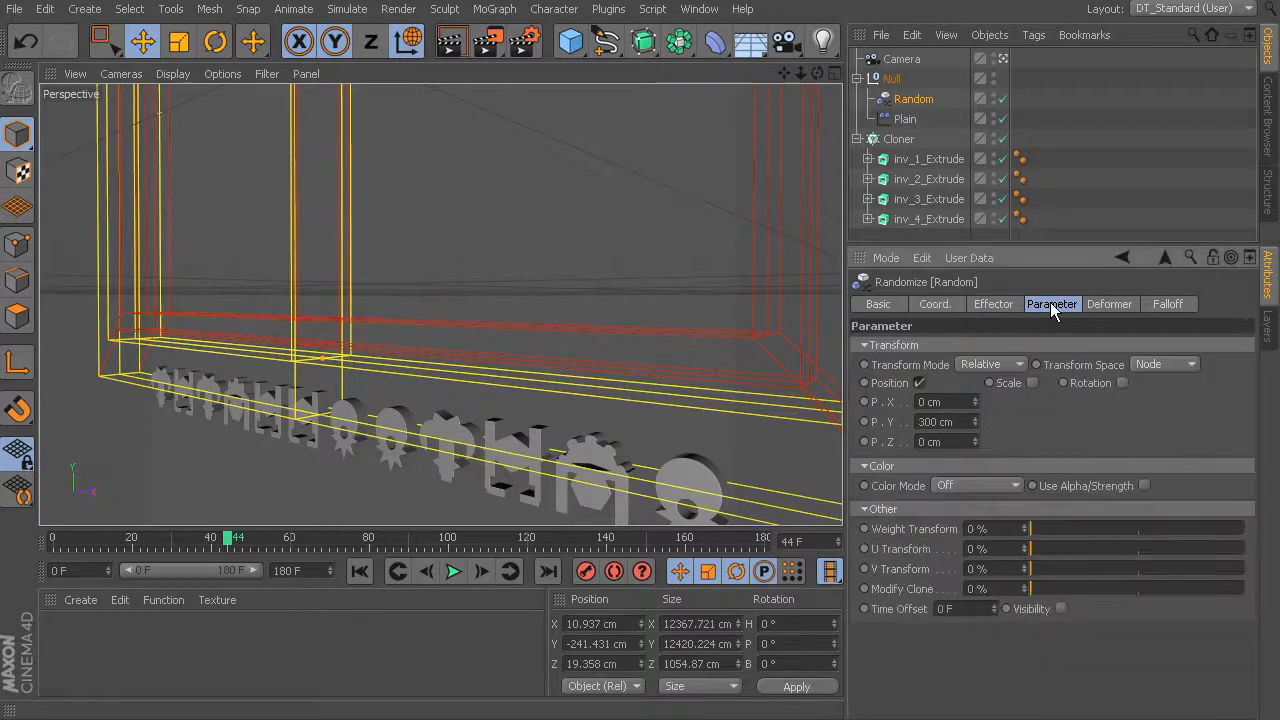
ctrl+click(864, 422)
click(219, 541)
drag(219, 541, 197, 543)
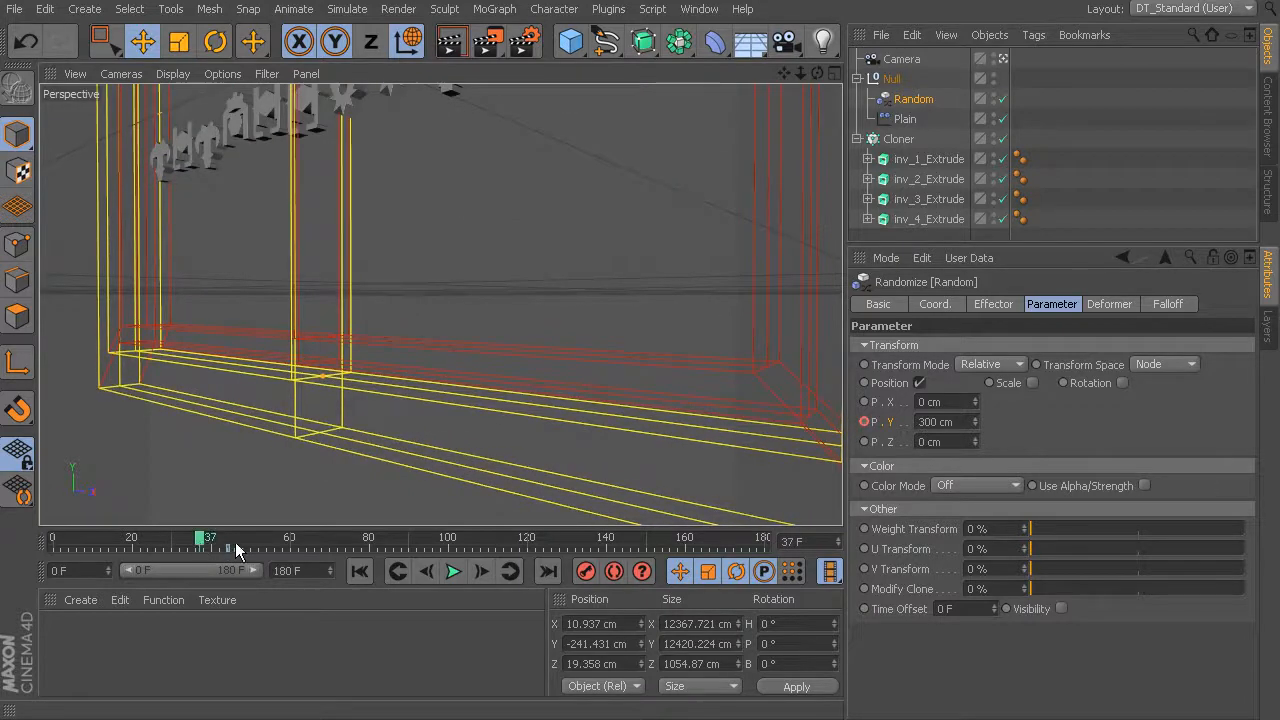
mouse_move(976, 419)
mouse_down()
mouse_move(968, 437)
mouse_move(975, 420)
mouse_up()
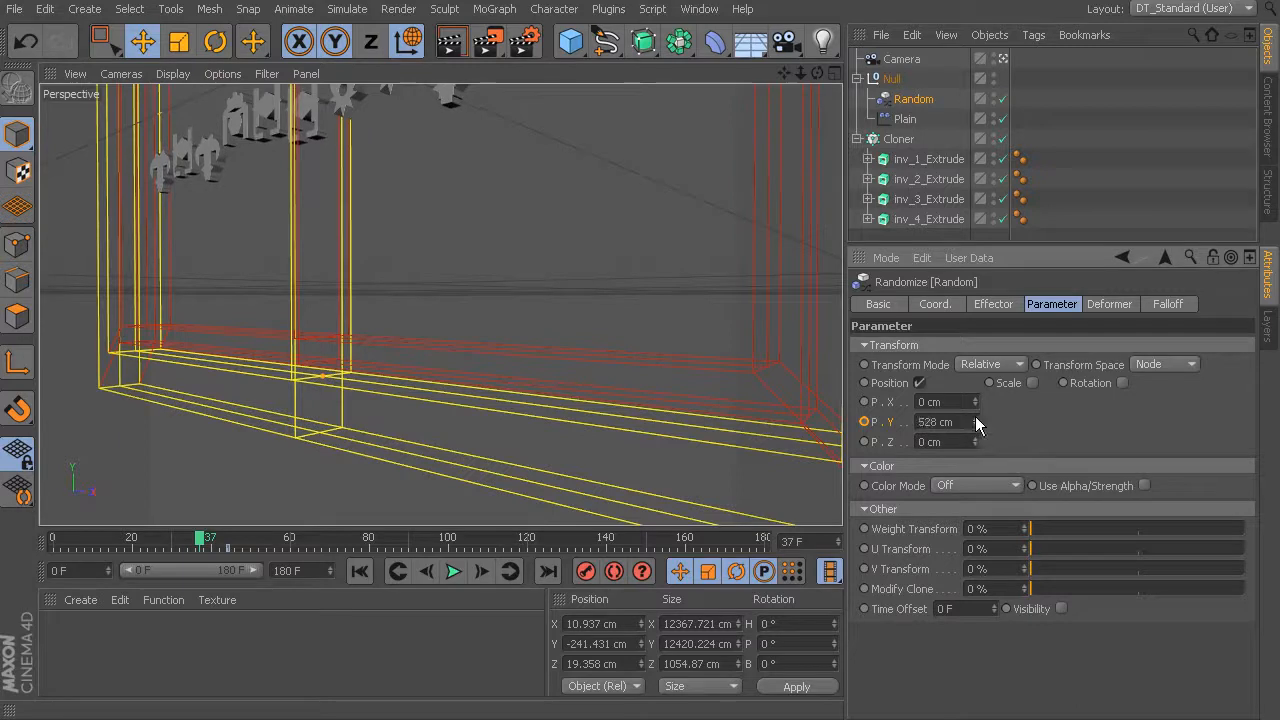
click(865, 422)
Move the Random effector's 528 cm key to frame 25, play the animation from the start and check the frame 44 key
drag(197, 543, 48, 540)
click(151, 549)
click(453, 572)
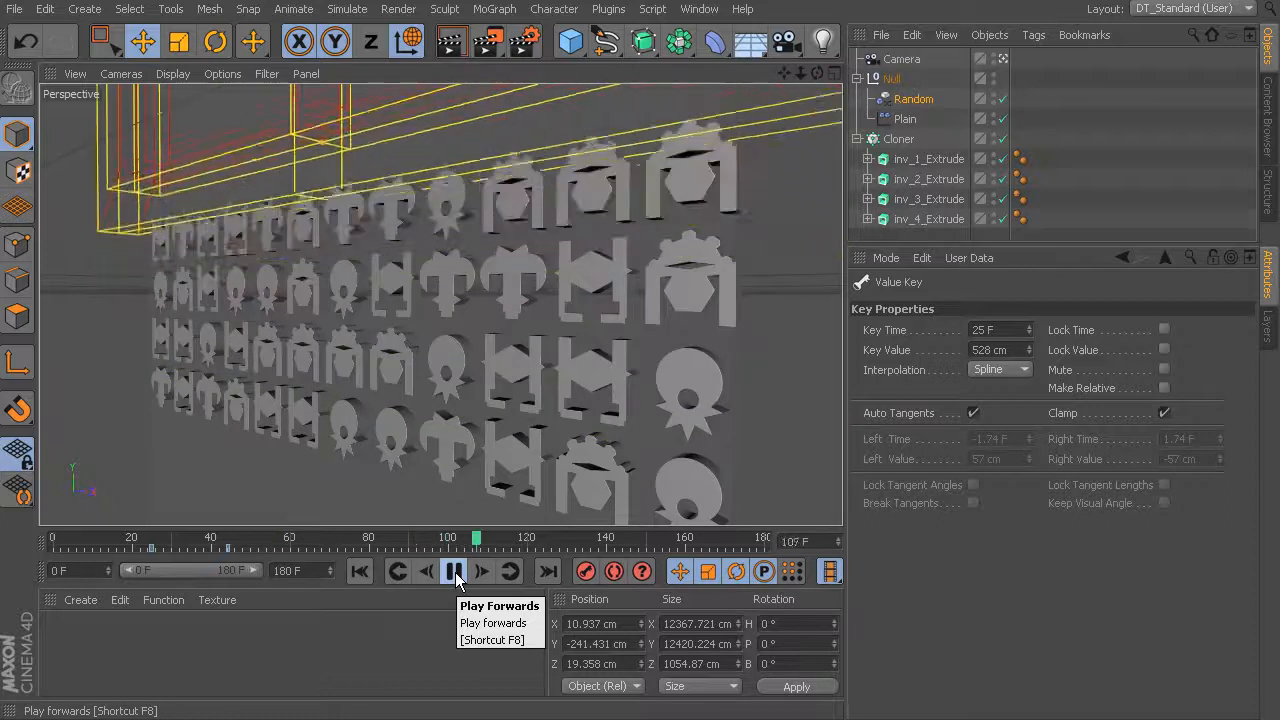
click(455, 572)
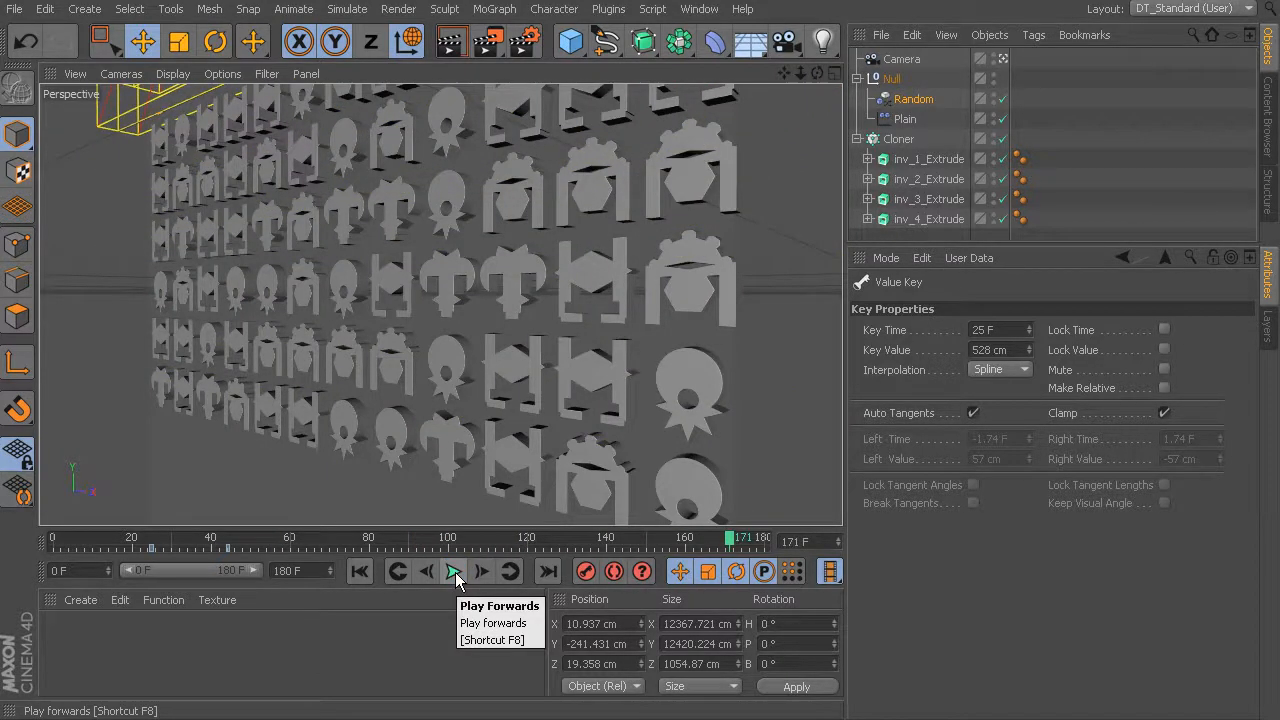
click(226, 549)
click(305, 547)
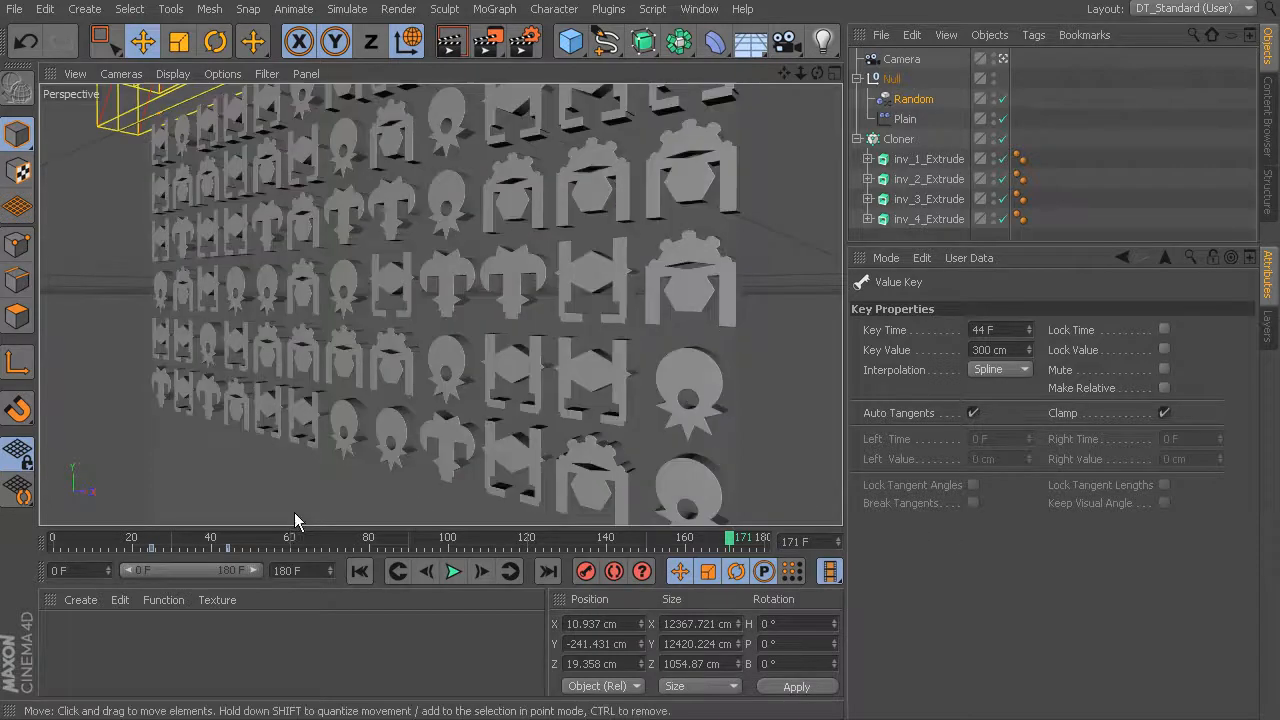
Review the Camera, Null, Random and Plain objects at the start of the timeline, and play the animation to check the build-up
click(857, 79)
click(906, 60)
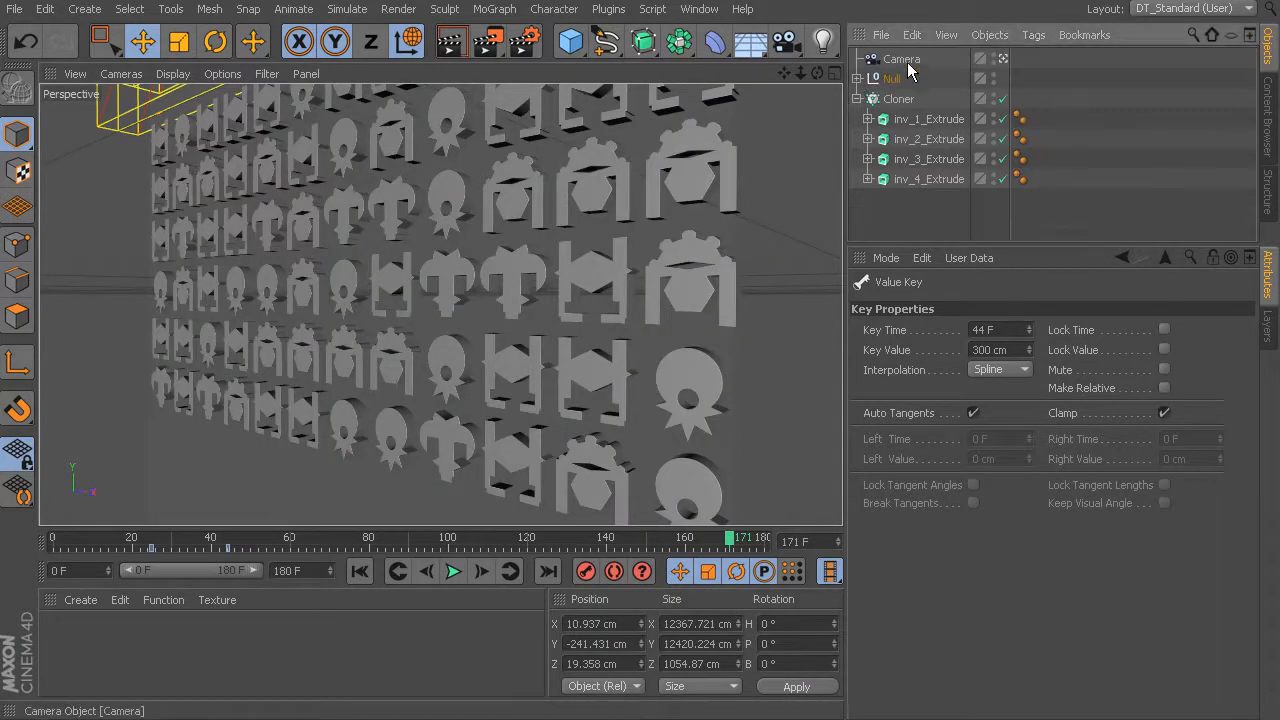
drag(173, 539, 41, 548)
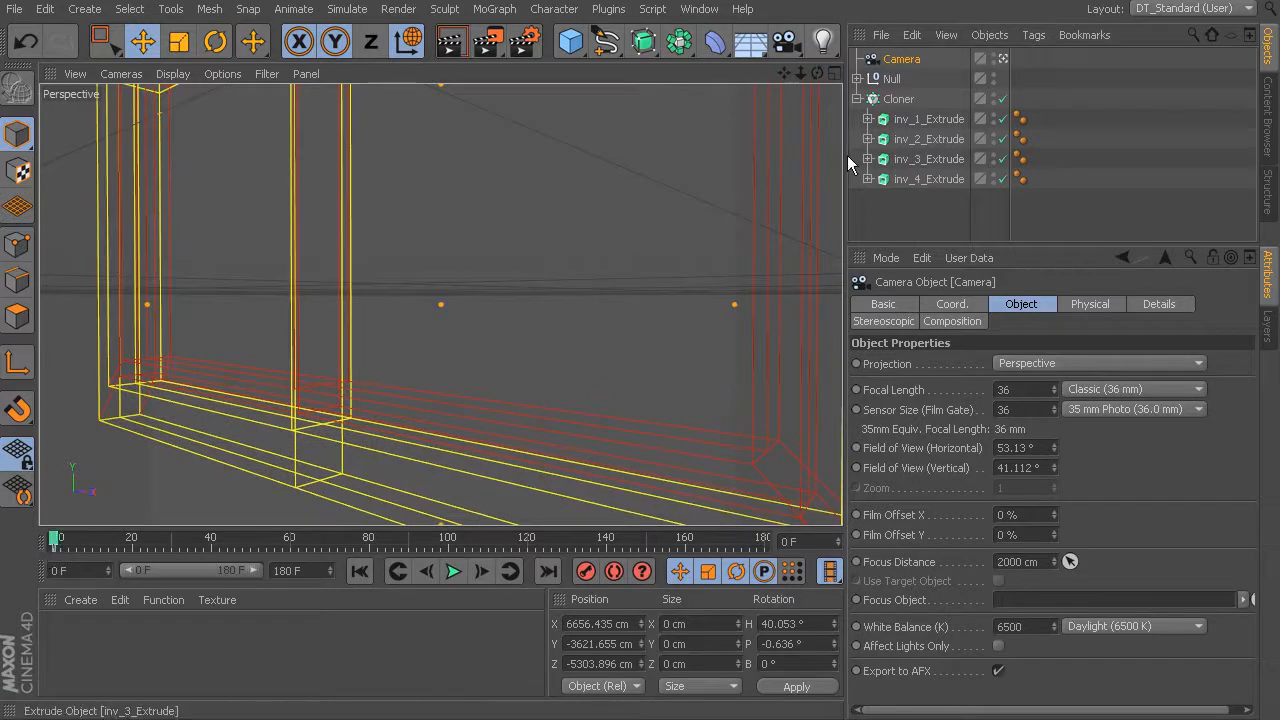
click(903, 79)
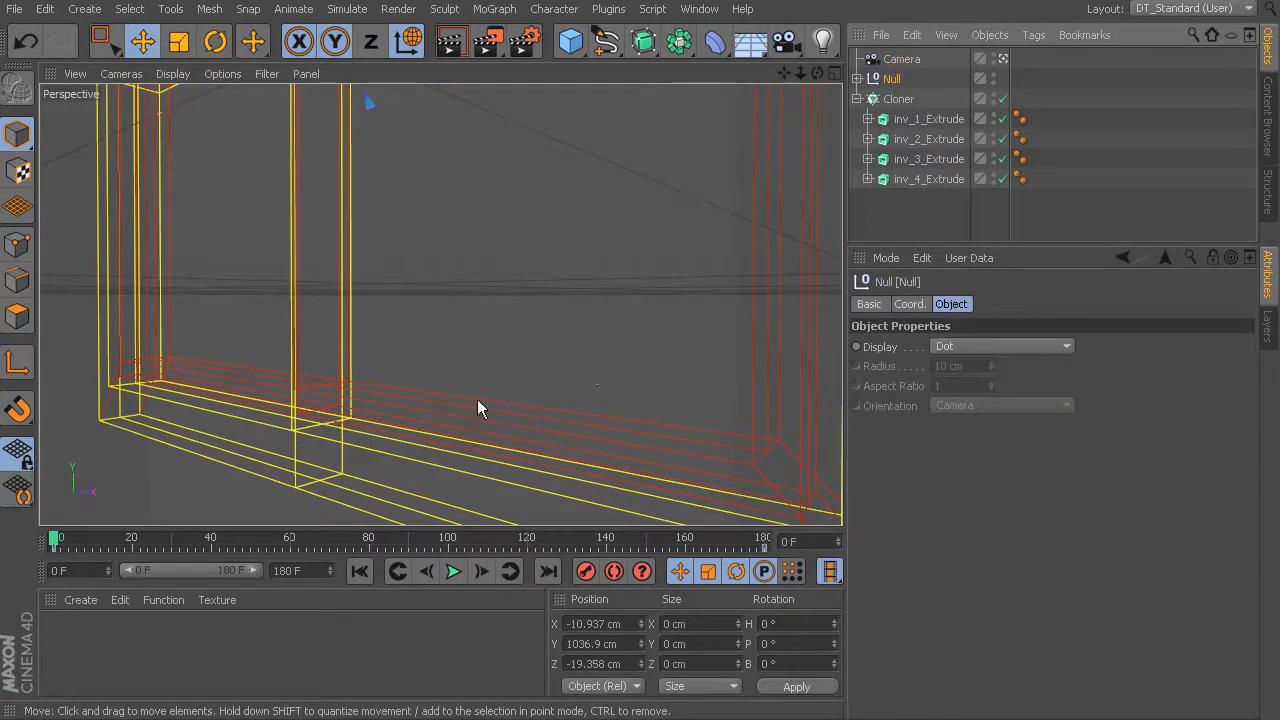
click(857, 78)
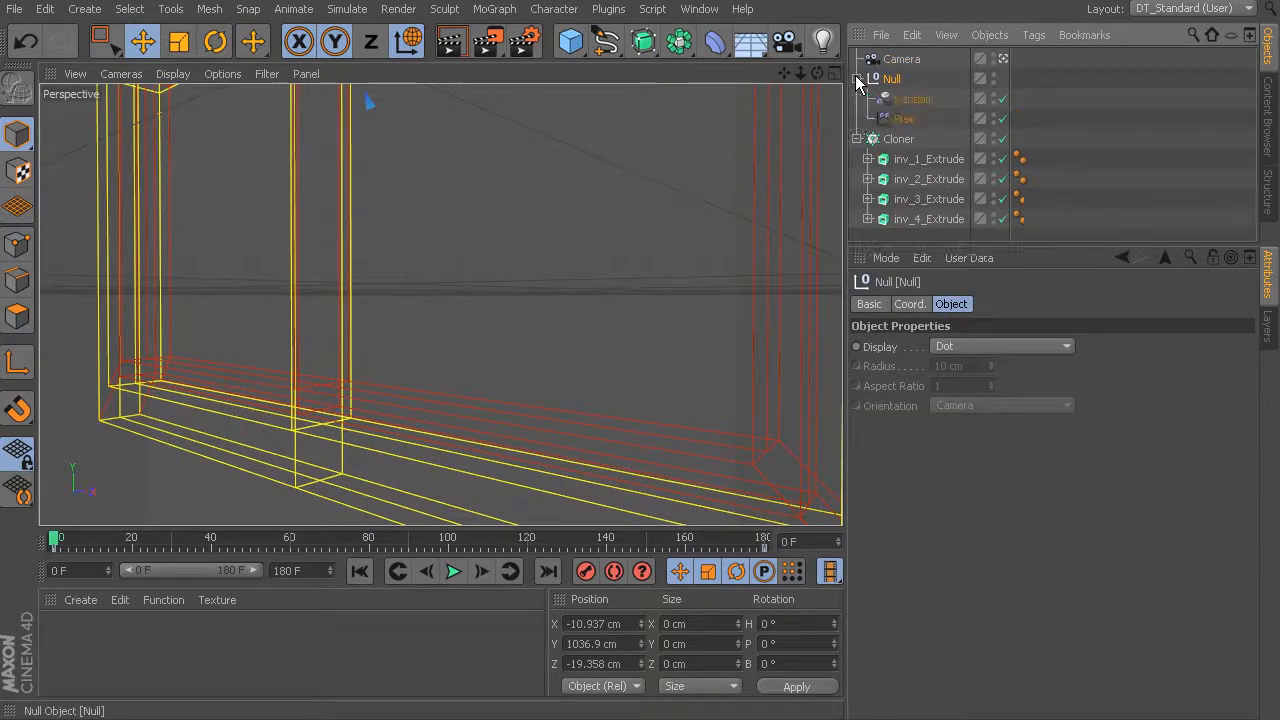
click(914, 100)
click(905, 119)
click(84, 542)
mouse_move(80, 542)
mouse_down()
mouse_move(545, 552)
mouse_move(368, 545)
mouse_move(94, 562)
mouse_up()
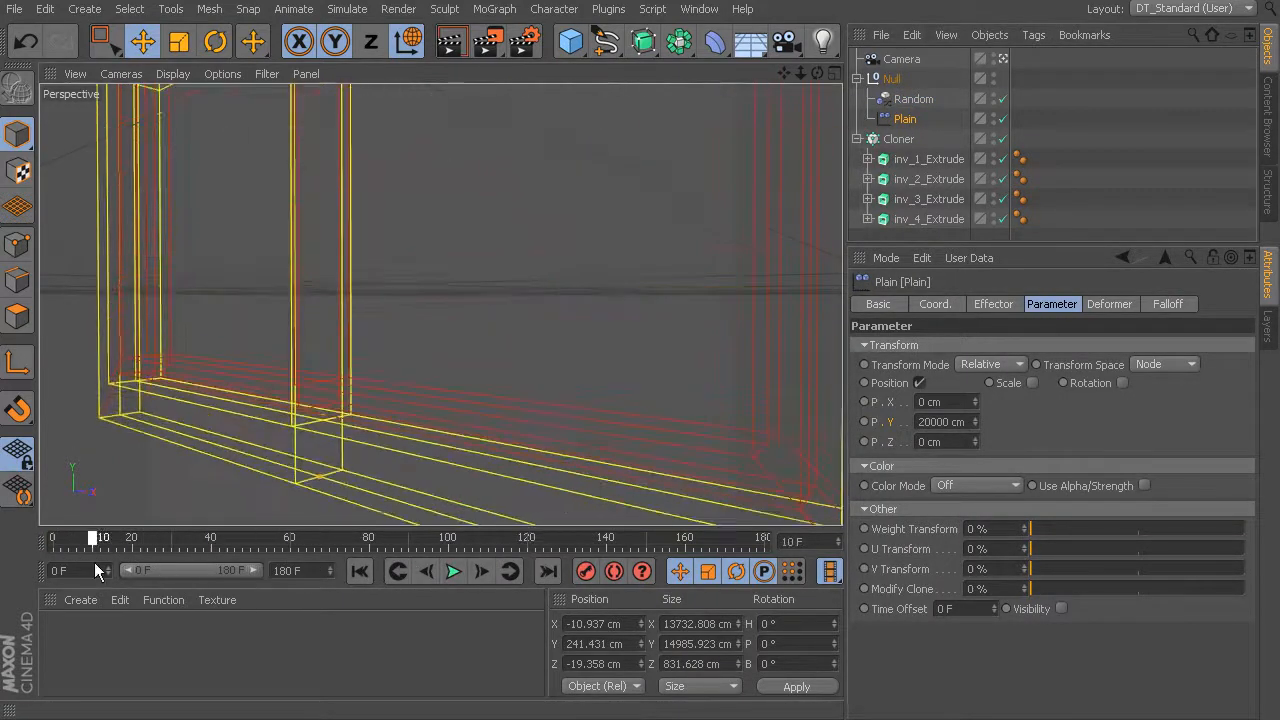
click(457, 580)
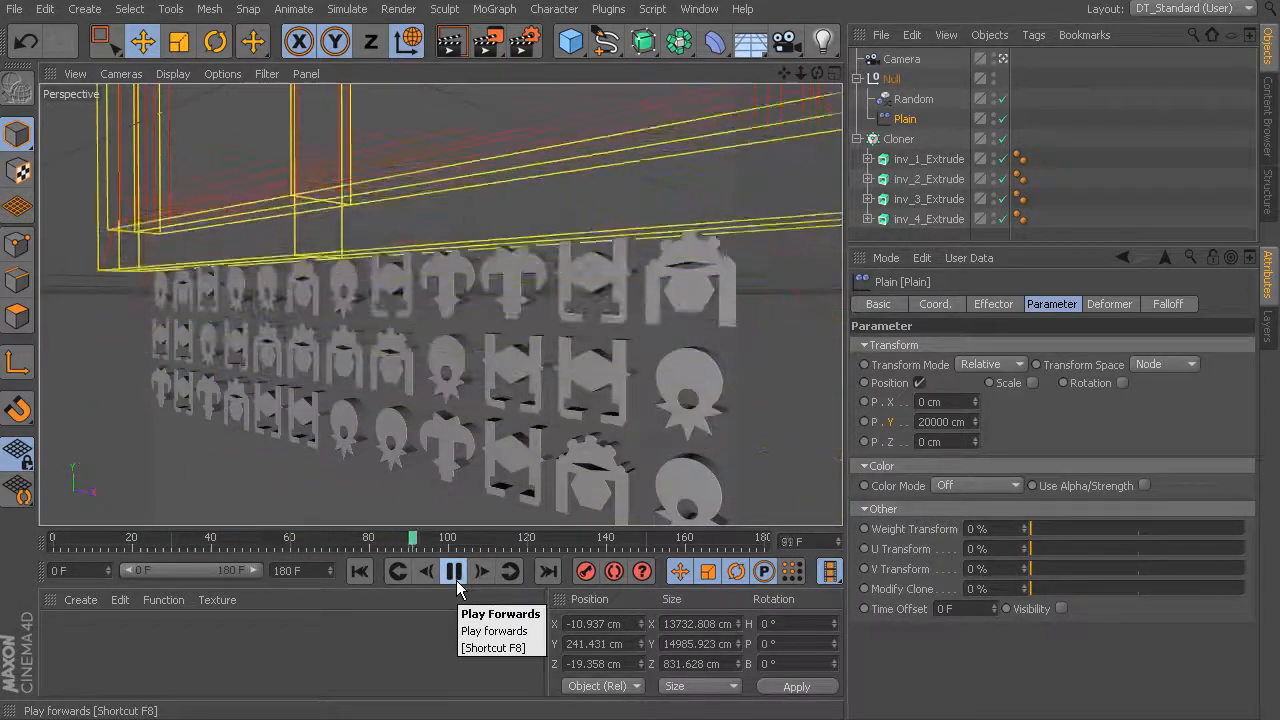
click(456, 580)
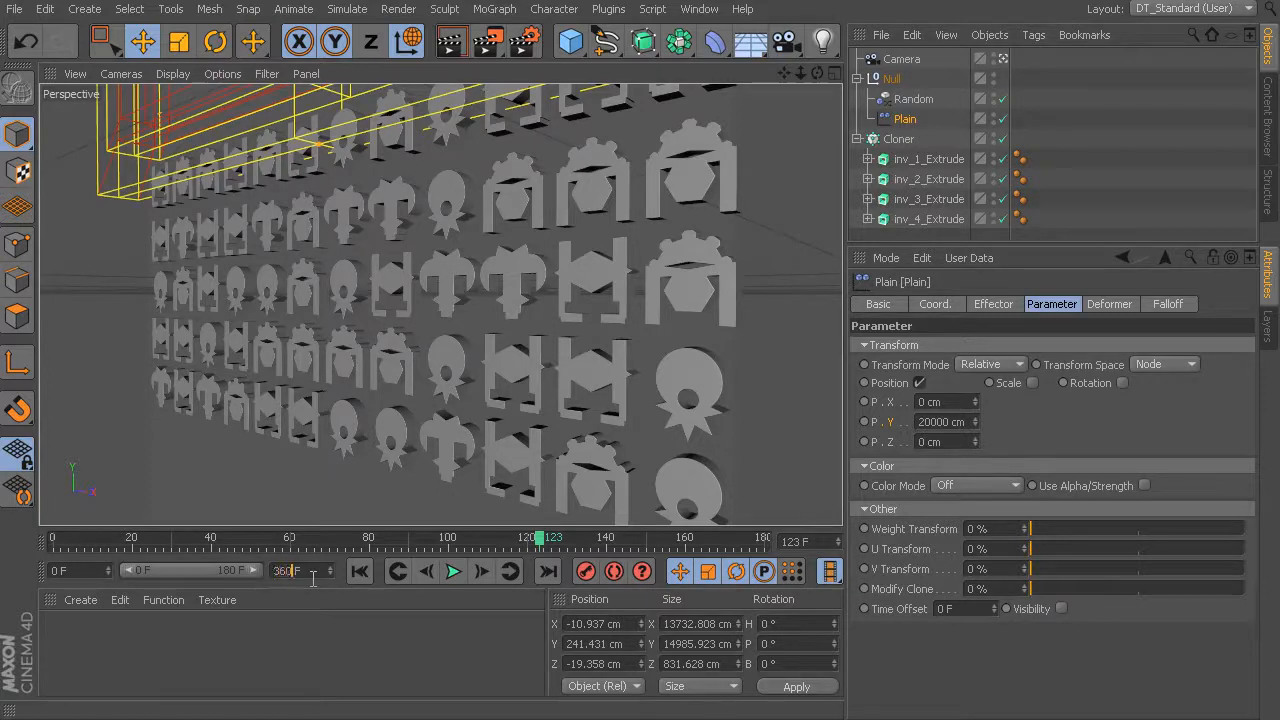
Set the project end to 360 frames and extend the preview range to frame 360
click(313, 572)
text(360)
key(Return)
drag(198, 569, 265, 572)
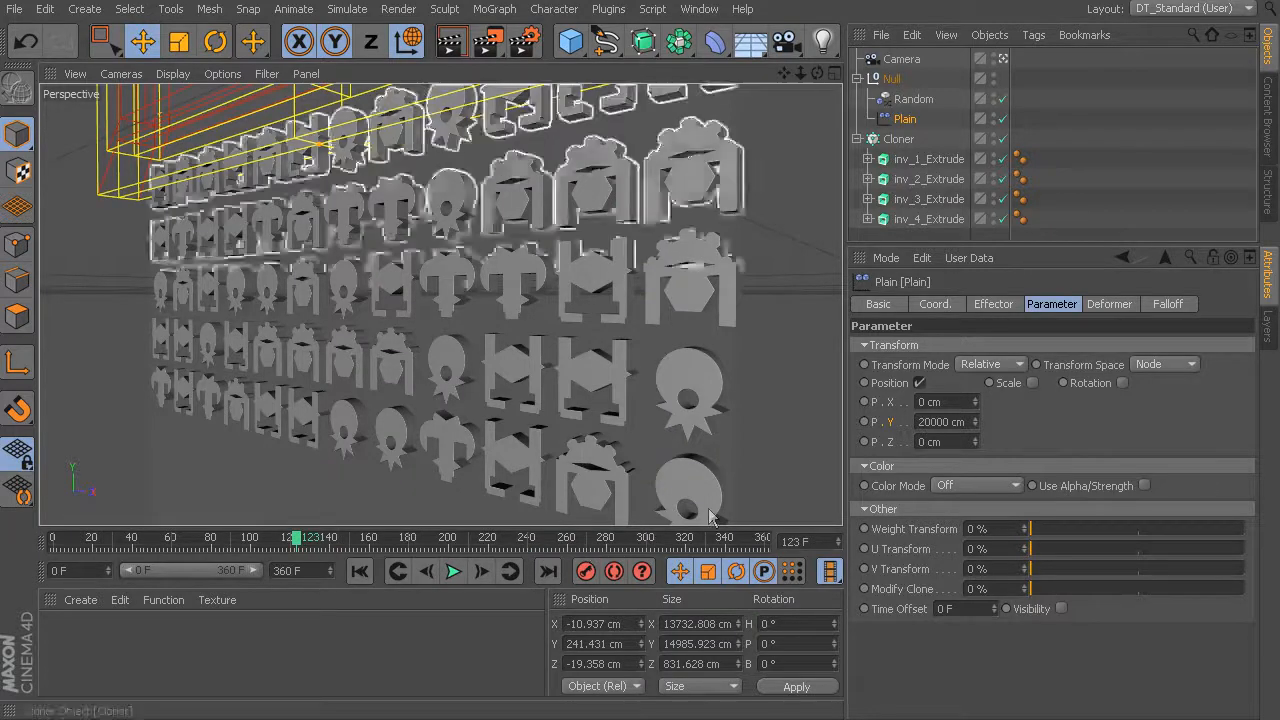
Move the Null's end position key to frame 360 and play the retimed animation from frame 0
click(895, 80)
drag(410, 545, 765, 566)
click(361, 571)
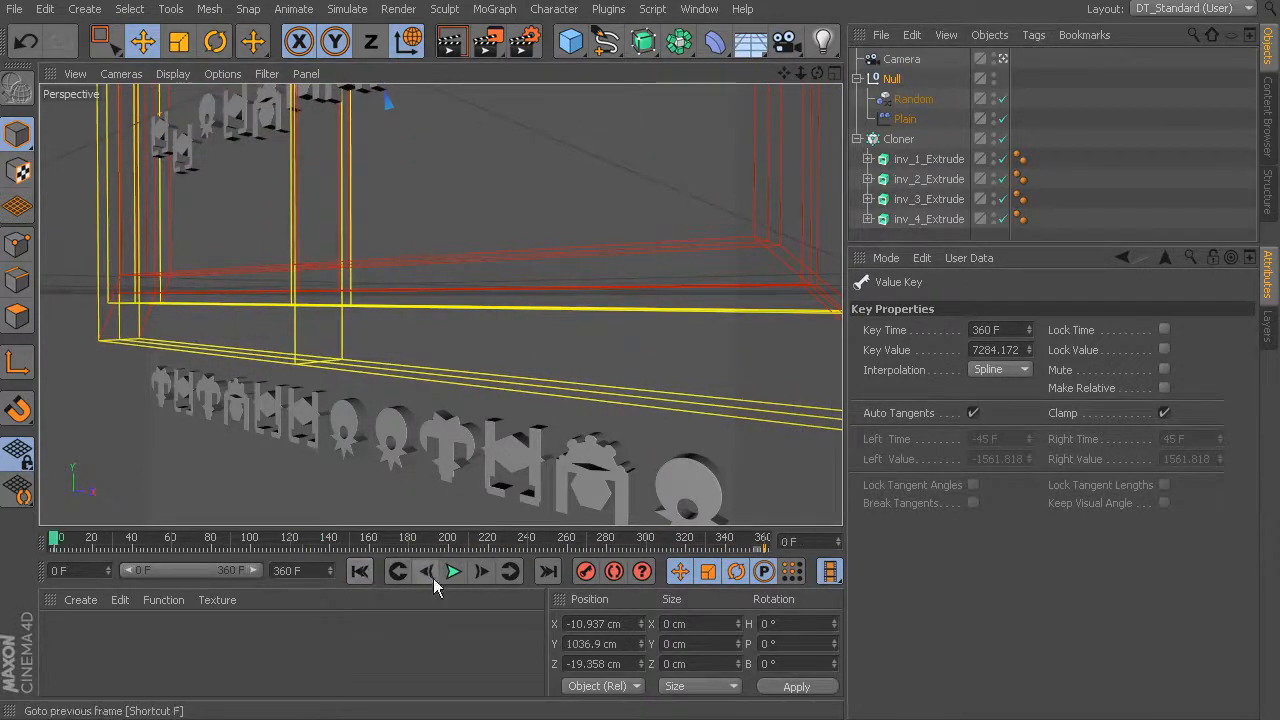
click(452, 571)
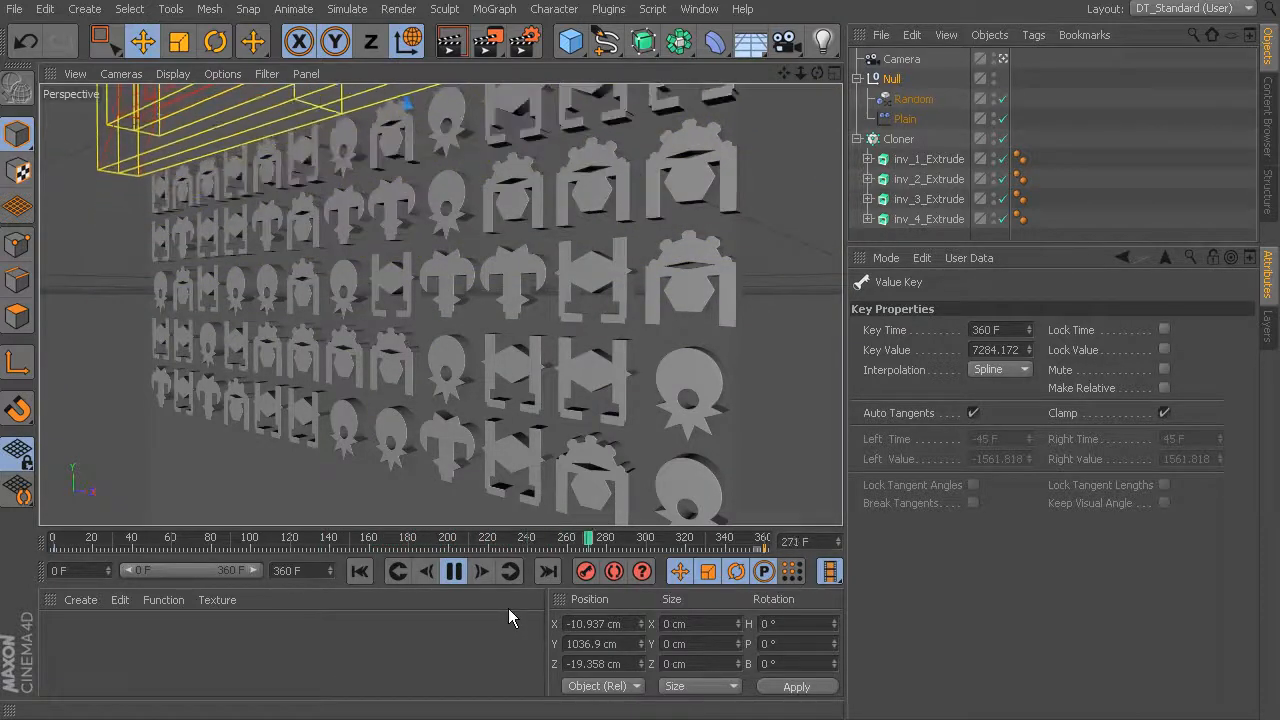
click(455, 571)
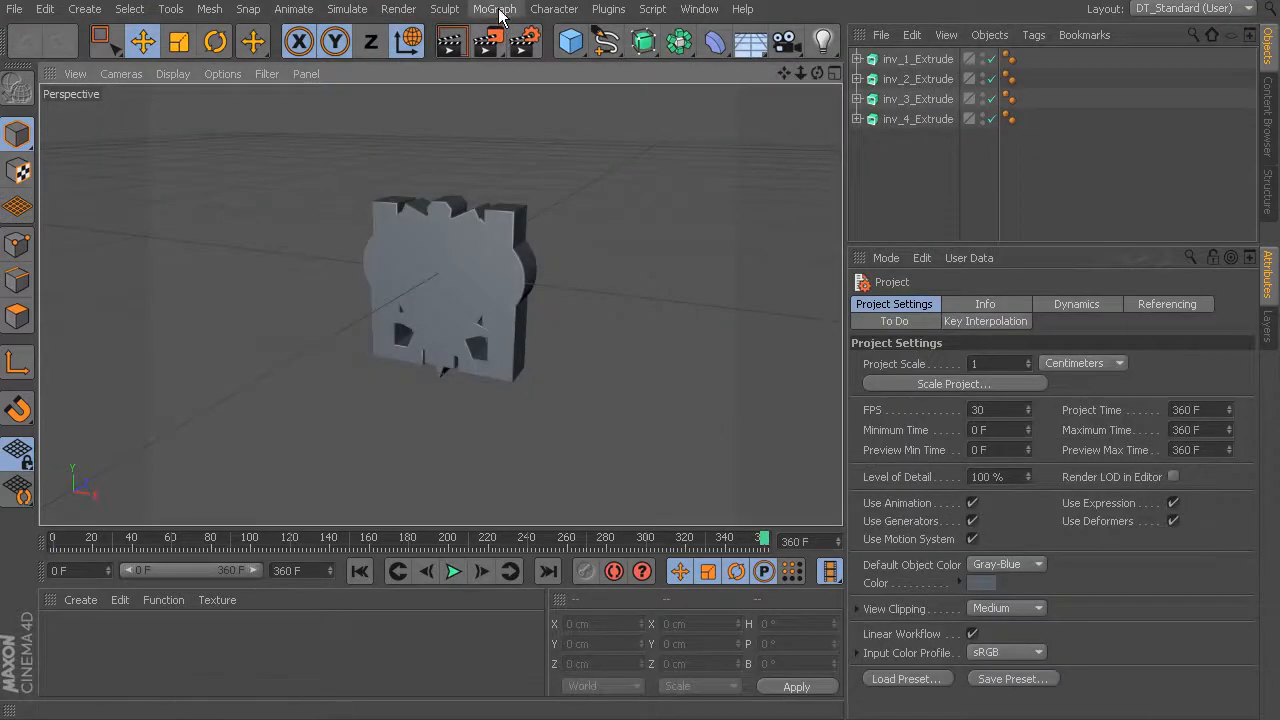
Add a MoGraph Cloner and nest the four inv_Extrude objects inside it
click(495, 9)
click(522, 160)
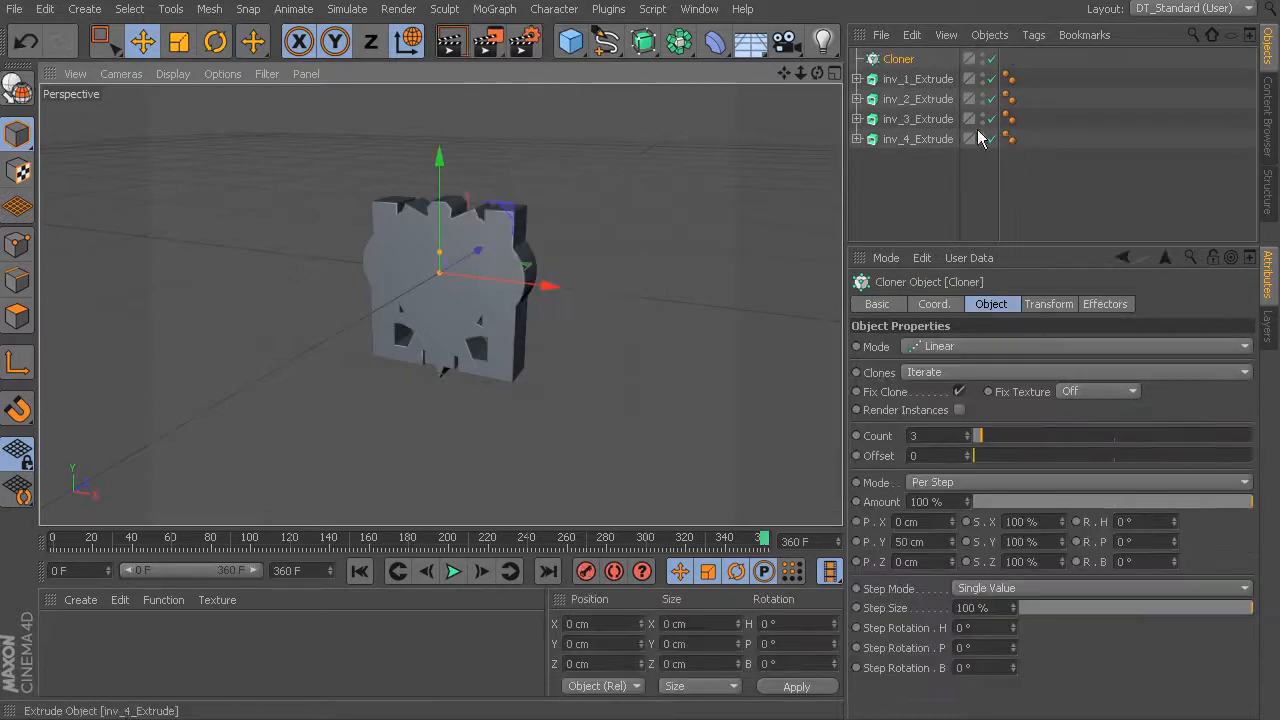
drag(928, 84, 920, 133)
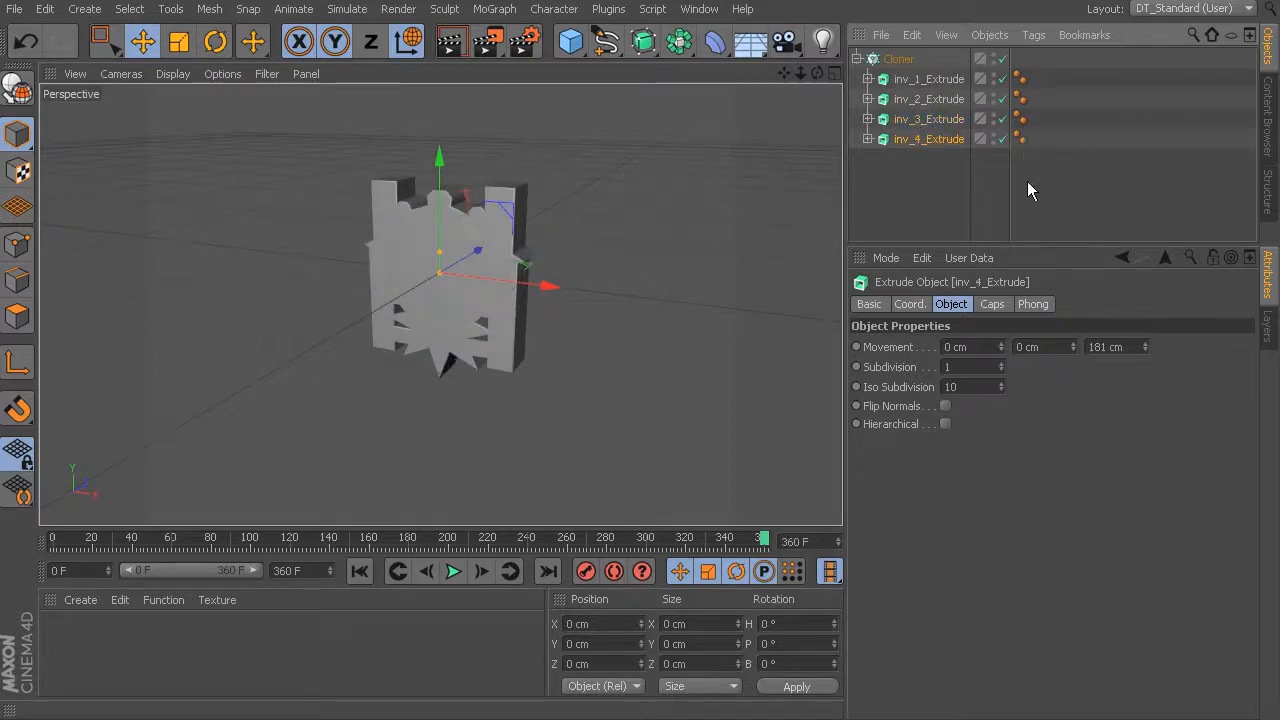
click(898, 59)
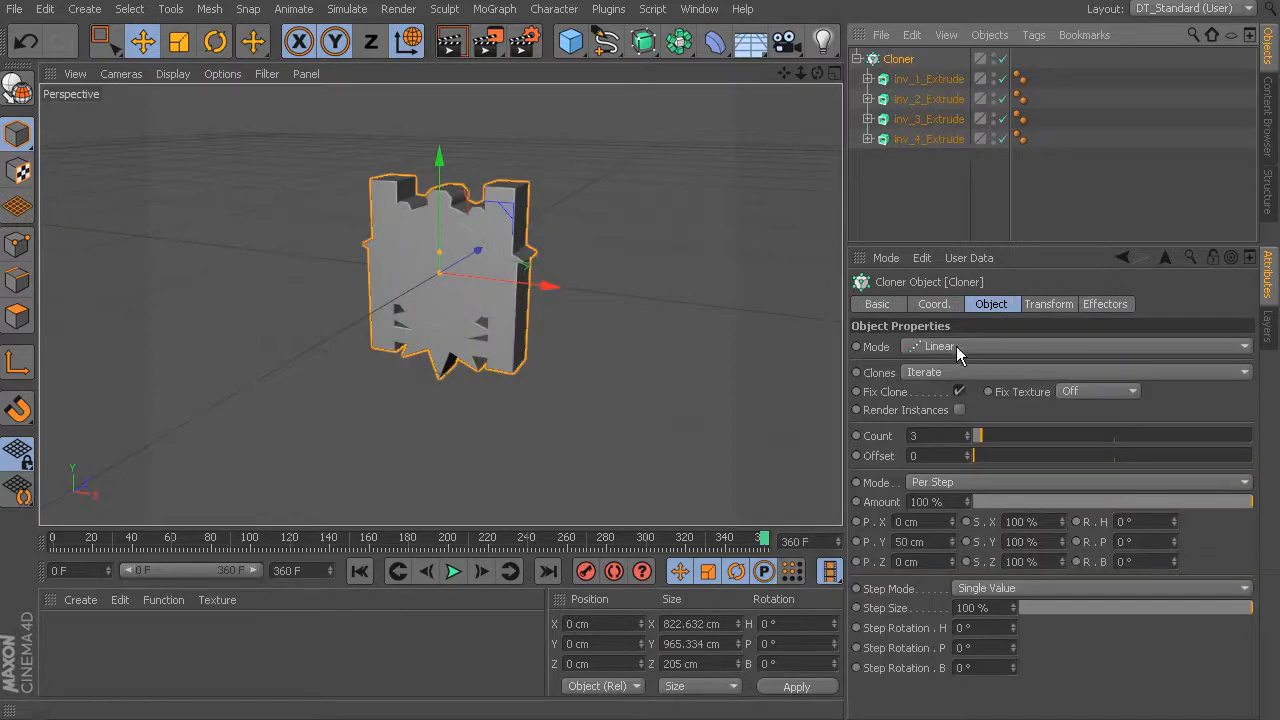
Draw a large S-shaped Freehand spline in the Top view, curving from above the Cloner to well below it
middle_click(650, 295)
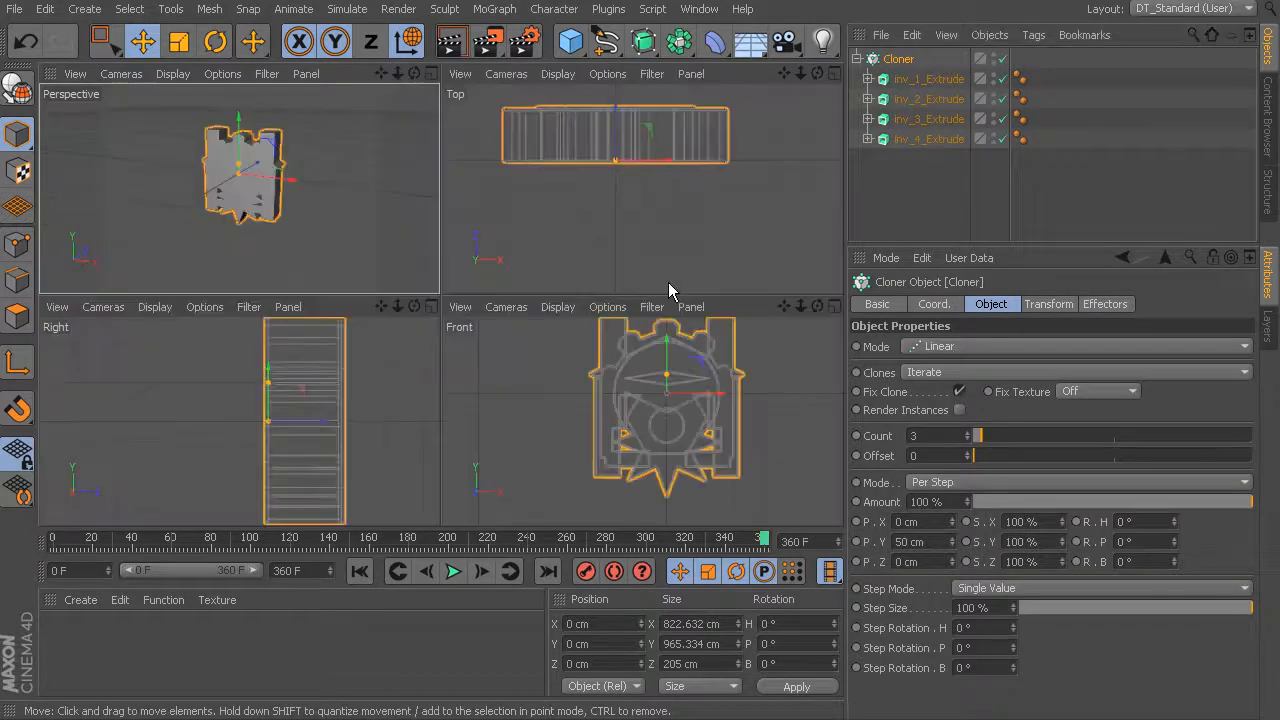
middle_click(710, 212)
scroll(711, 214, down, 3)
alt+middle_drag(740, 296, 569, 371)
scroll(616, 353, down, 3)
alt+middle_drag(722, 332, 585, 284)
scroll(585, 284, down, 3)
alt+middle_drag(690, 292, 572, 278)
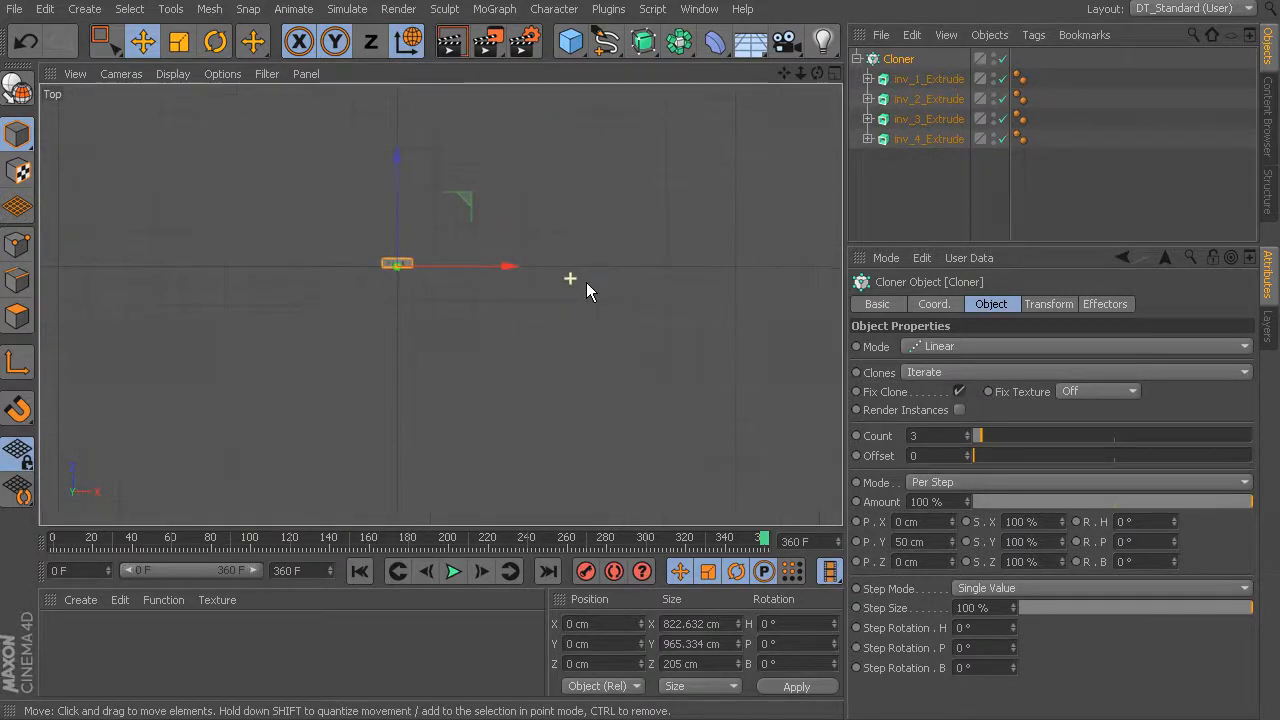
alt+middle_drag(675, 293, 652, 311)
scroll(735, 316, down, 2)
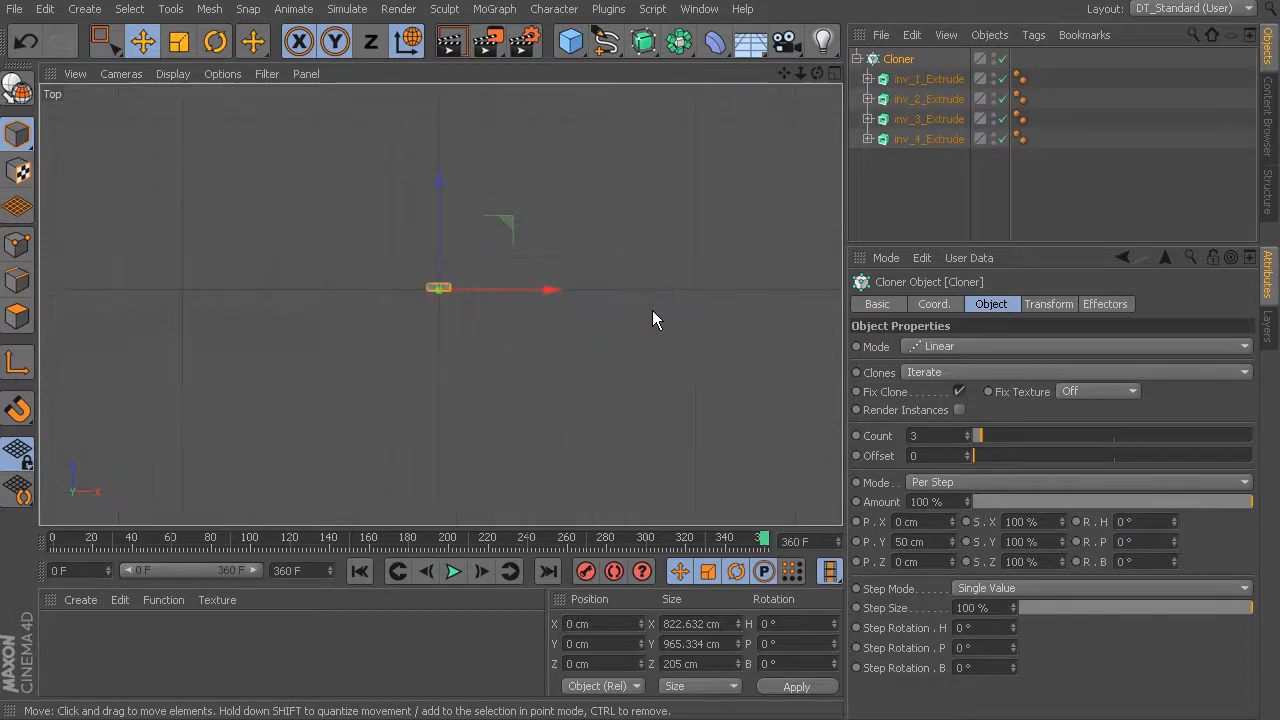
click(606, 41)
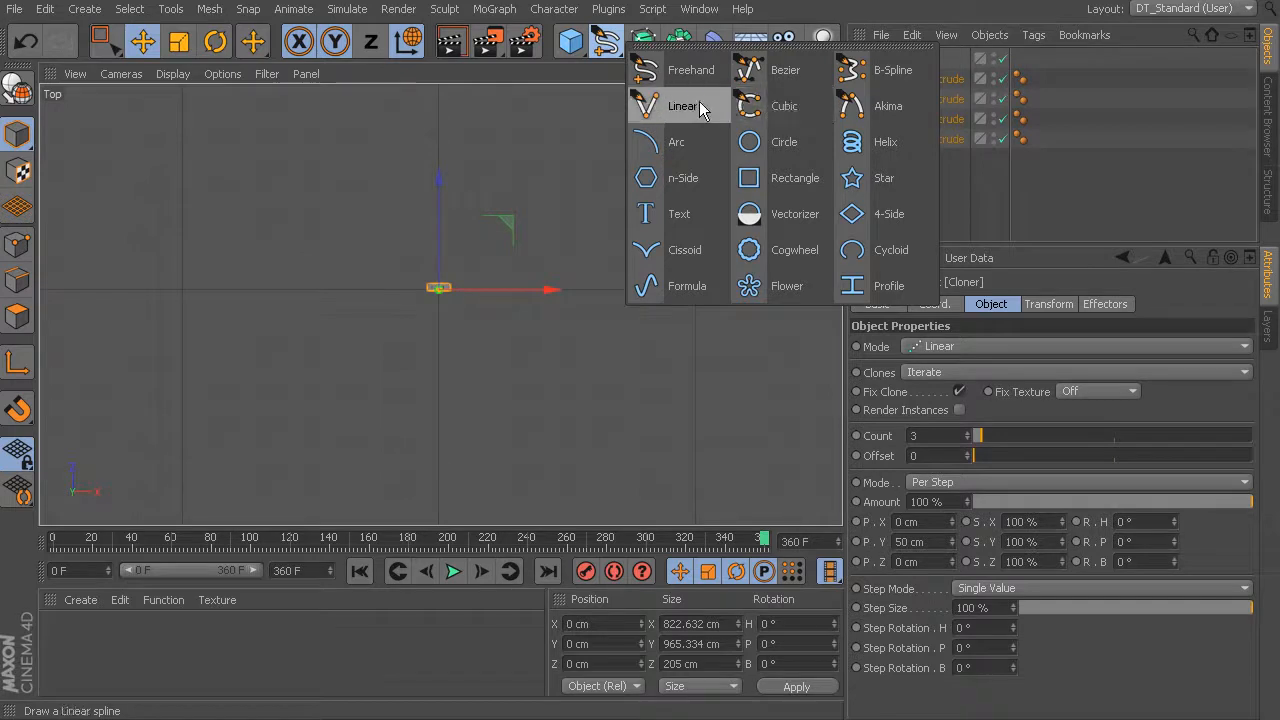
click(693, 71)
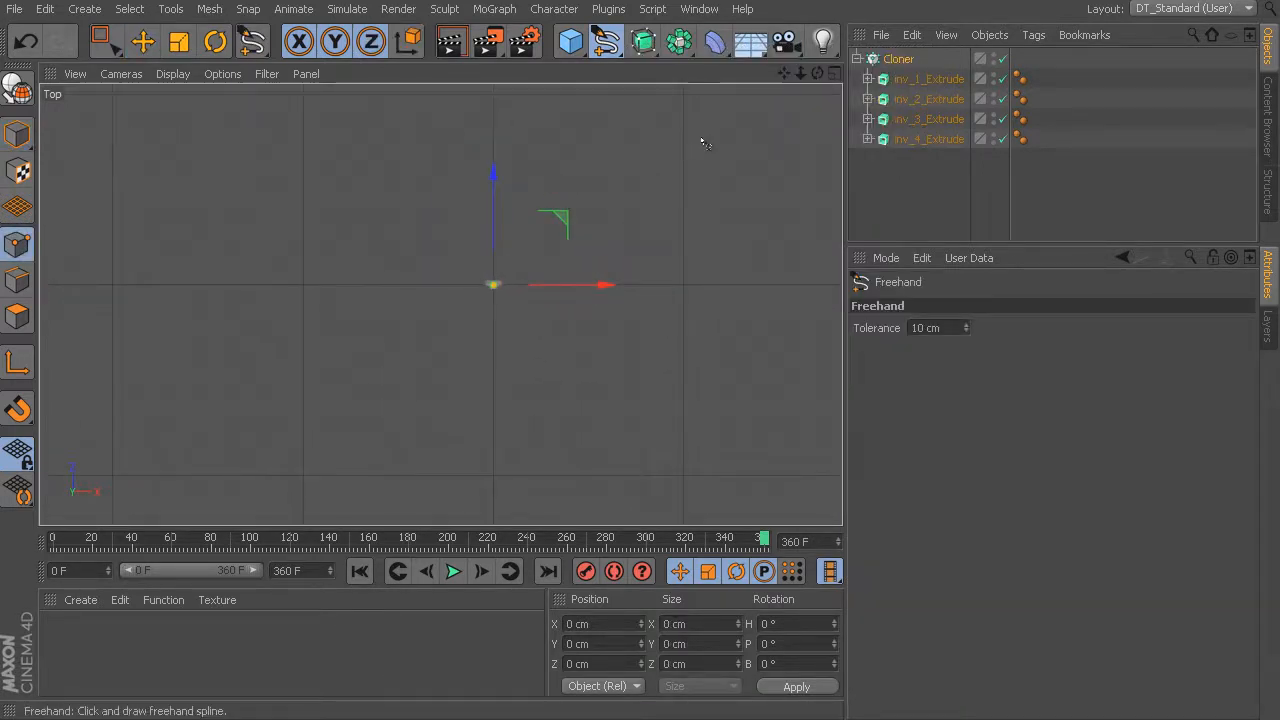
drag(523, 200, 578, 272)
drag(603, 331, 297, 511)
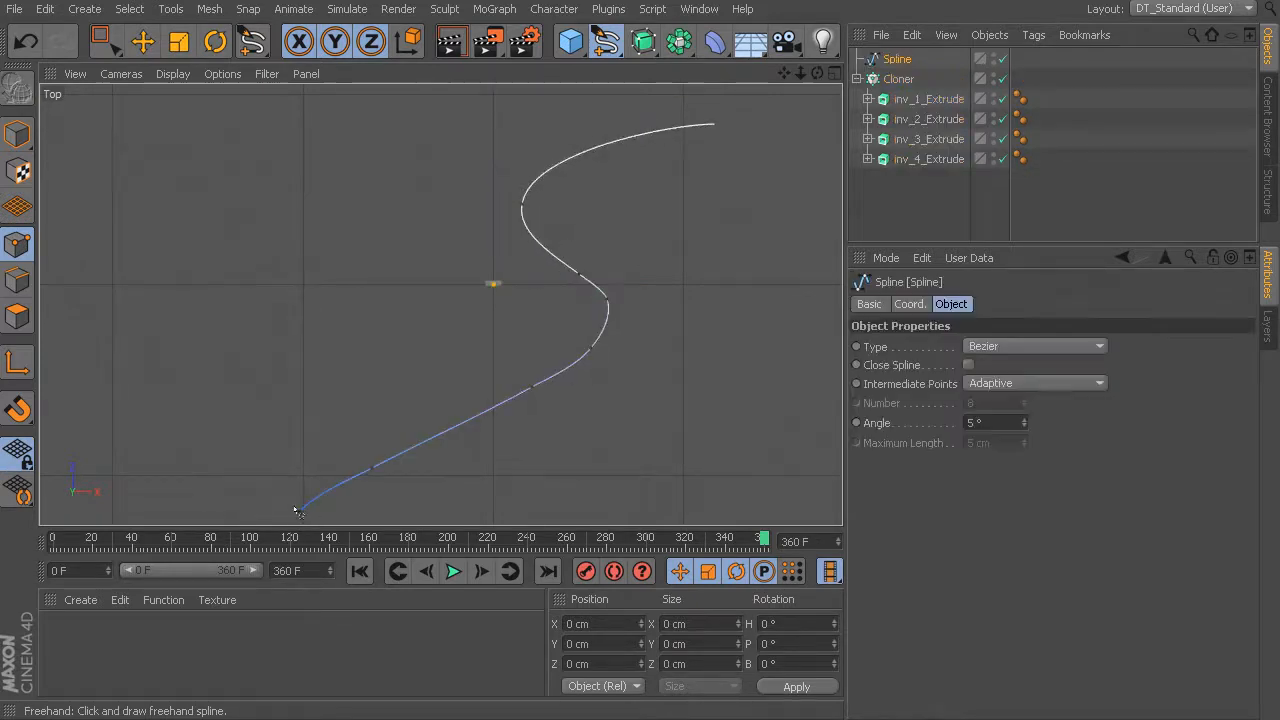
Select the point at the spline's upper bend with Rectangle Selection and shift it slightly along the X axis
click(104, 41)
alt+middle_drag(571, 229, 484, 222)
scroll(484, 222, up, 2)
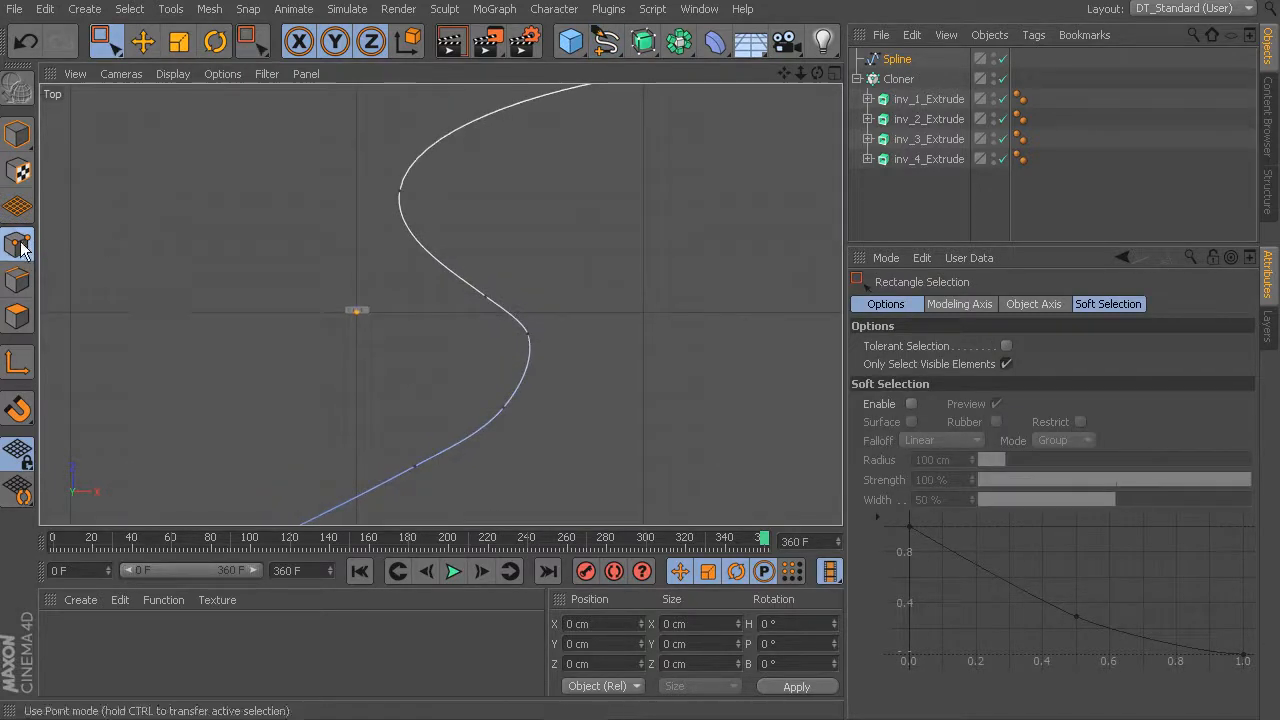
drag(436, 152, 326, 241)
alt+middle_drag(399, 250, 440, 306)
drag(537, 252, 563, 251)
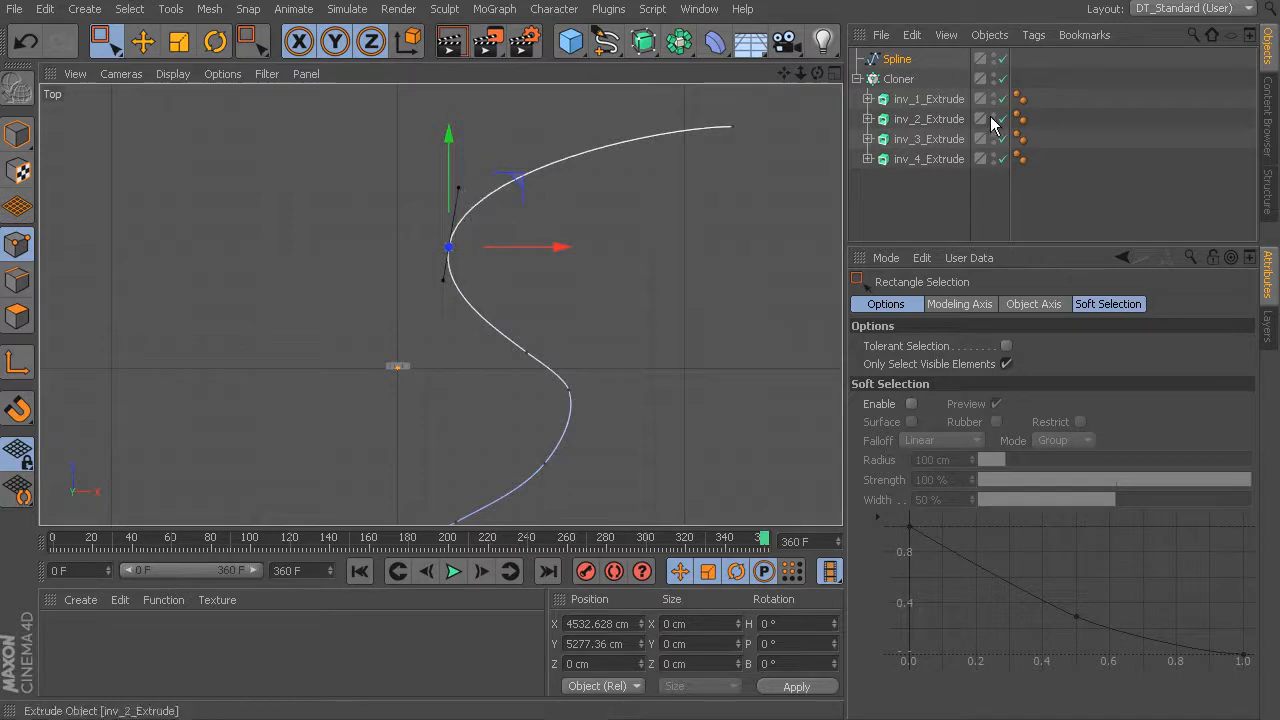
Try the Linear and Cubic types on the spline to compare their curves
click(906, 64)
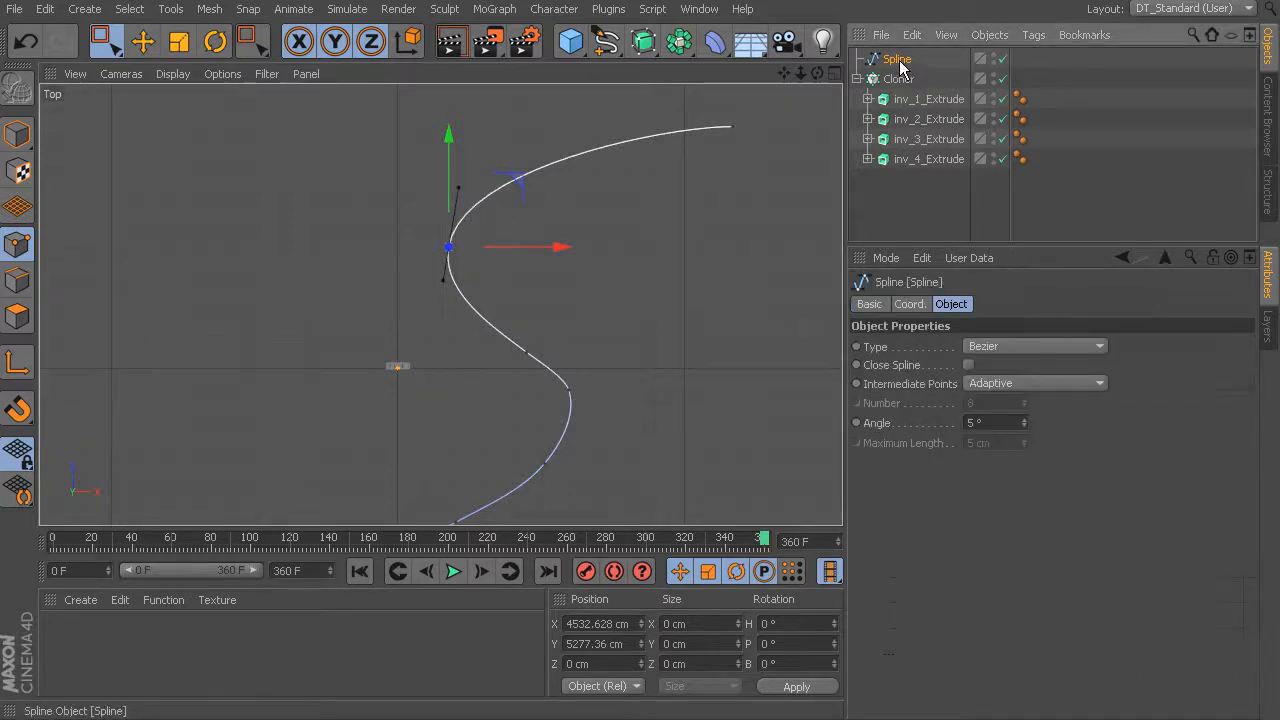
click(1015, 347)
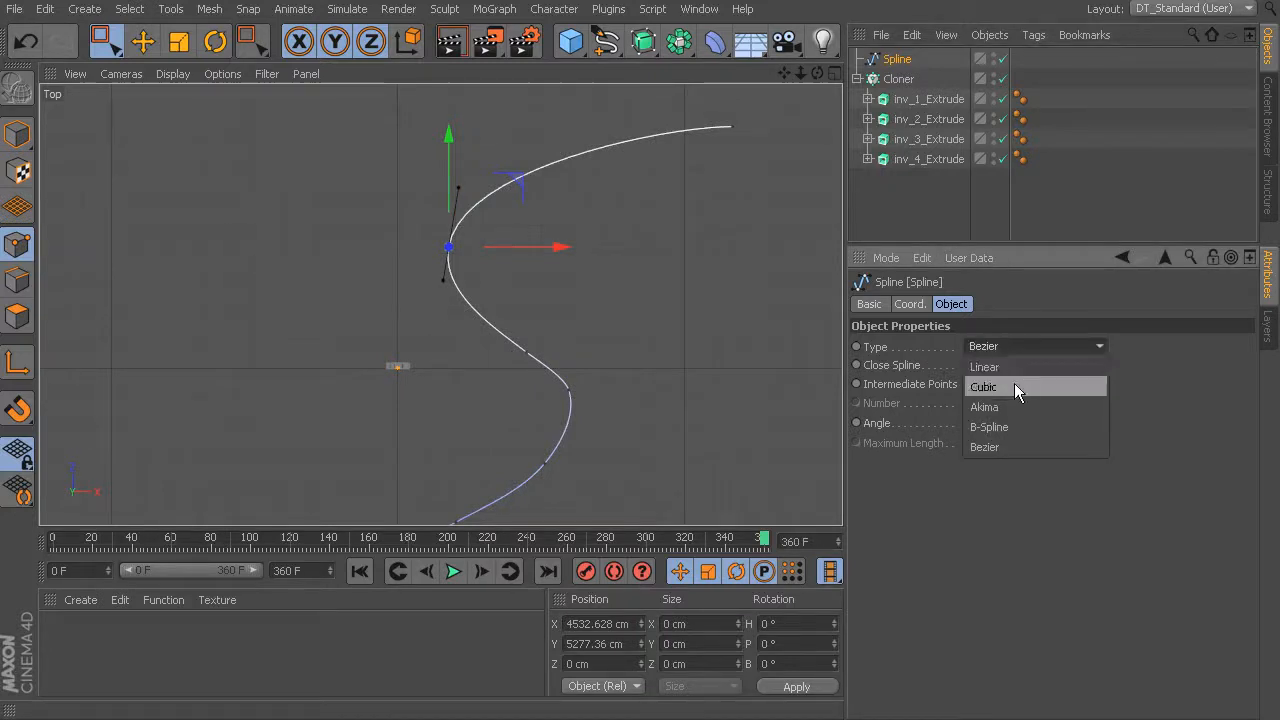
click(1018, 369)
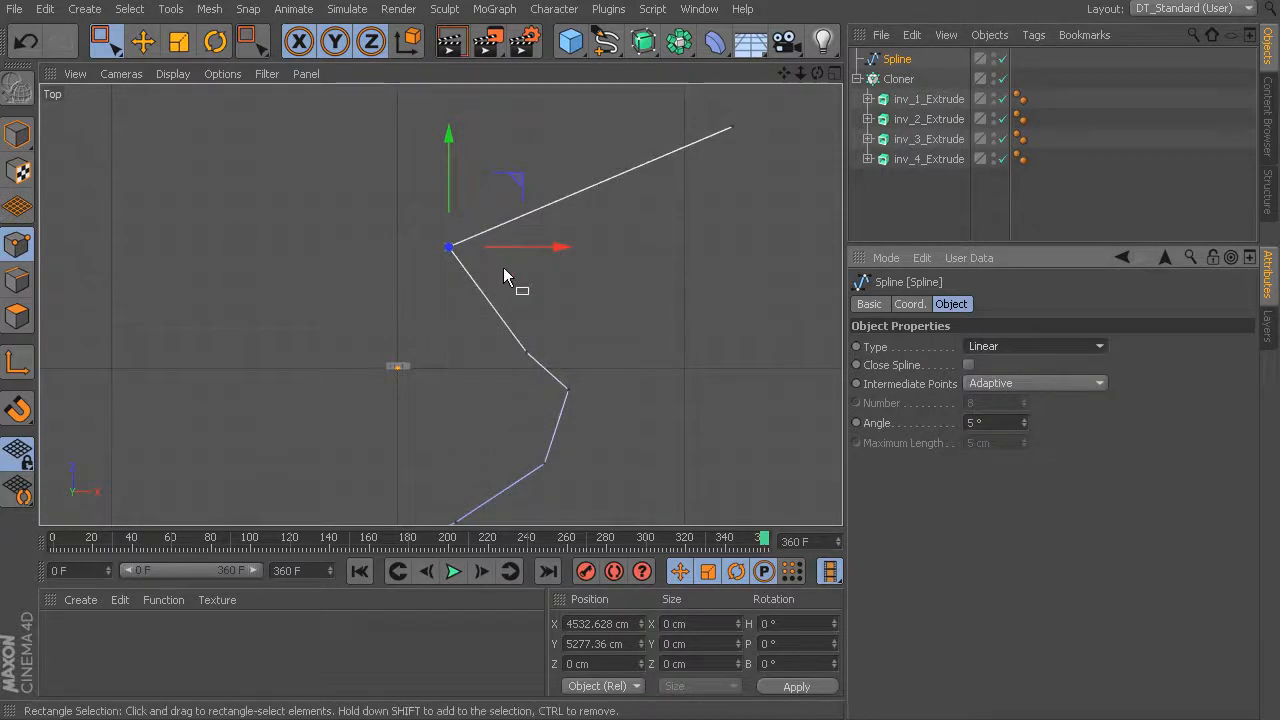
click(1031, 346)
click(1026, 386)
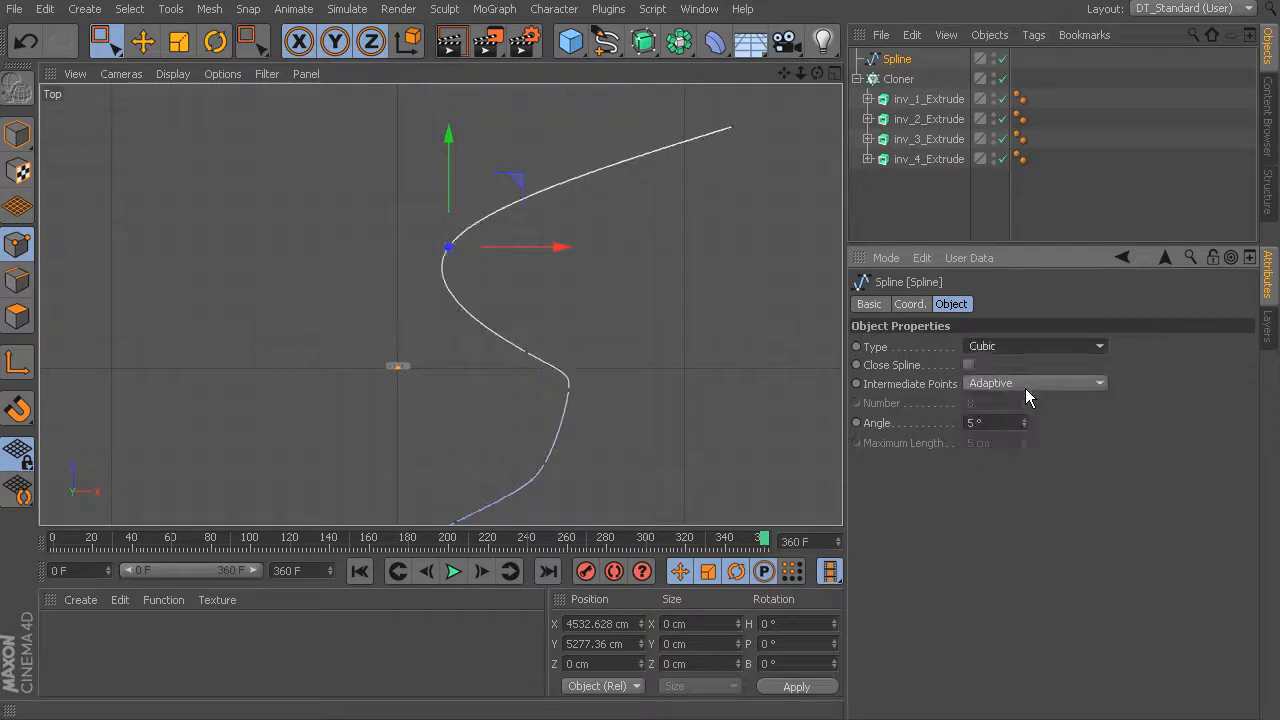
Move the spline's middle point about 419 cm up along the Y axis and set the spline type to B-Spline
alt+middle_drag(393, 347, 583, 231)
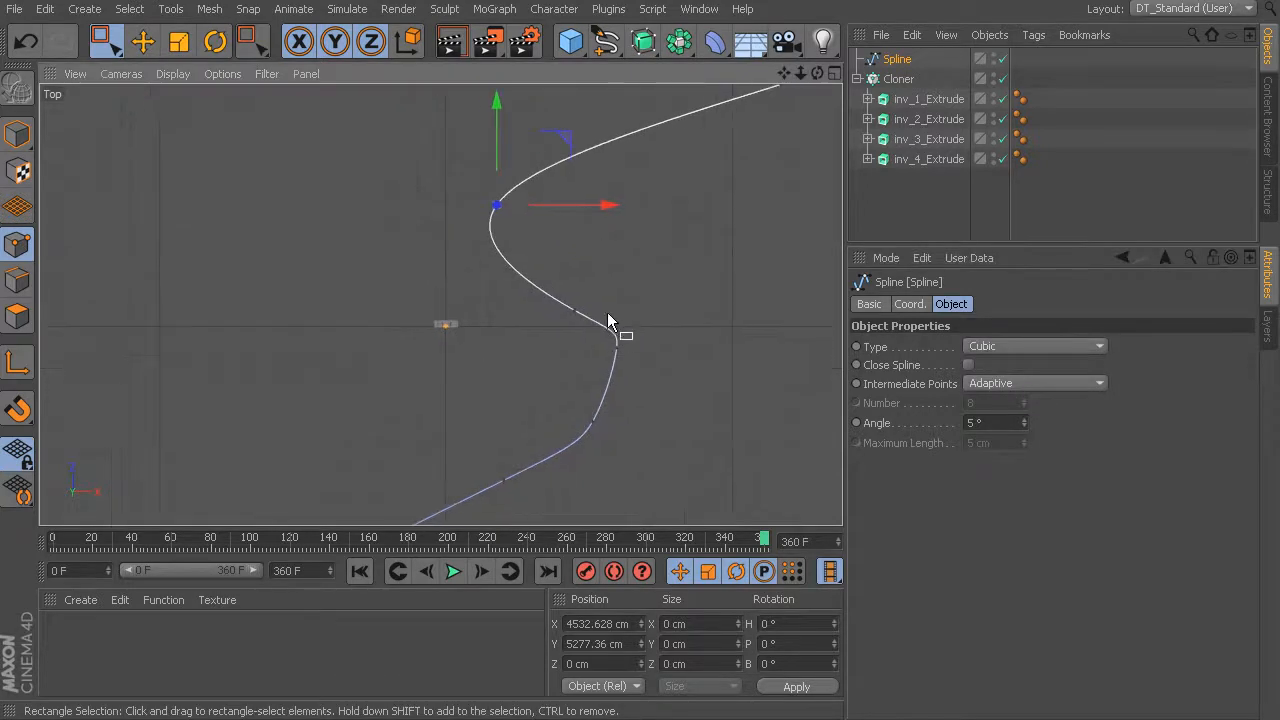
click(575, 309)
drag(573, 260, 573, 248)
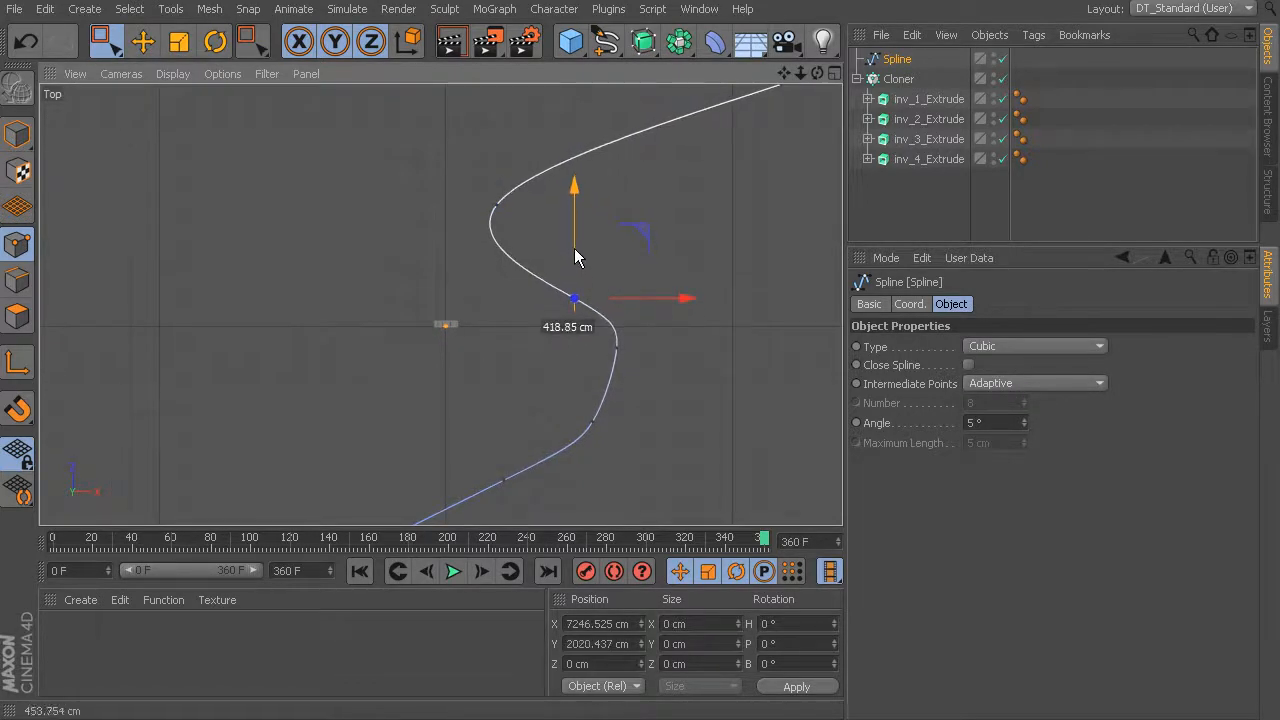
click(993, 345)
click(992, 426)
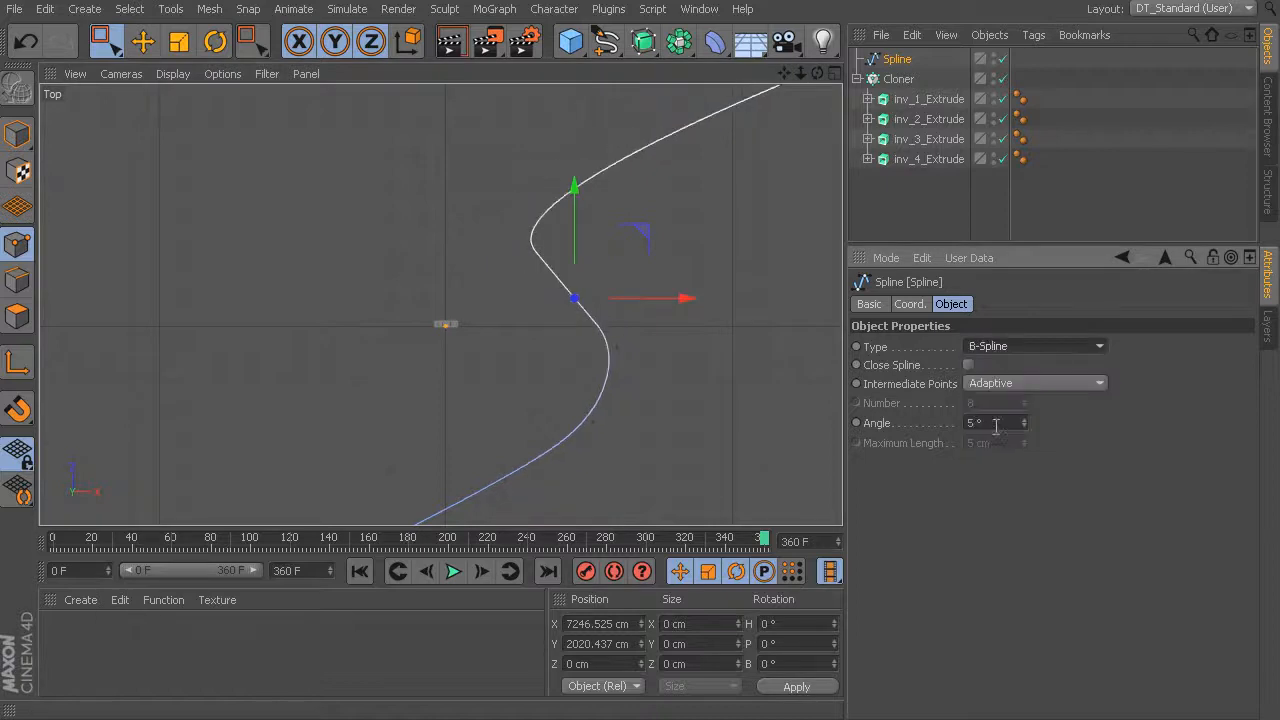
Shift the spline's upper bend point and middle point in the negative X direction, and reselect the upper bend point
drag(545, 173, 439, 235)
mouse_move(602, 205)
mouse_down()
mouse_move(552, 203)
mouse_move(581, 205)
mouse_up()
click(575, 300)
drag(687, 297, 634, 297)
drag(449, 183, 572, 258)
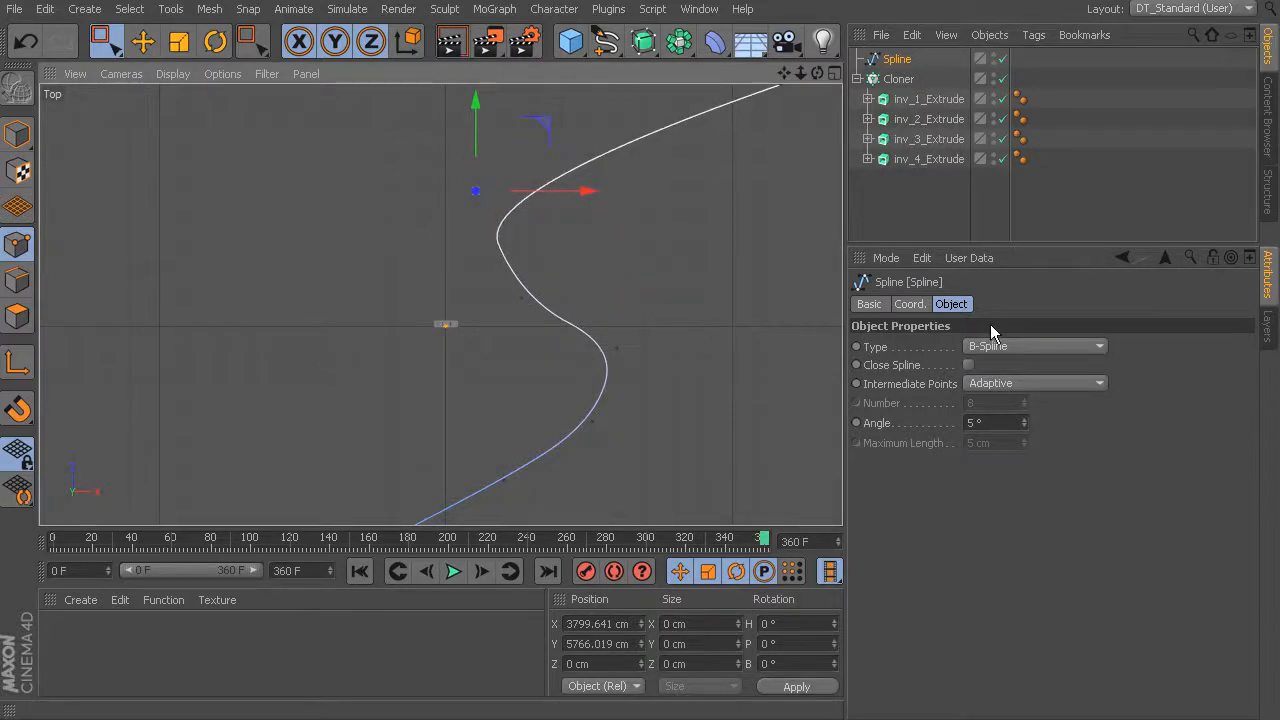
Set the spline type to Cubic and move the point below the lower bend in the negative X and Y directions
click(1002, 346)
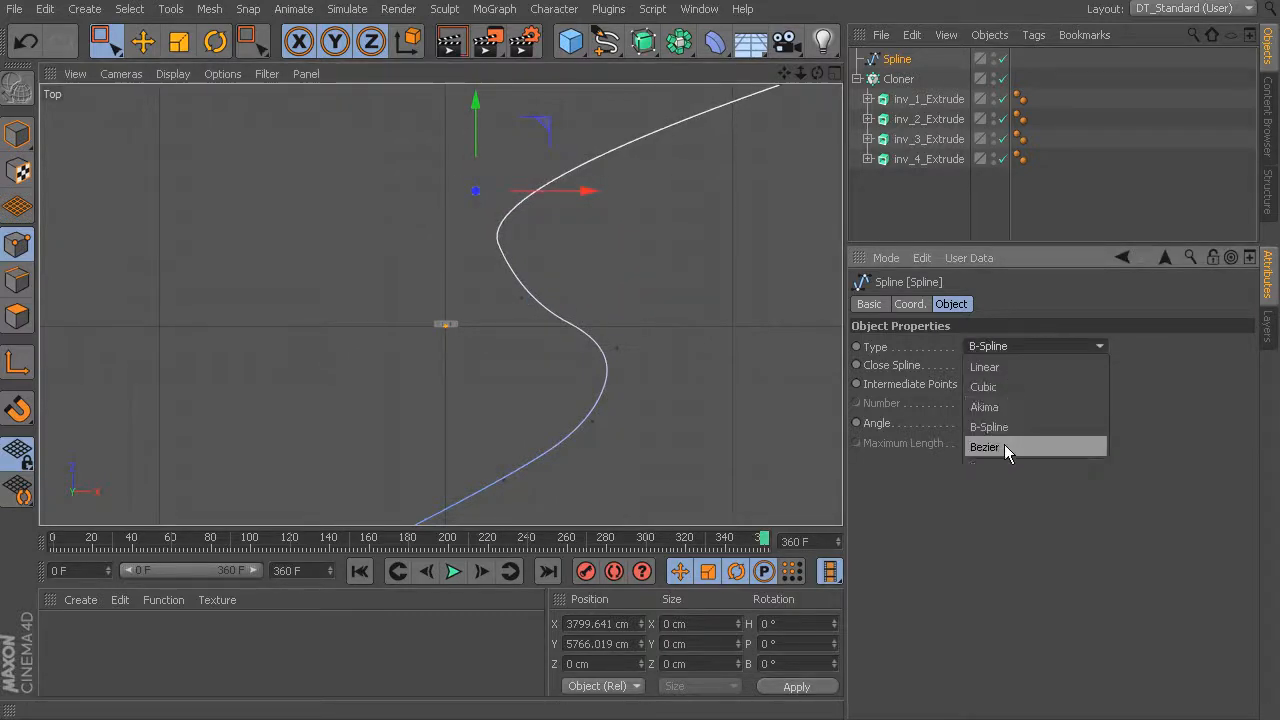
click(1032, 386)
drag(603, 188, 604, 192)
alt+middle_drag(633, 395, 644, 247)
click(514, 332)
drag(613, 329, 577, 329)
drag(479, 270, 480, 306)
Move the two points of the spline's lower bend slightly in the negative Y direction to smooth the curve
alt+middle_drag(645, 247, 637, 290)
click(597, 315)
drag(593, 248, 590, 285)
click(620, 240)
drag(620, 194, 617, 199)
alt+middle_drag(576, 362, 524, 411)
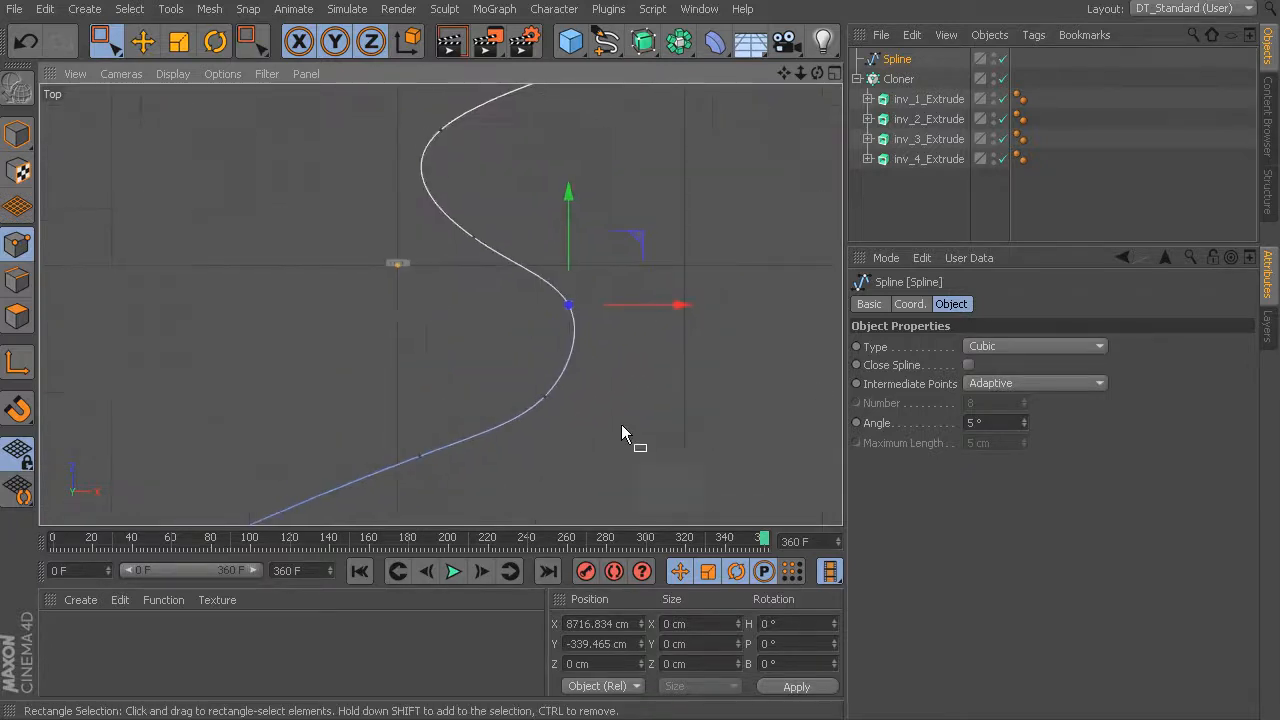
Return to the Perspective view with the whole curve in frame and review the Cloner's available modes
middle_click(437, 258)
middle_click(330, 206)
alt+middle_drag(498, 248, 374, 213)
alt+right_drag(374, 213, 117, 118)
alt+drag(117, 122, 483, 293)
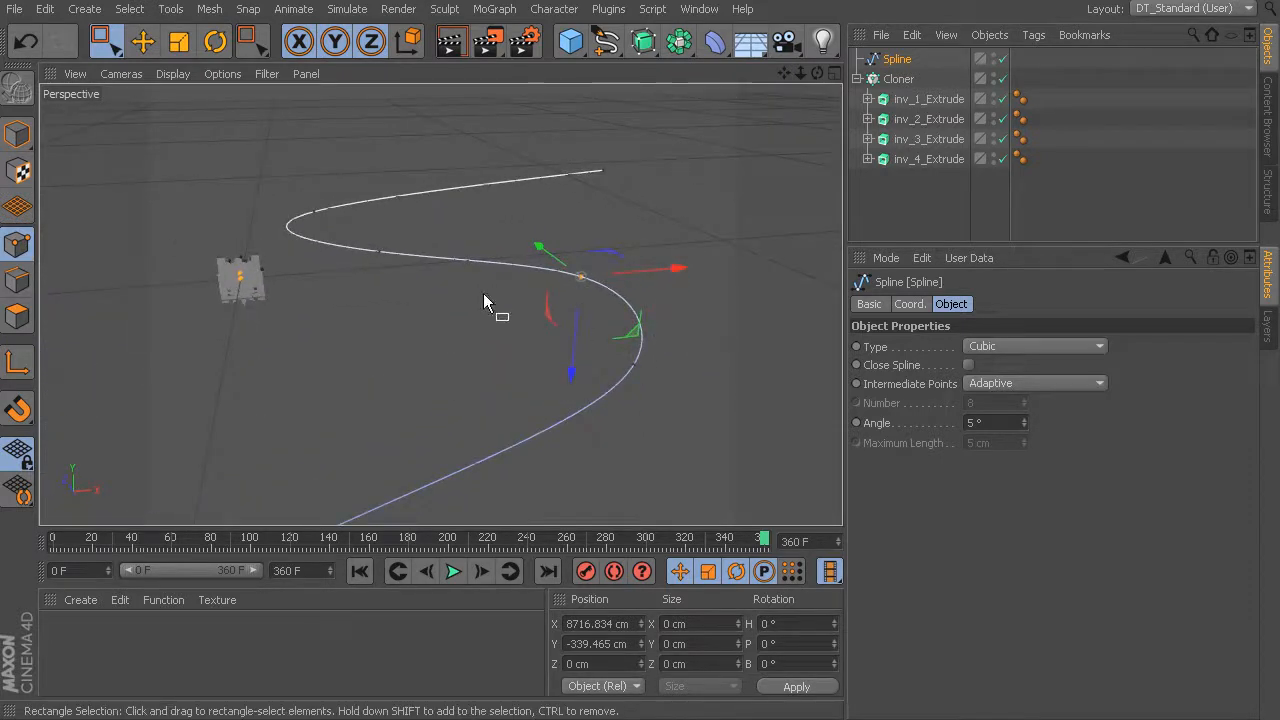
click(898, 78)
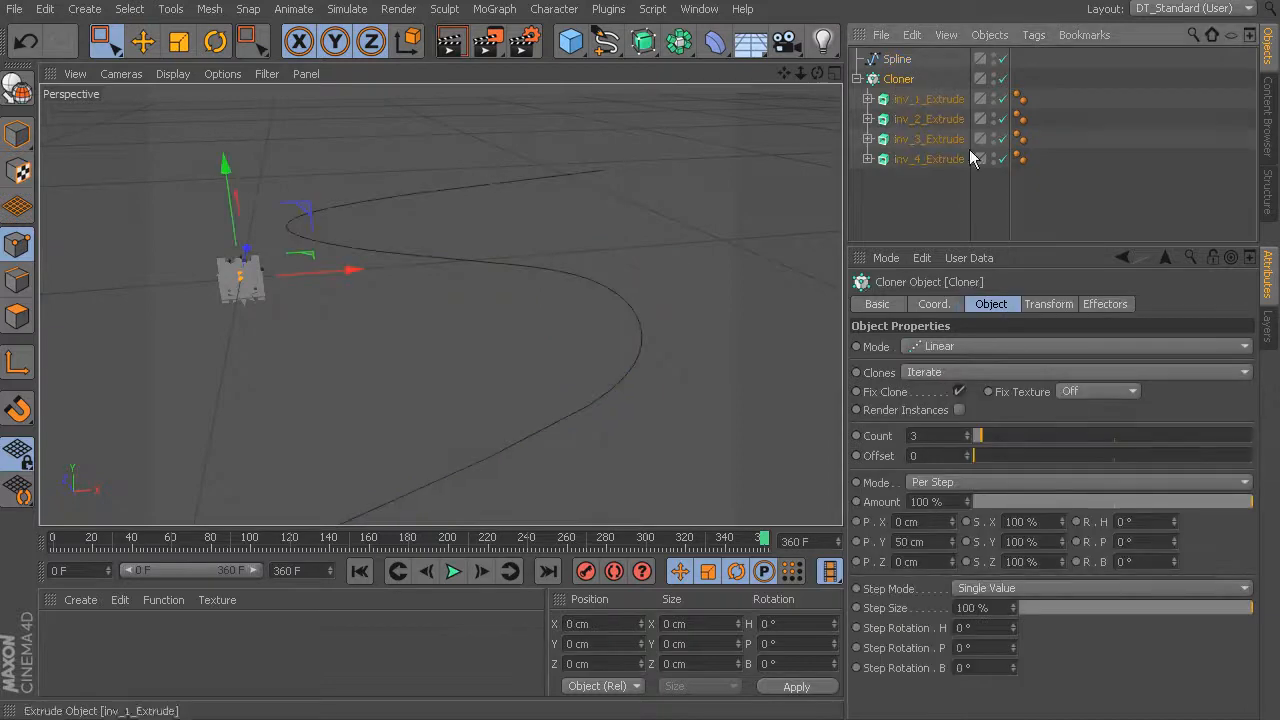
click(946, 346)
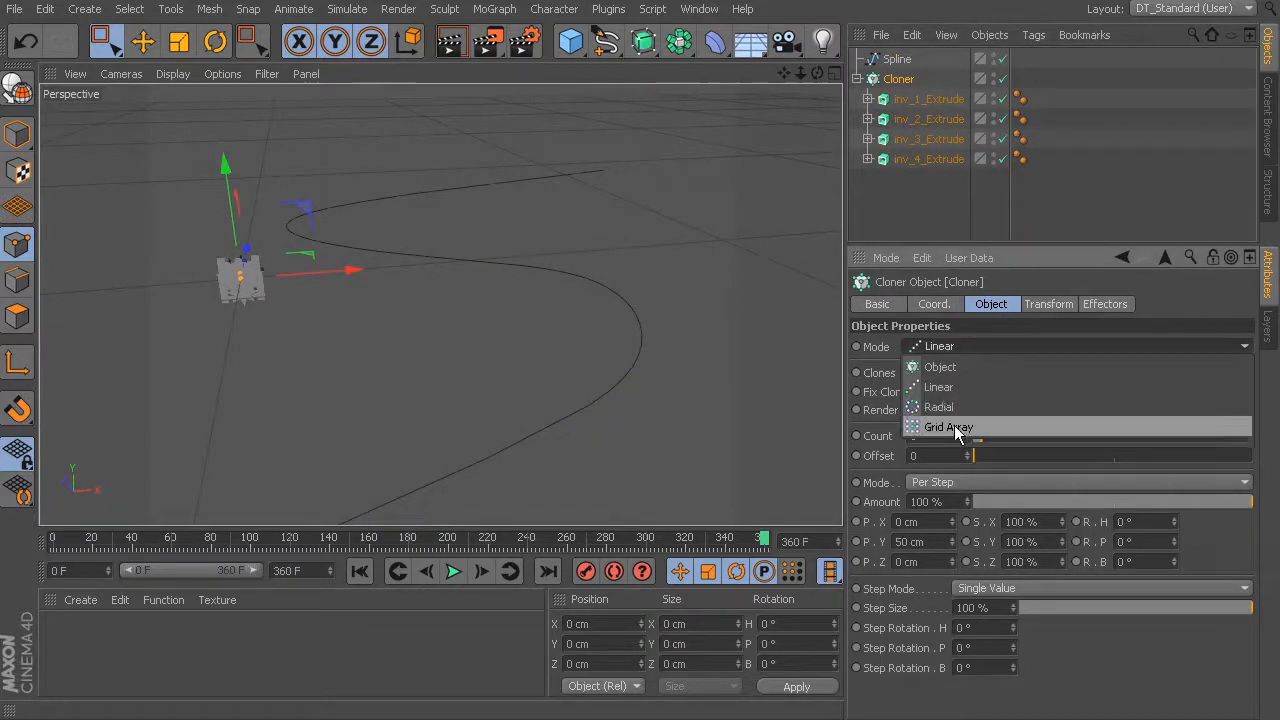
click(968, 323)
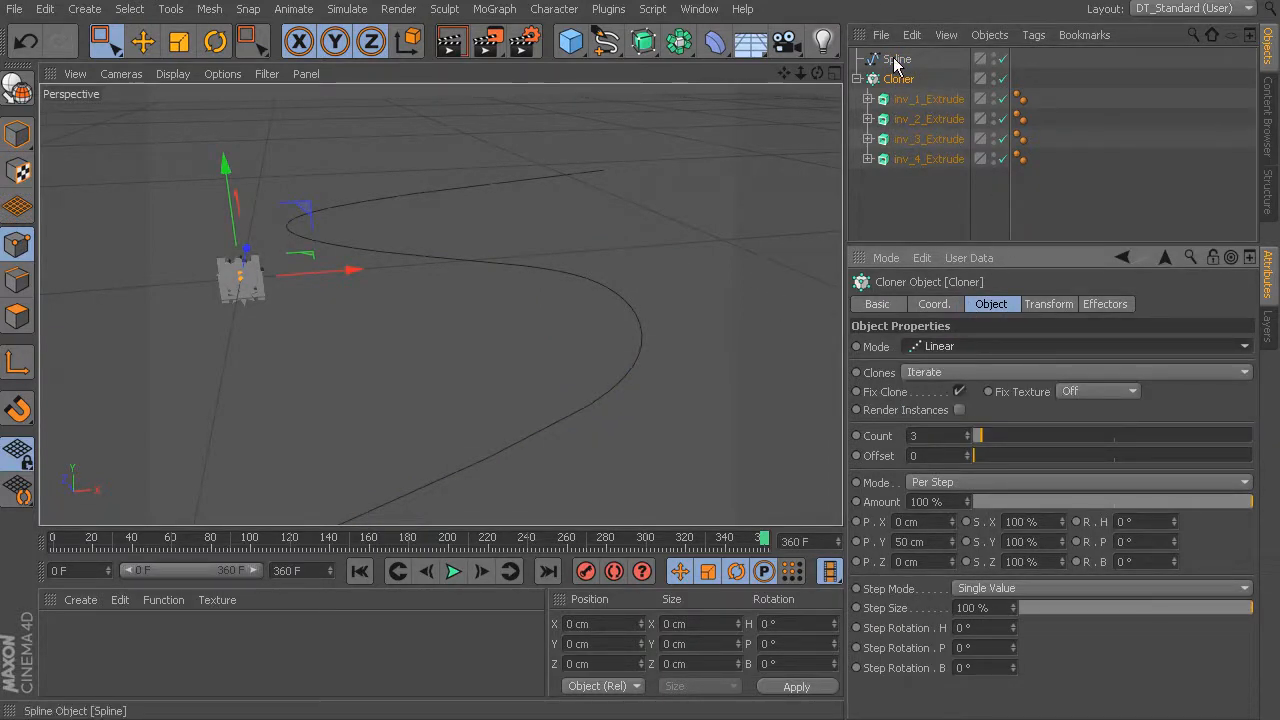
Add a MoGraph Spline effector to the Cloner and check that it is in the Cloner's effector list
click(1110, 305)
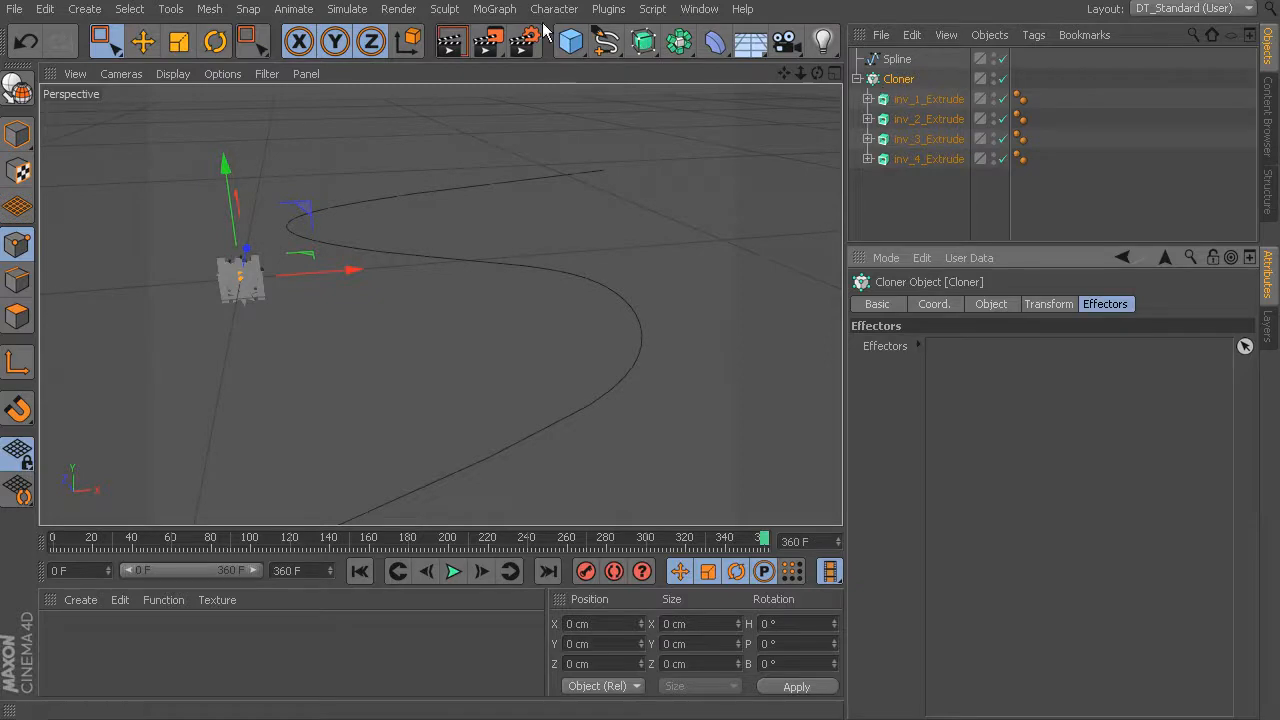
click(491, 10)
mouse_move(501, 40)
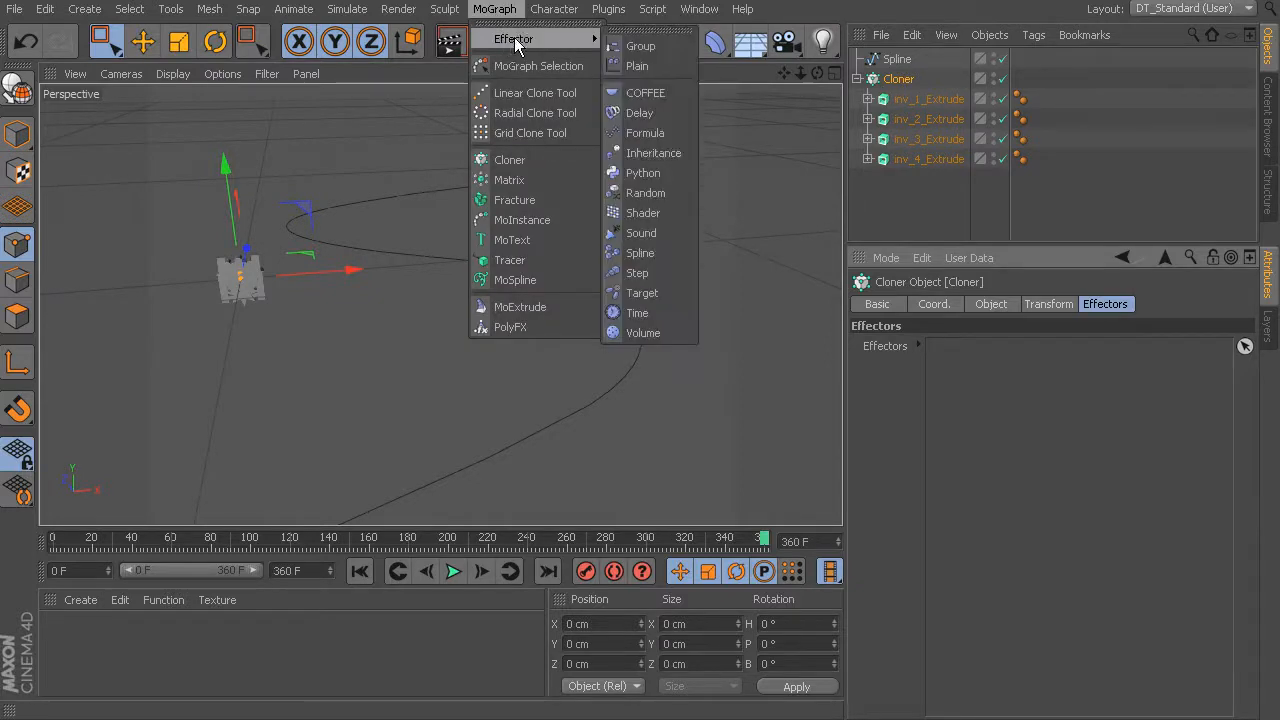
click(661, 247)
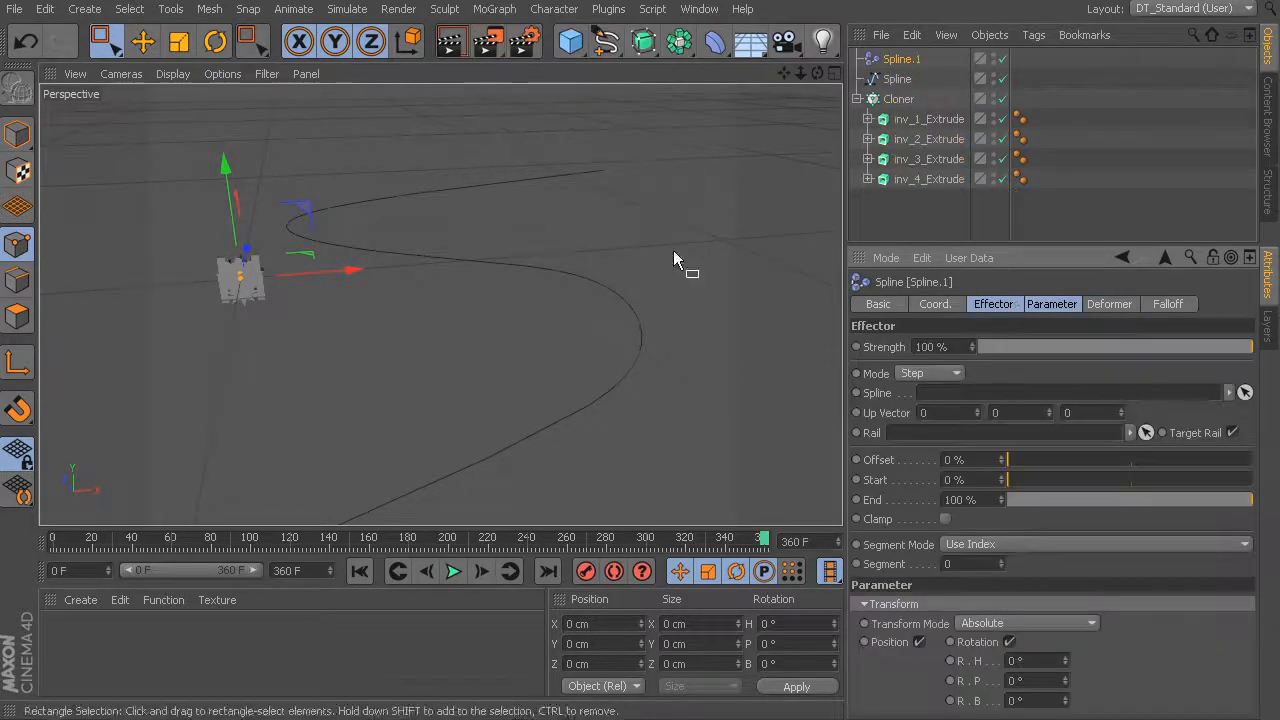
click(899, 99)
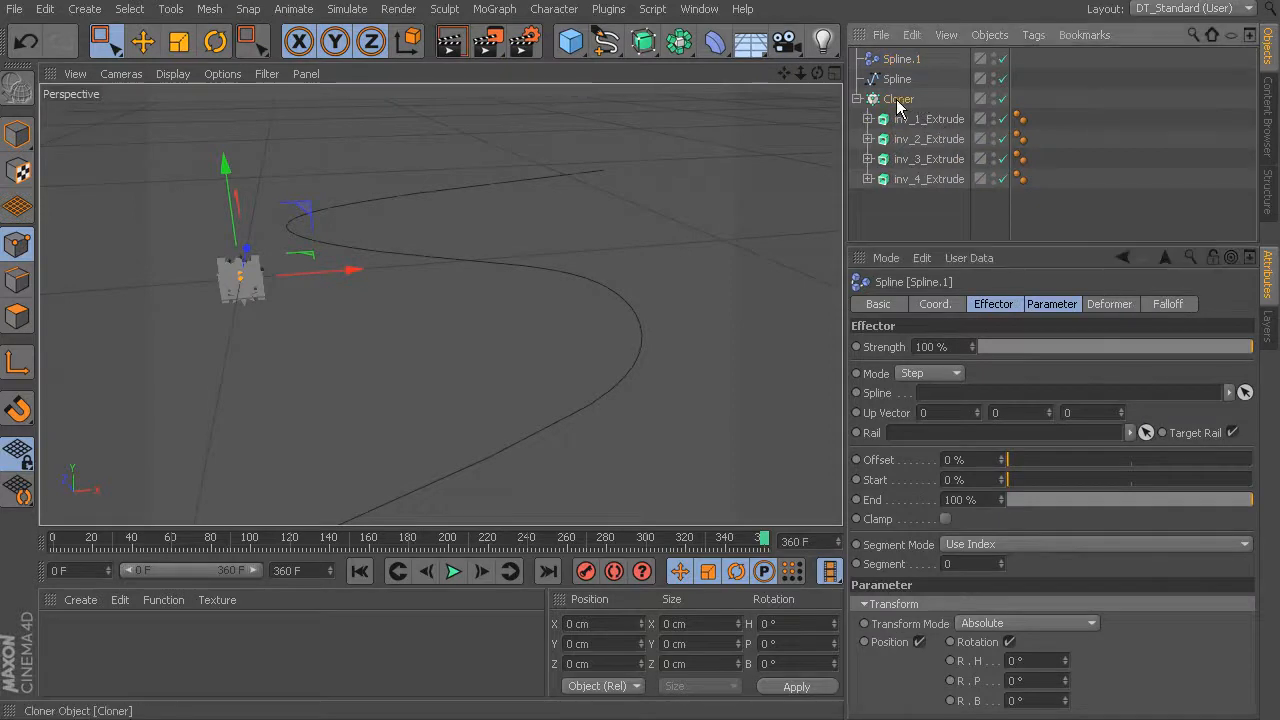
click(1110, 304)
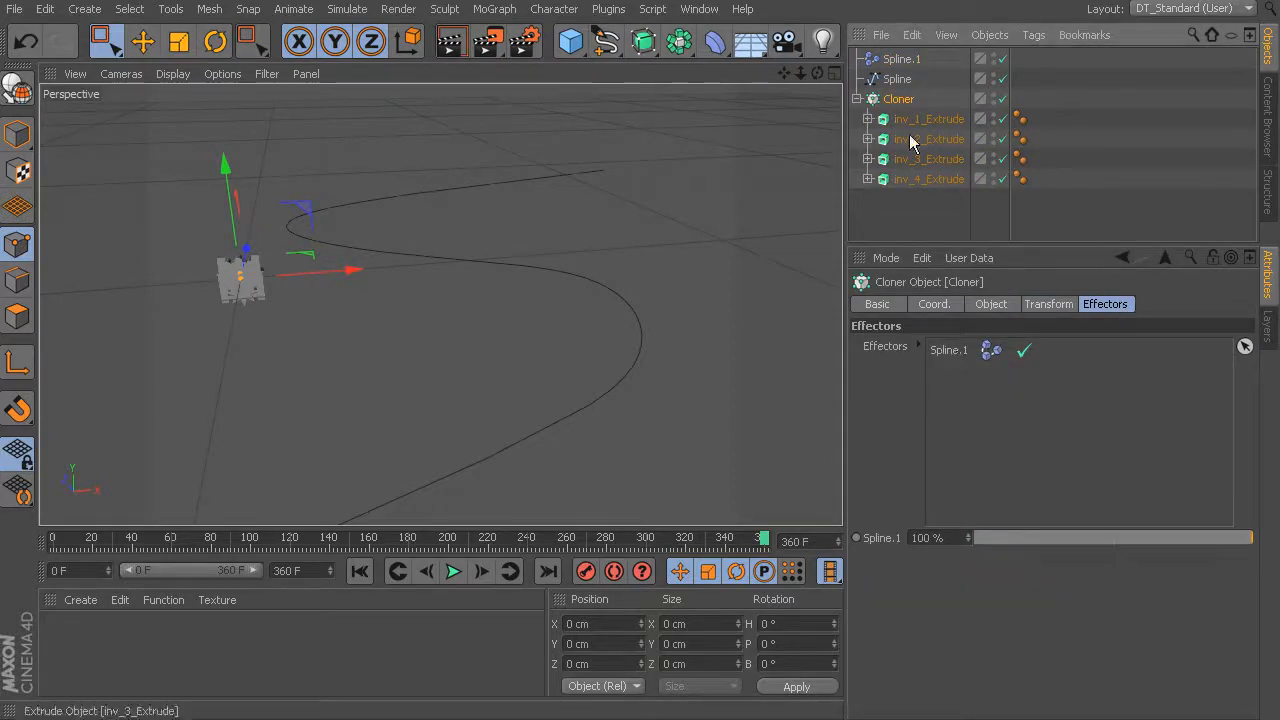
click(901, 60)
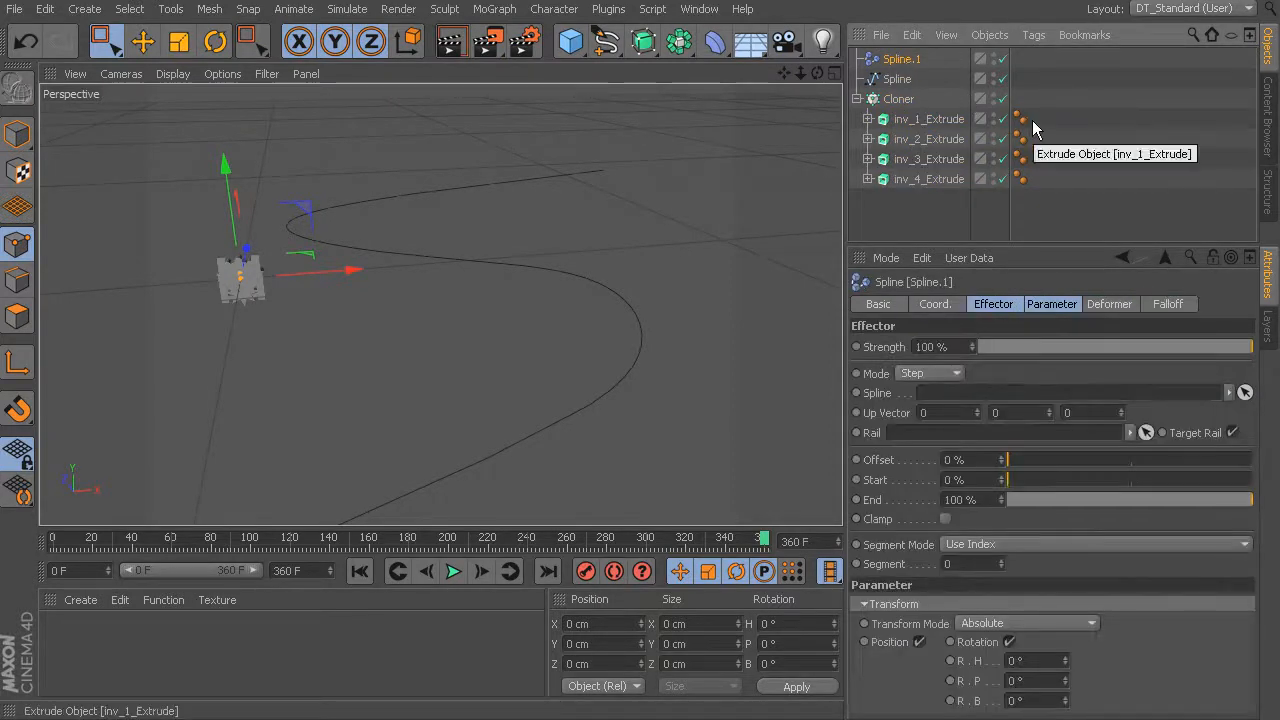
Rename the drawn spline to path and assign it as the guiding spline of the Spline effector
drag(900, 79, 902, 80)
right_click(901, 78)
double_click(901, 78)
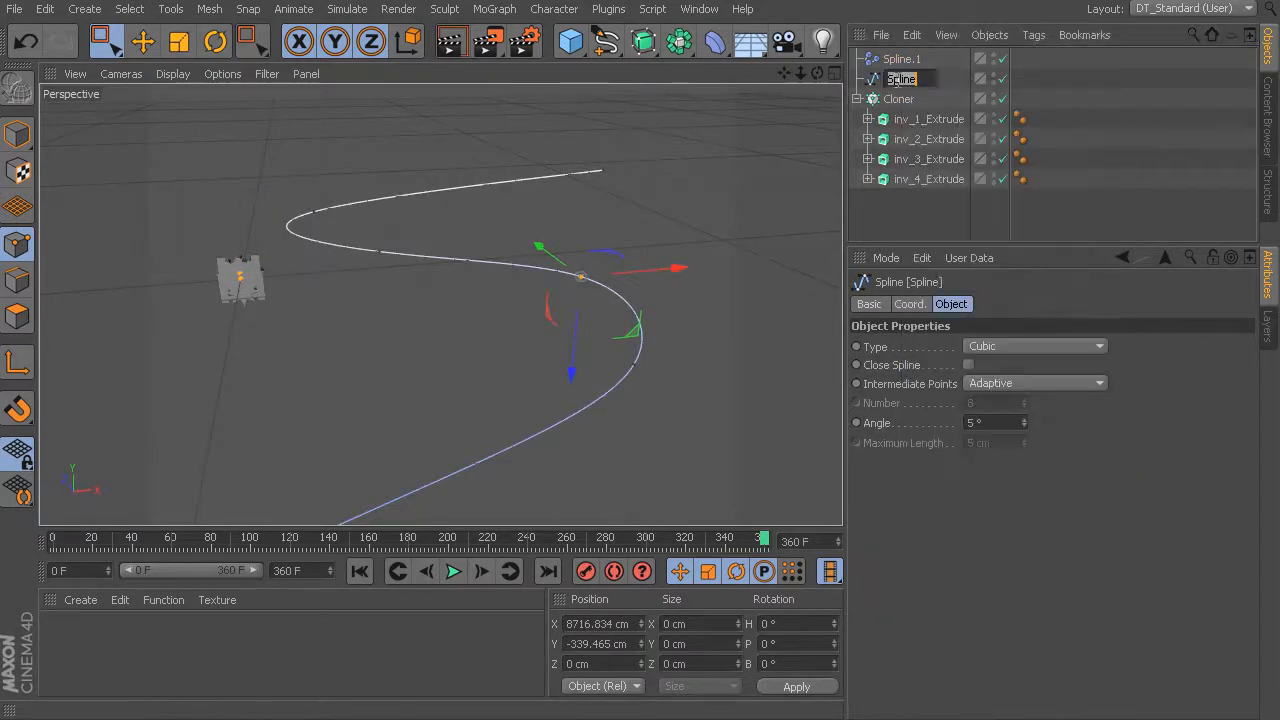
text(path)
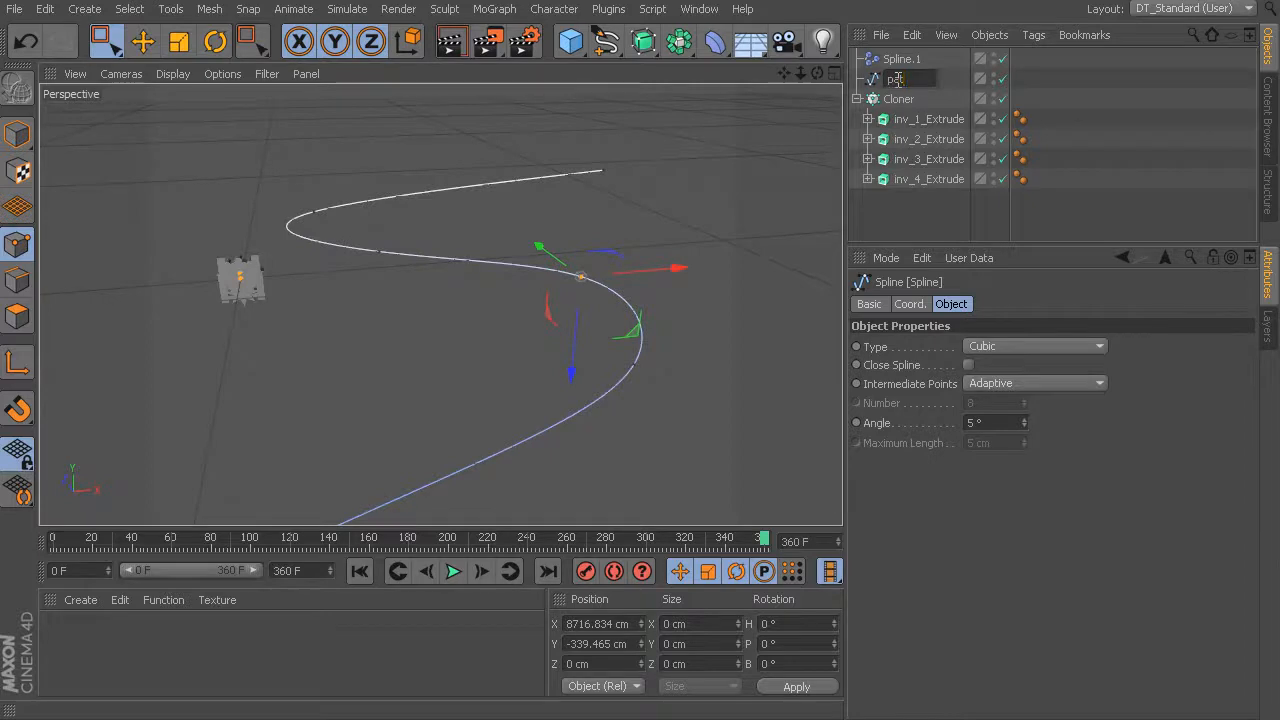
key(Return)
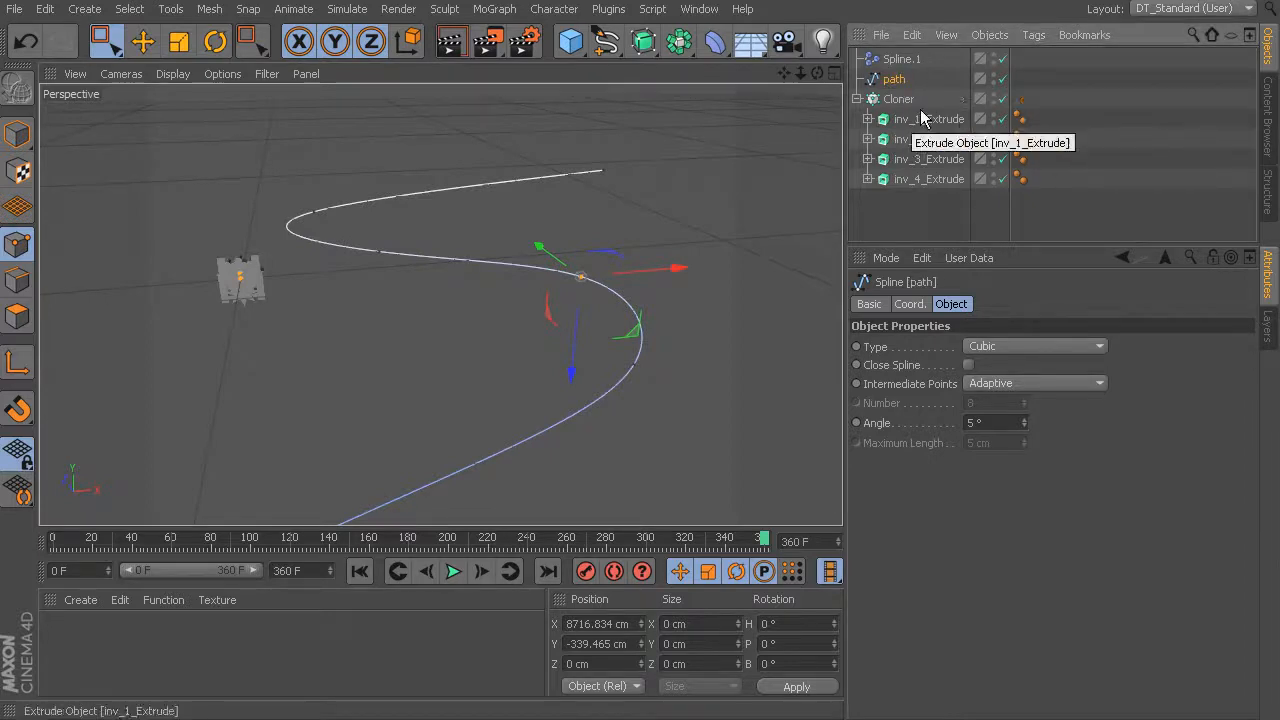
click(900, 59)
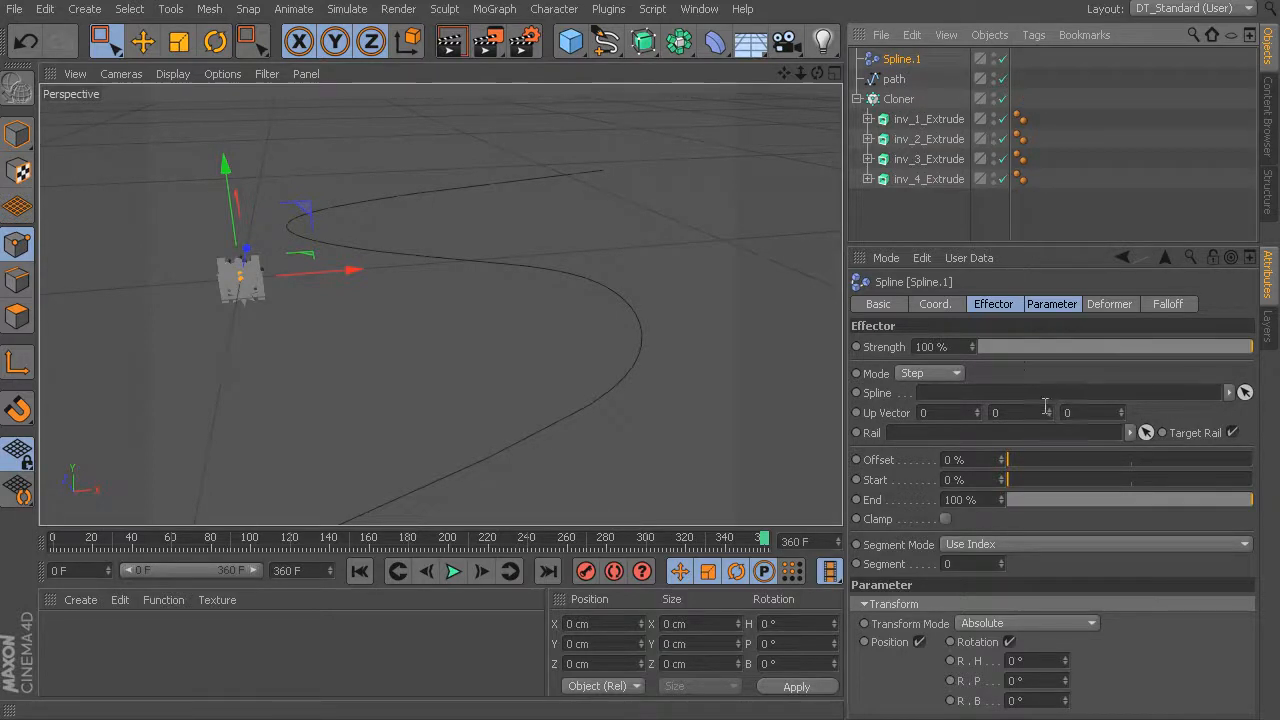
drag(889, 88, 971, 393)
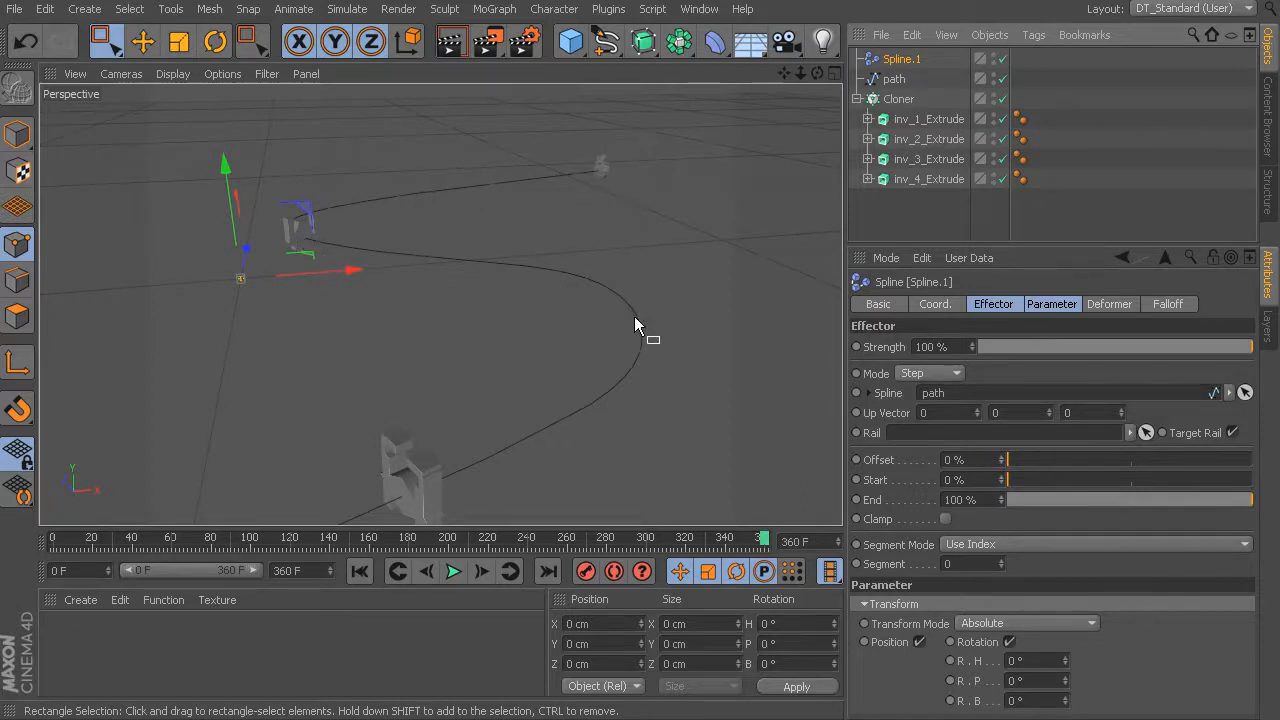
Set the Cloner's count to 46 and inspect the clones along the path from several angles
click(917, 98)
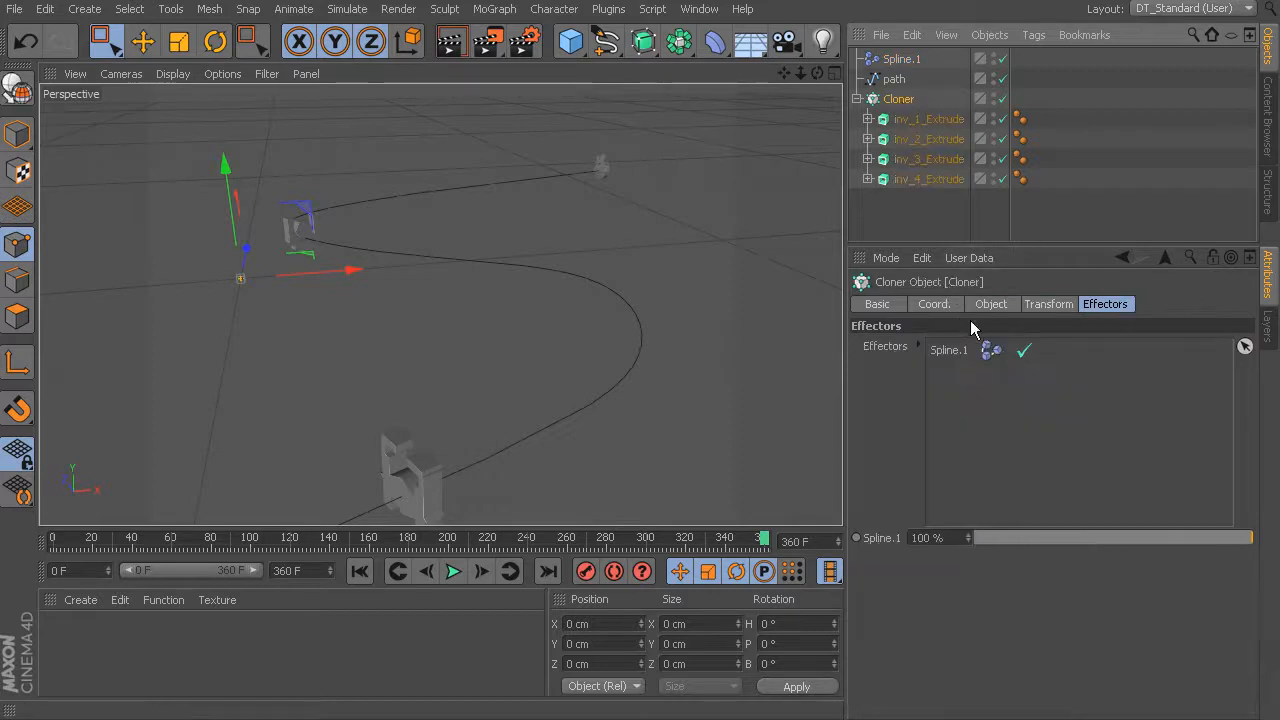
click(992, 305)
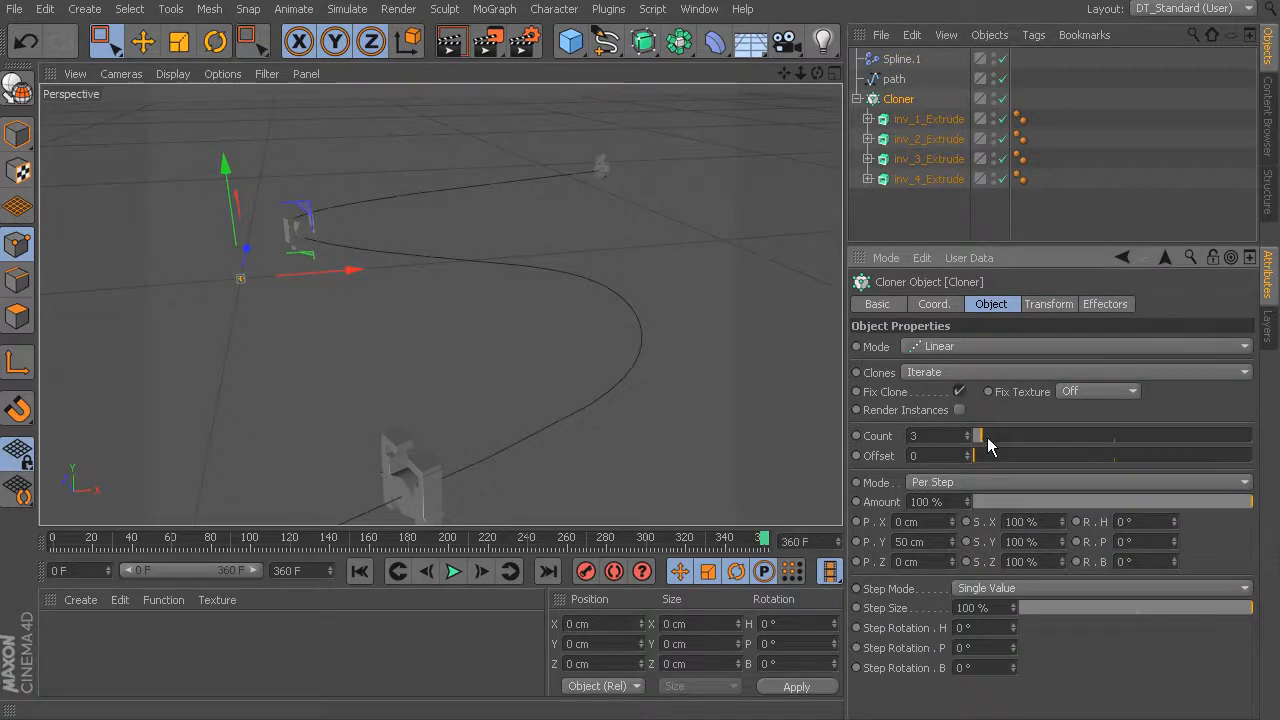
alt+drag(729, 340, 569, 333)
drag(1003, 444, 1103, 447)
mouse_move(505, 190)
alt+mouse_down()
mouse_move(676, 163)
mouse_move(635, 222)
mouse_move(714, 242)
mouse_move(698, 264)
alt+mouse_up()
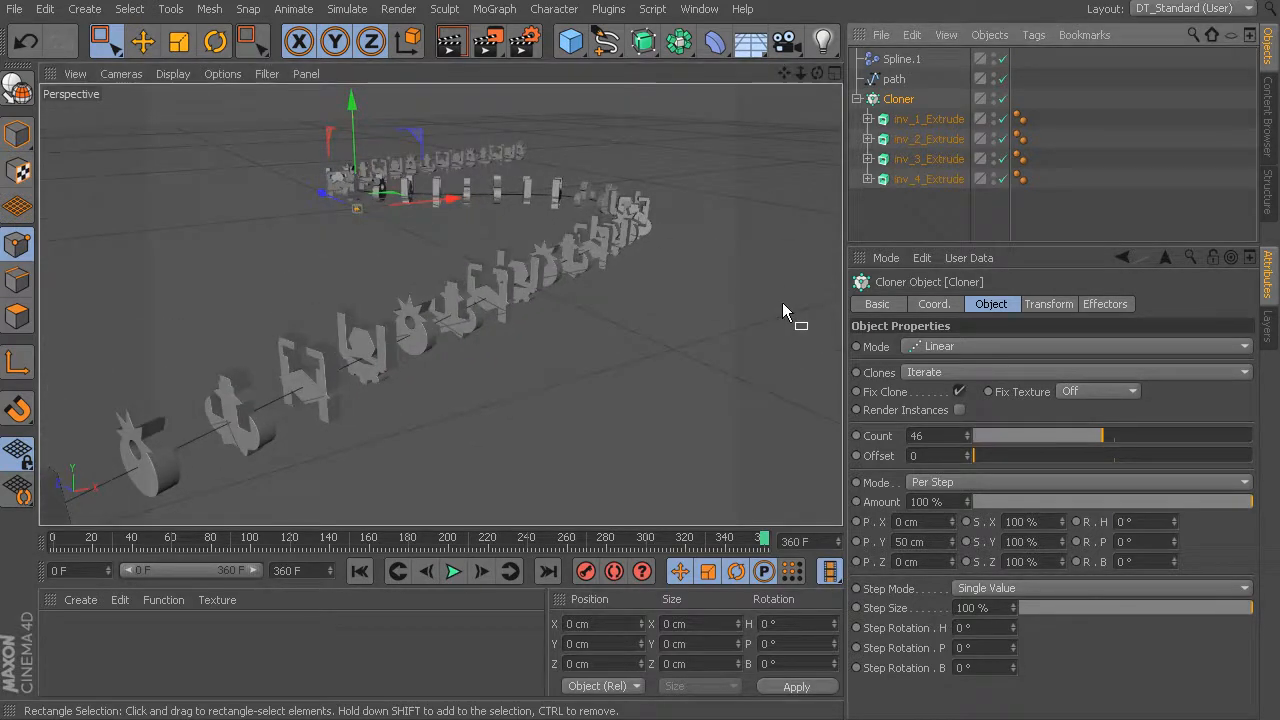
mouse_move(617, 354)
alt+mouse_down()
mouse_move(600, 394)
mouse_move(551, 377)
mouse_move(443, 271)
alt+mouse_up()
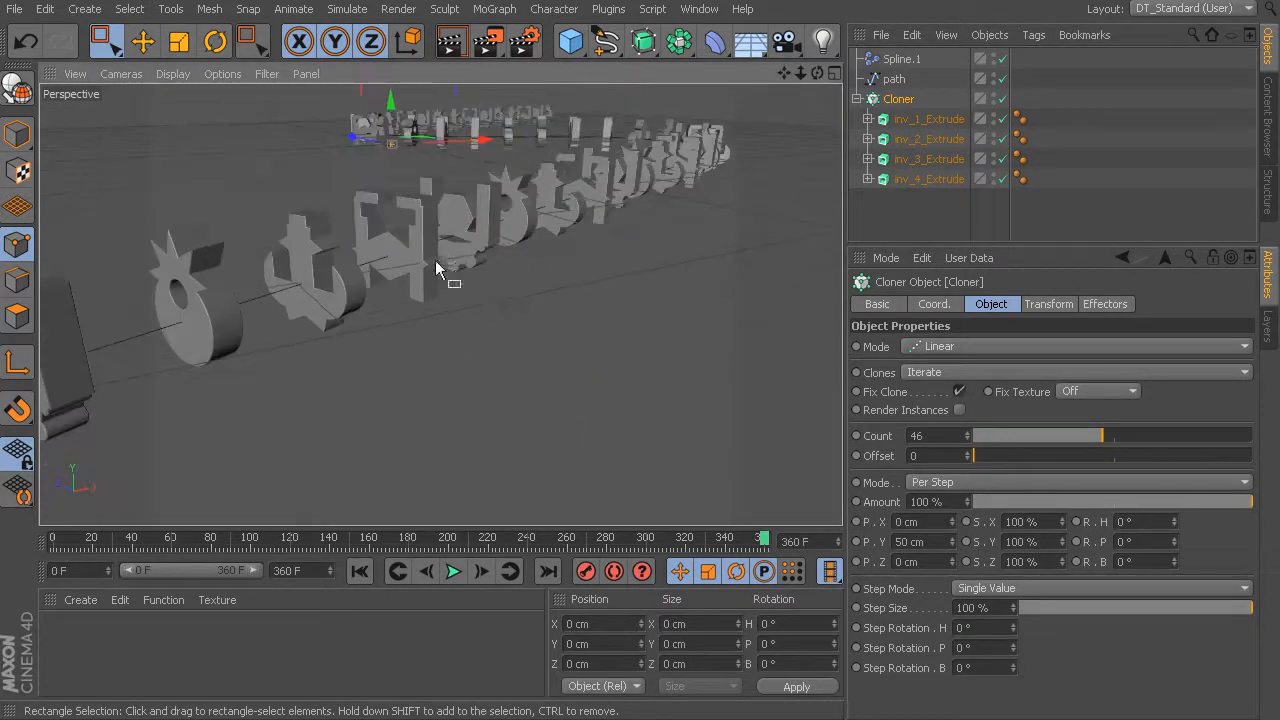
alt+drag(667, 304, 667, 336)
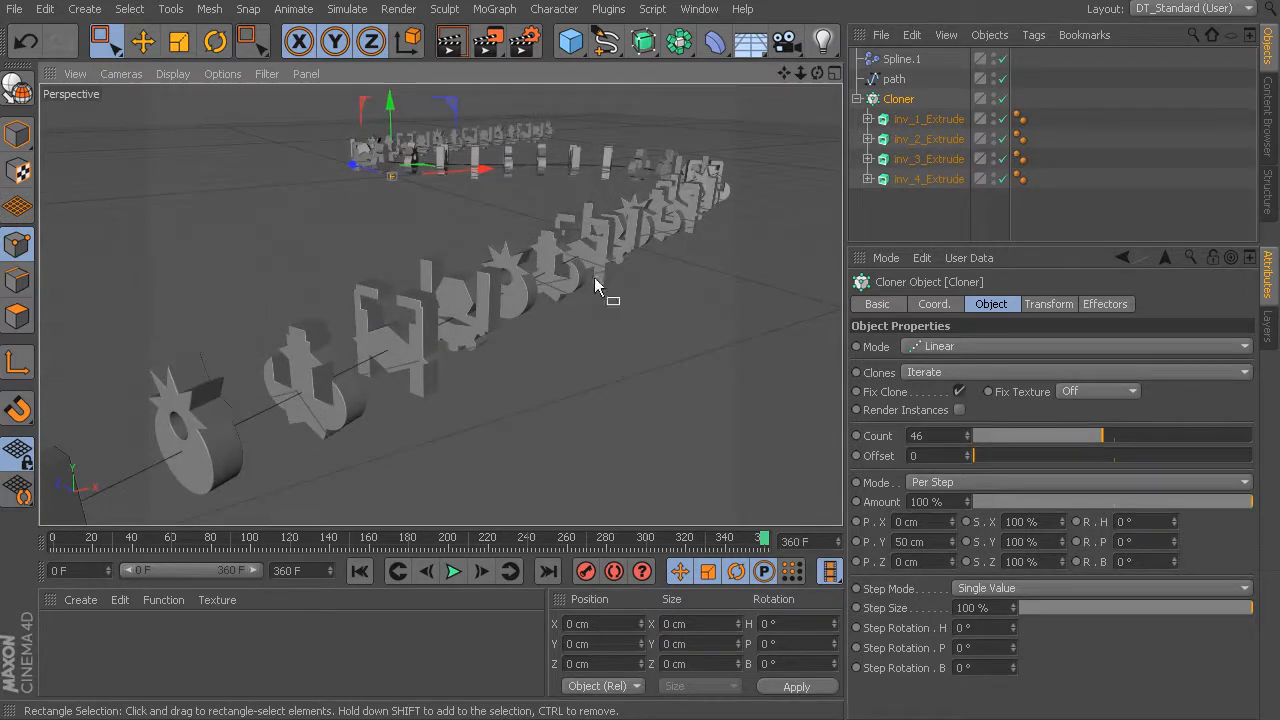
Set the Y component of the Spline effector's Up Vector to 1
click(899, 60)
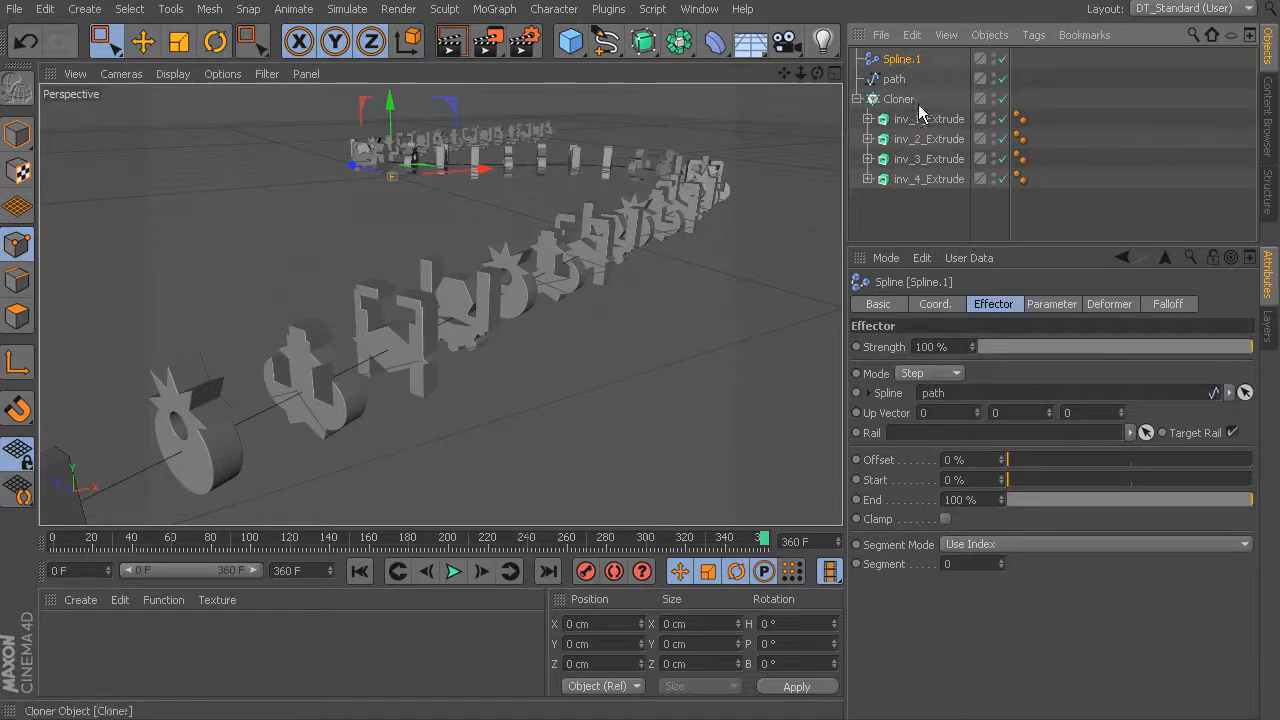
click(1011, 411)
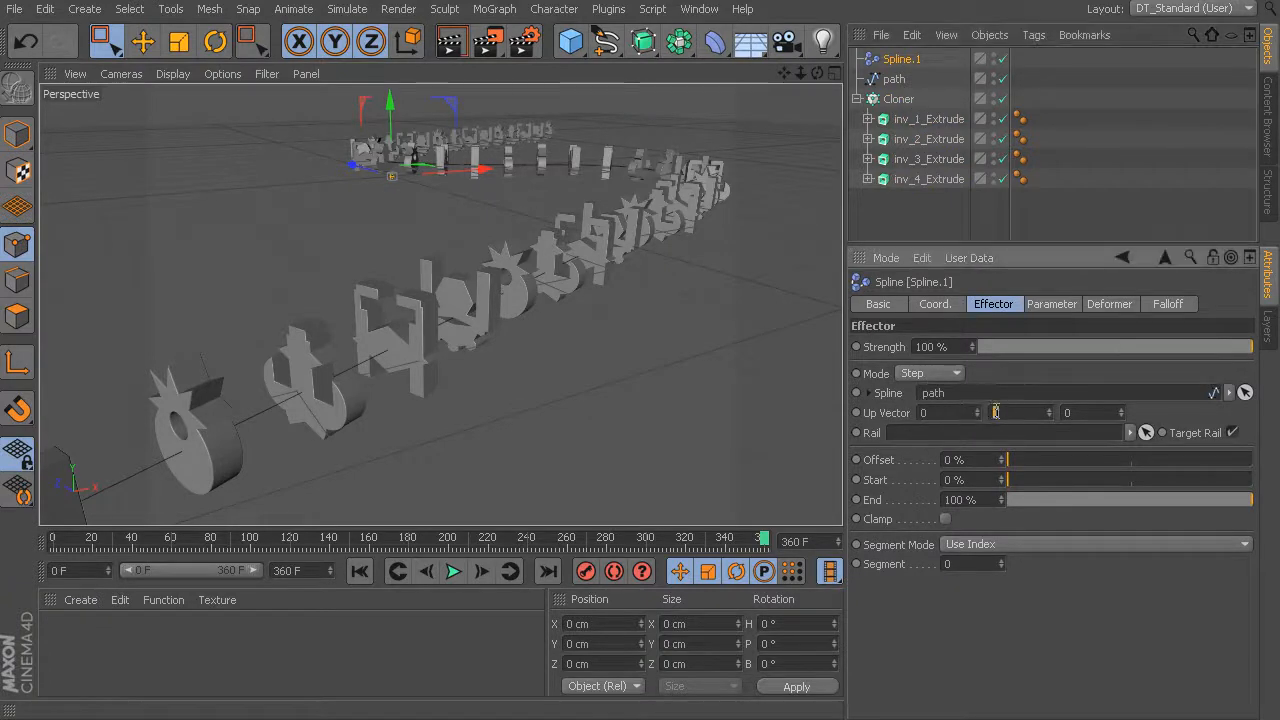
text(1)
key(Return)
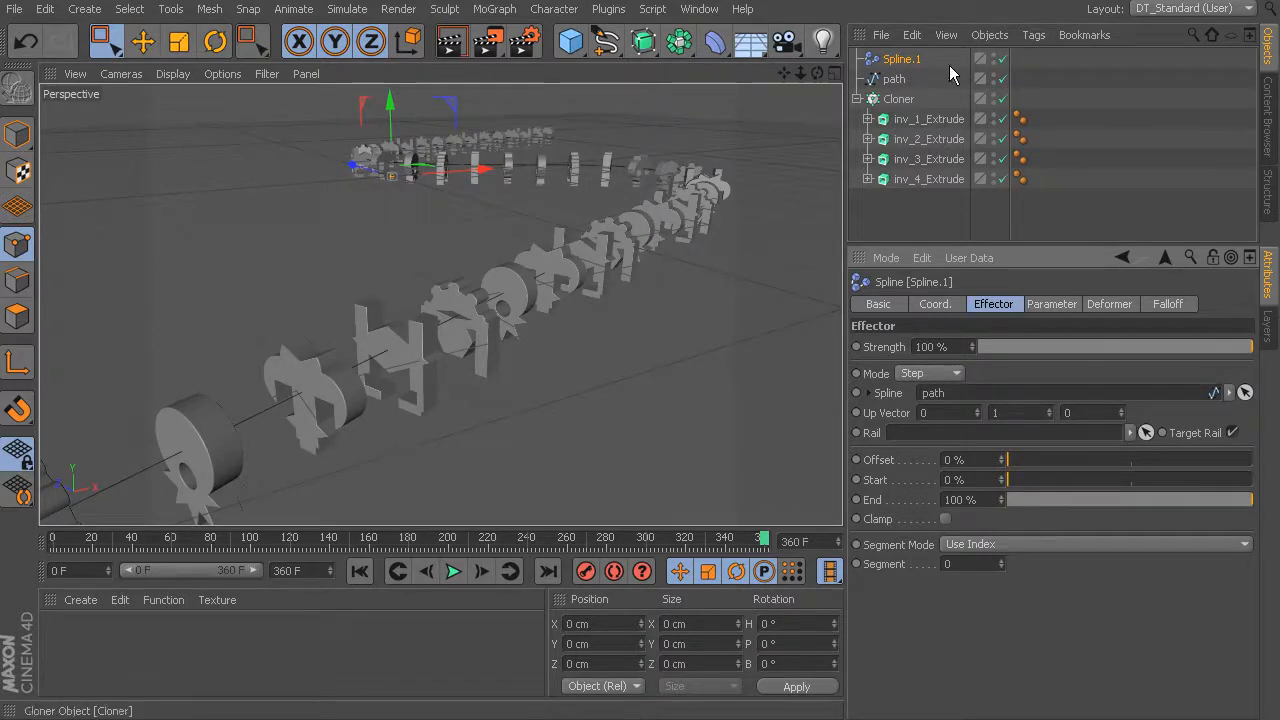
Try sliding the clones along the path with the Spline effector's Offset
click(898, 99)
drag(1104, 438, 1105, 438)
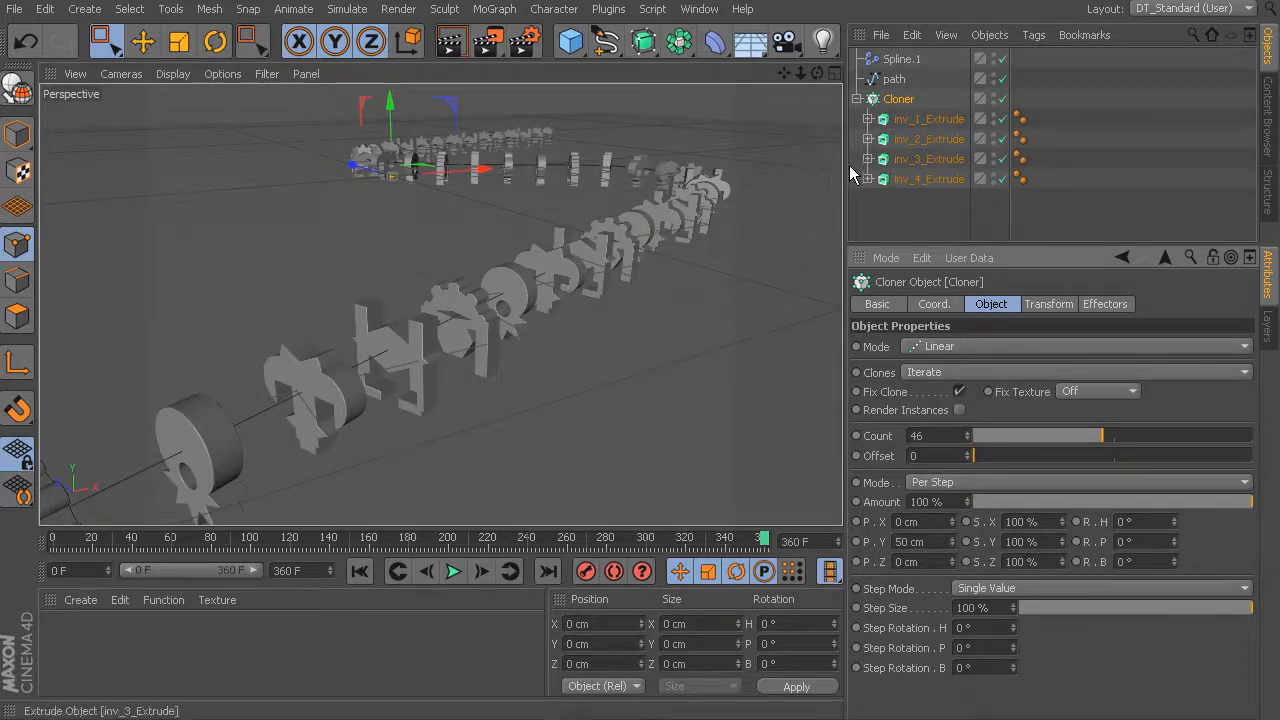
click(899, 61)
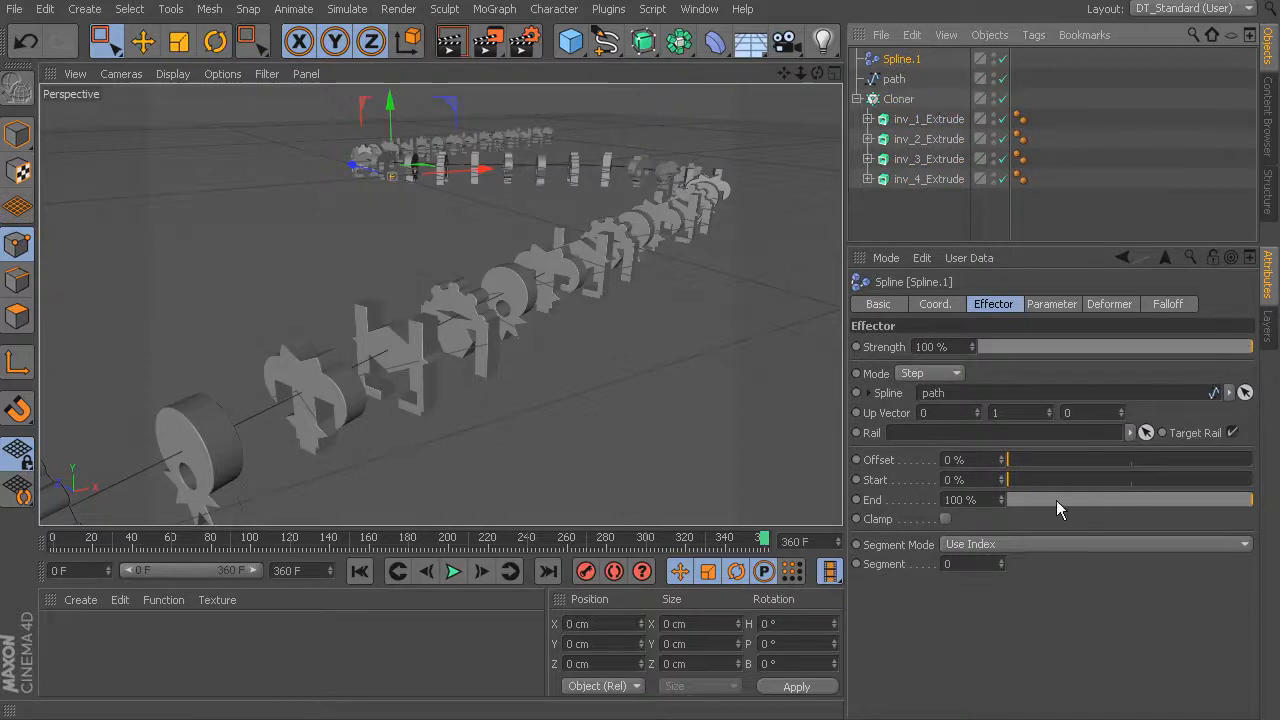
mouse_move(1009, 467)
mouse_down()
mouse_move(1161, 470)
mouse_move(1258, 490)
mouse_move(1005, 472)
mouse_move(1154, 471)
mouse_move(986, 479)
mouse_up()
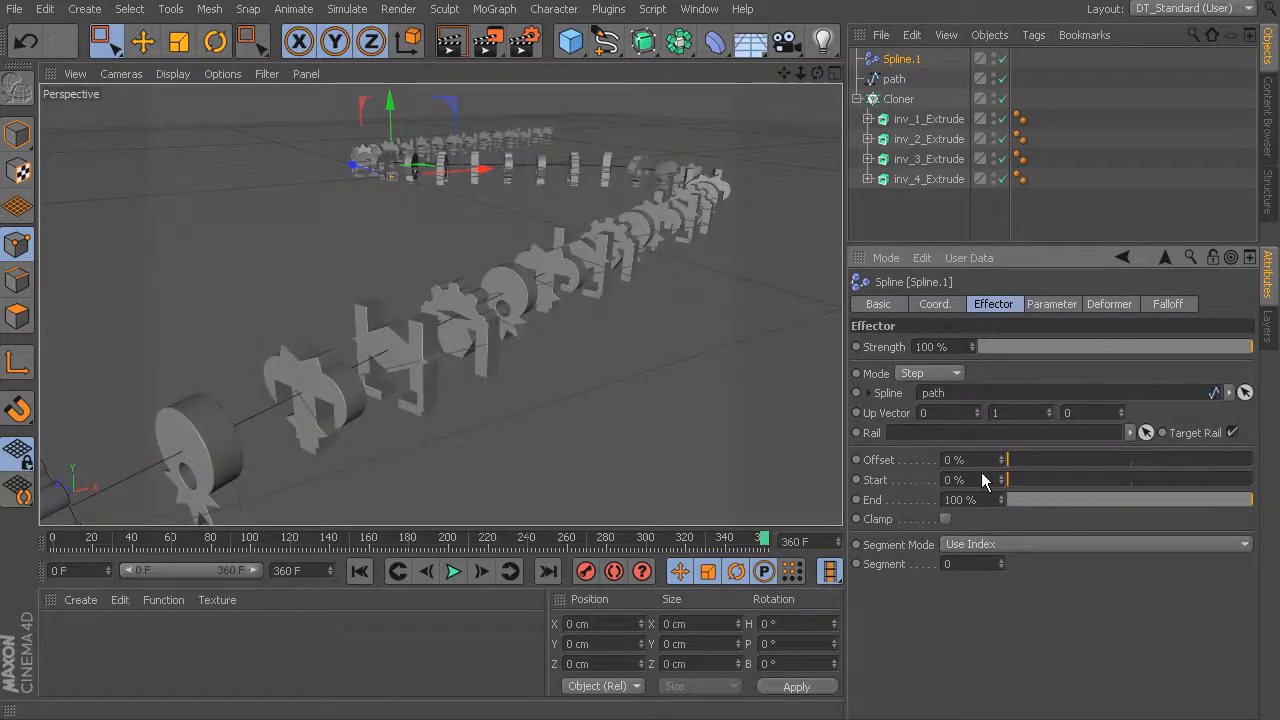
Add a Random effector to the Cloner and set its X position variation to 270 cm
alt+drag(618, 396, 647, 410)
click(898, 99)
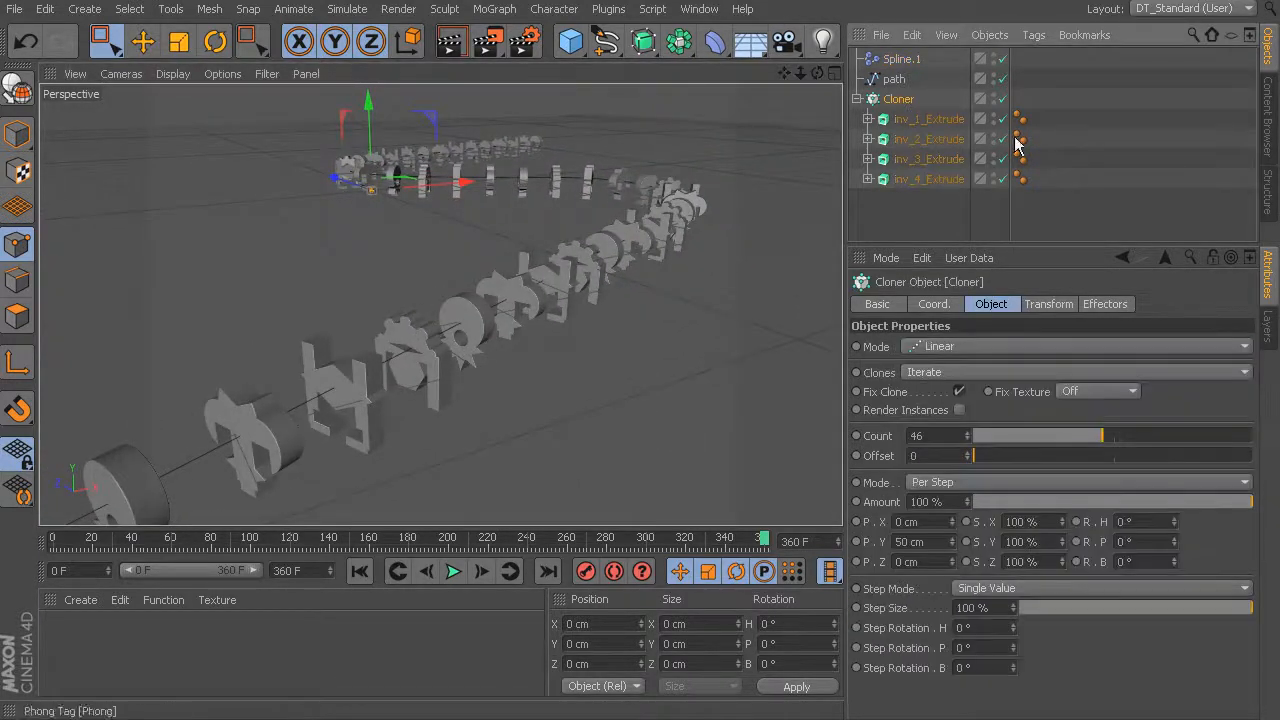
click(1106, 304)
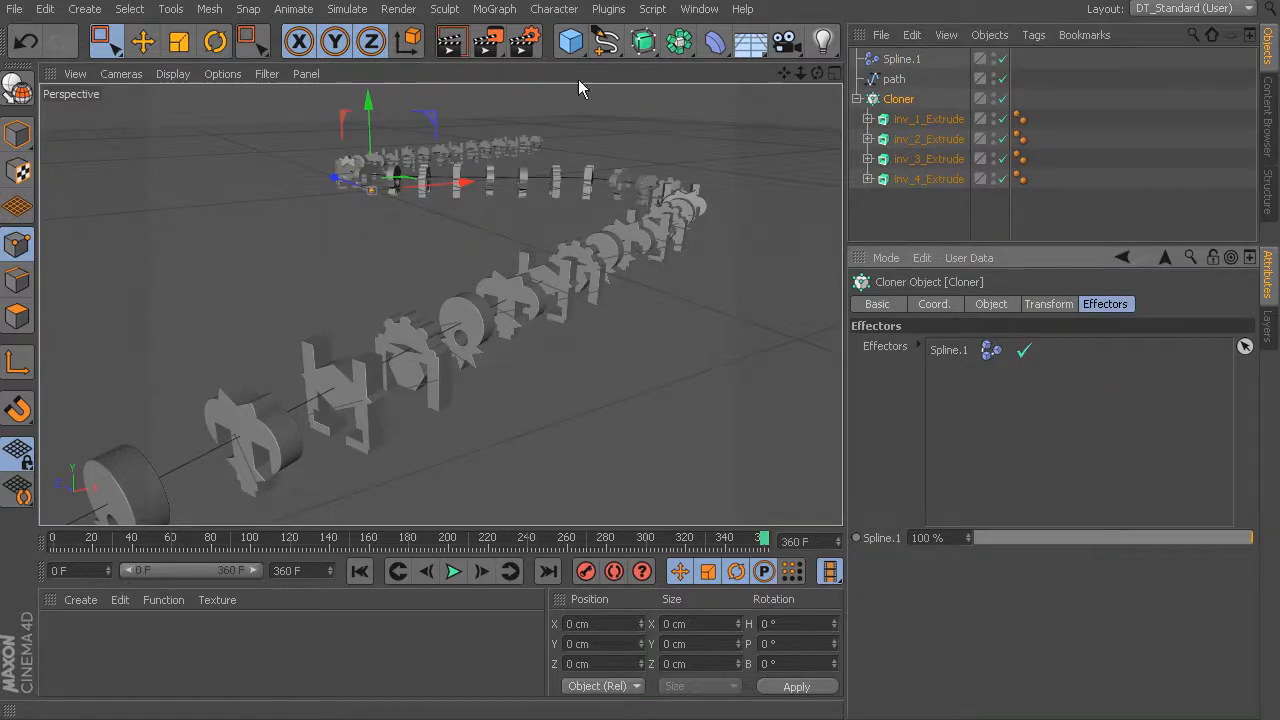
click(495, 9)
mouse_move(520, 39)
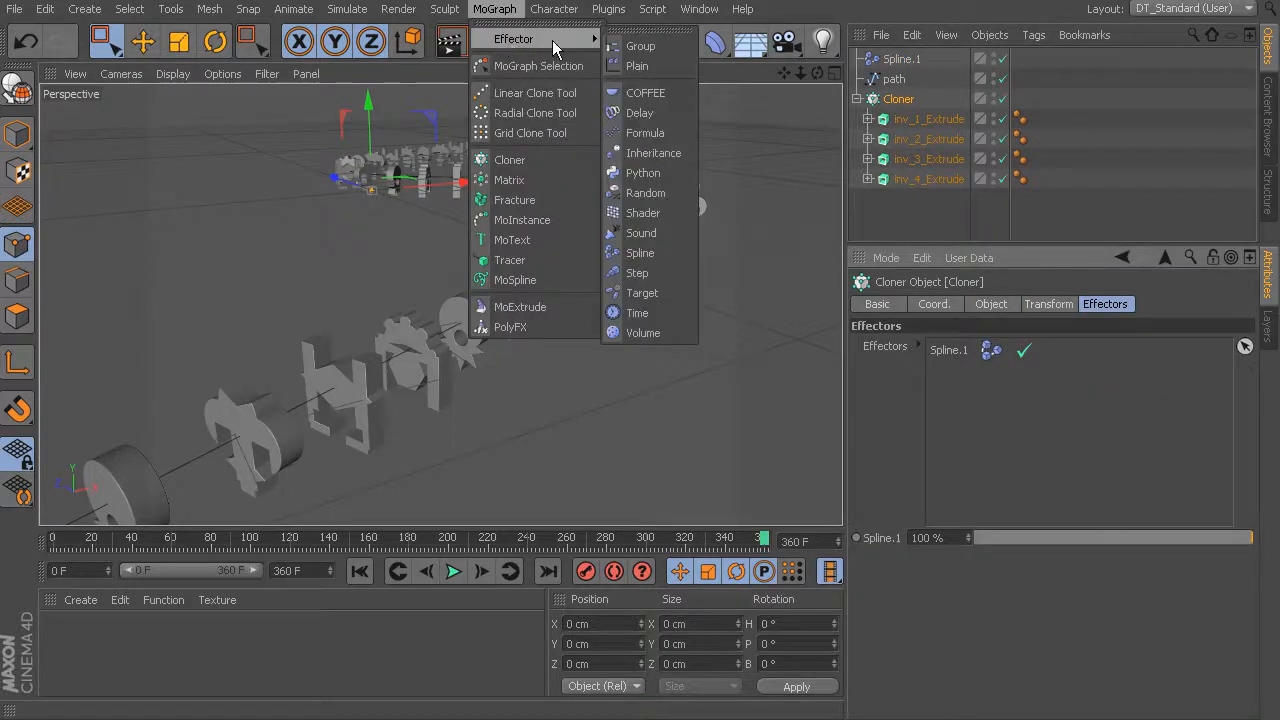
click(645, 170)
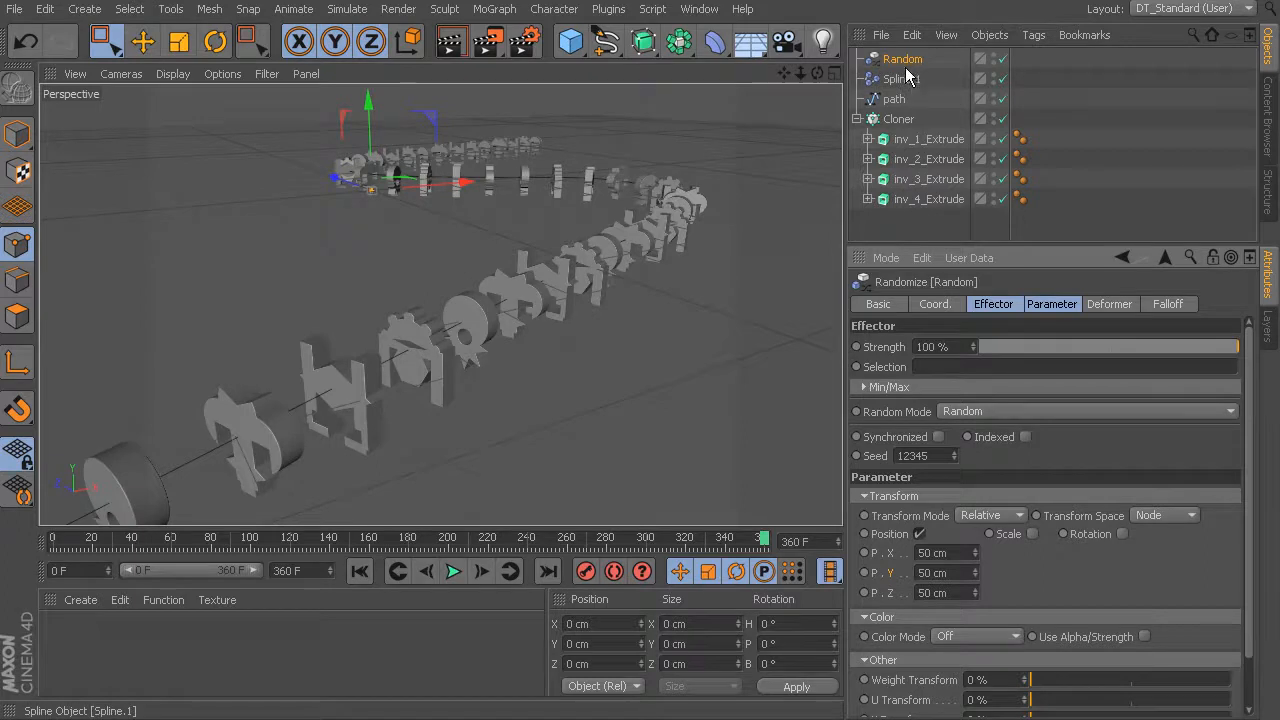
scroll(677, 409, up, 6)
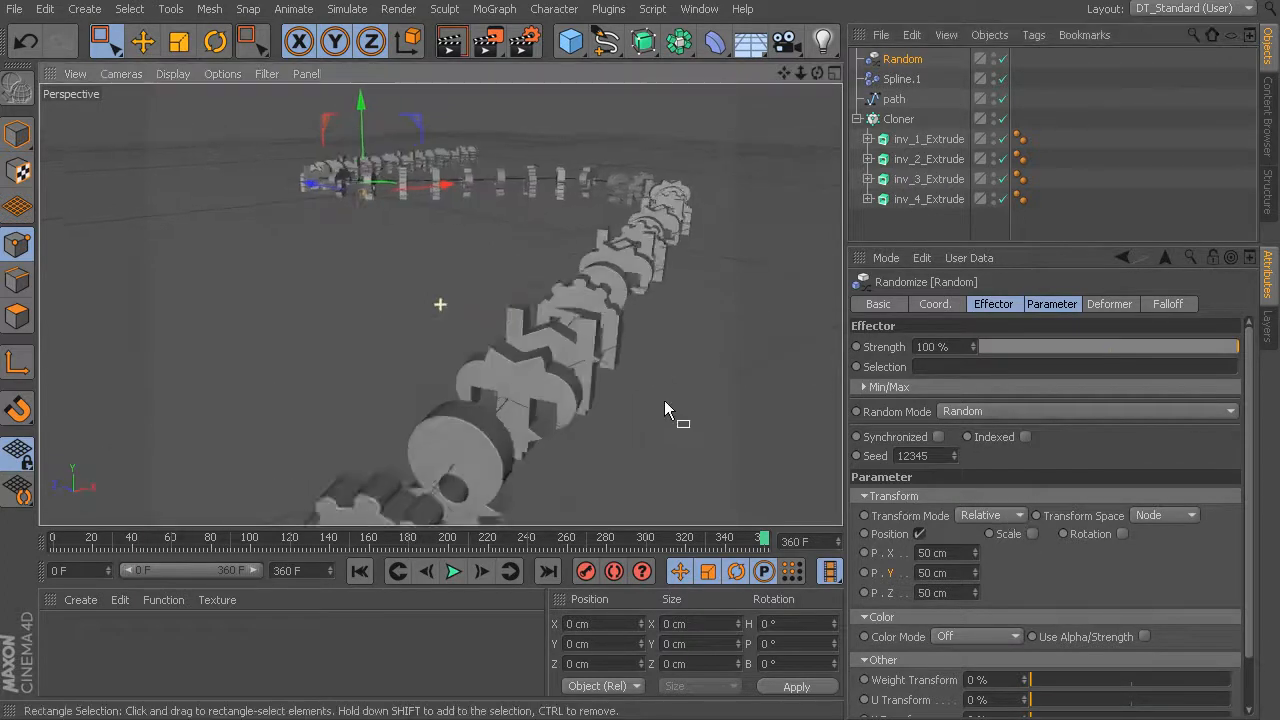
drag(974, 552, 985, 490)
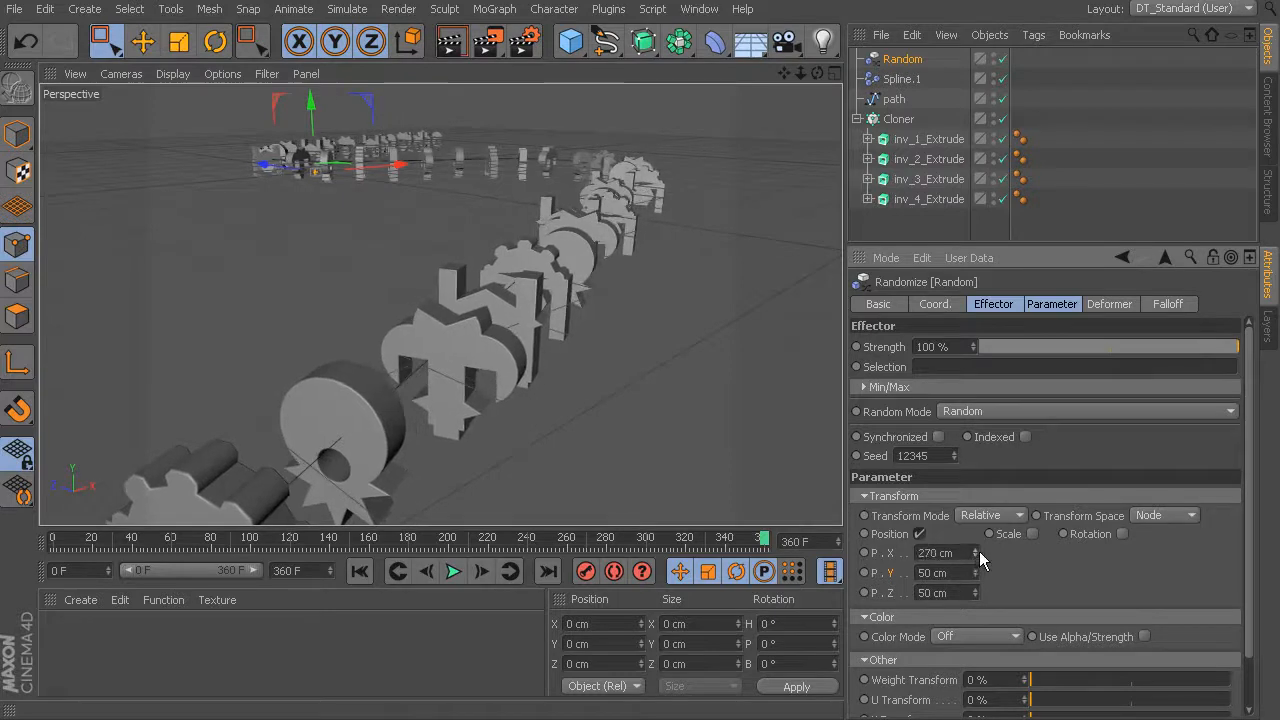
Set the Random effector's position variation to 512 cm in X, 194 cm in Y and 110 cm in Z
mouse_move(974, 552)
mouse_down()
mouse_move(978, 520)
mouse_move(973, 565)
mouse_move(978, 540)
mouse_up()
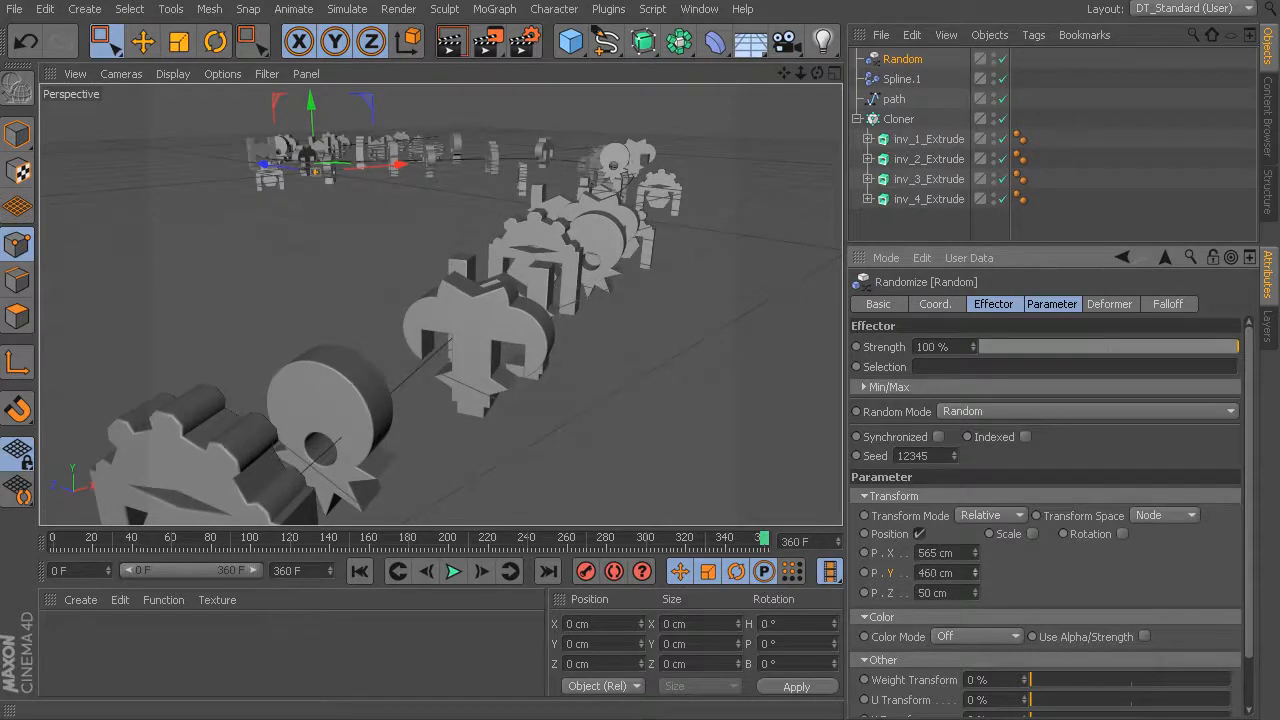
mouse_move(637, 348)
alt+mouse_down()
mouse_move(646, 339)
mouse_move(638, 346)
alt+mouse_up()
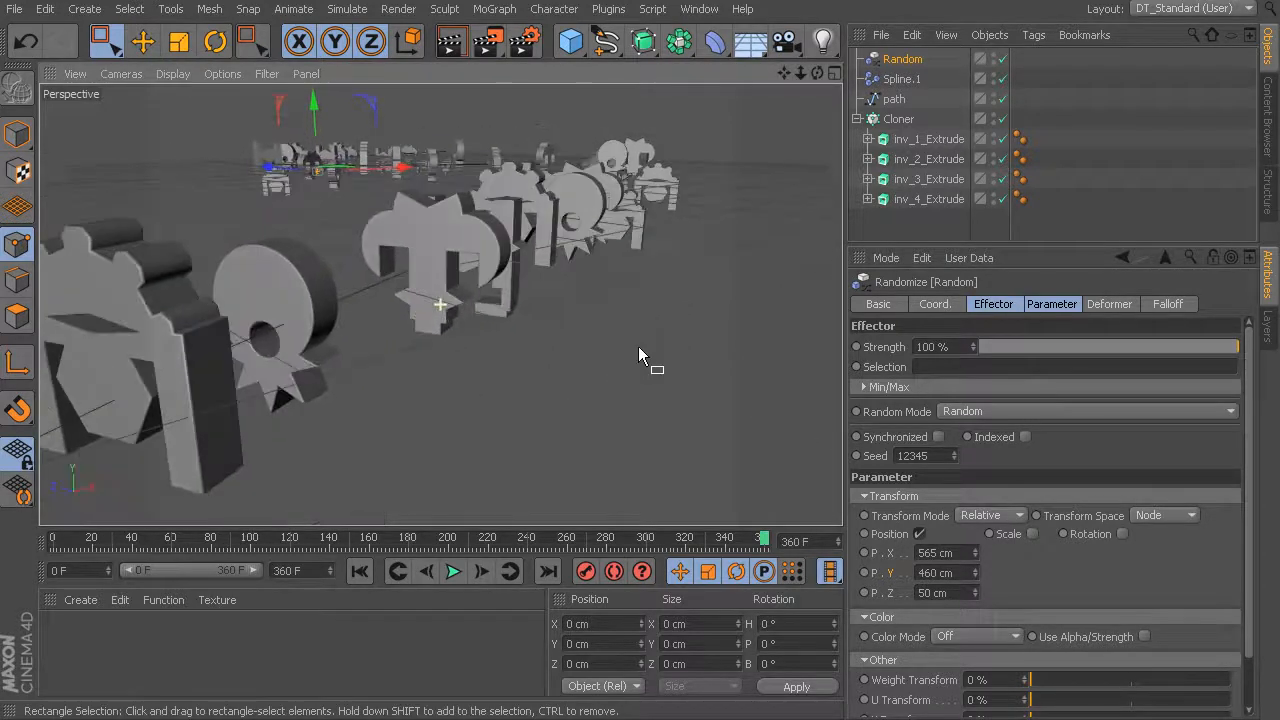
drag(976, 547, 975, 578)
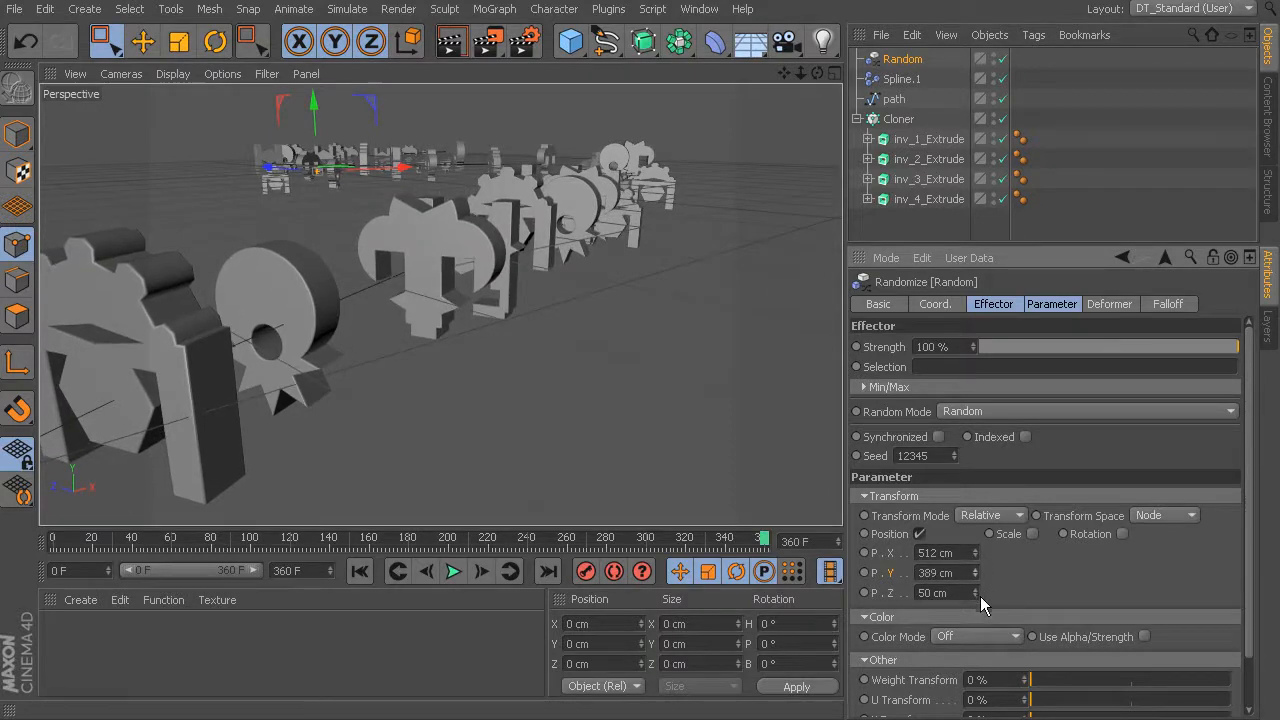
drag(976, 591, 976, 554)
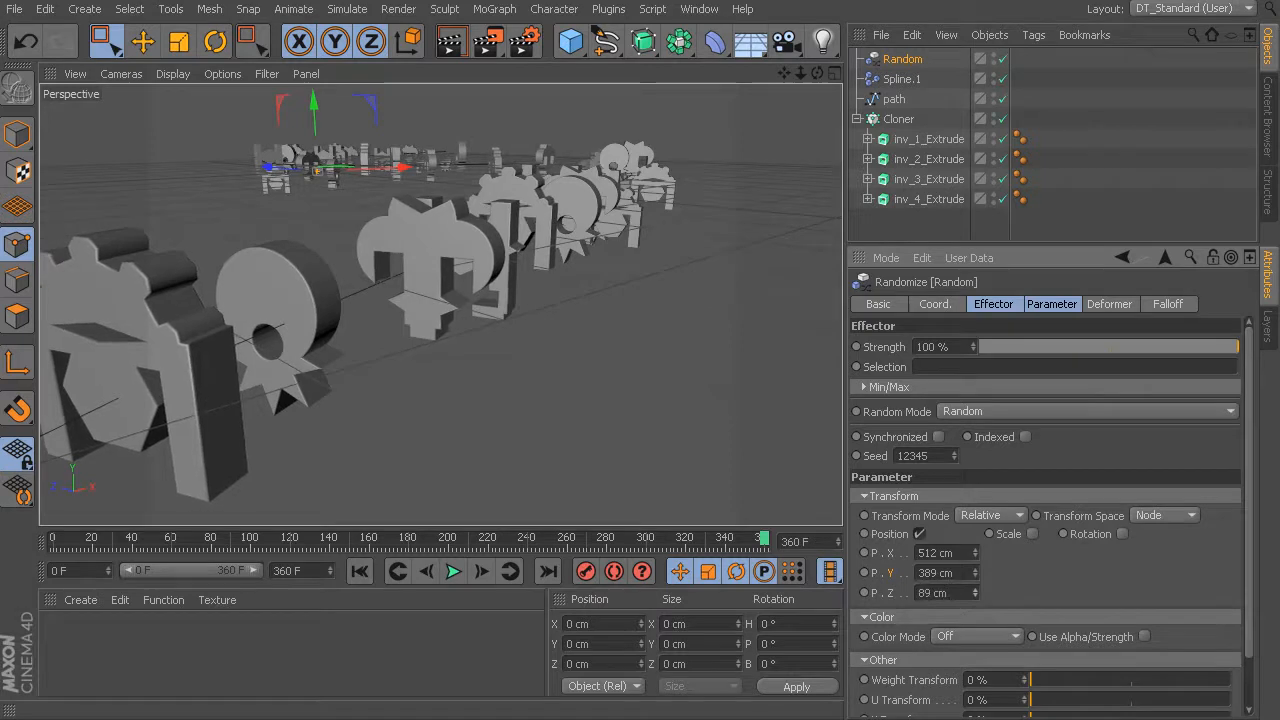
alt+drag(560, 230, 652, 238)
drag(976, 578, 925, 600)
alt+drag(690, 296, 750, 222)
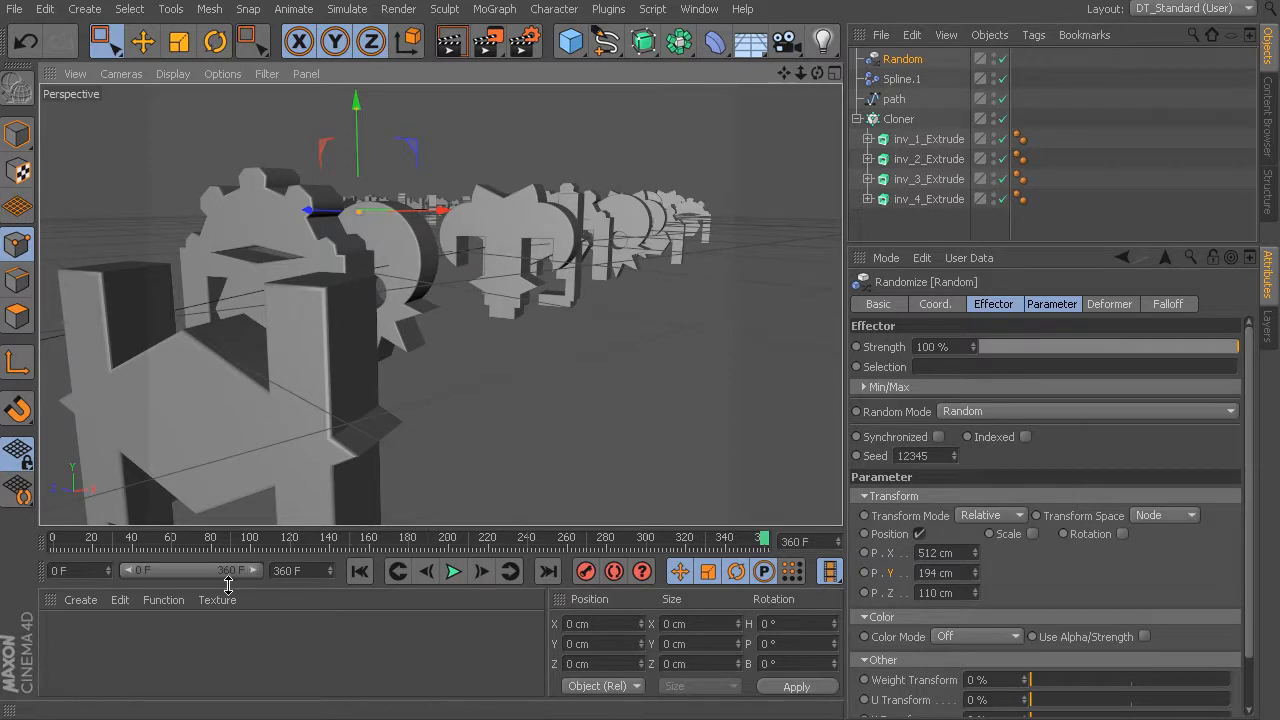
Keyframe the Spline effector's Offset at 0% on frame 0 and 100% on frame 360, and scrub the timeline to check the motion
drag(130, 551, 53, 545)
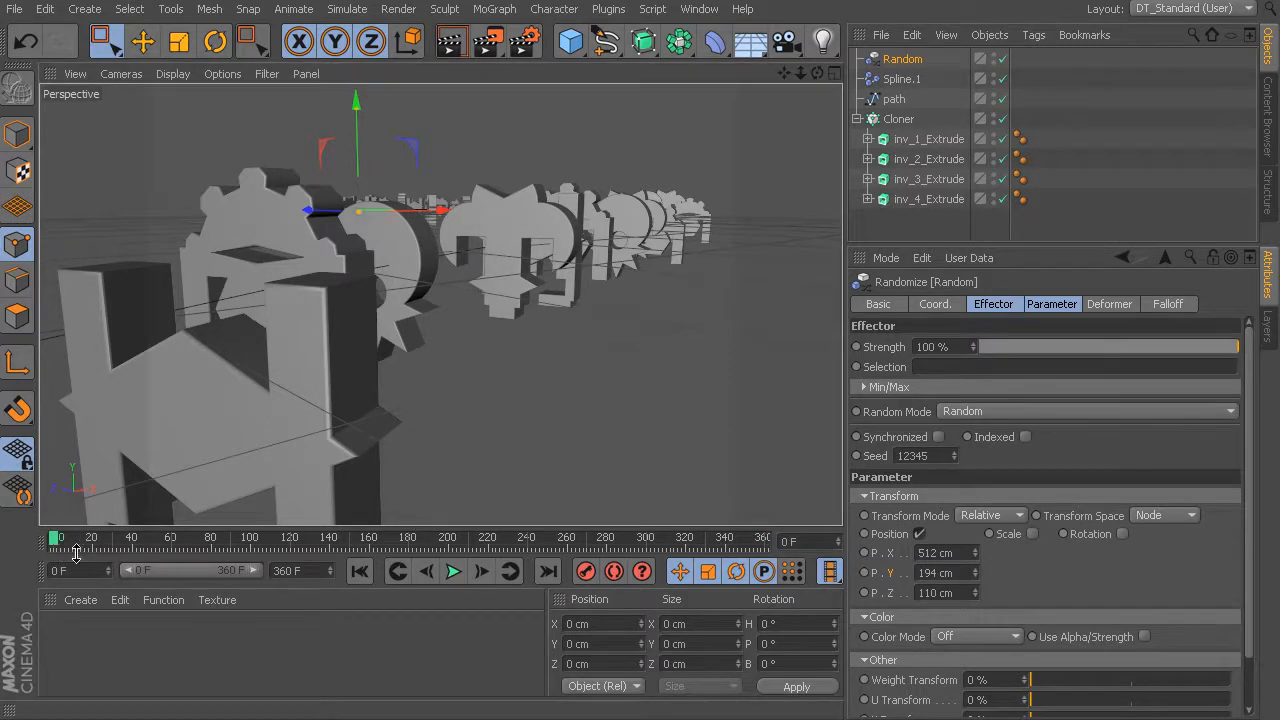
click(908, 82)
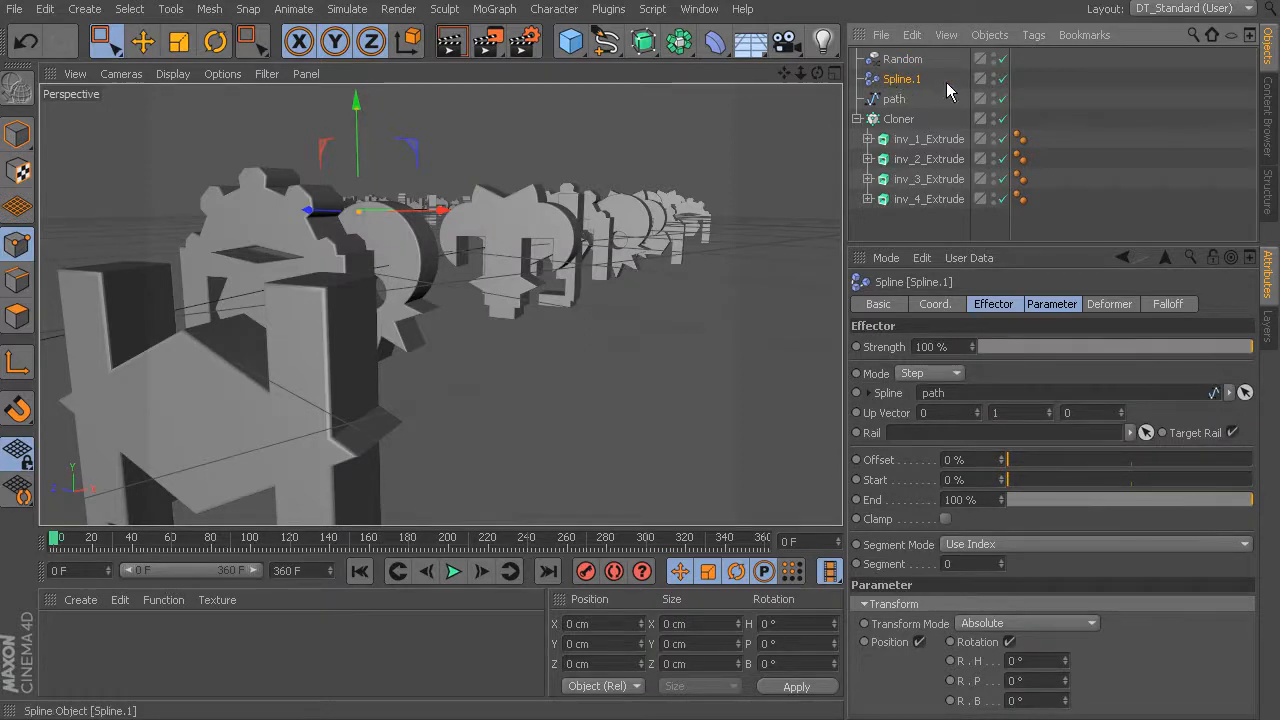
ctrl+click(856, 460)
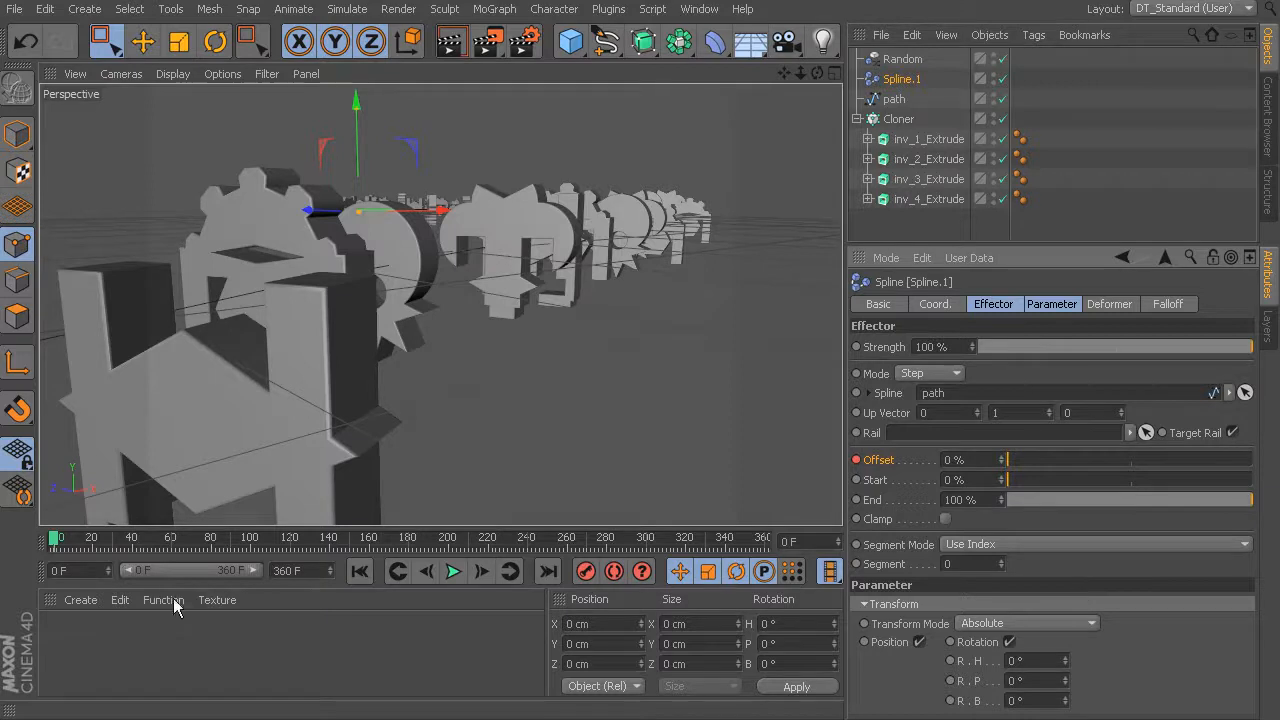
drag(55, 545, 708, 580)
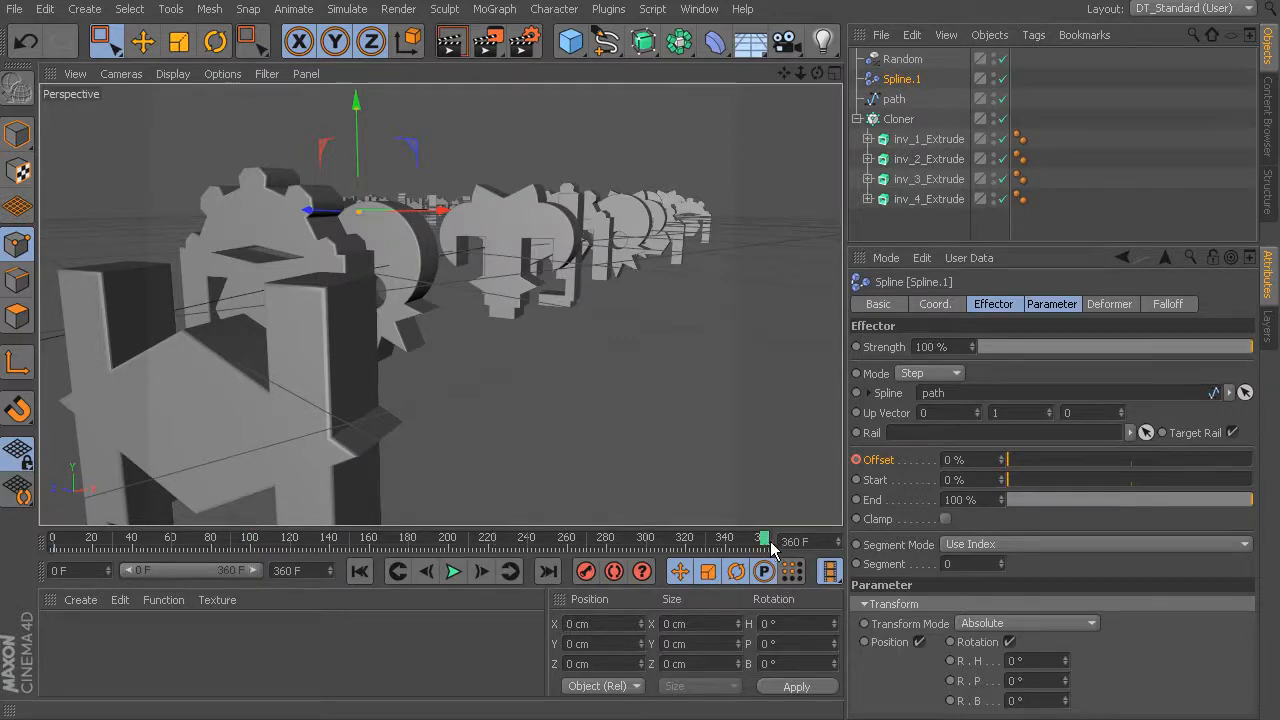
drag(1019, 465, 1261, 481)
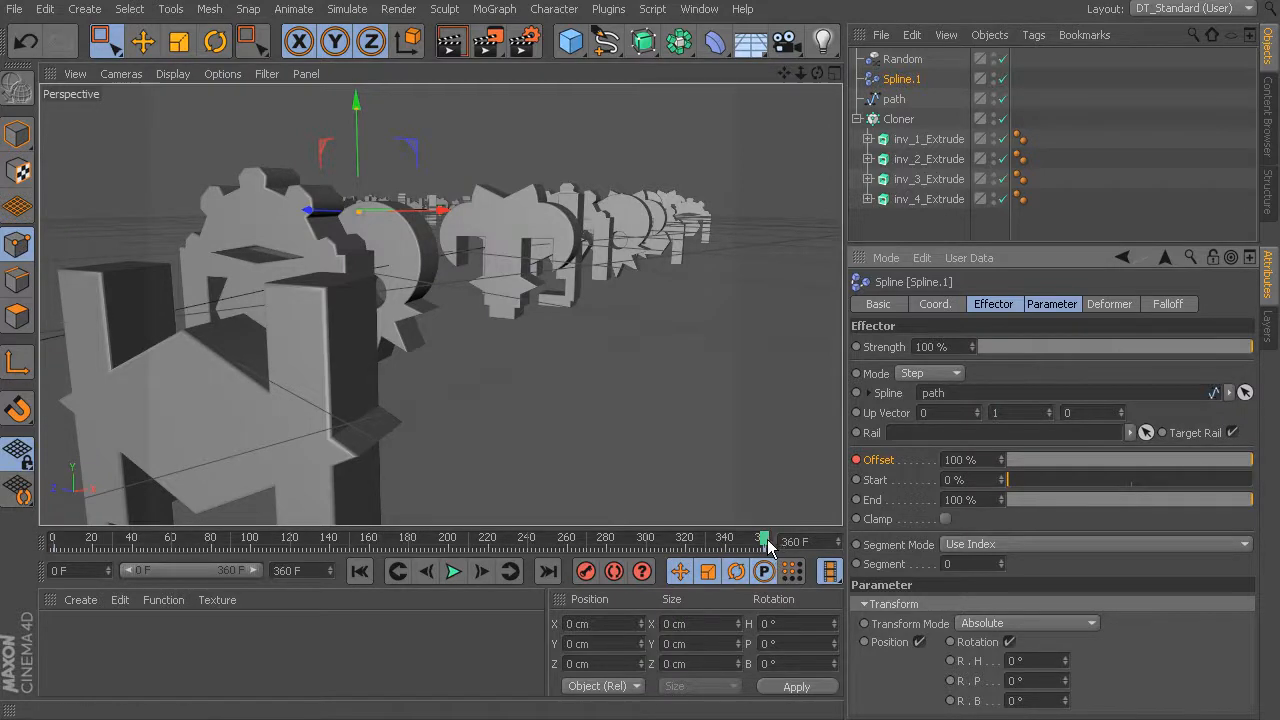
mouse_move(760, 530)
mouse_down()
mouse_move(514, 534)
mouse_move(407, 560)
mouse_move(140, 562)
mouse_move(390, 568)
mouse_move(368, 568)
mouse_up()
Enable rotation variation on the Random effector with H 10°, P 7° and B 20°
click(928, 62)
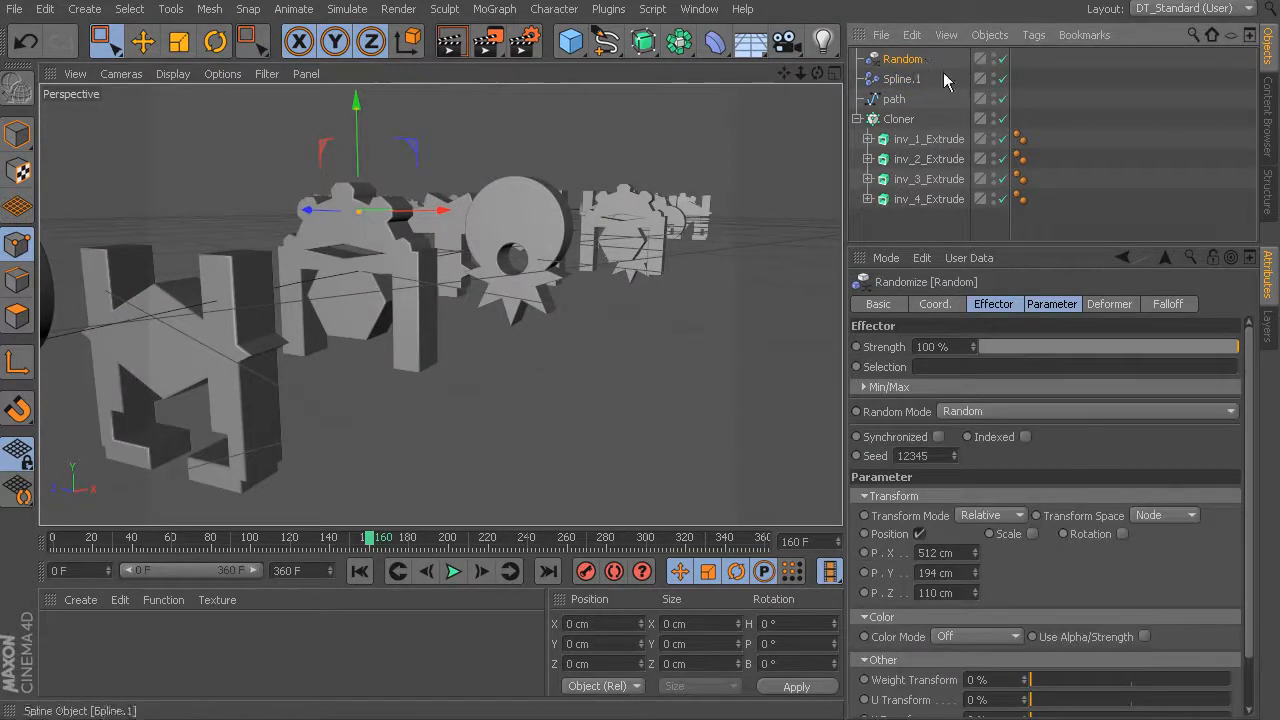
click(1122, 533)
drag(1177, 553, 1177, 536)
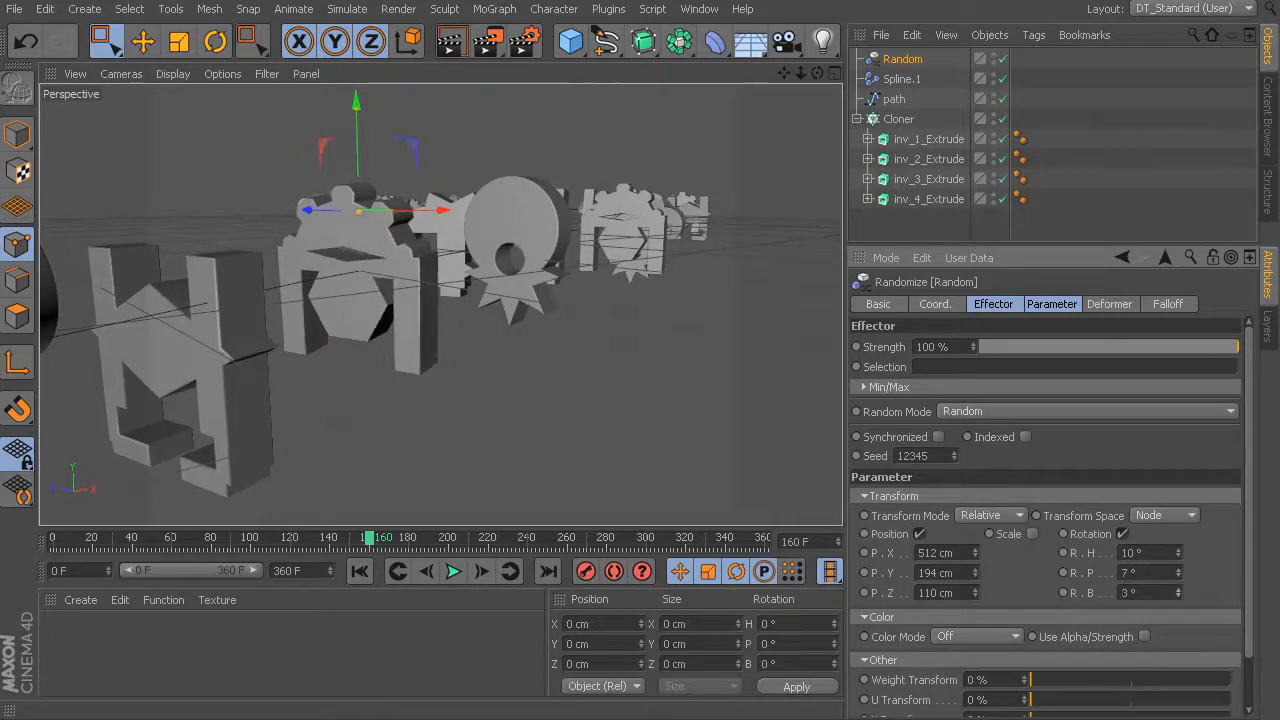
drag(1178, 592, 1178, 578)
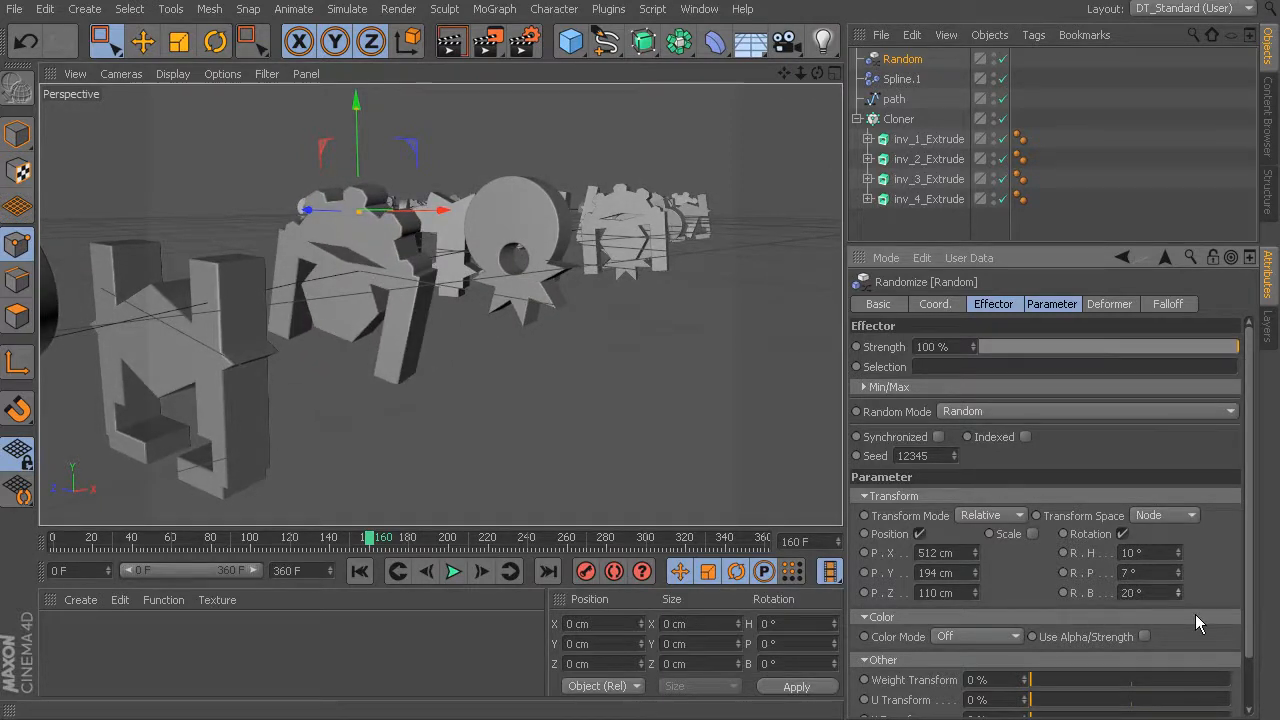
Keyframe the Random effector's position and rotation at frame 0, and at frame 360 with position 586, 258, 75 cm and rotation 23°, -5°, -29°
drag(216, 540, 38, 537)
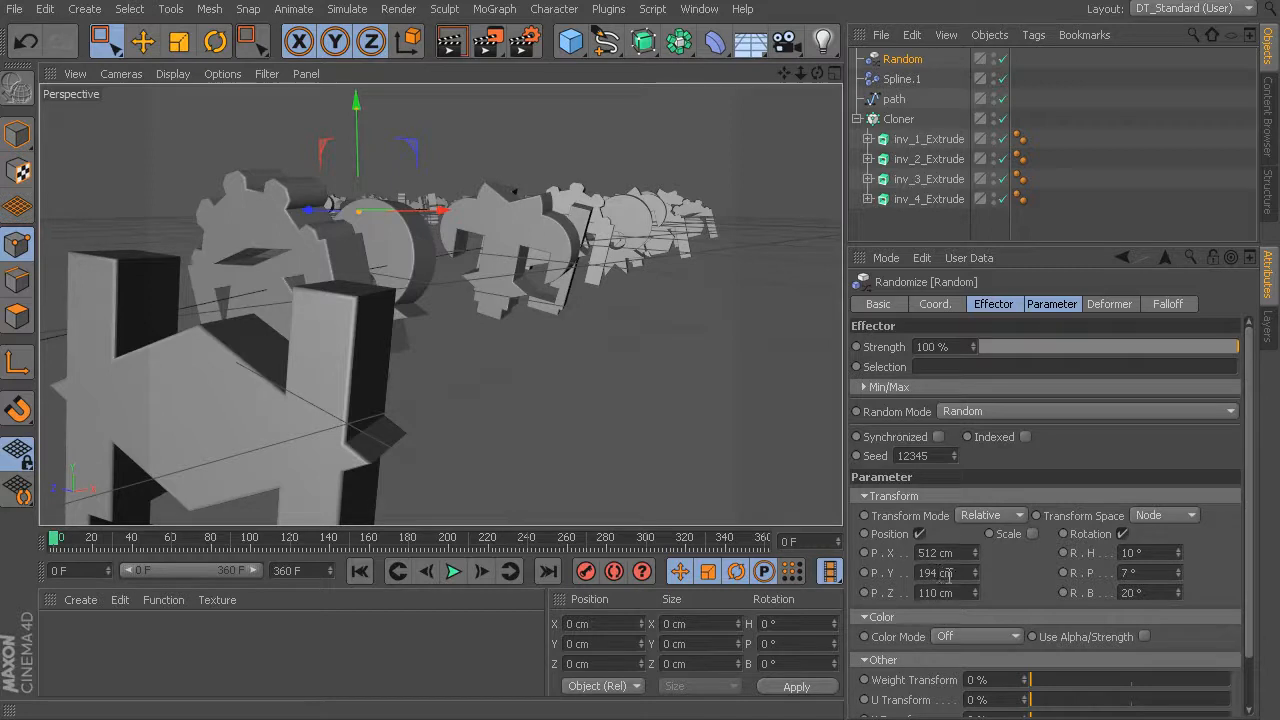
ctrl+click(865, 554)
ctrl+click(864, 574)
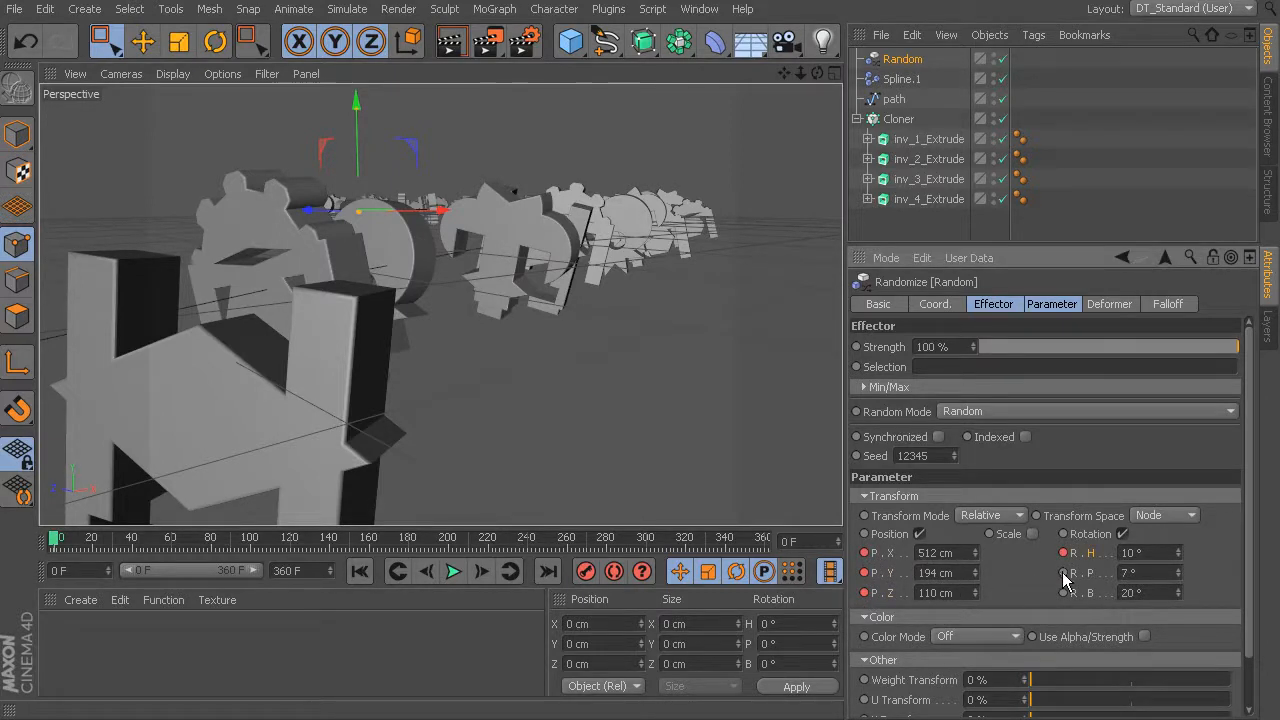
drag(389, 542, 809, 577)
mouse_move(1176, 588)
mouse_down()
mouse_move(1180, 560)
mouse_move(1179, 575)
mouse_up()
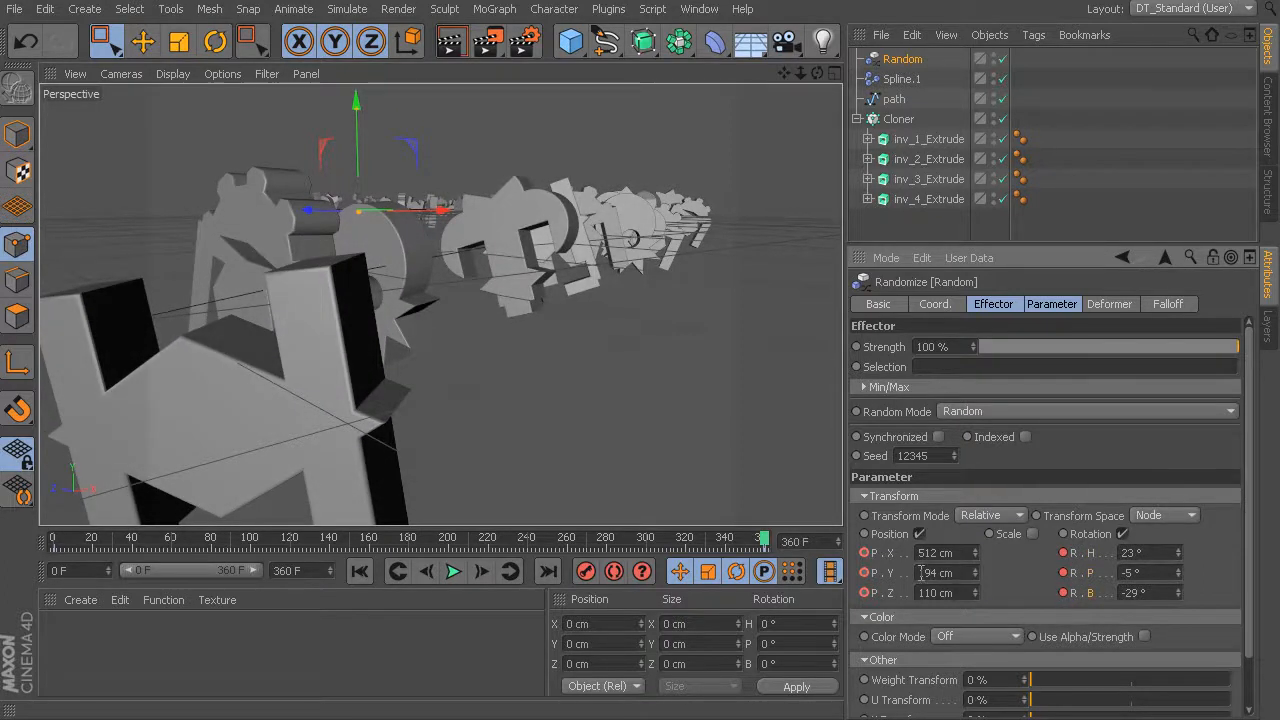
drag(975, 556, 976, 595)
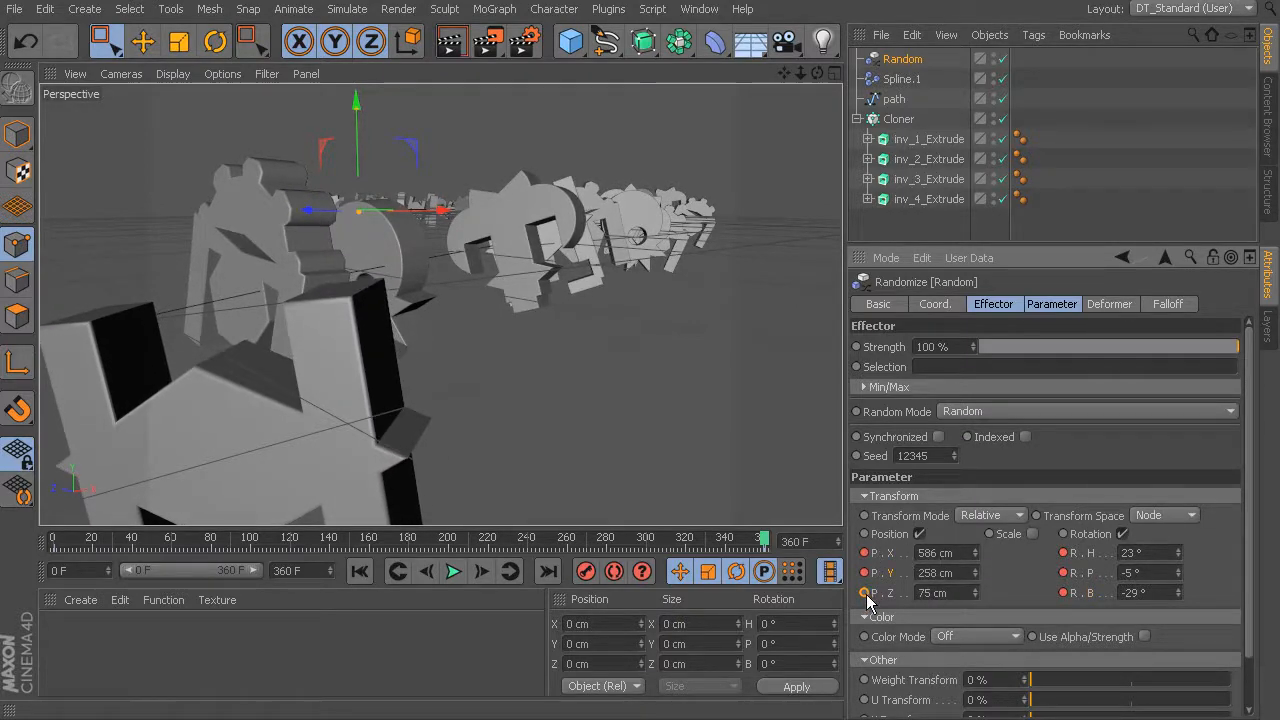
Play the animation from frame 0 and review the Cloner's effector list and the Spline effector's settings
drag(650, 540, 52, 538)
click(455, 571)
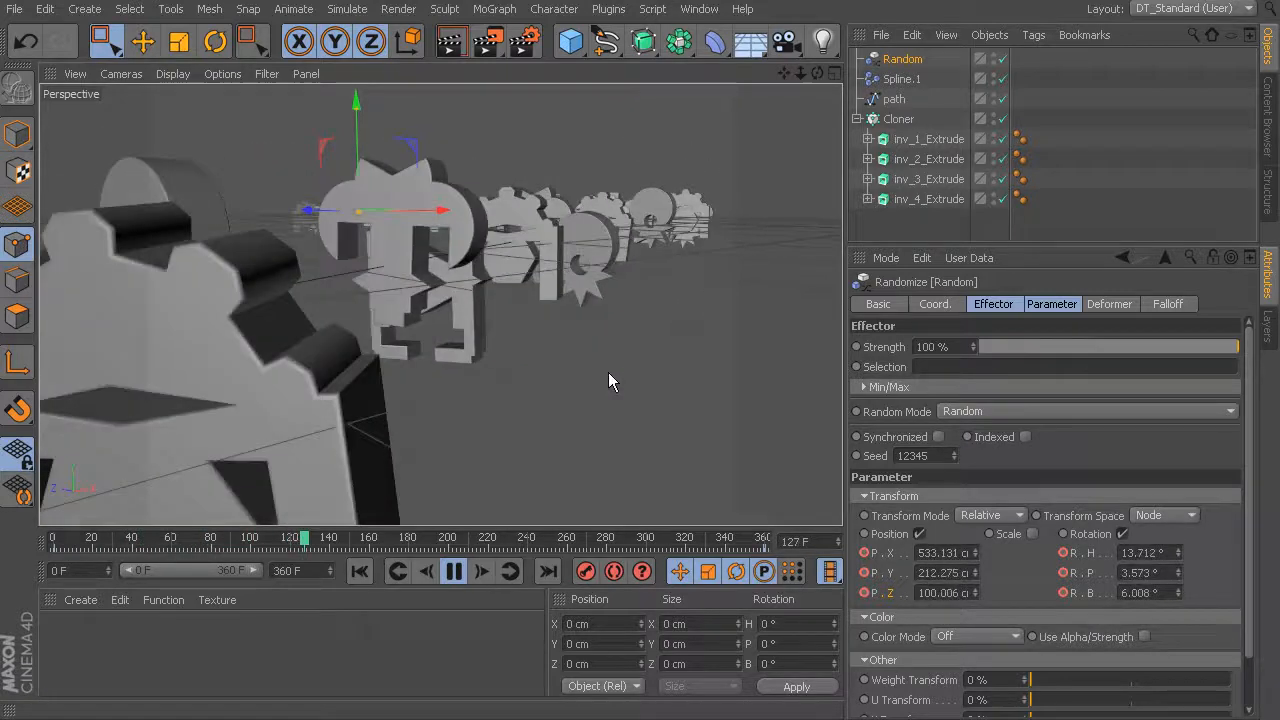
click(856, 119)
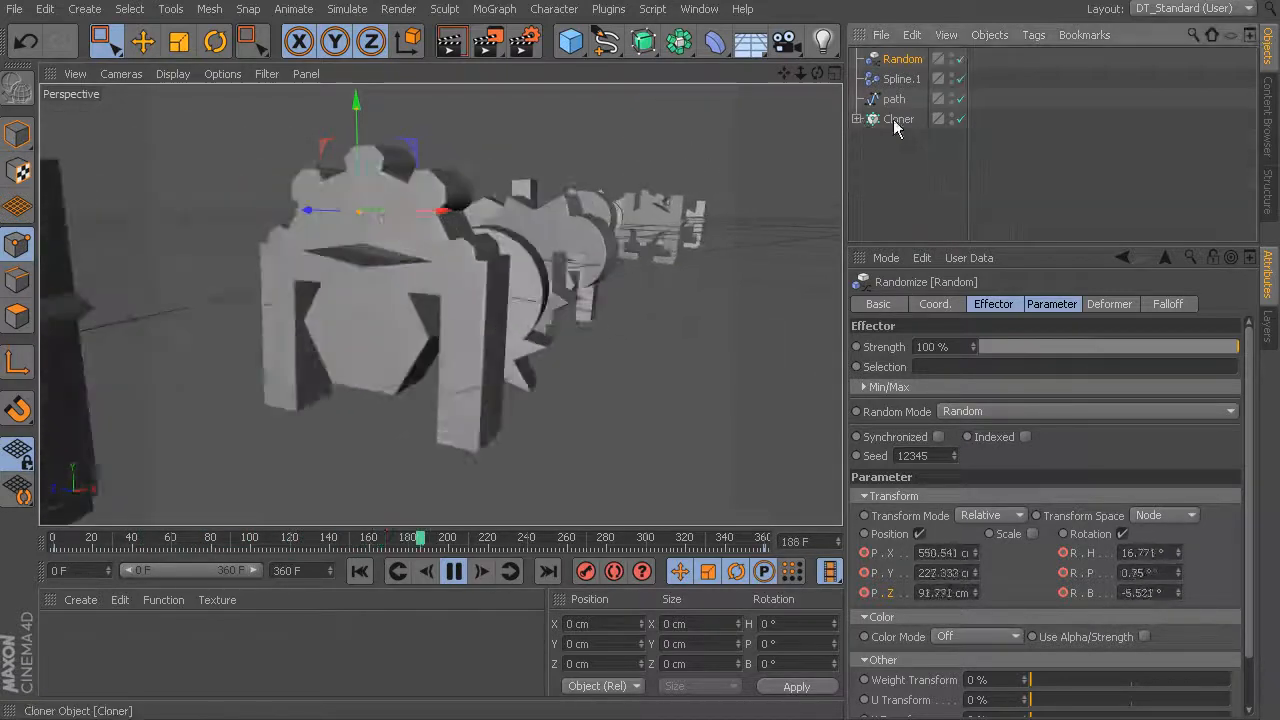
click(897, 120)
click(900, 79)
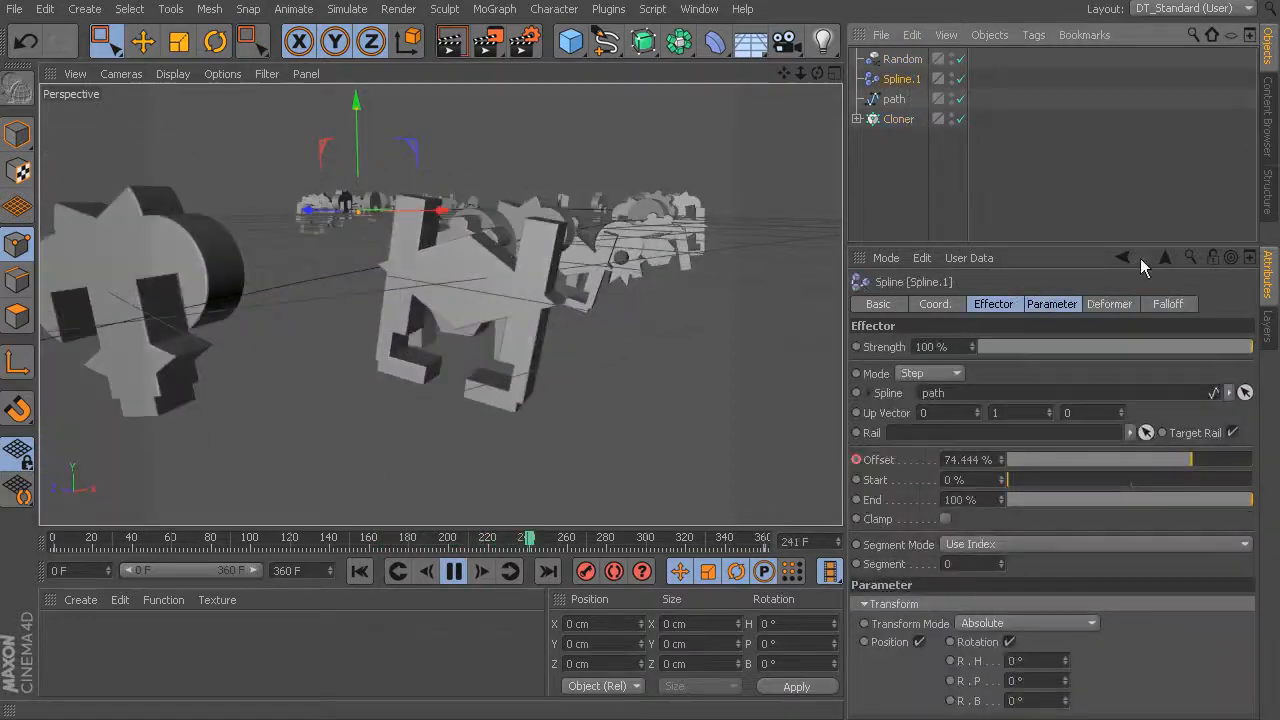
click(898, 119)
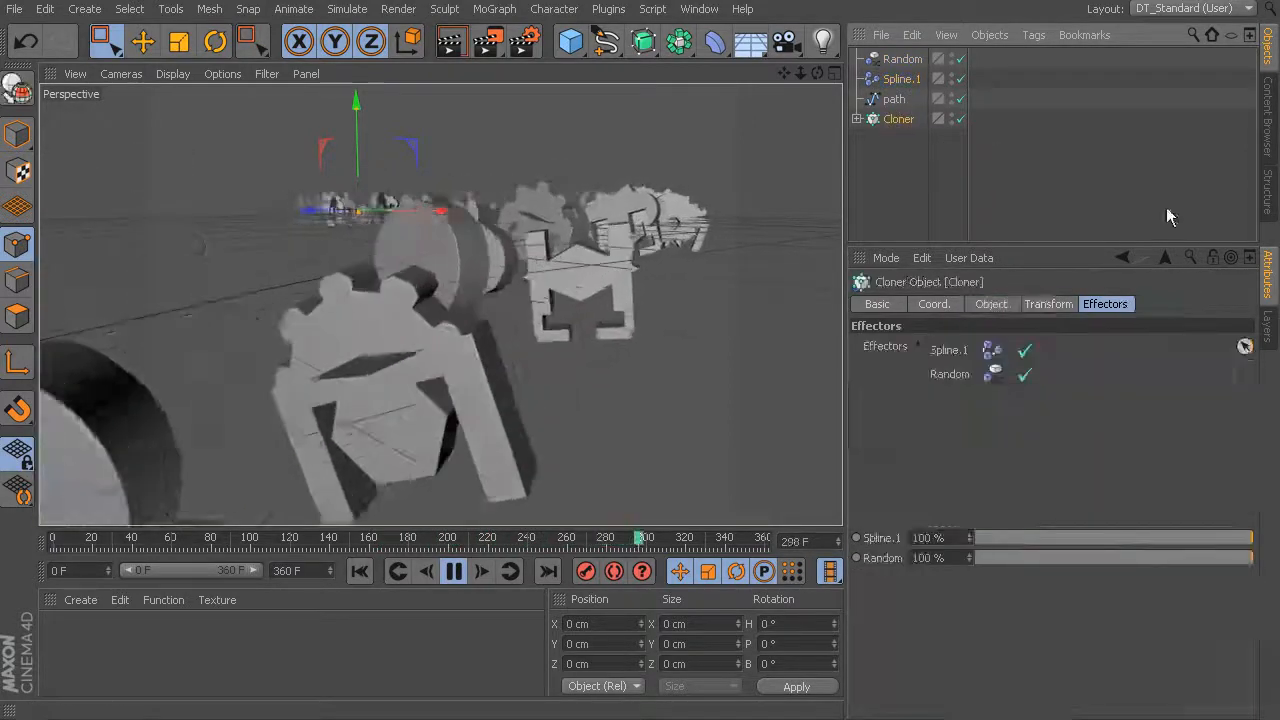
click(901, 80)
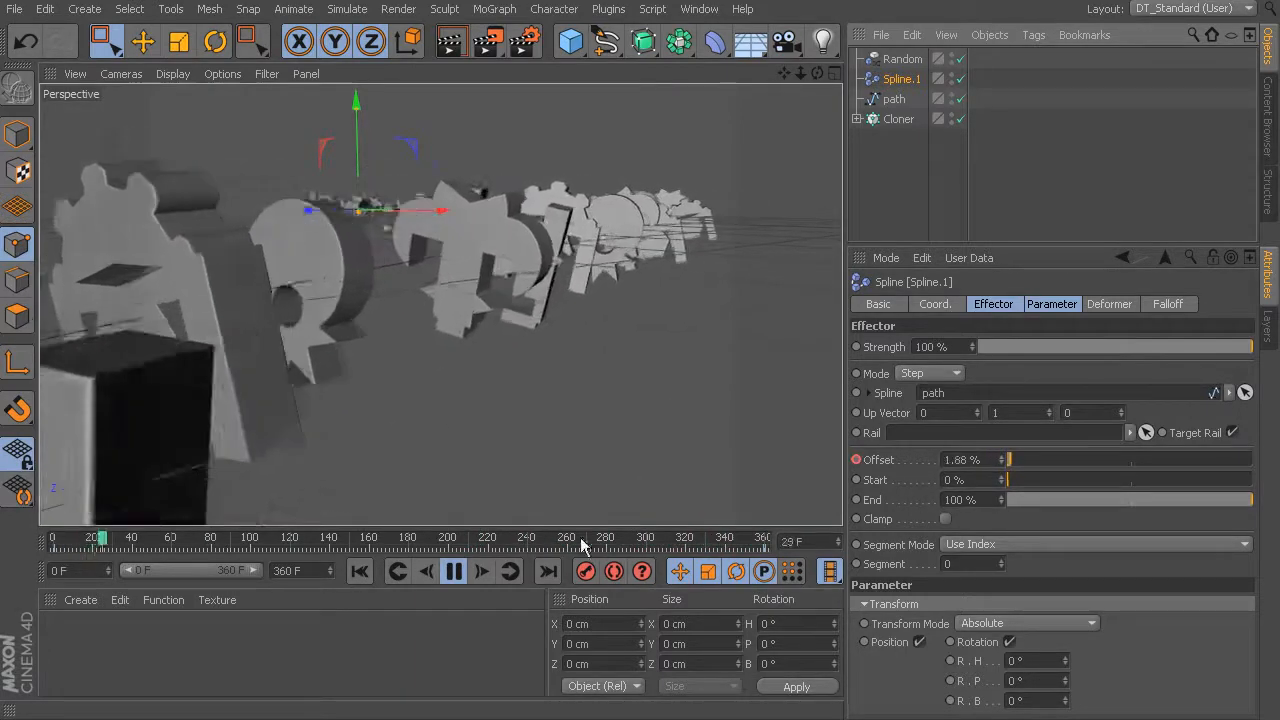
click(453, 571)
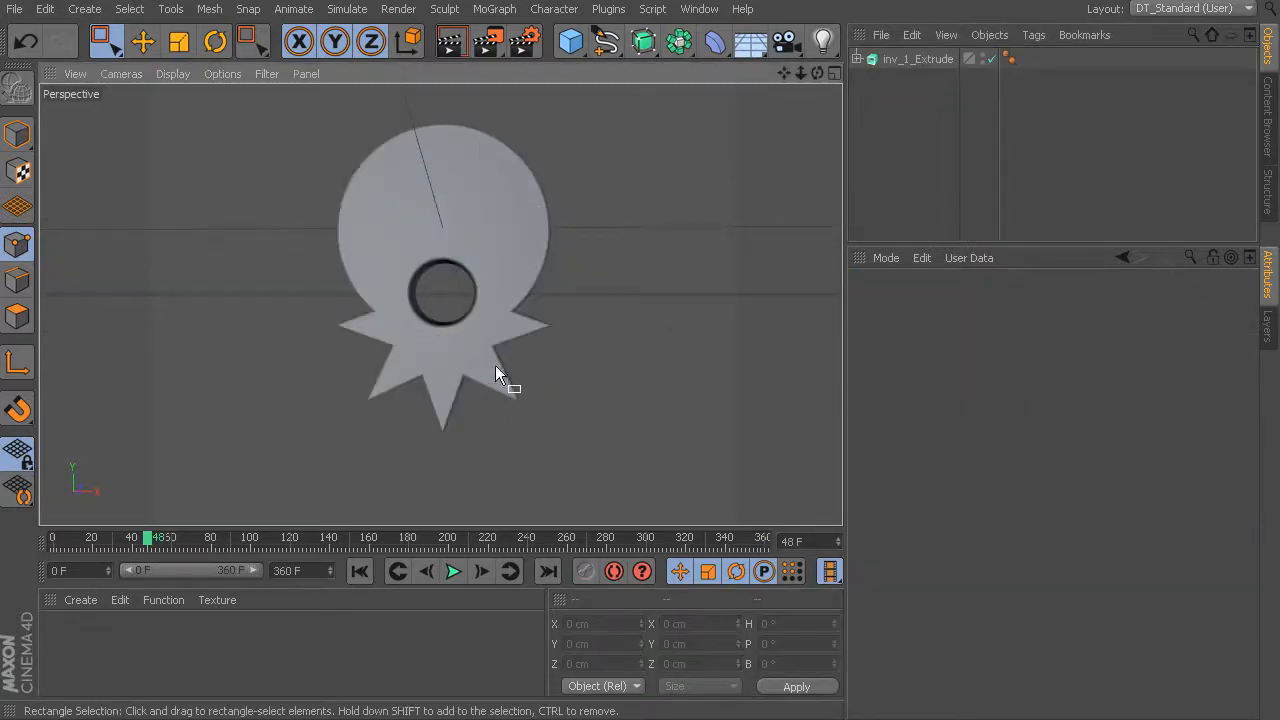
In the scene containing only inv_1_Extrude, move that shape away from the origin in the negative X direction
alt+drag(584, 310, 544, 292)
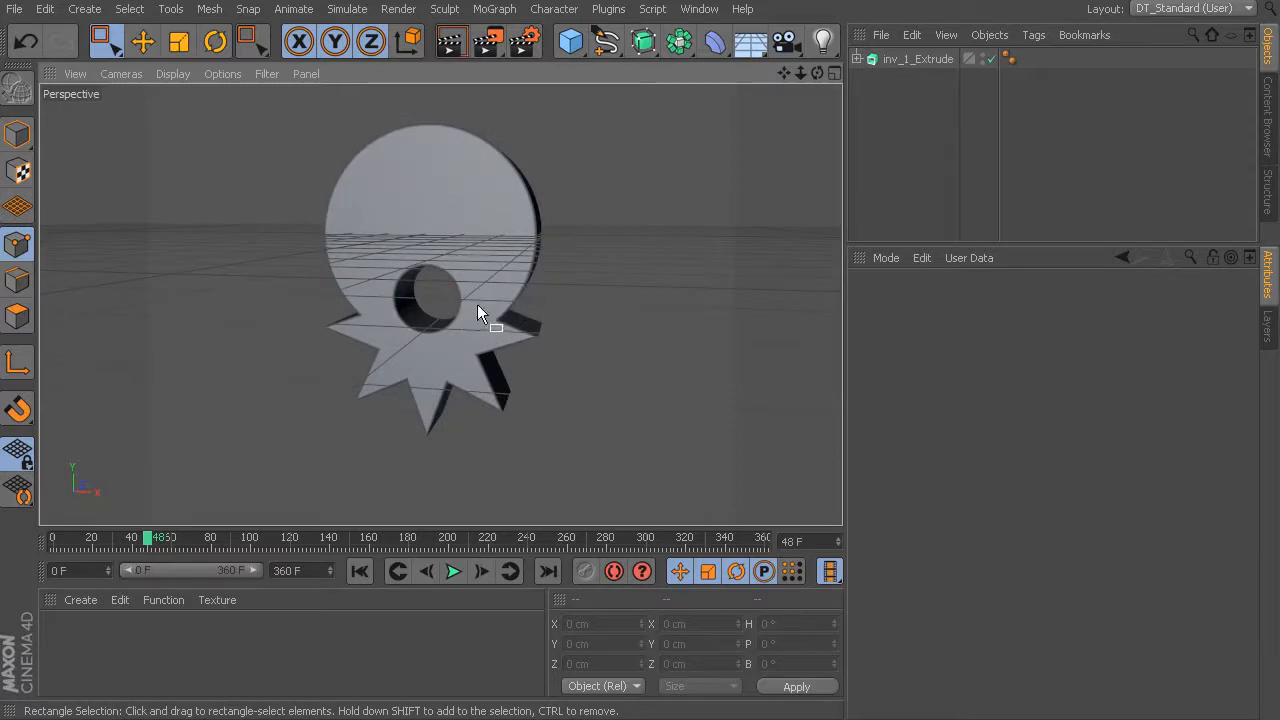
alt+drag(600, 305, 627, 303)
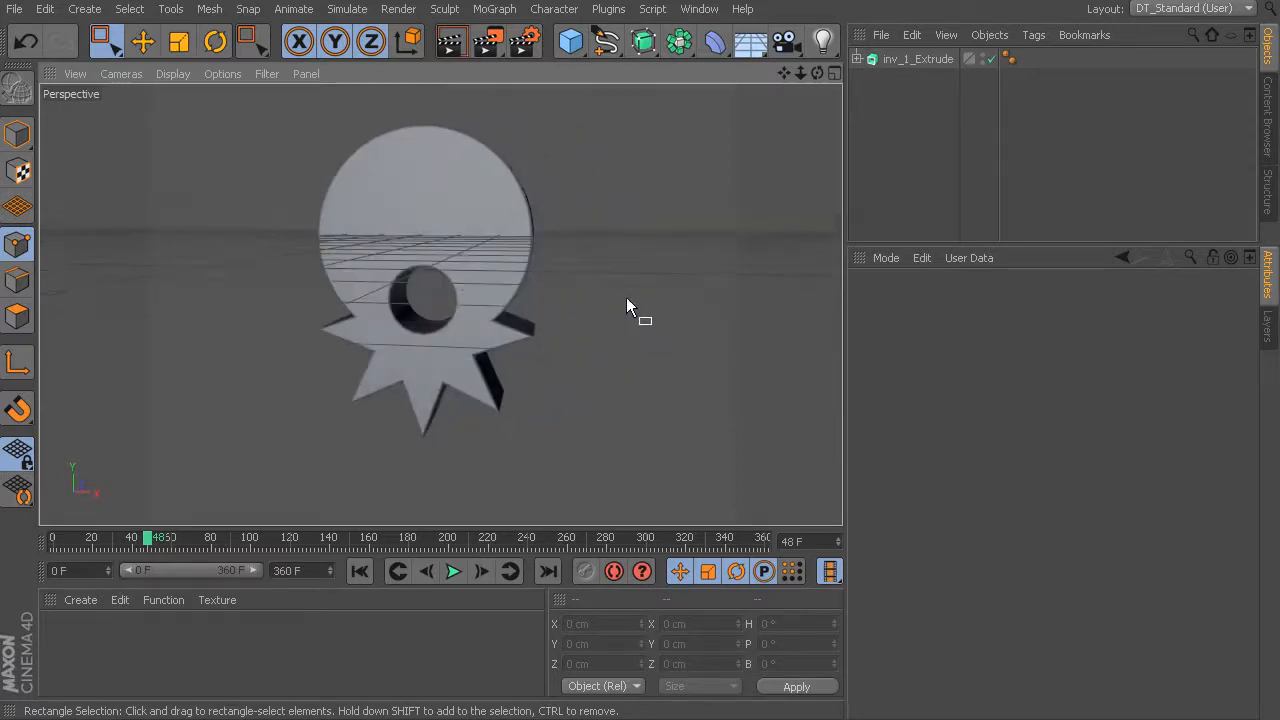
alt+drag(414, 203, 526, 264)
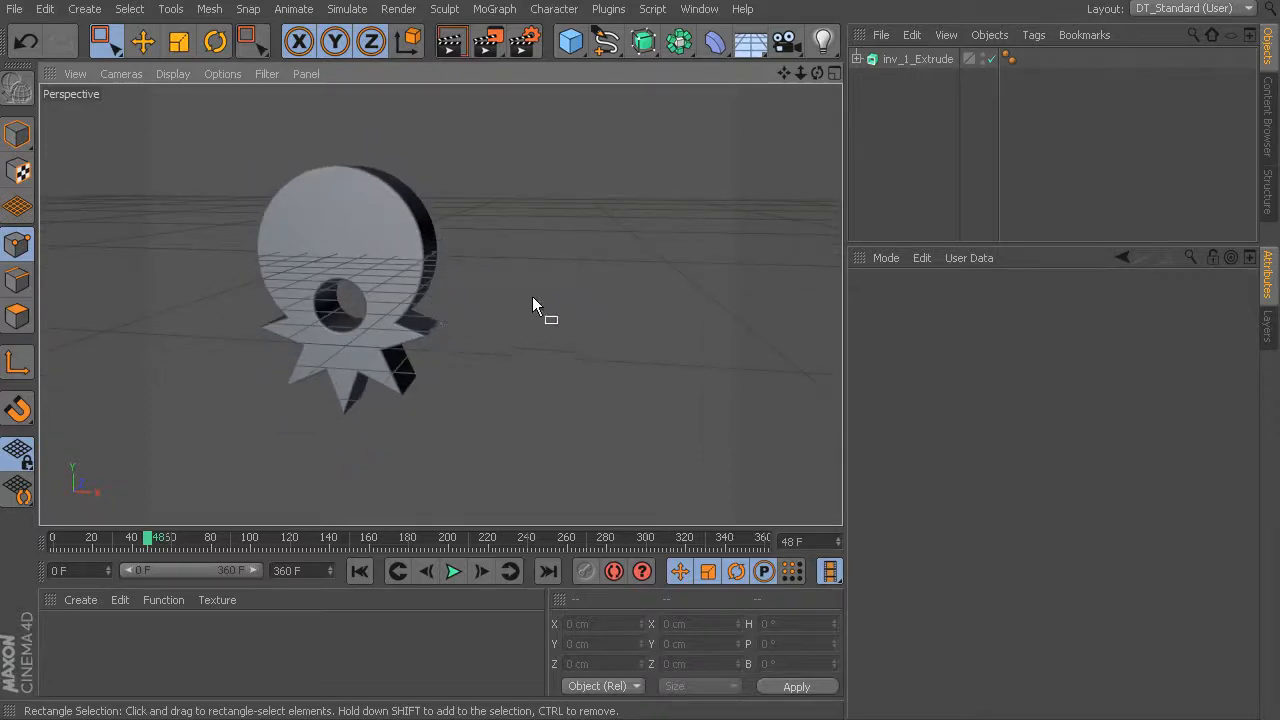
alt+drag(532, 306, 500, 346)
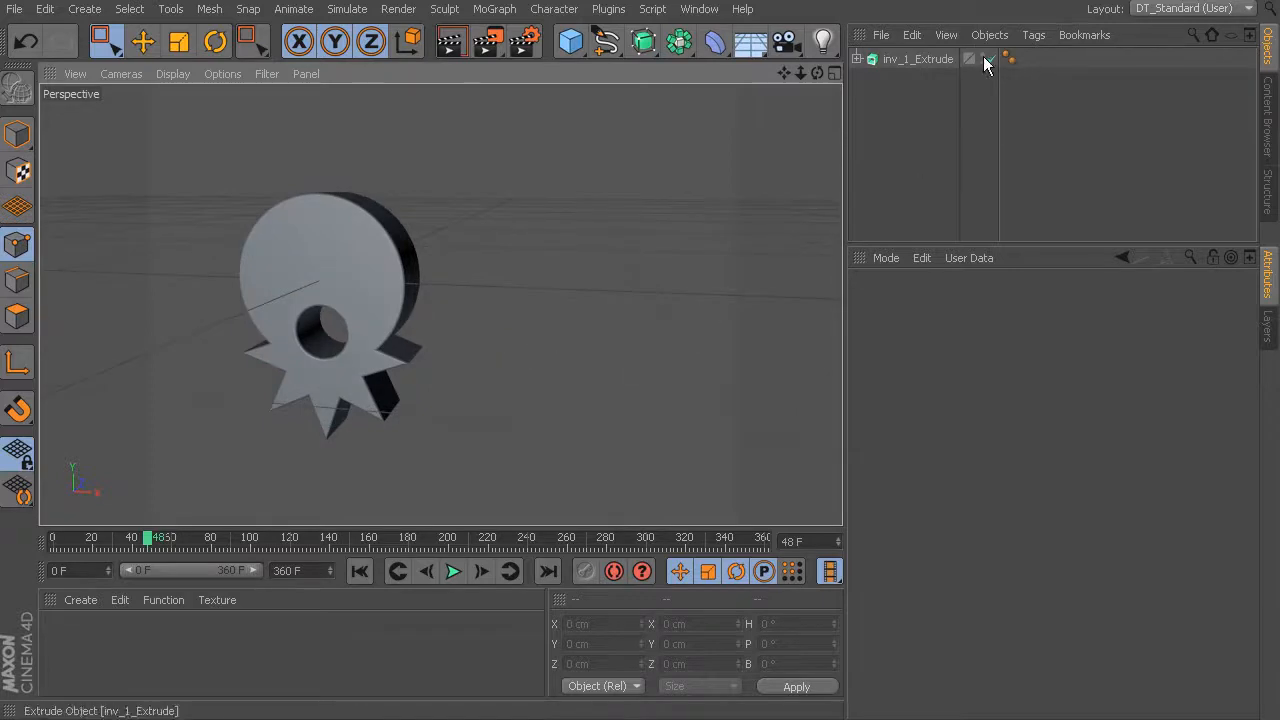
click(908, 60)
drag(423, 286, 190, 270)
alt+middle_drag(380, 256, 569, 262)
scroll(569, 262, down, 3)
drag(394, 272, 262, 271)
alt+middle_drag(375, 282, 393, 284)
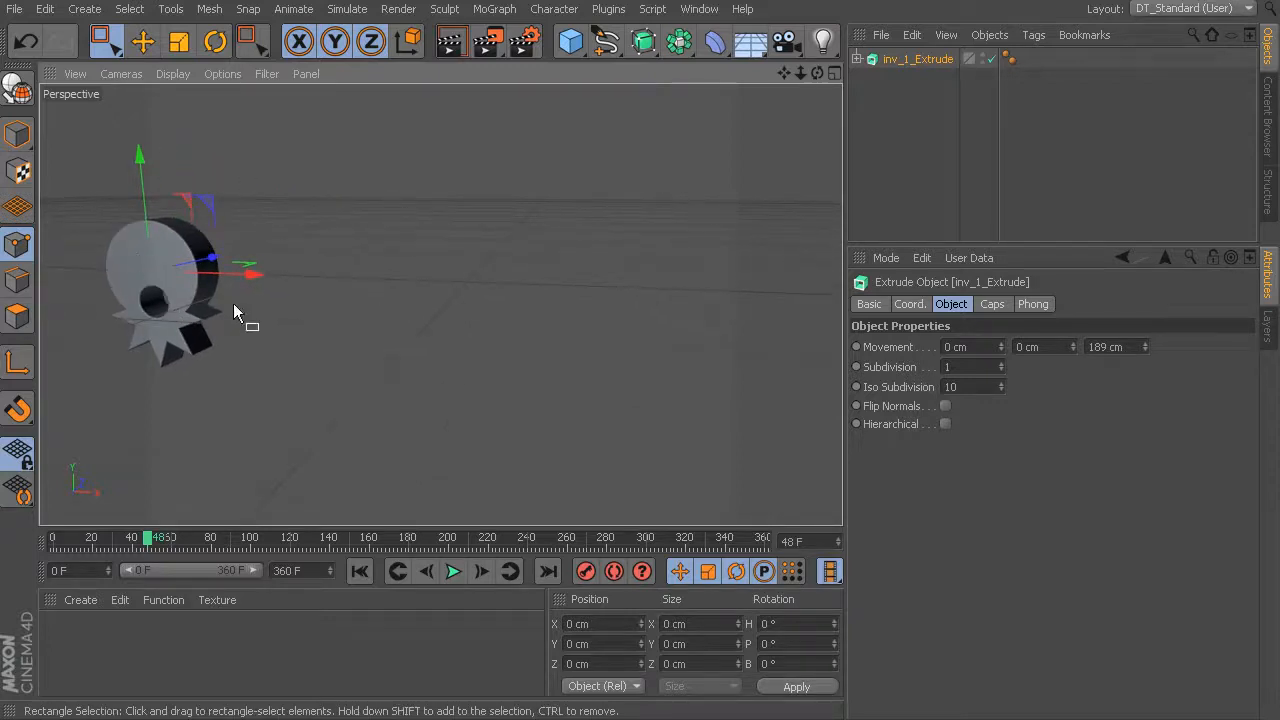
mouse_move(600, 236)
alt+mouse_down()
mouse_move(560, 256)
mouse_move(577, 246)
alt+mouse_up()
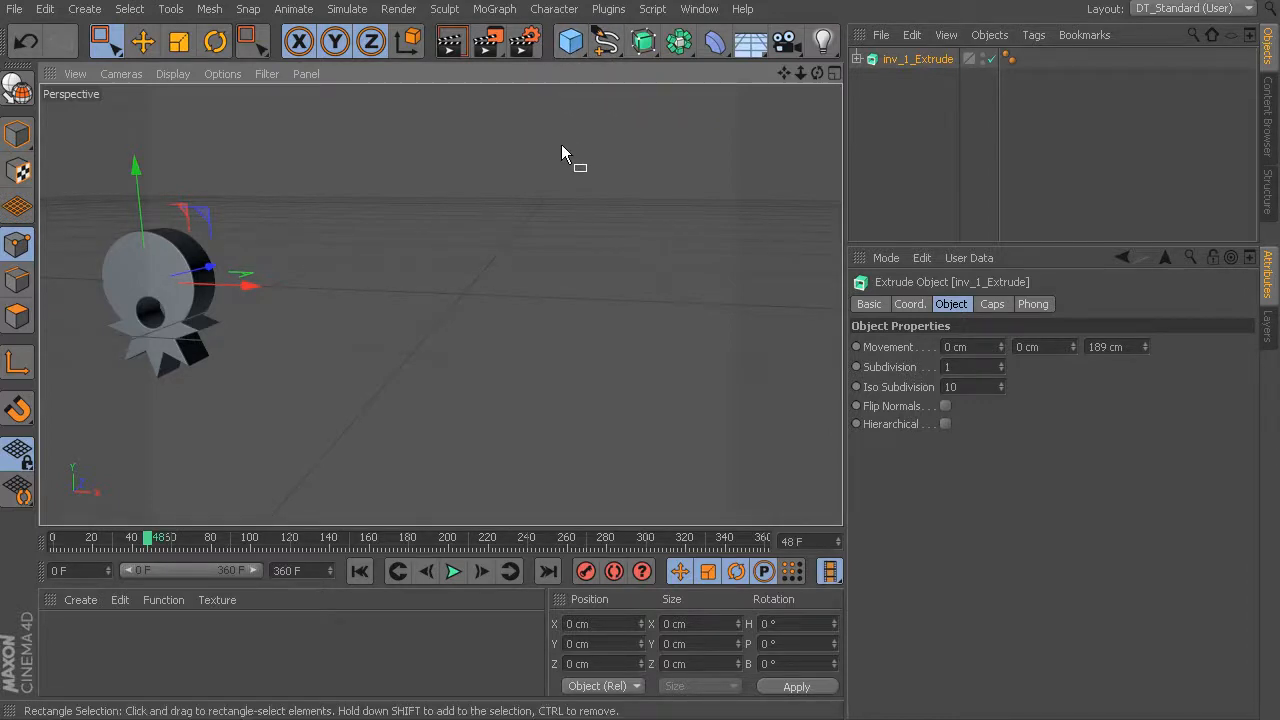
Add a Capsule primitive and set its radius to 209.5 cm and its height to 629 cm
click(573, 46)
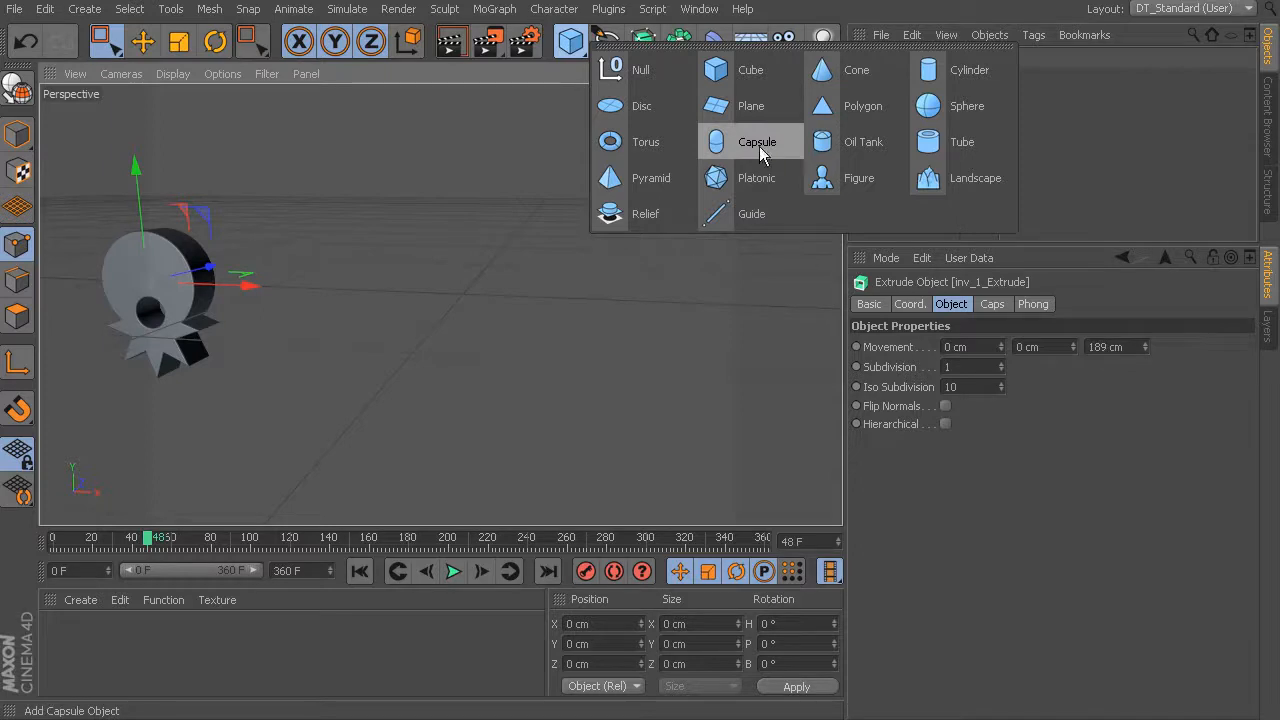
click(731, 144)
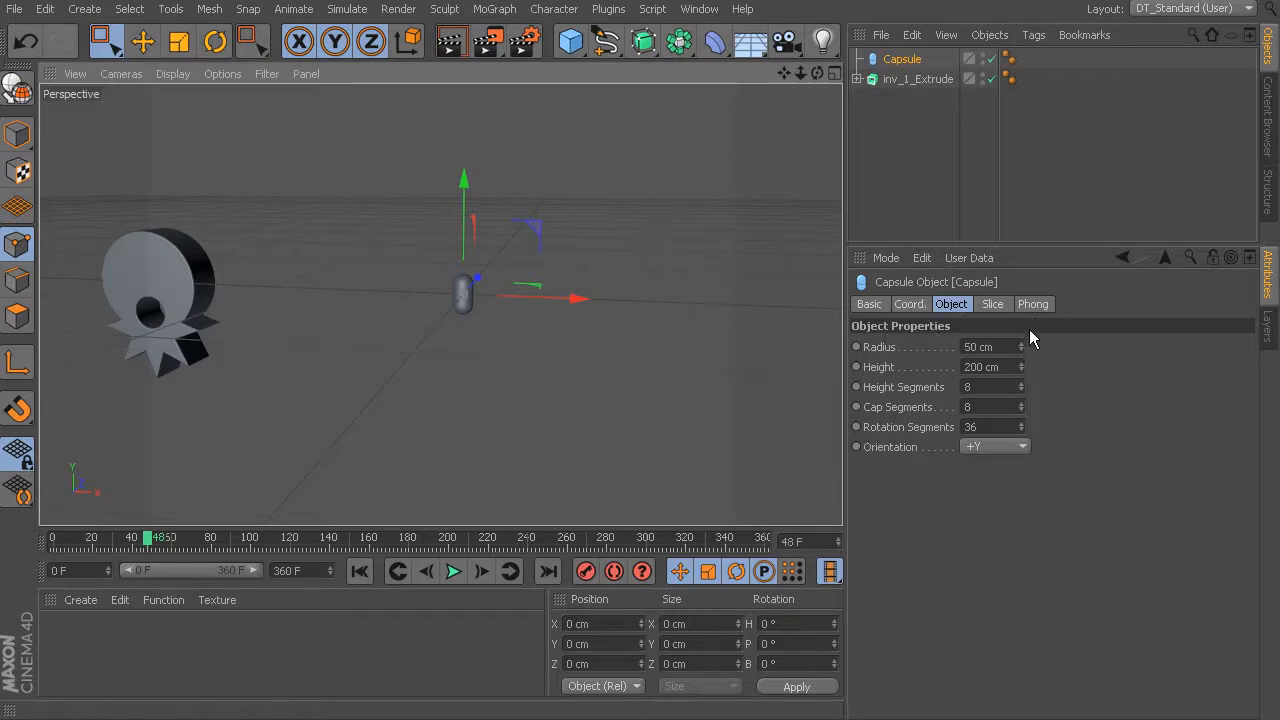
drag(1021, 347, 1022, 221)
drag(1022, 363, 1021, 237)
drag(1020, 367, 1020, 257)
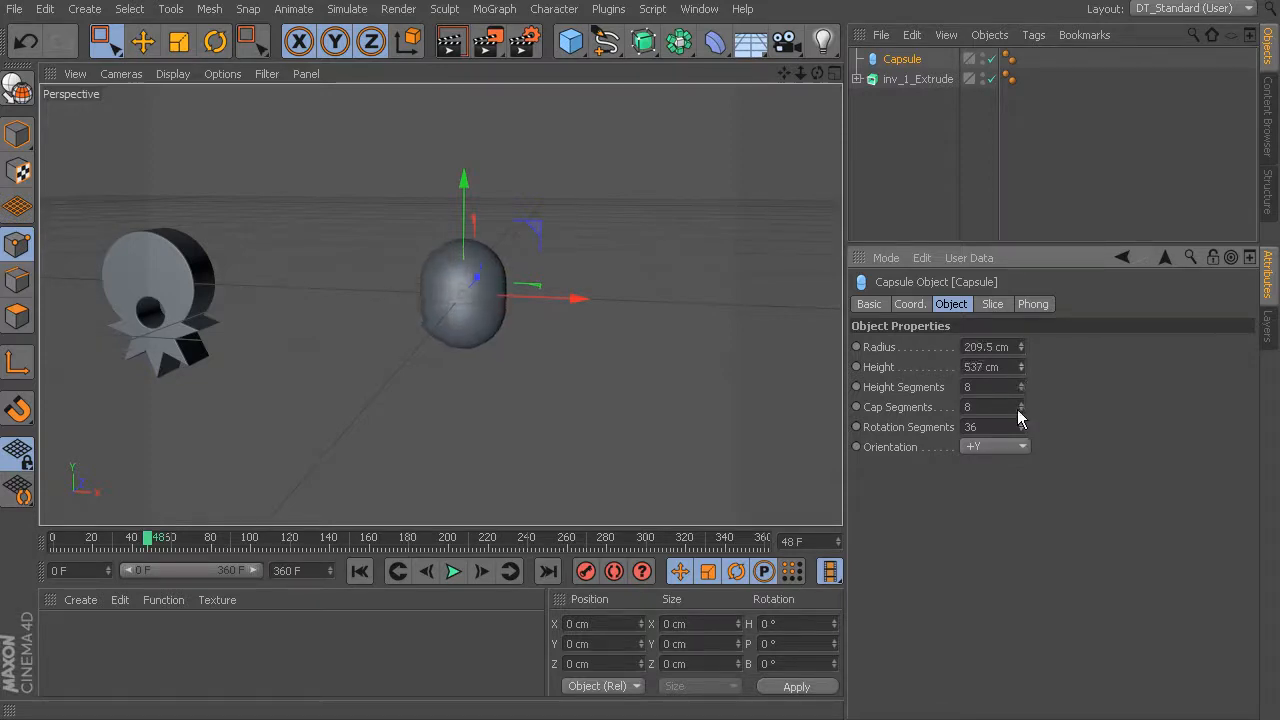
drag(1025, 371, 1025, 279)
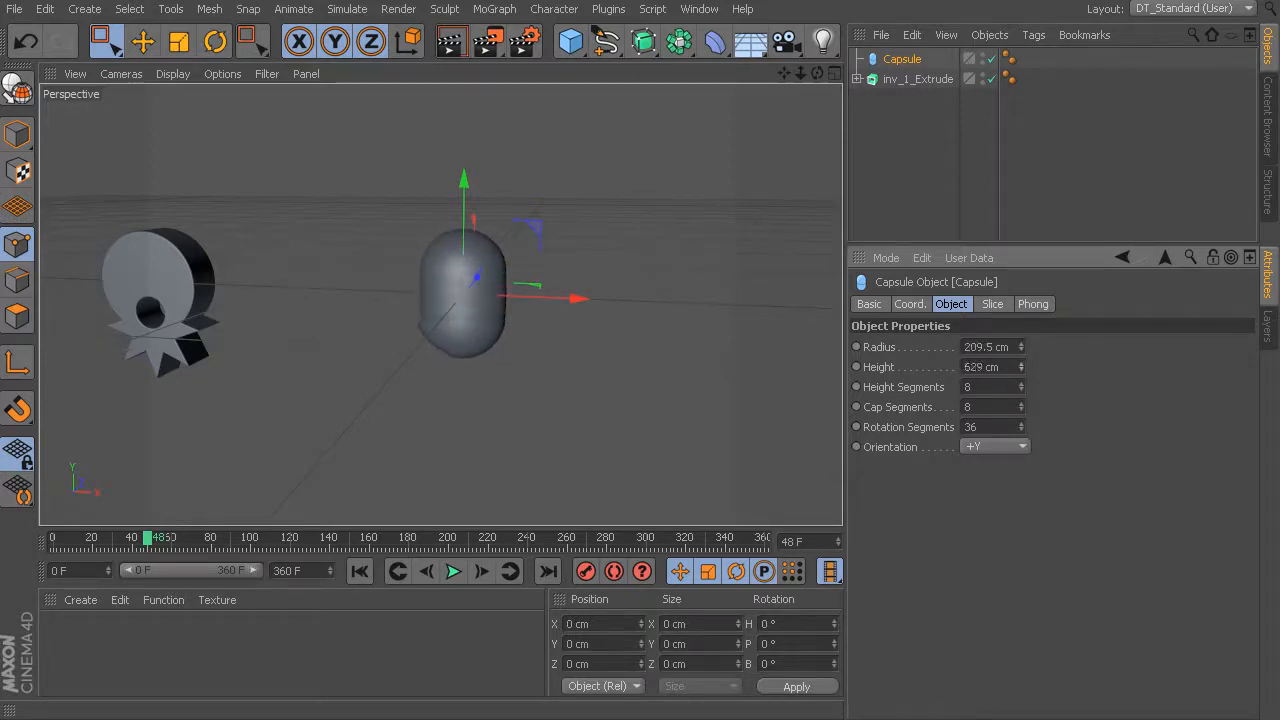
In Model mode, enlarge the capsule to about 281 cm radius and 956 cm height, and raise it to about 261 cm in Y
click(17, 134)
alt+drag(306, 225, 510, 330)
alt+middle_drag(510, 320, 449, 386)
alt+right_drag(449, 386, 536, 398)
alt+drag(385, 300, 520, 333)
drag(442, 223, 446, 176)
alt+drag(480, 230, 560, 236)
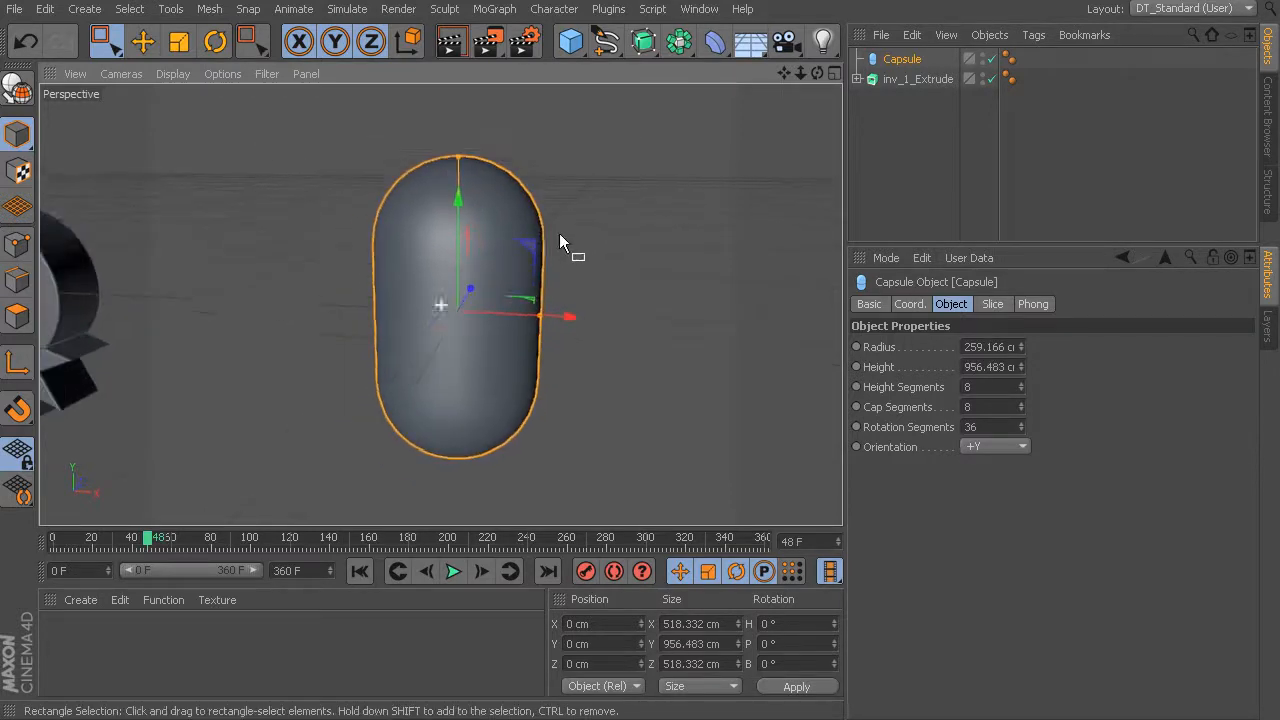
drag(542, 313, 548, 313)
drag(459, 199, 465, 120)
alt+middle_drag(522, 177, 520, 223)
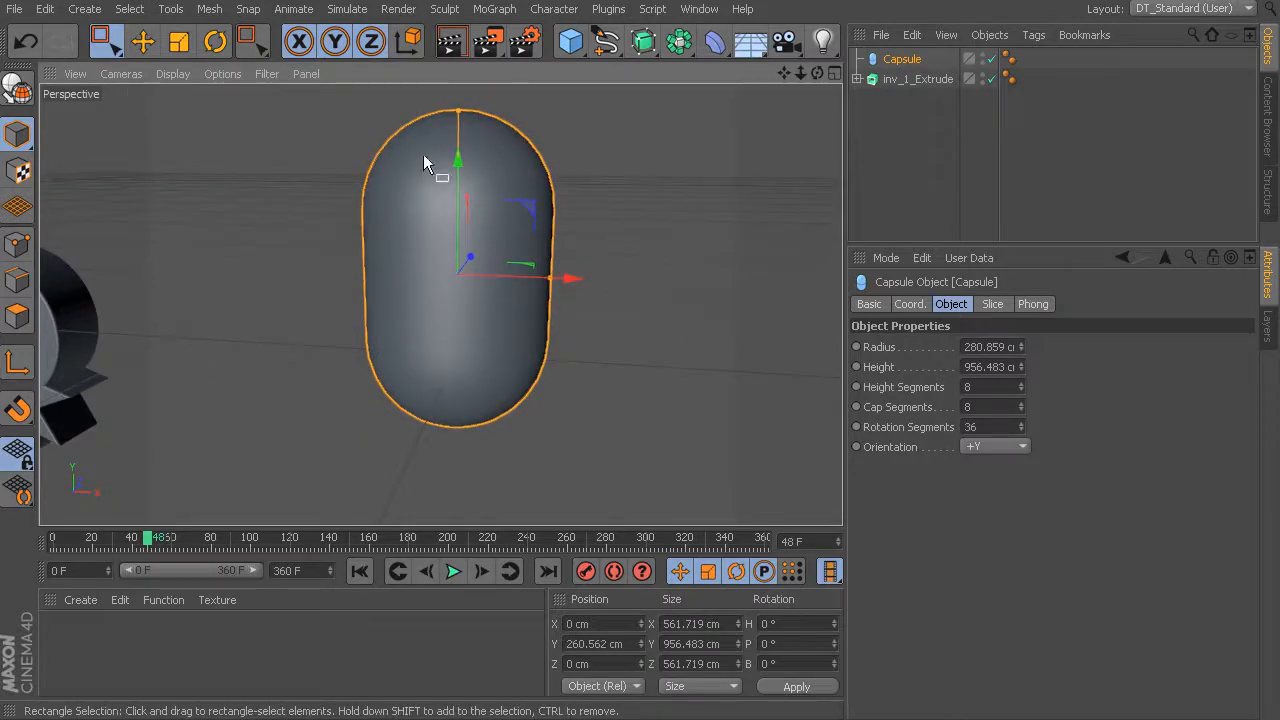
Set the perspective view's display to Gouraud Shading (Lines) so the capsule's segments can be judged
click(168, 74)
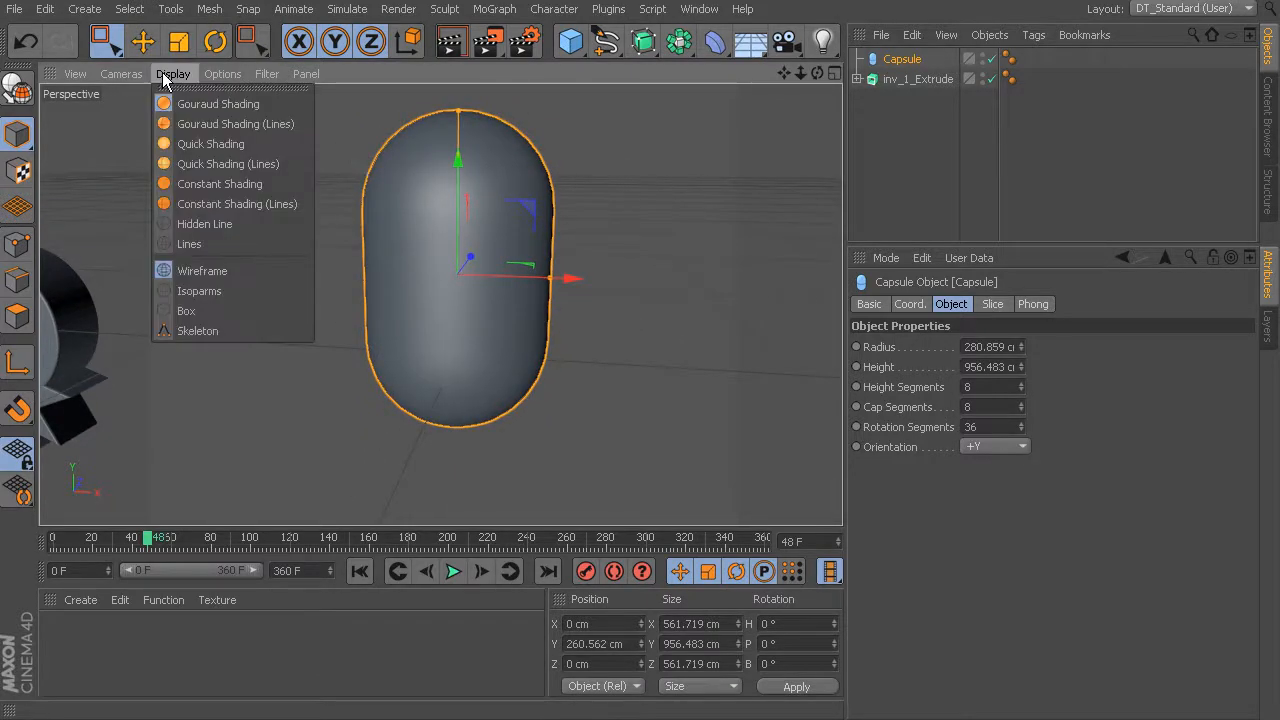
click(248, 126)
alt+drag(621, 309, 548, 288)
alt+drag(594, 250, 730, 355)
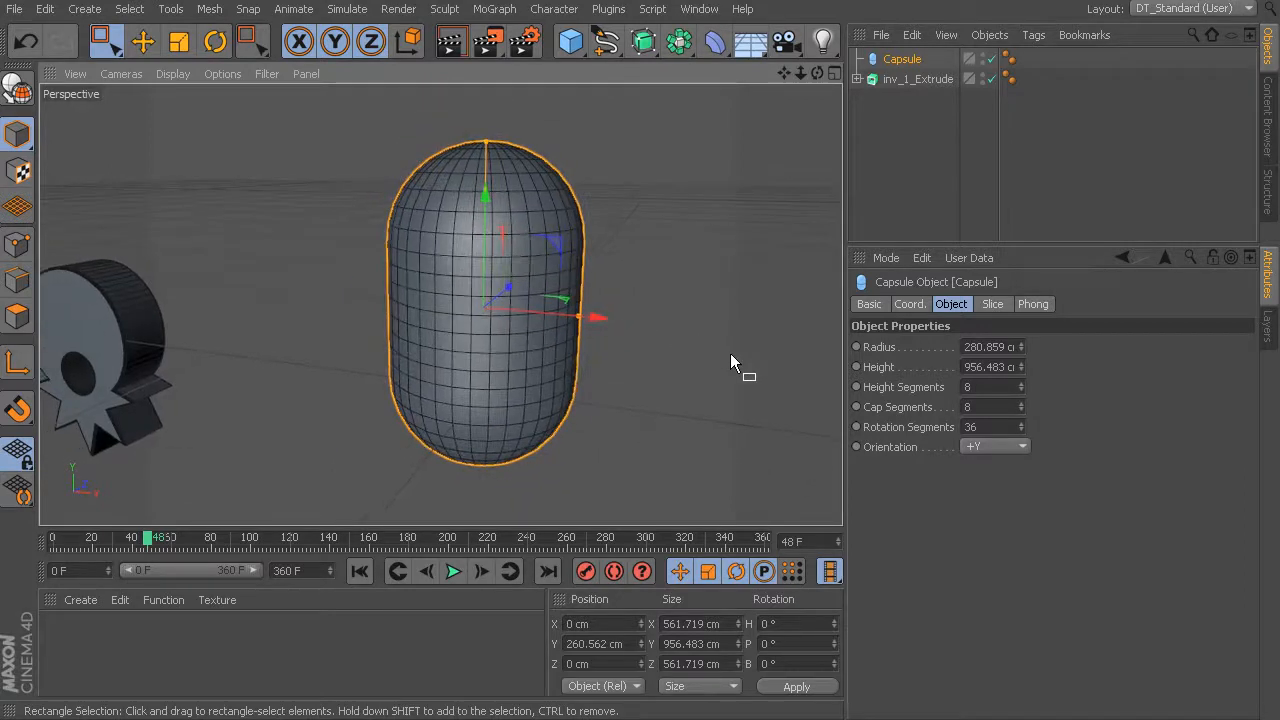
Reduce the capsule's height segments to 5 and its cap segments to 5
click(1021, 391)
click(1021, 391)
click(1021, 391)
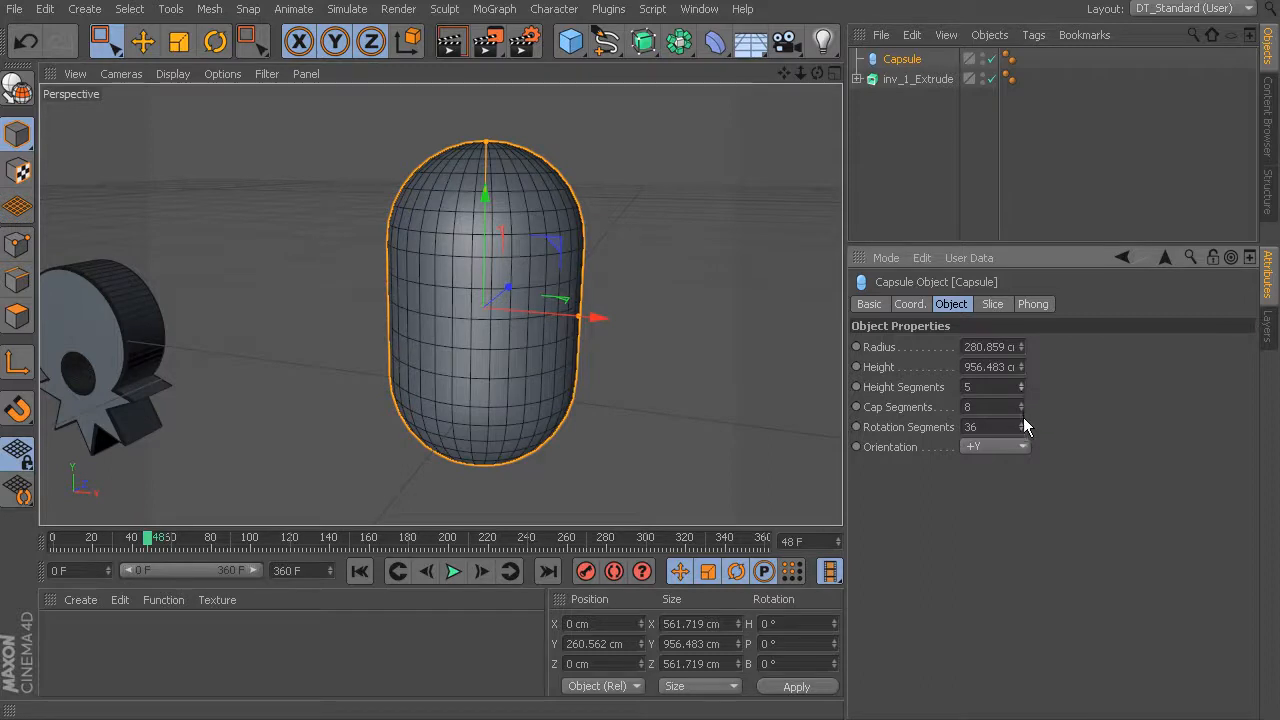
click(1020, 410)
click(1020, 410)
click(1022, 410)
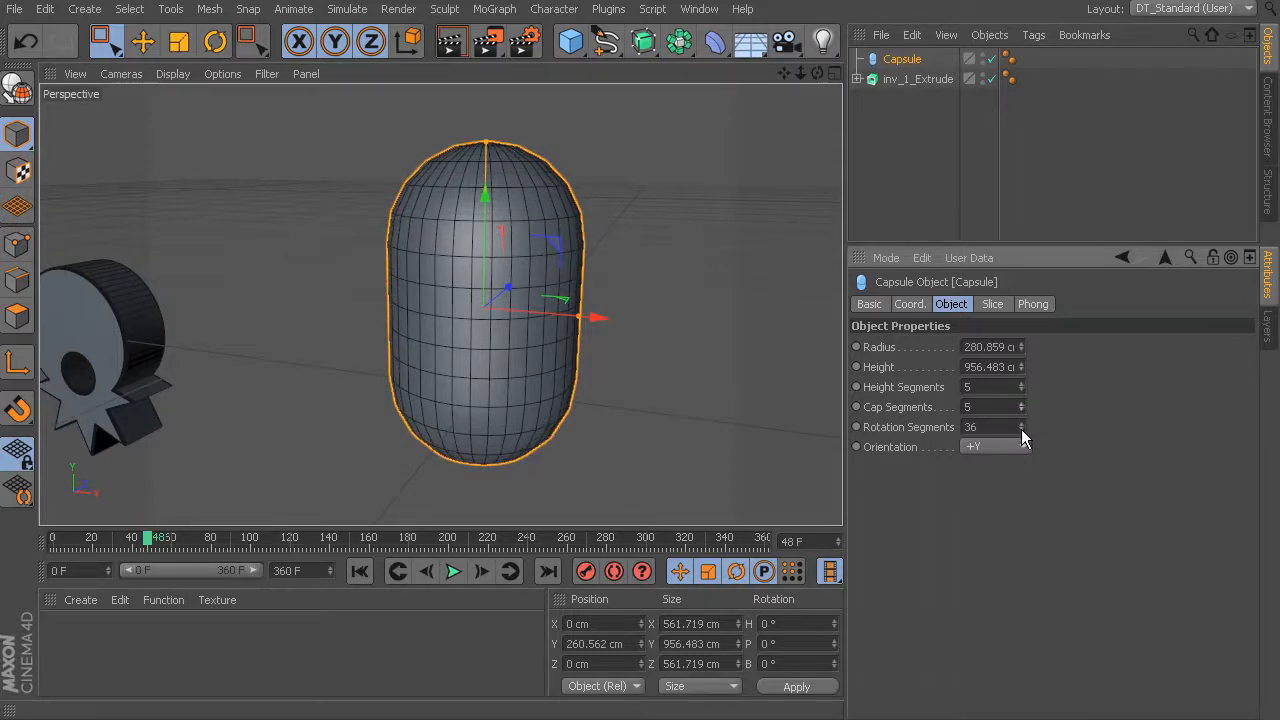
Reduce the capsule's rotation segments to 8
click(1021, 430)
click(1021, 430)
click(1021, 430)
click(1021, 430)
click(1022, 430)
click(1022, 430)
click(1022, 430)
click(1022, 430)
click(1022, 430)
click(1022, 430)
click(1022, 430)
click(1022, 430)
click(1022, 430)
click(1022, 430)
click(1022, 430)
click(1022, 430)
click(1022, 430)
click(1022, 430)
click(1022, 430)
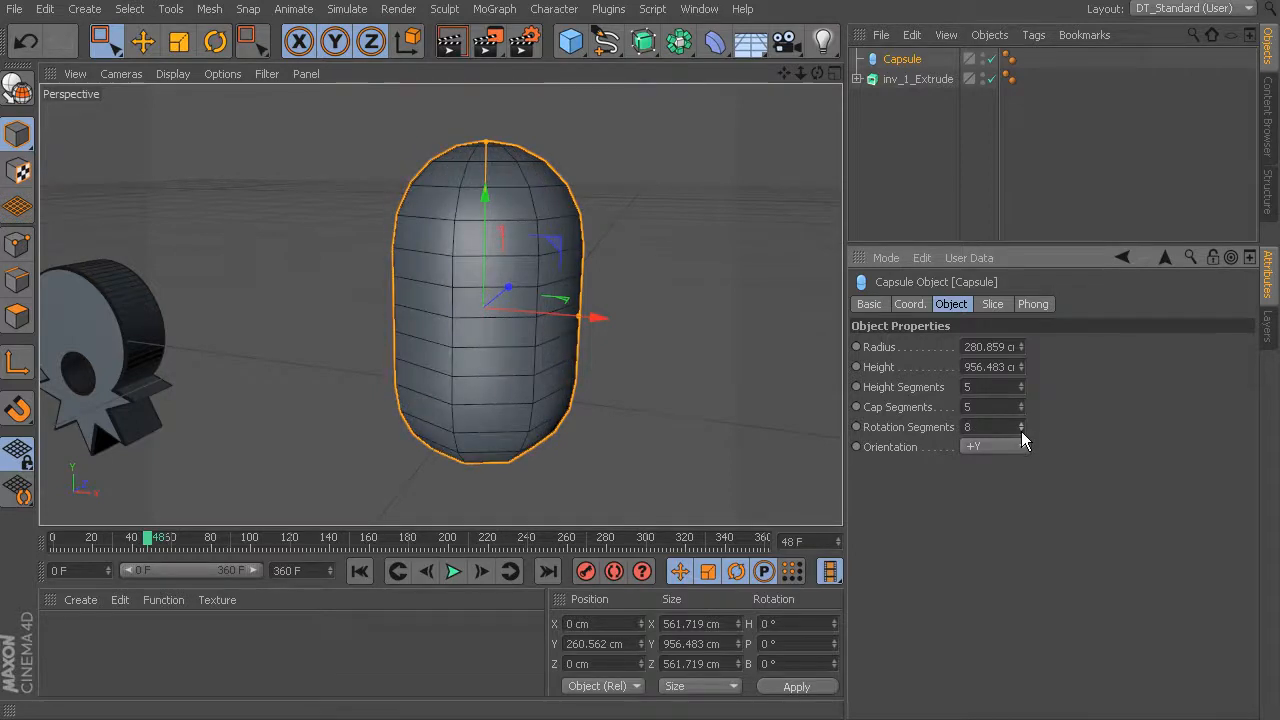
Lower the capsule's height segments to 3 and its cap segments to 4
alt+drag(609, 332, 542, 347)
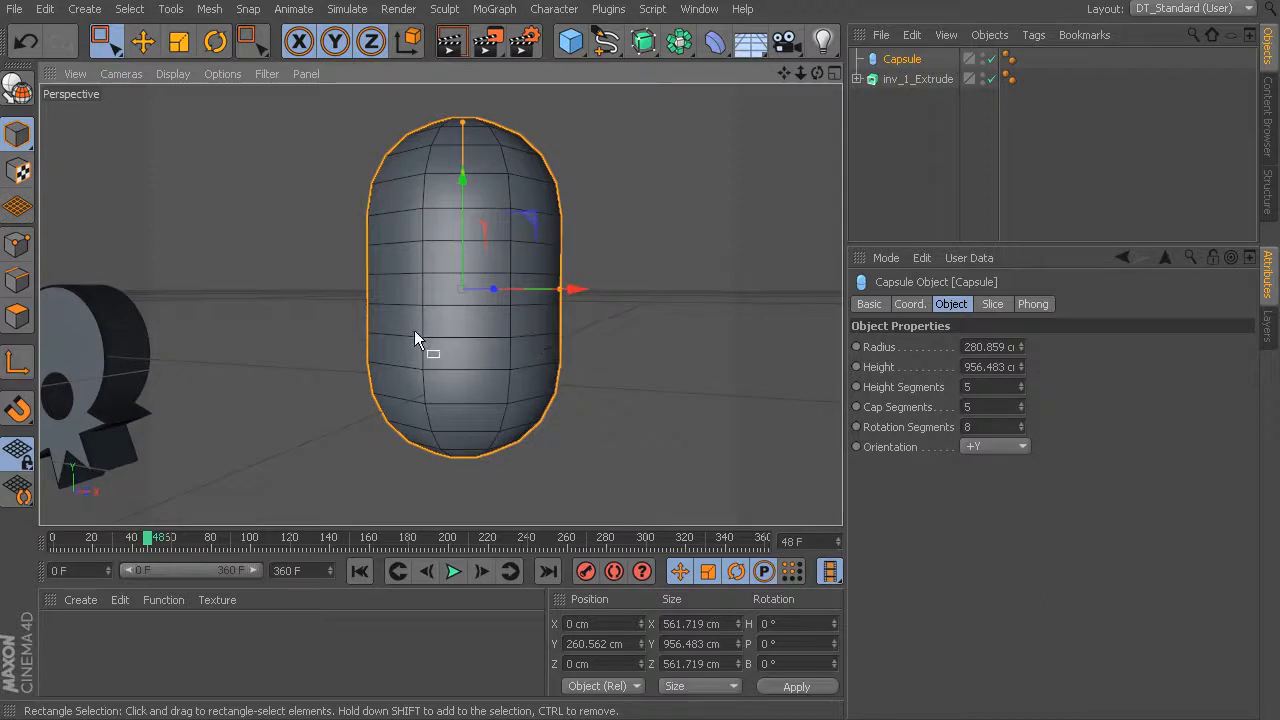
alt+right_drag(515, 364, 663, 368)
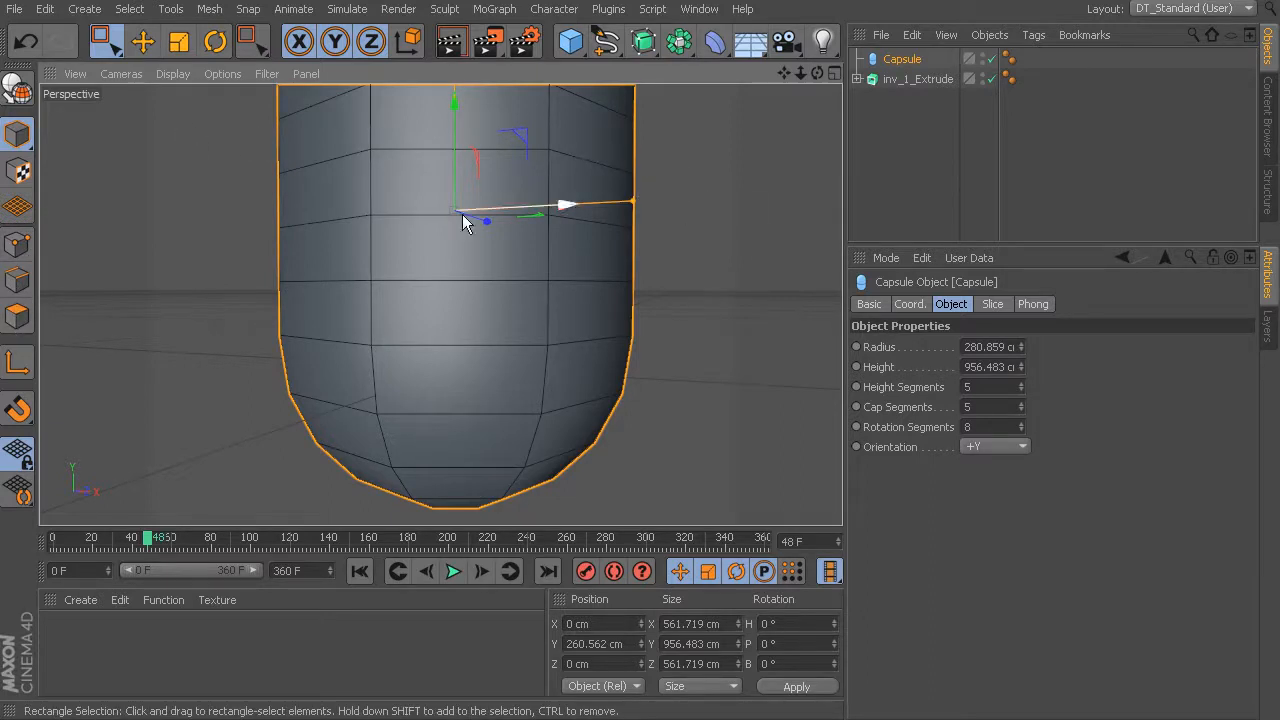
click(1021, 390)
click(1021, 390)
click(1020, 411)
Convert the parametric capsule into an editable polygon object
alt+drag(752, 312, 650, 380)
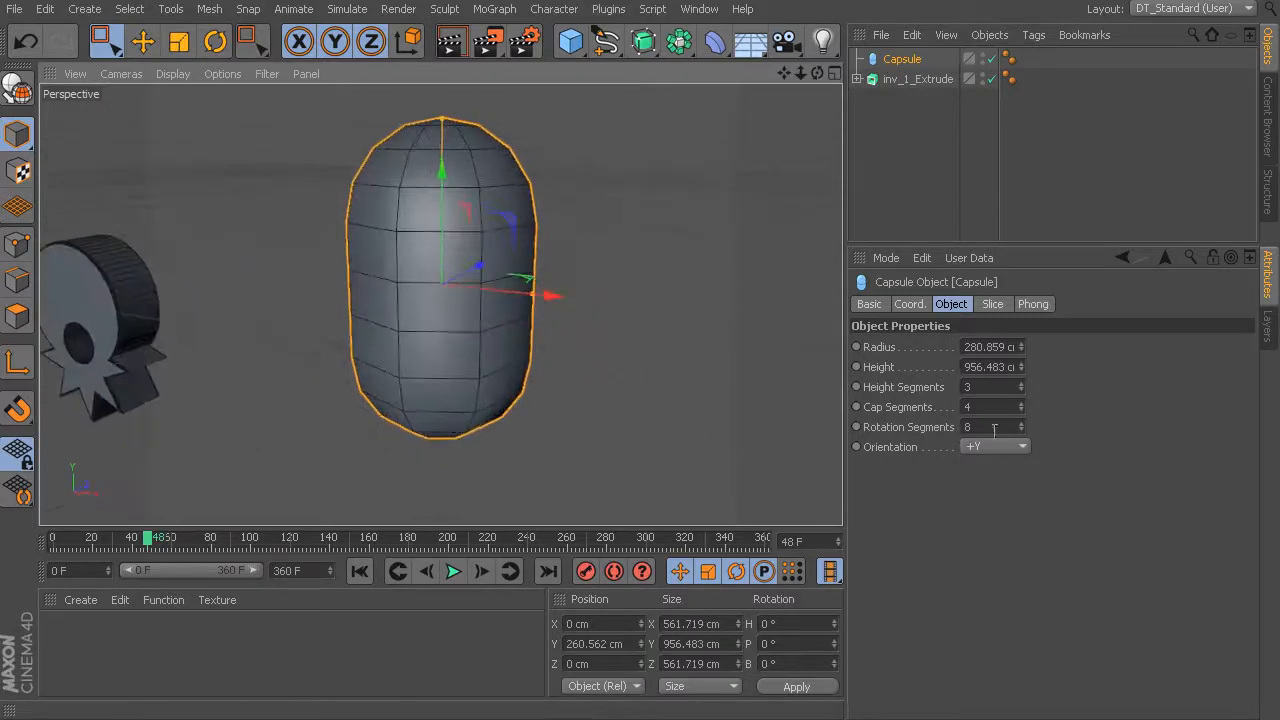
alt+drag(615, 308, 419, 322)
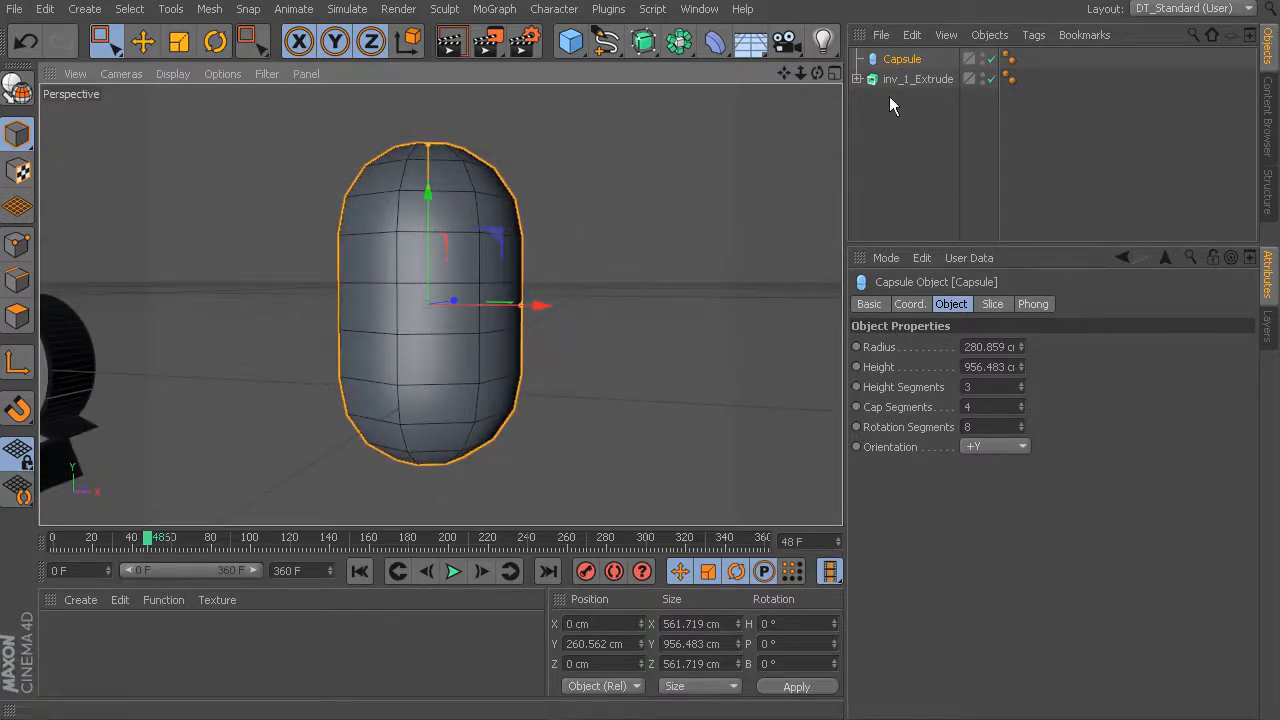
click(18, 92)
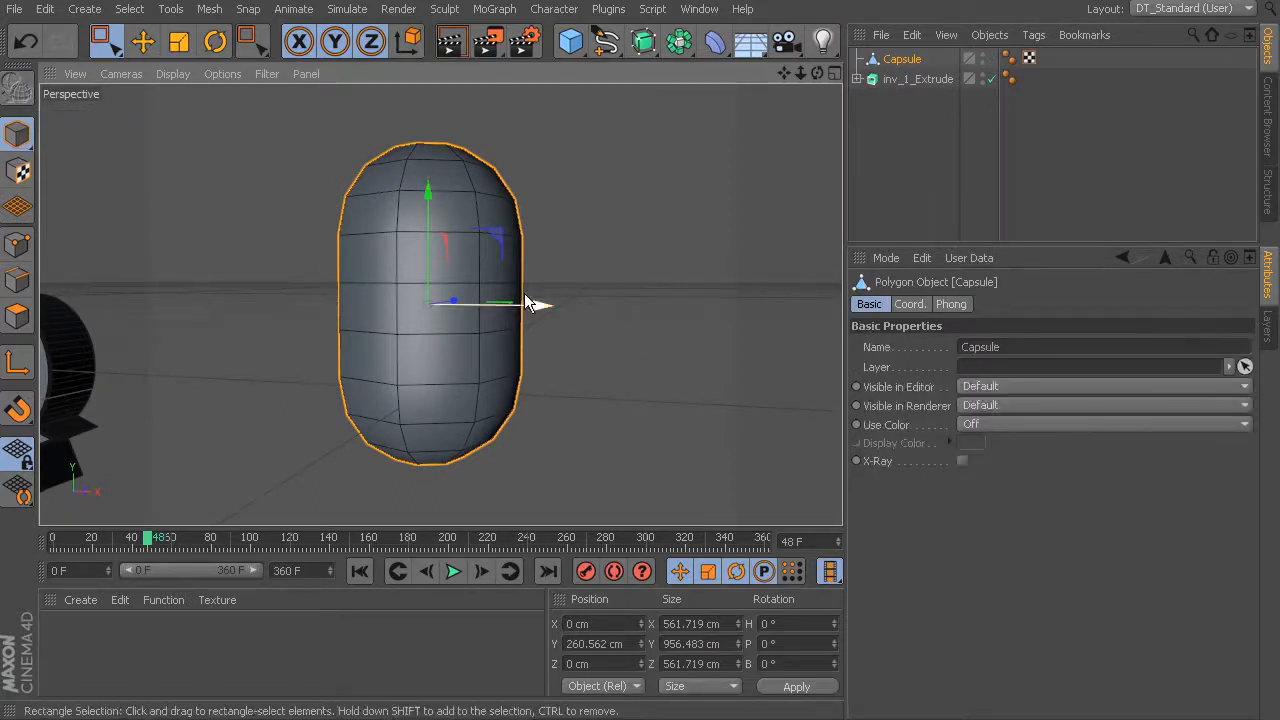
Select a single upper front point in point mode, and upper front edges in edge mode
click(17, 243)
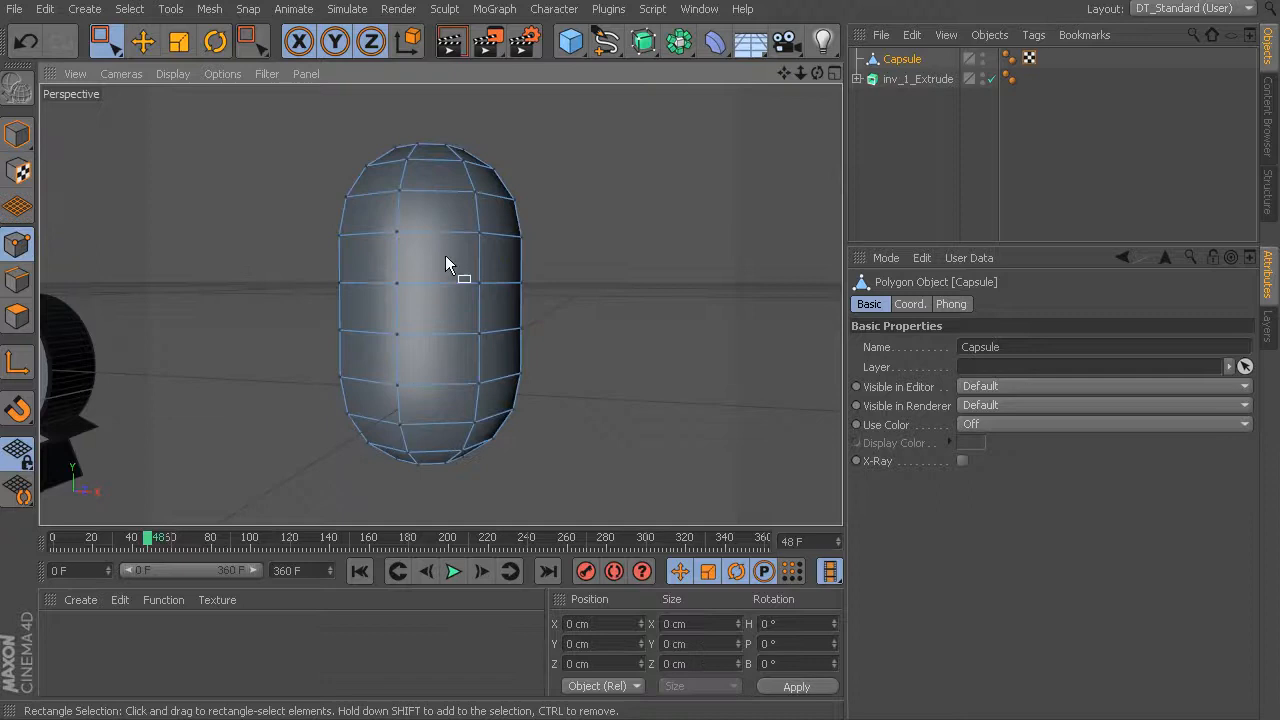
click(396, 232)
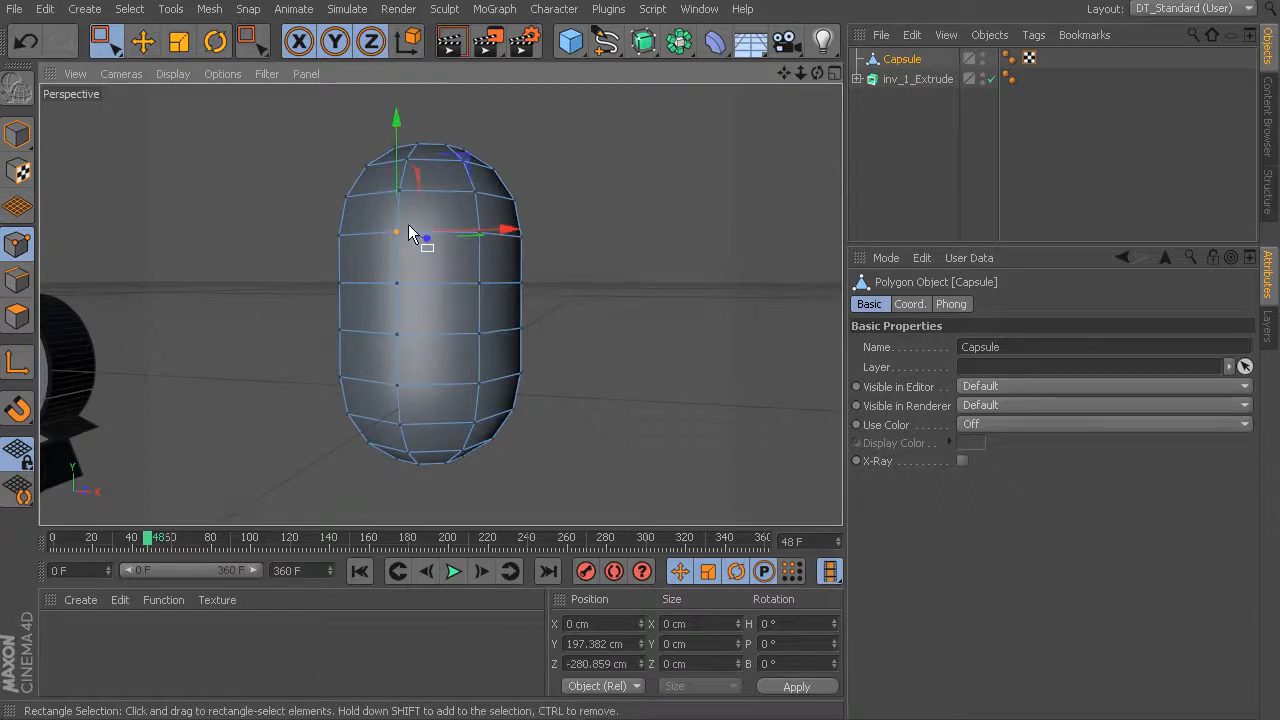
click(17, 279)
drag(397, 218, 531, 260)
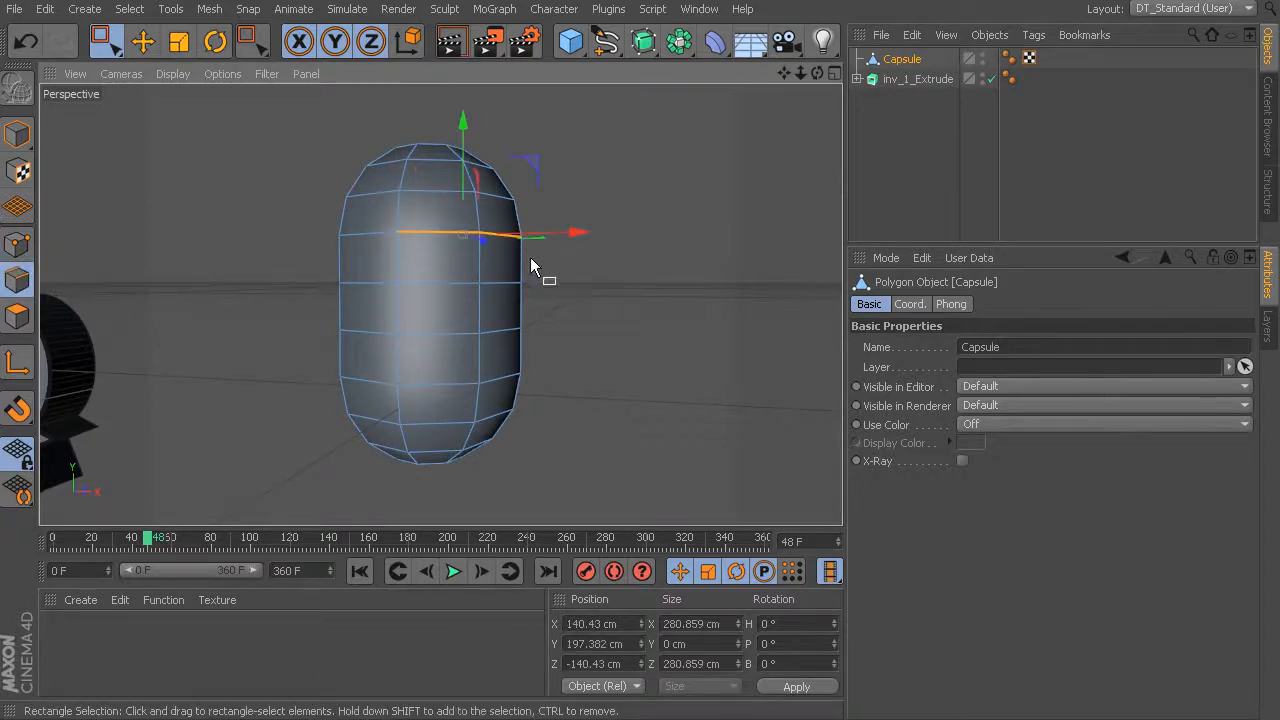
In polygon mode, use Live Selection to pick individual faces on the front and upper part of the capsule
click(18, 312)
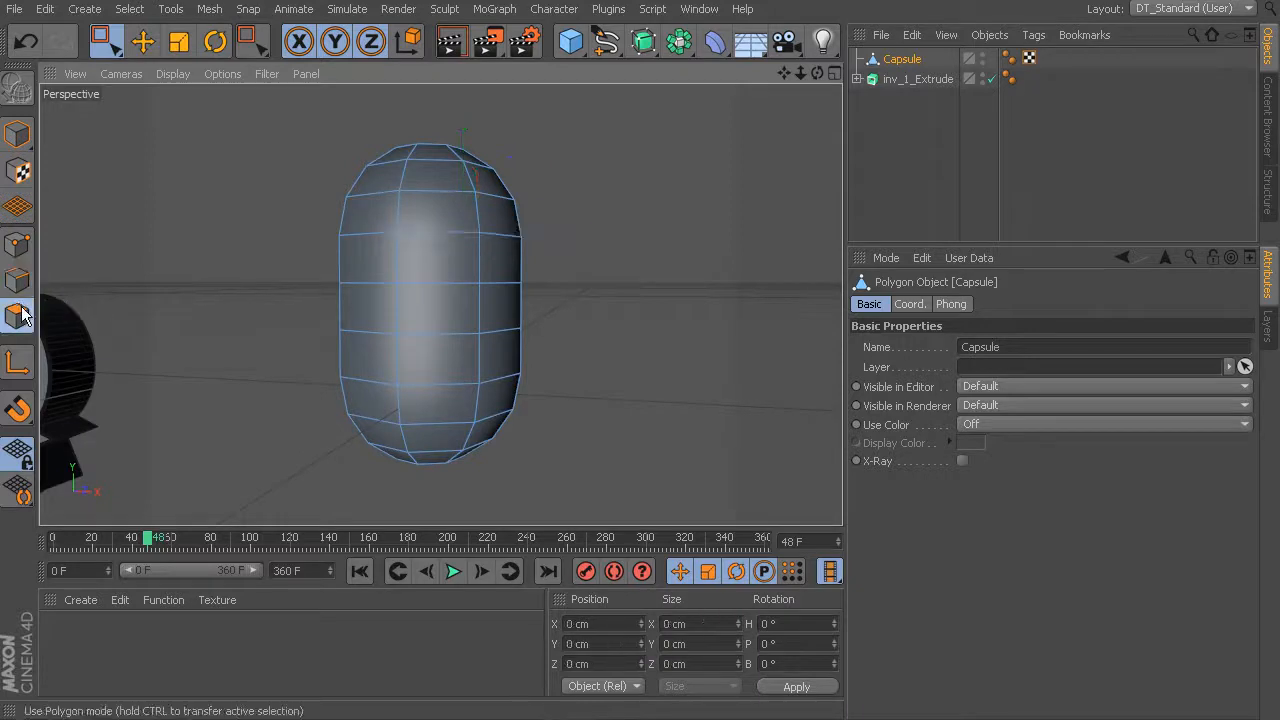
drag(112, 45, 137, 60)
click(437, 303)
click(366, 208)
click(437, 212)
click(500, 215)
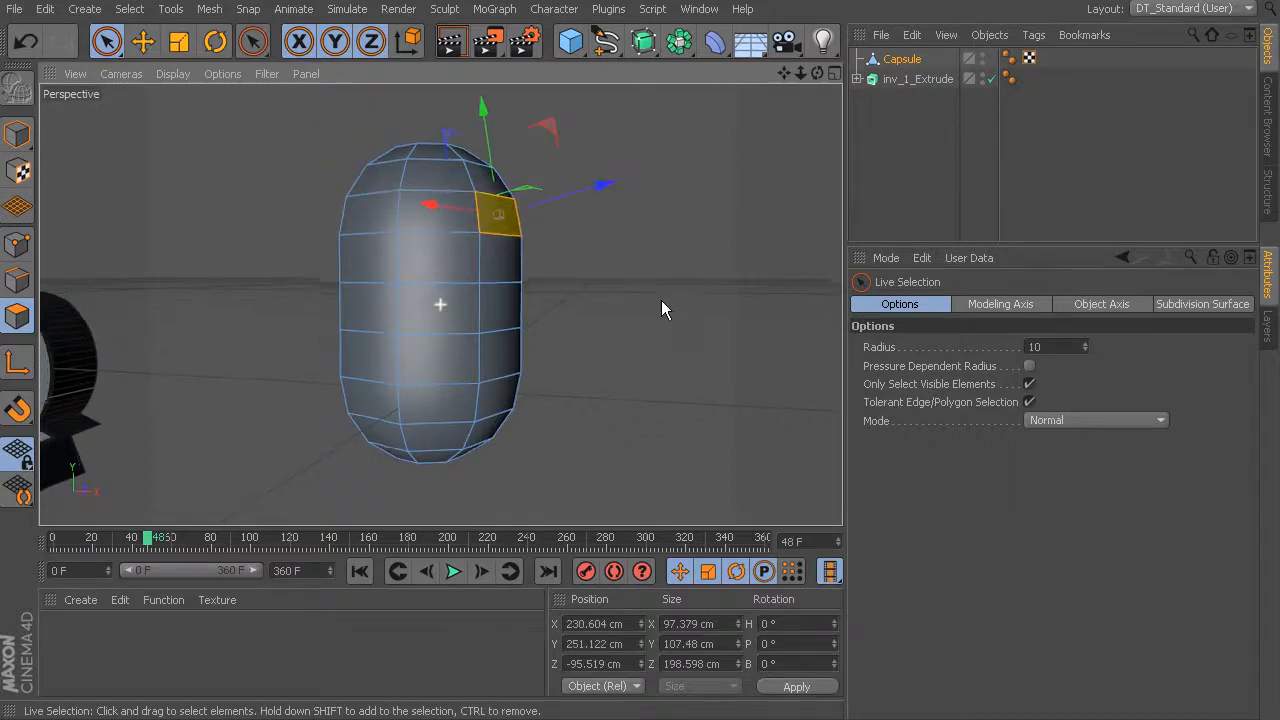
In edge mode, select the horizontal edge loop just below the capsule's middle and scale it inward to about 533 cm across
alt+drag(661, 300, 722, 340)
alt+middle_drag(600, 332, 634, 314)
alt+right_drag(634, 314, 687, 336)
alt+drag(687, 336, 680, 331)
alt+middle_drag(617, 297, 667, 398)
alt+drag(667, 398, 674, 388)
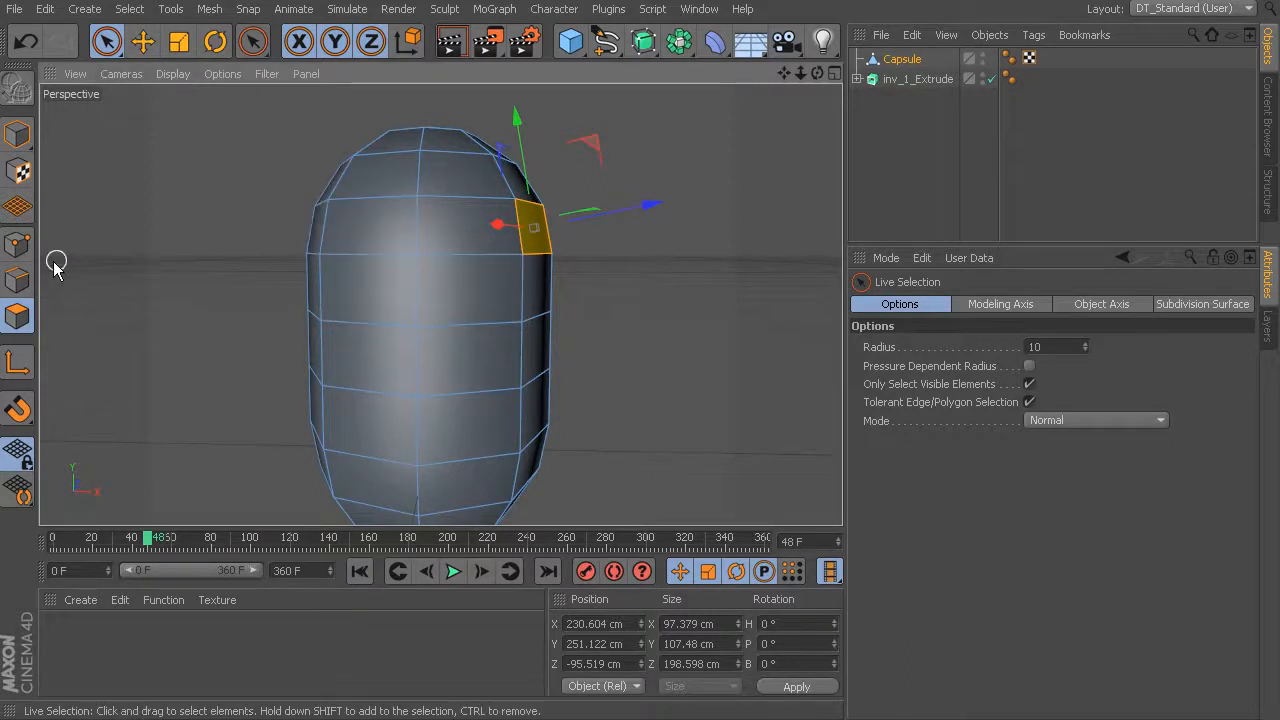
click(167, 276)
click(168, 232)
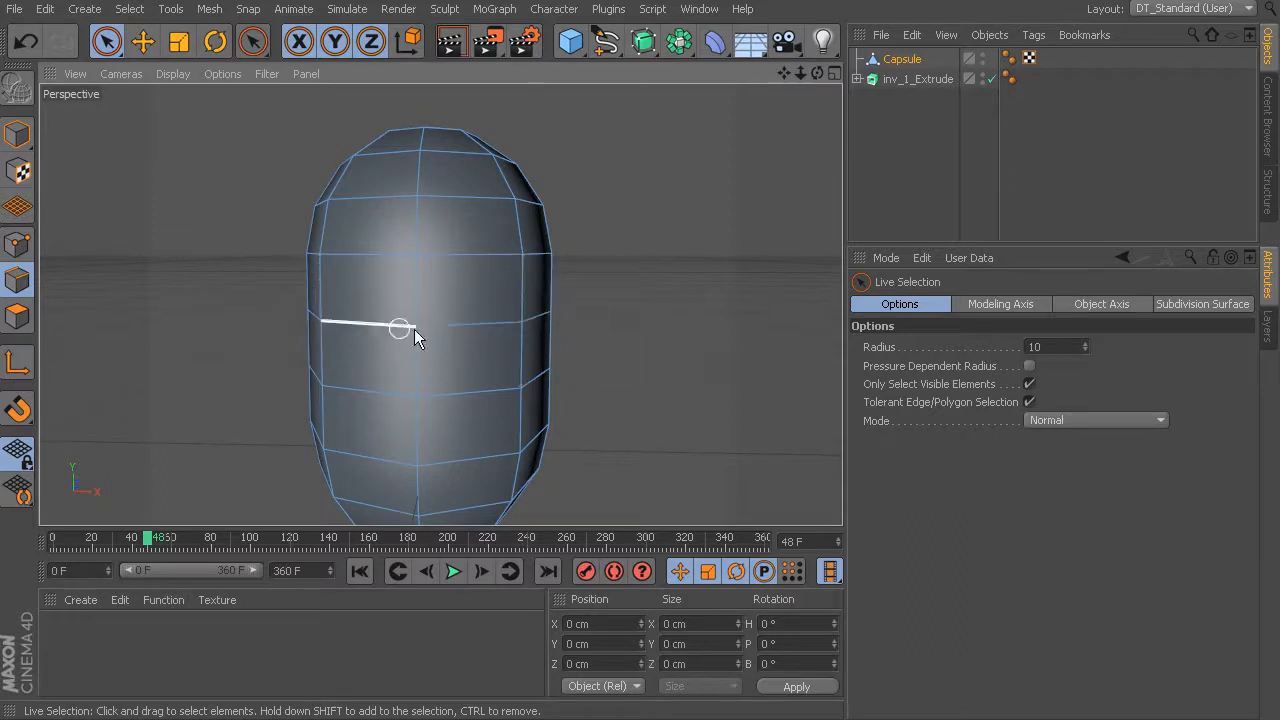
click(130, 9)
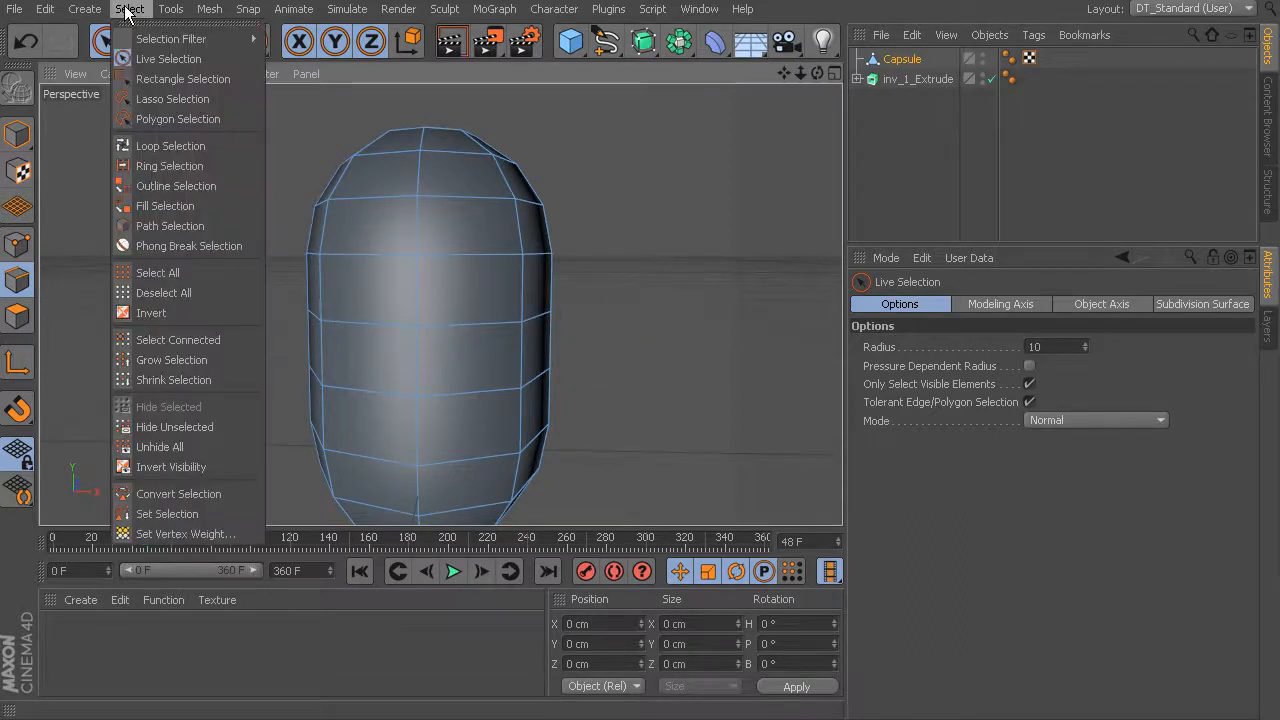
click(162, 145)
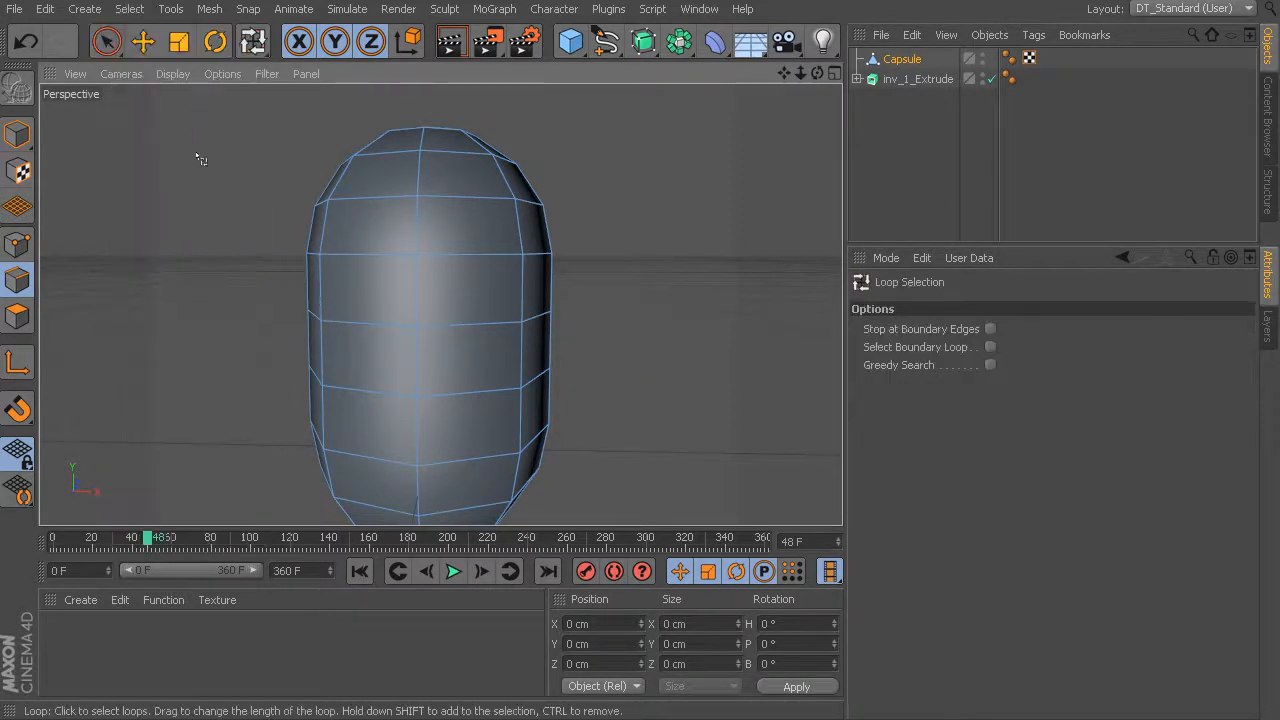
click(470, 379)
alt+middle_drag(572, 392, 574, 284)
click(178, 46)
drag(490, 257, 437, 246)
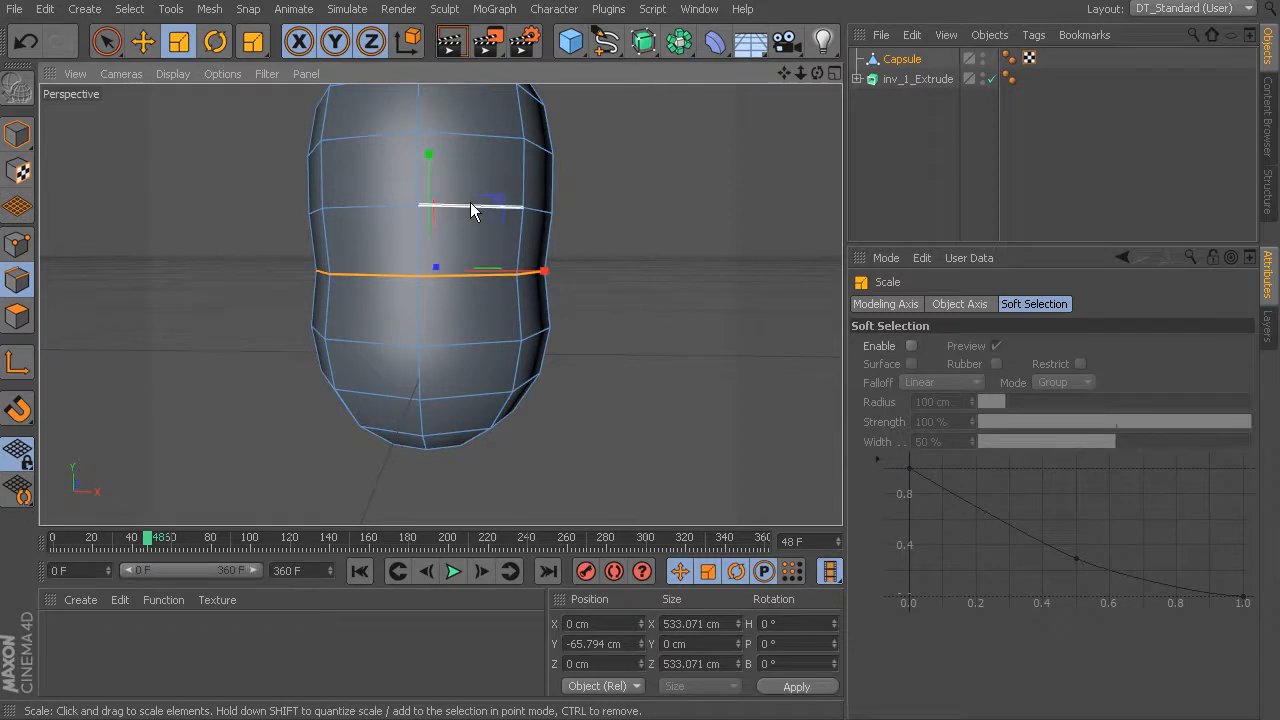
Select the edge loop just above the capsule's middle with Loop Selection and scale it inward to about 538 cm across
key(9)
click(463, 207)
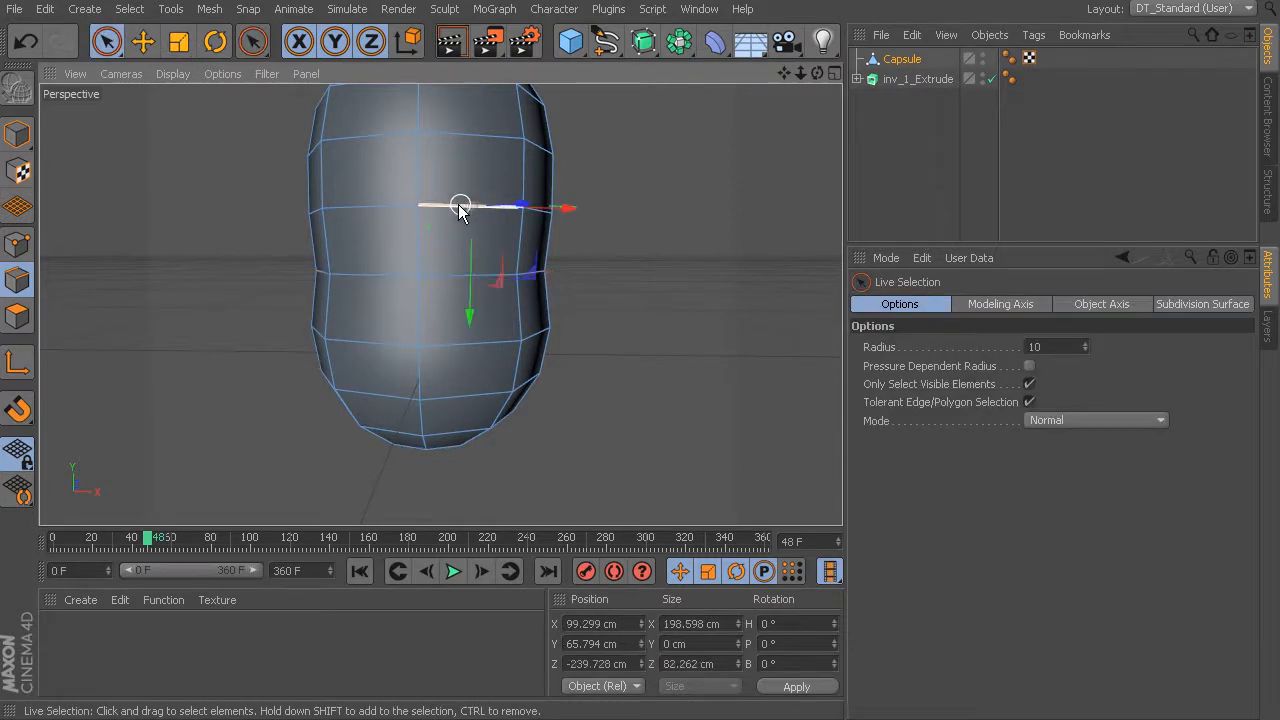
click(129, 8)
click(165, 143)
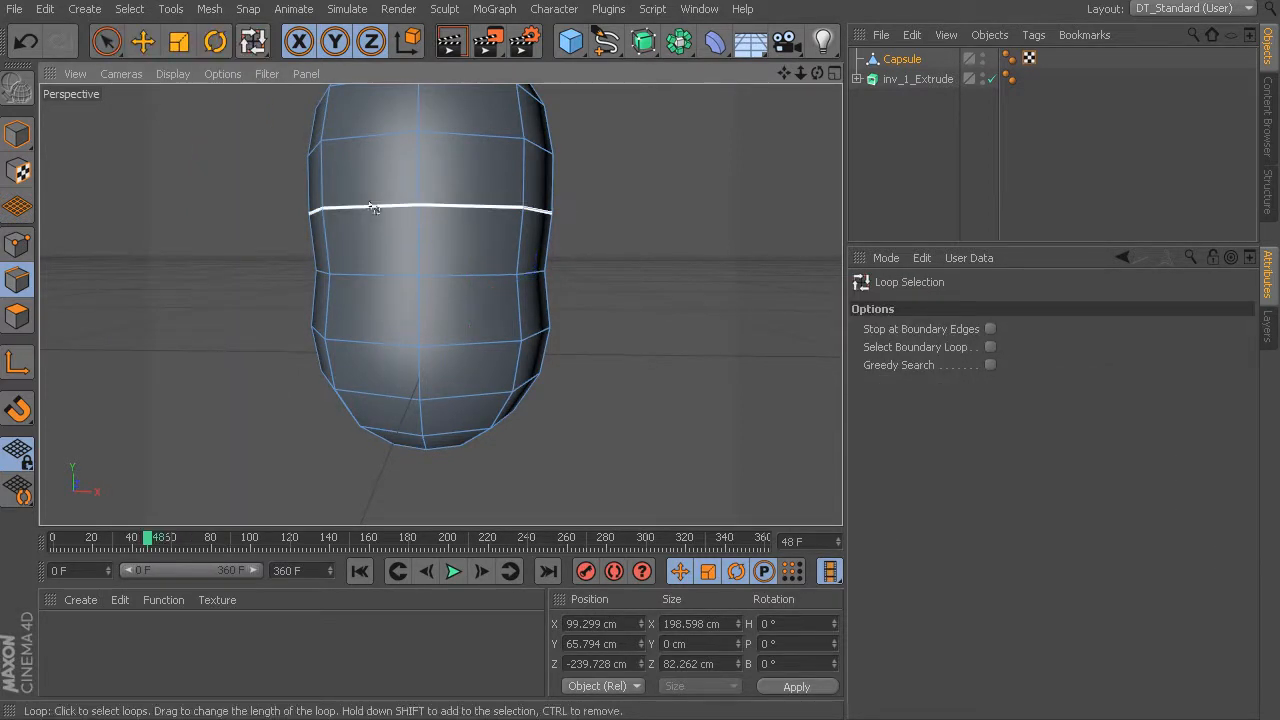
click(476, 180)
click(178, 41)
mouse_move(483, 175)
mouse_down()
mouse_move(491, 183)
mouse_move(475, 186)
mouse_up()
Select the edge loop where the lower cap begins and scale it inward
click(129, 8)
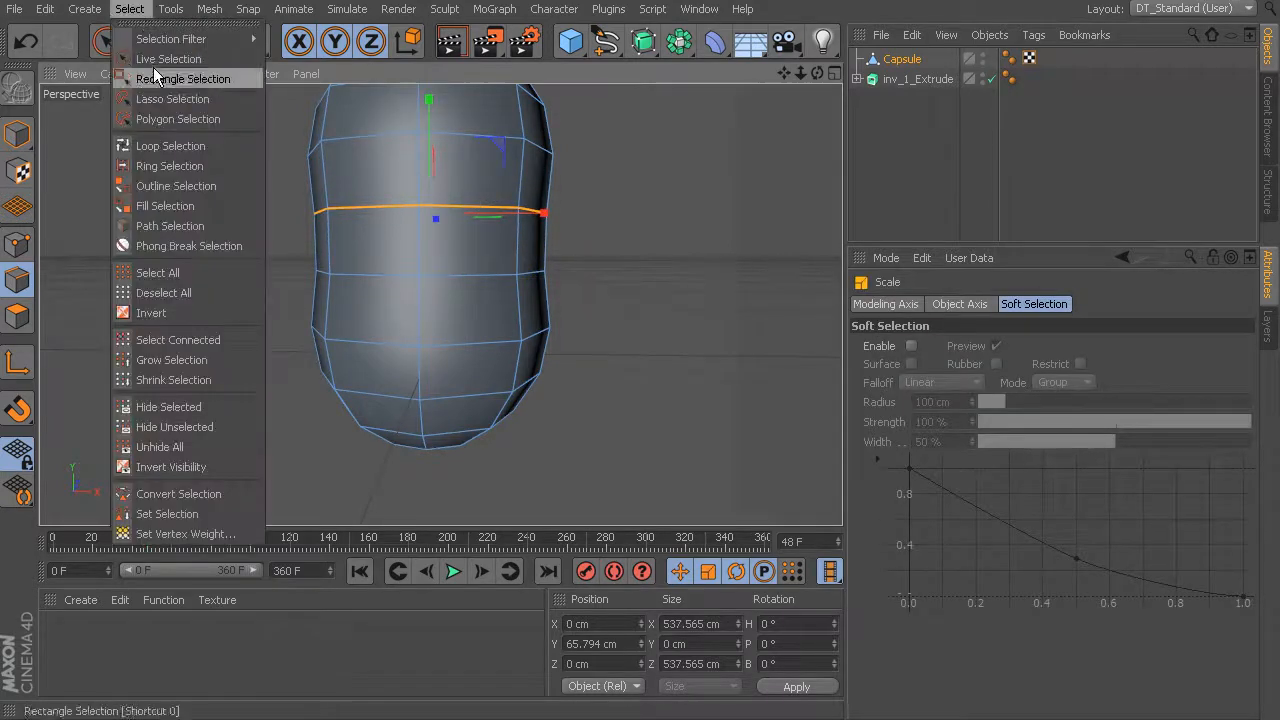
click(165, 143)
click(524, 335)
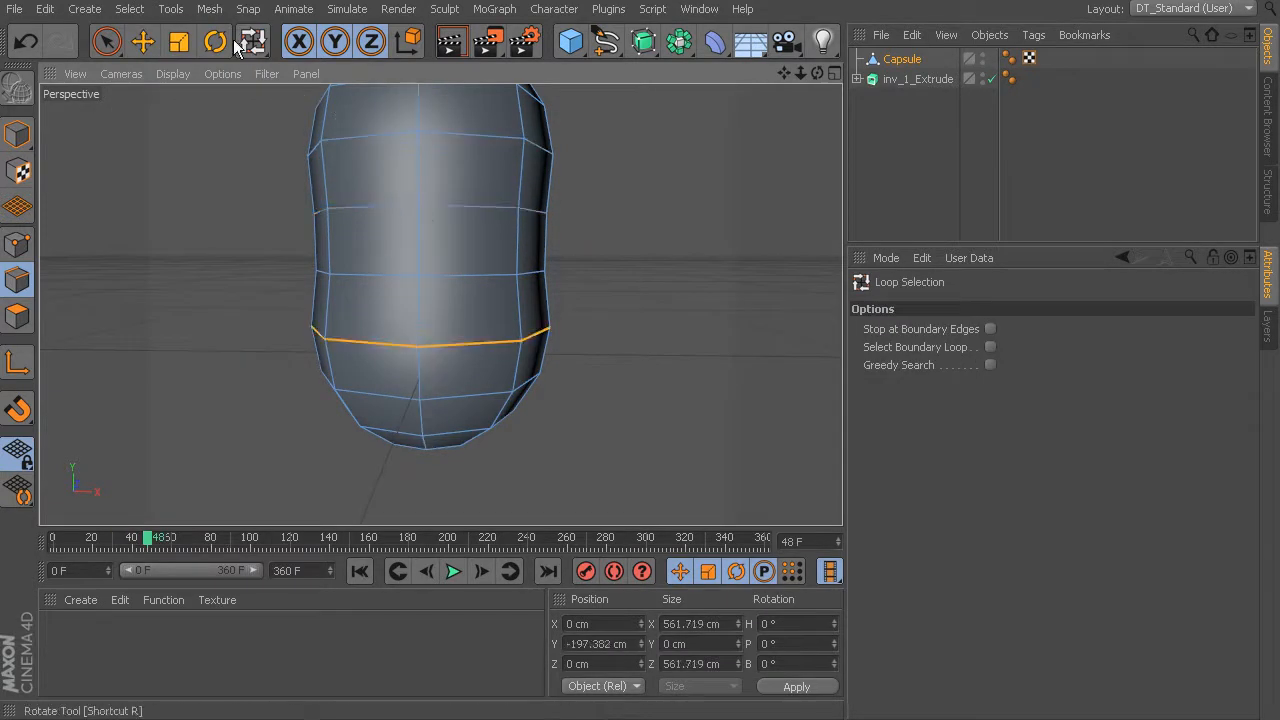
click(129, 8)
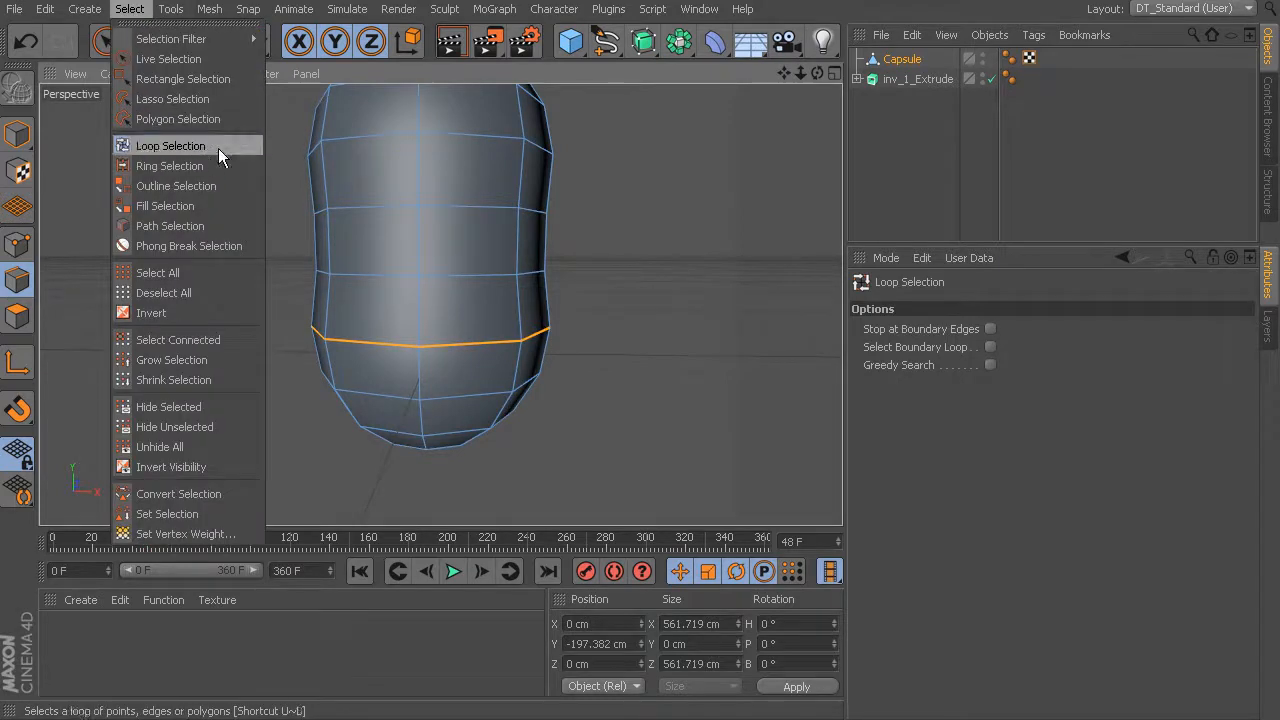
click(524, 227)
click(178, 42)
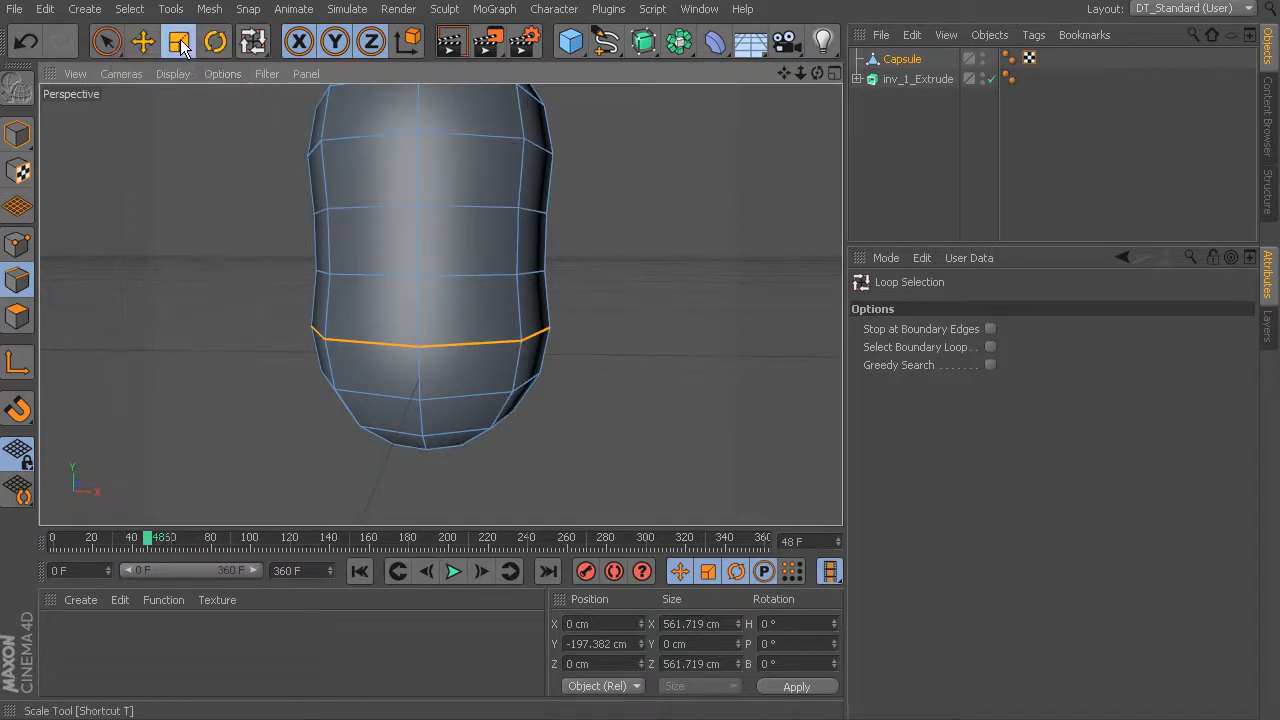
drag(482, 285, 398, 288)
In point mode, rectangle-select the capsule's lower points, including hidden ones, and scale them inward to about 482 cm across
click(17, 243)
drag(115, 43, 166, 100)
alt+drag(440, 303, 428, 207)
alt+drag(471, 266, 492, 246)
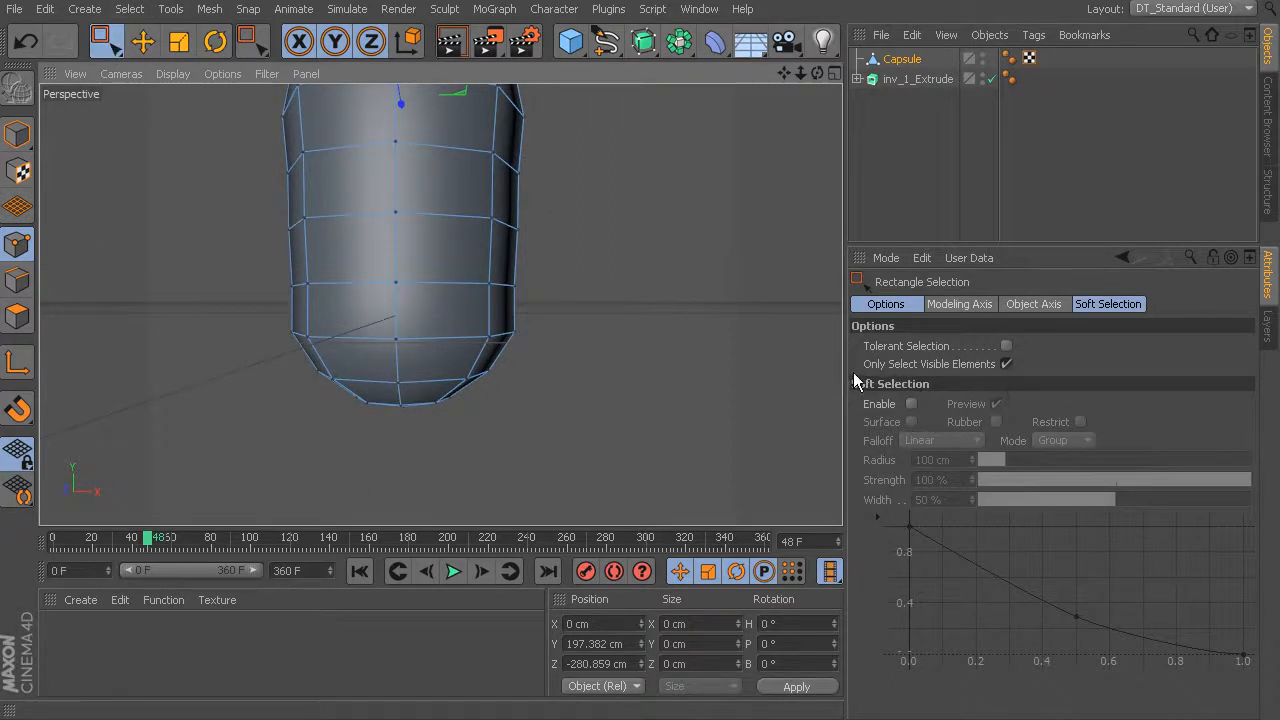
click(1007, 362)
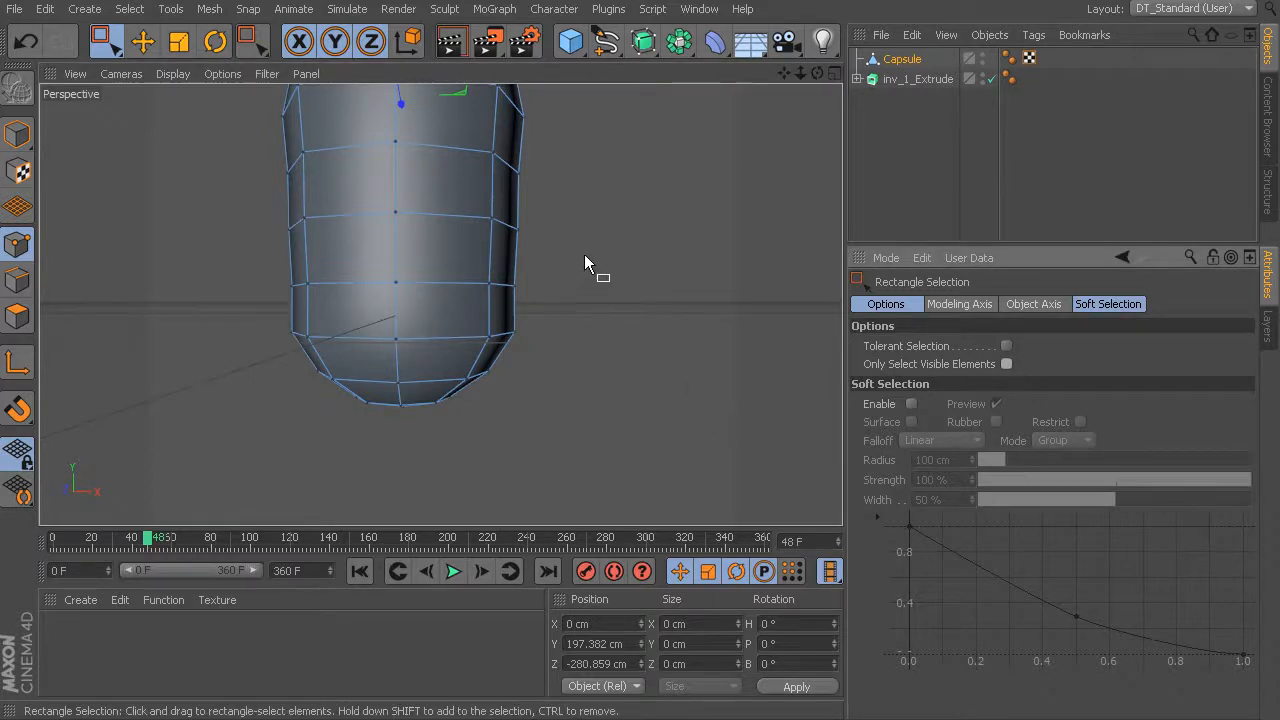
drag(584, 256, 218, 458)
alt+drag(440, 304, 360, 380)
click(179, 41)
drag(423, 277, 498, 299)
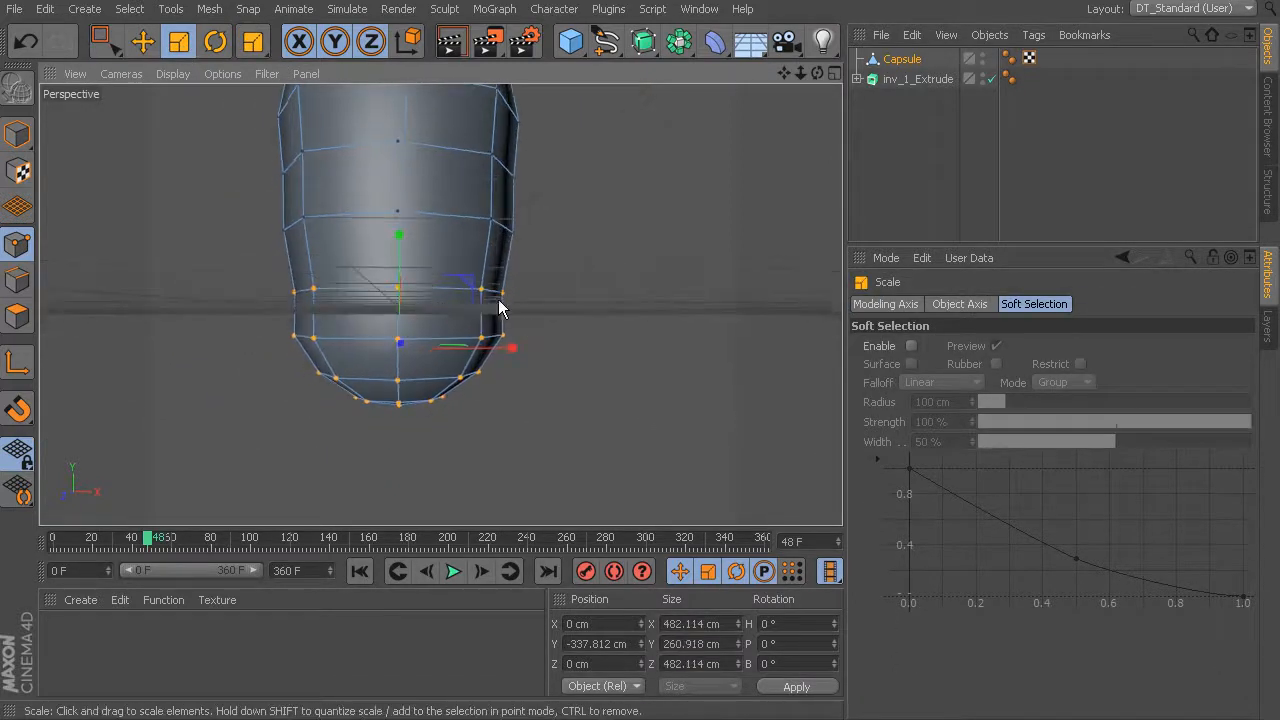
Rectangle-select only the points at the capsule's bottom end and scale them inward to taper it further
click(103, 41)
drag(568, 318, 227, 490)
mouse_move(358, 404)
alt+mouse_down()
mouse_move(610, 413)
mouse_move(366, 420)
alt+mouse_up()
click(178, 43)
drag(446, 357, 367, 355)
Select the ring of points just below the capsule's middle and scale it to about 508 cm across
alt+middle_drag(507, 312, 530, 402)
alt+drag(530, 402, 505, 368)
alt+drag(282, 304, 399, 383)
click(179, 41)
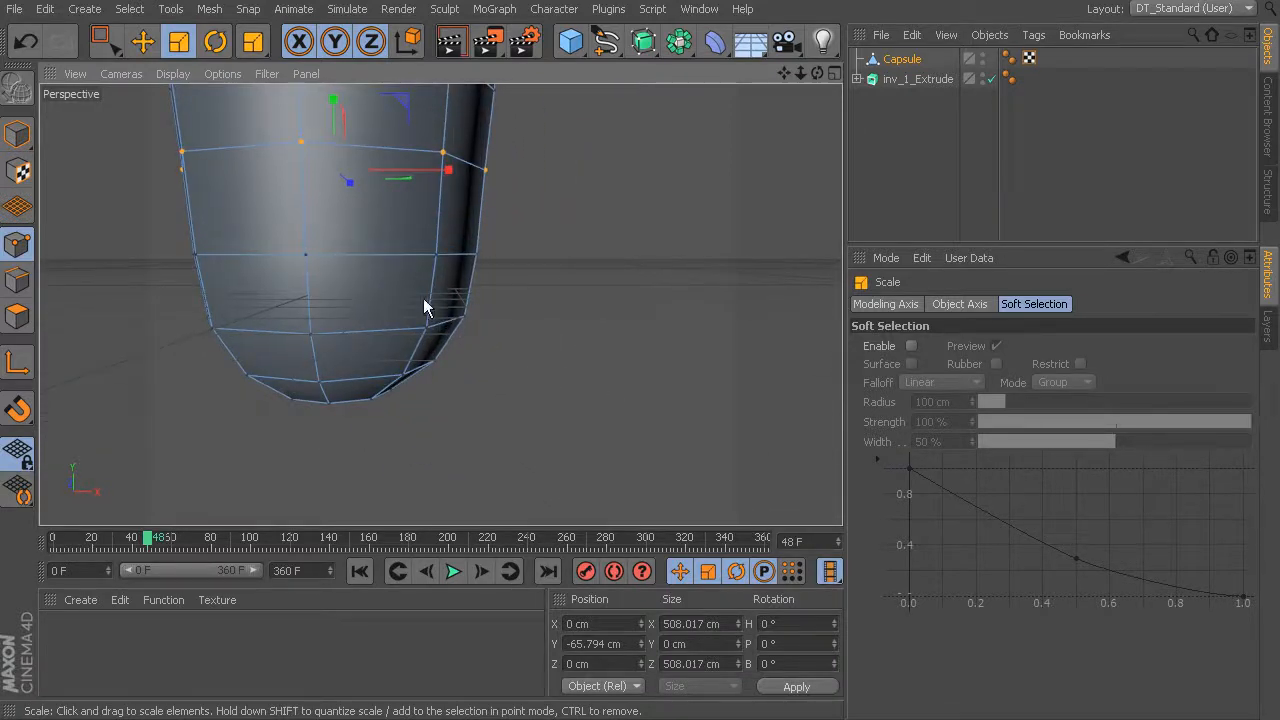
In polygon mode, select the complete band of faces around the capsule's tapered lower end
click(17, 316)
click(357, 348)
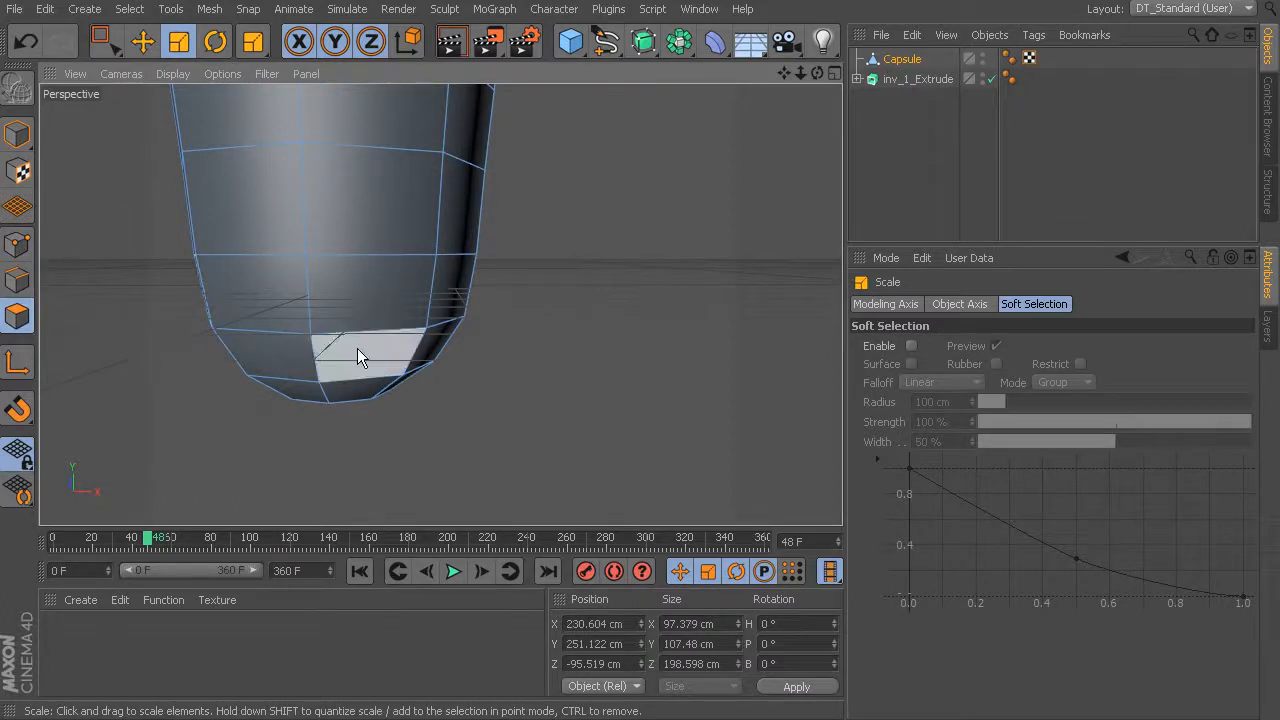
alt+drag(467, 360, 545, 285)
shift+click(388, 267)
shift+click(343, 282)
alt+drag(572, 332, 424, 318)
shift+click(408, 284)
shift+click(421, 283)
alt+drag(614, 309, 163, 297)
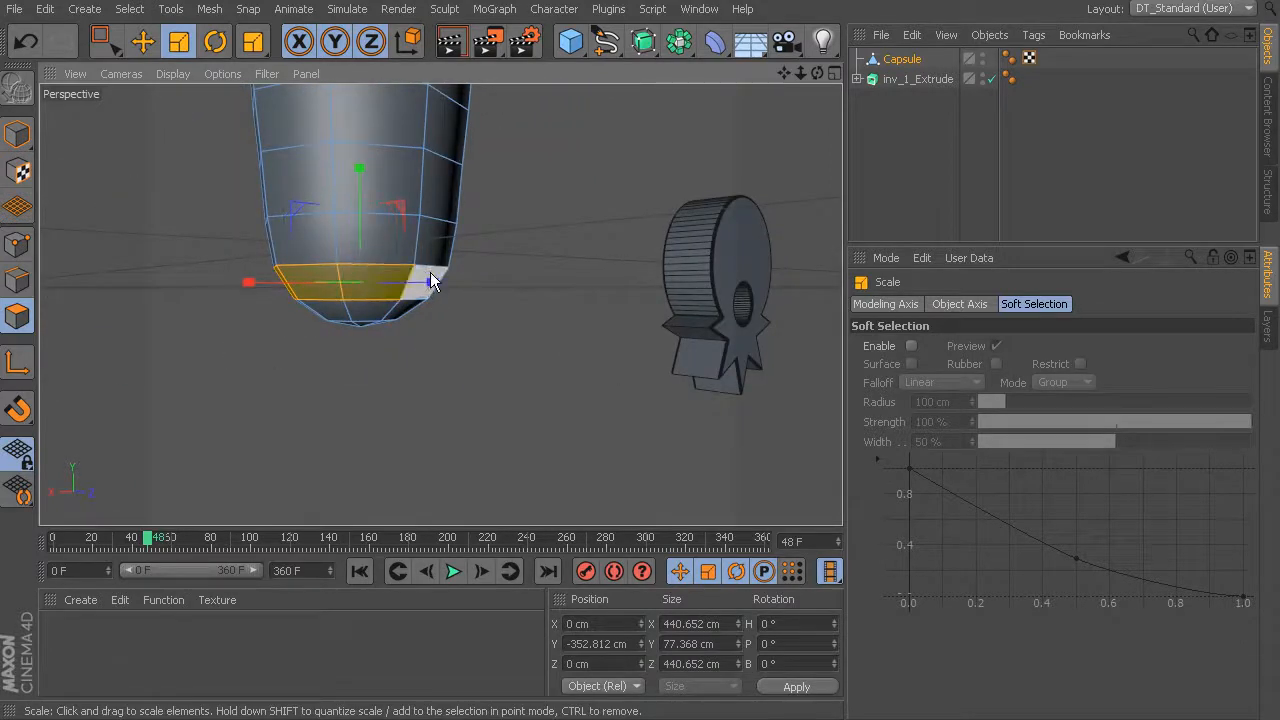
alt+drag(556, 292, 149, 305)
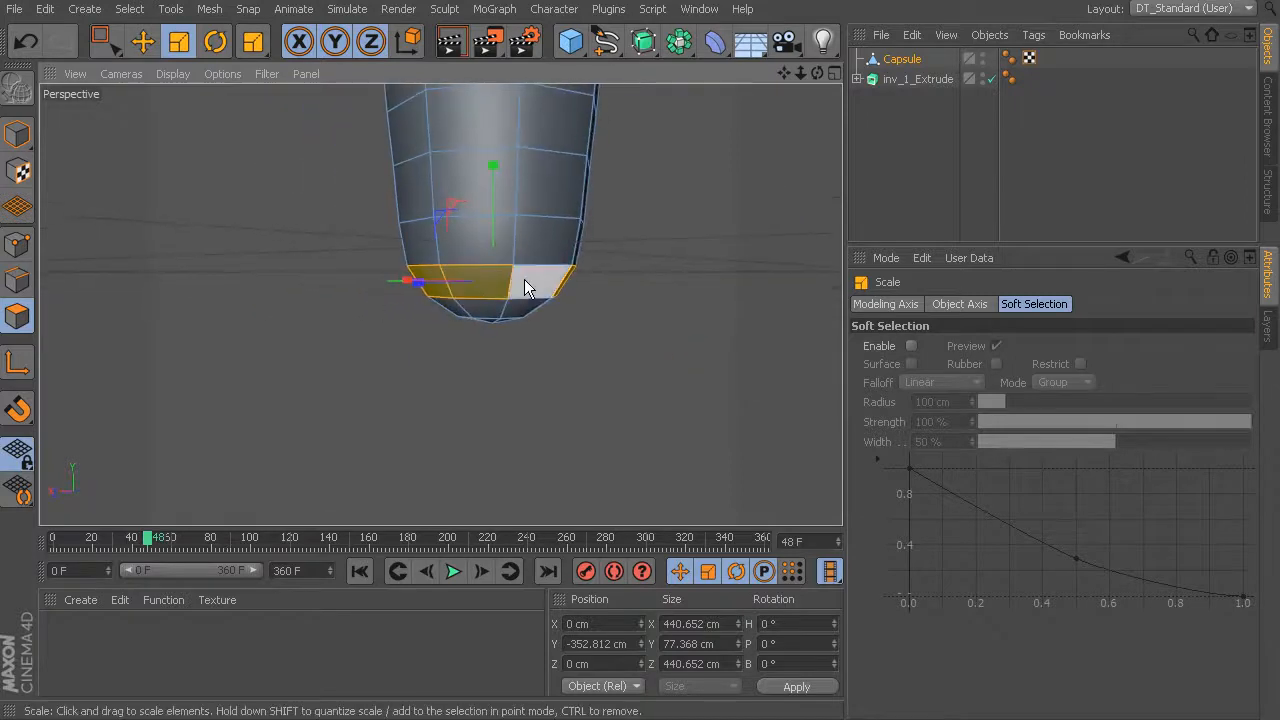
alt+drag(362, 305, 529, 314)
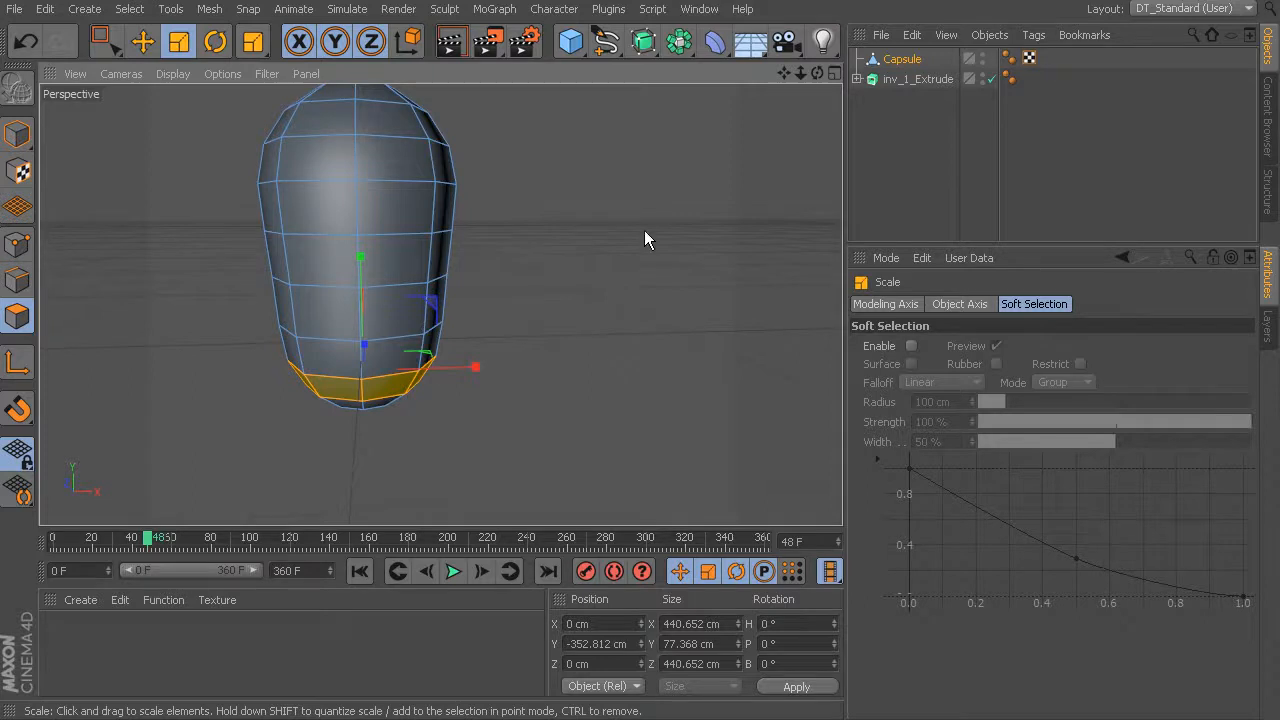
right_click(566, 111)
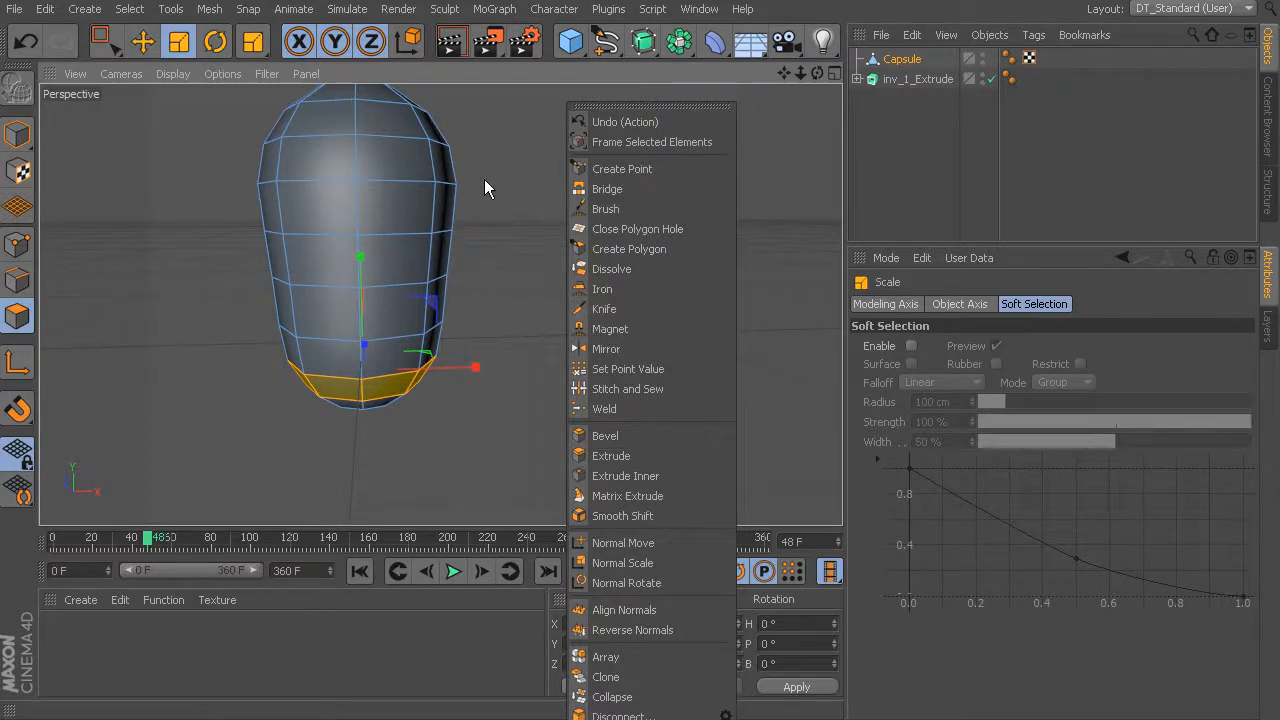
click(503, 108)
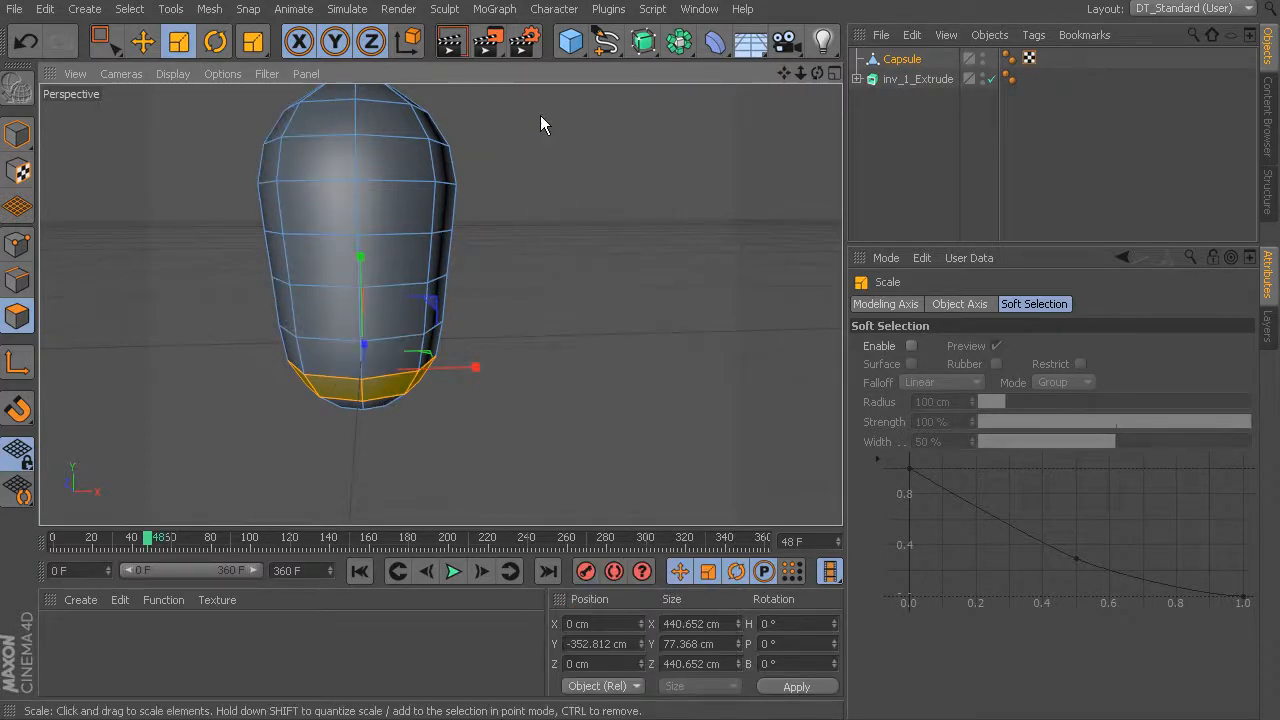
click(203, 12)
mouse_move(209, 13)
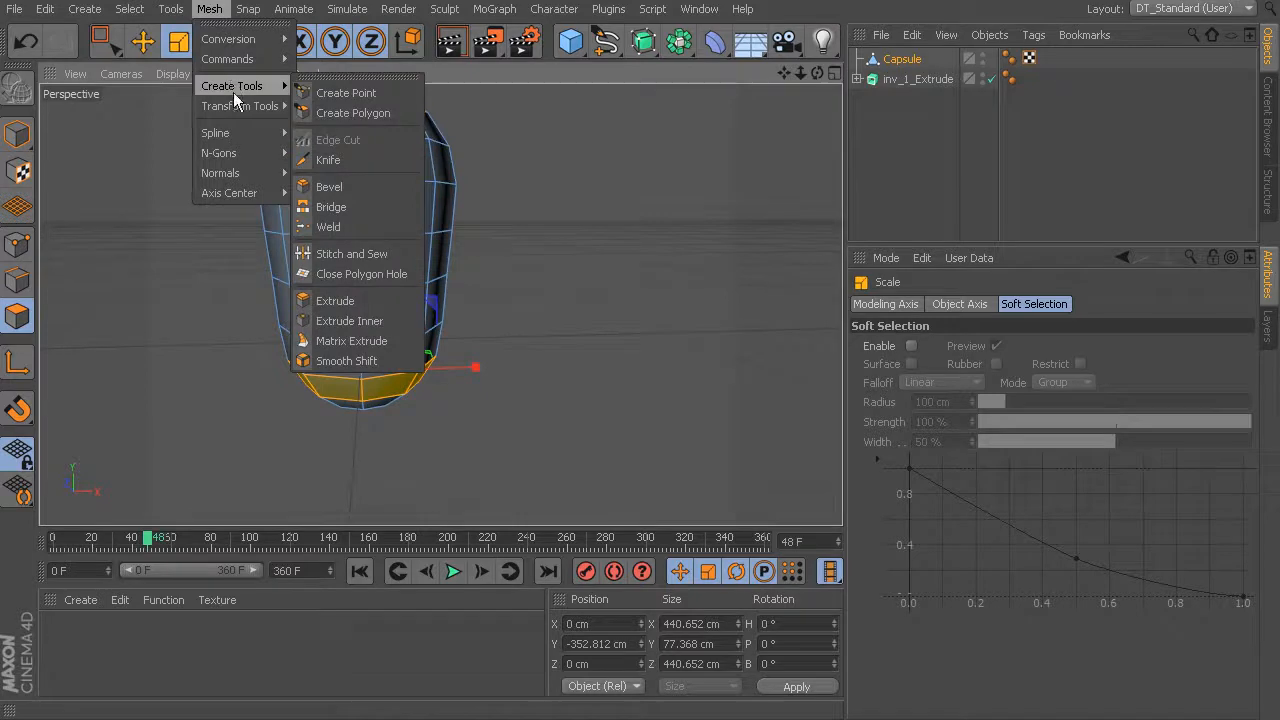
mouse_move(233, 103)
mouse_move(243, 58)
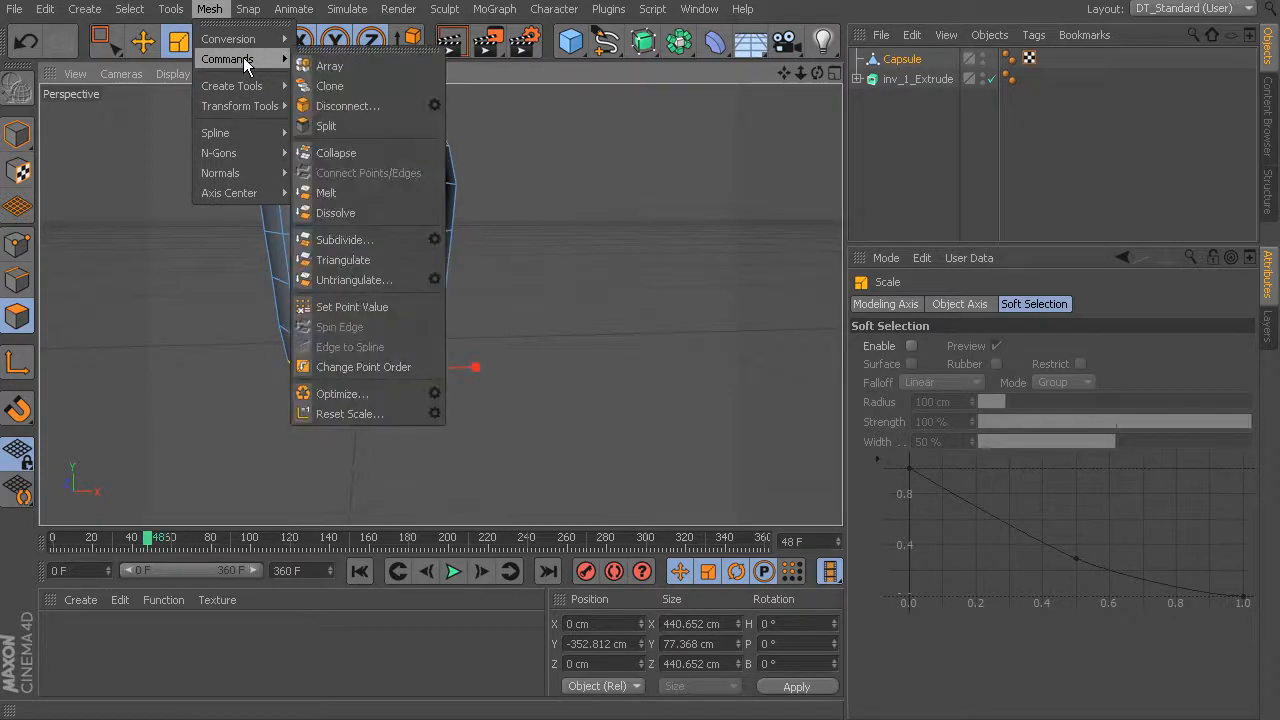
click(641, 138)
Apply Matrix Extrude to the selected band of faces to grow tapered tentacles in 8 steps
right_click(577, 97)
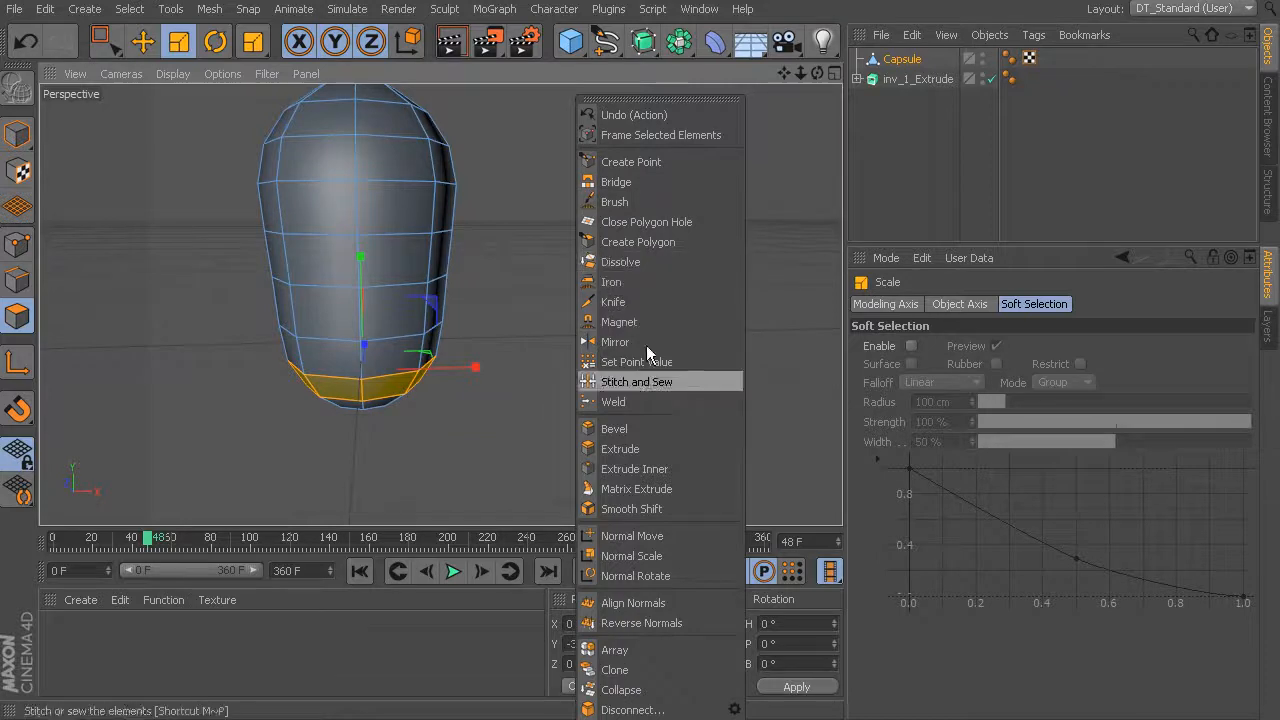
click(681, 490)
mouse_move(502, 307)
mouse_down()
mouse_move(600, 312)
mouse_move(460, 308)
mouse_move(530, 308)
mouse_move(503, 307)
mouse_up()
alt+middle_drag(591, 332, 619, 279)
alt+drag(619, 279, 535, 298)
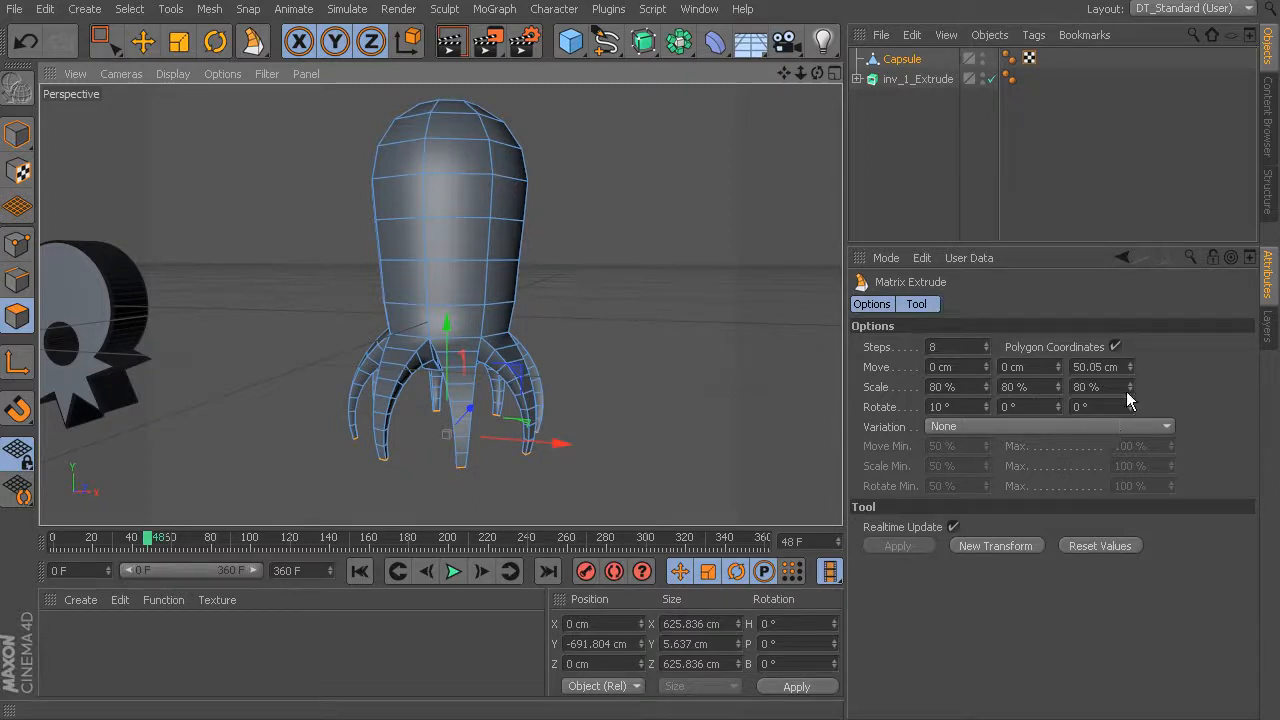
Reduce the matrix extrusion to 6 steps and set its first rotation value to -5° so the tentacles curve outward
drag(1130, 367, 1130, 372)
click(986, 349)
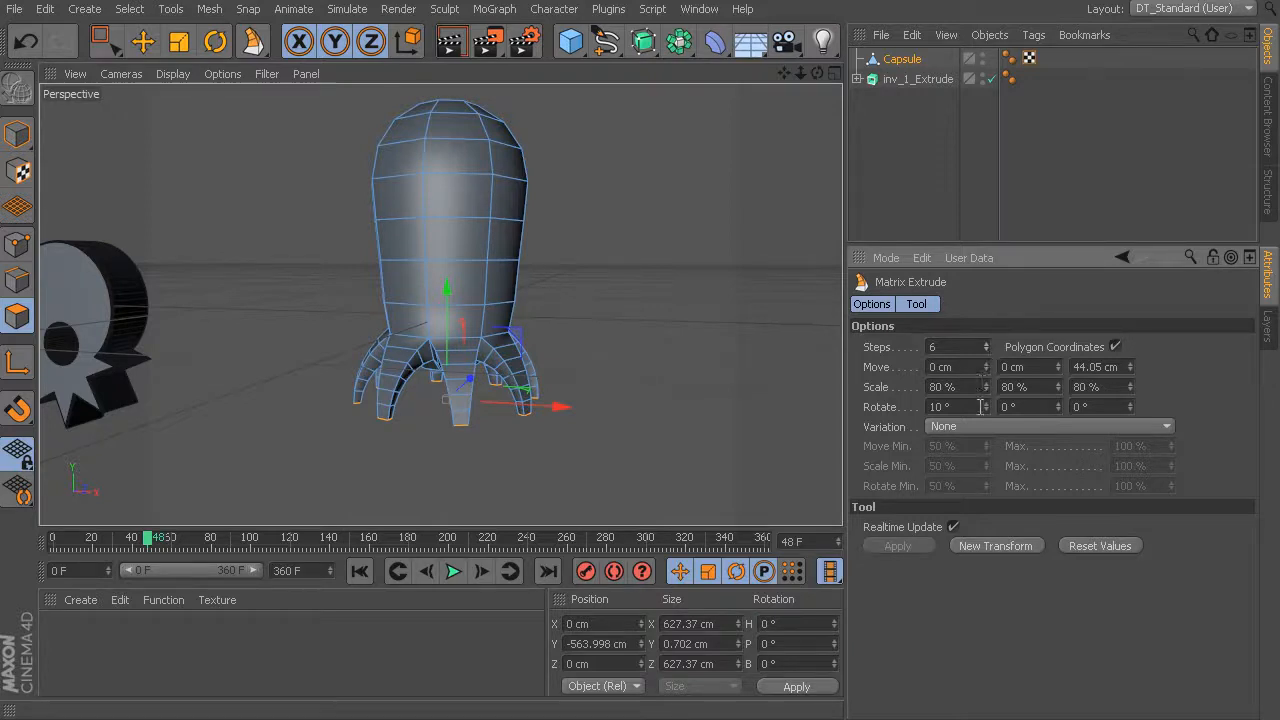
drag(985, 408, 985, 418)
alt+drag(810, 360, 695, 315)
alt+right_drag(651, 317, 752, 343)
alt+drag(698, 325, 798, 354)
Set the tentacles' extrusion move to 61.95 cm on the third axis and their scale to 87%, 80% and 85%
drag(1130, 367, 1093, 409)
drag(1130, 370, 1129, 367)
alt+drag(660, 345, 638, 308)
drag(985, 390, 1058, 391)
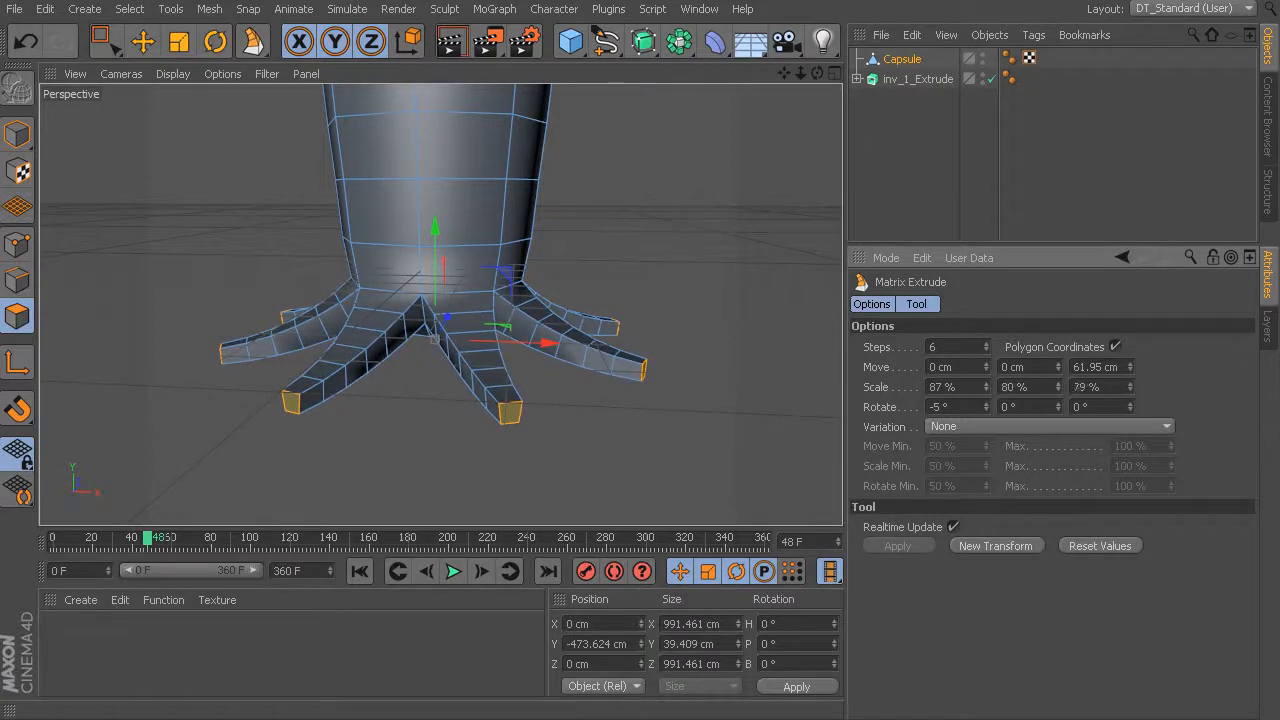
drag(1130, 387, 1130, 389)
alt+drag(681, 401, 632, 393)
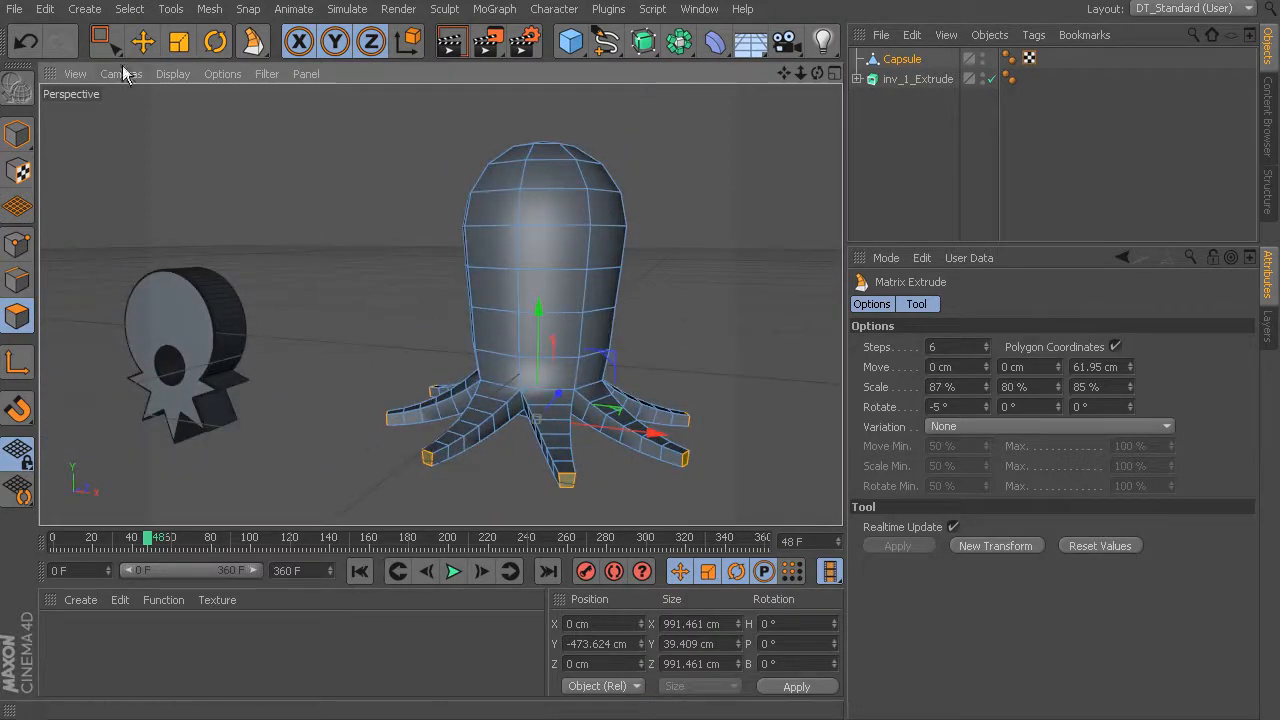
Switch to Live Selection and clear the selection of the tentacle tip faces
click(103, 41)
click(353, 236)
alt+drag(397, 247, 228, 28)
drag(104, 45, 148, 73)
alt+drag(474, 290, 488, 240)
click(475, 386)
alt+drag(471, 391, 622, 240)
click(630, 215)
Examine the faces on the capsule's underside between its centre and the tentacle bases
alt+right_drag(621, 245, 712, 262)
alt+middle_drag(590, 308, 617, 286)
alt+right_drag(617, 286, 648, 290)
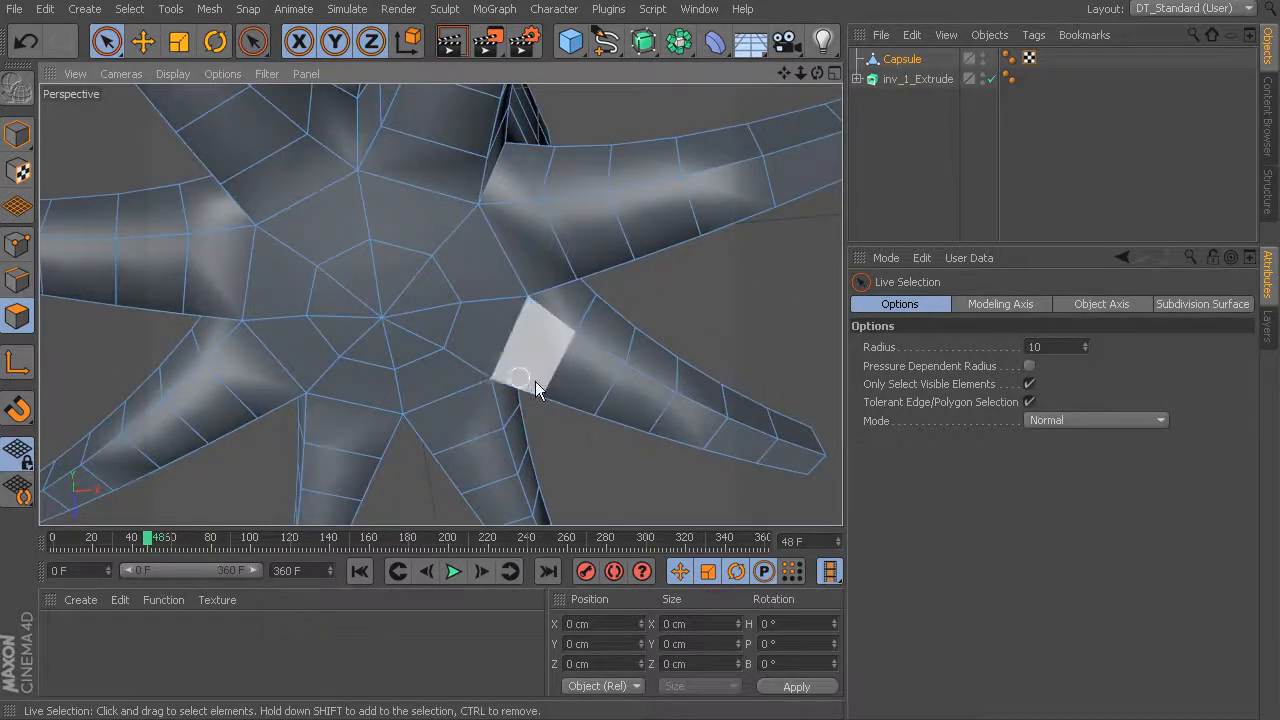
click(486, 271)
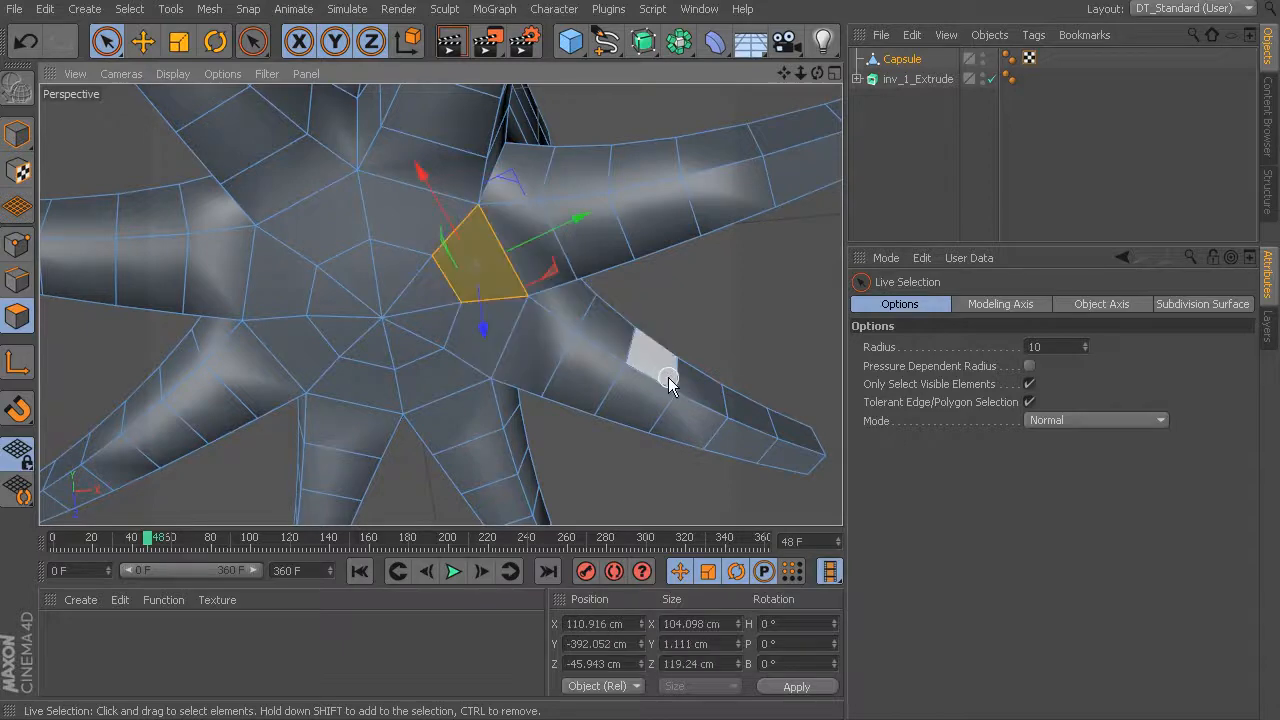
click(428, 295)
click(711, 326)
In edge mode, select four alternate edges radiating from the centre of the capsule's underside and dissolve them
alt+drag(517, 329, 573, 338)
alt+right_drag(573, 338, 594, 298)
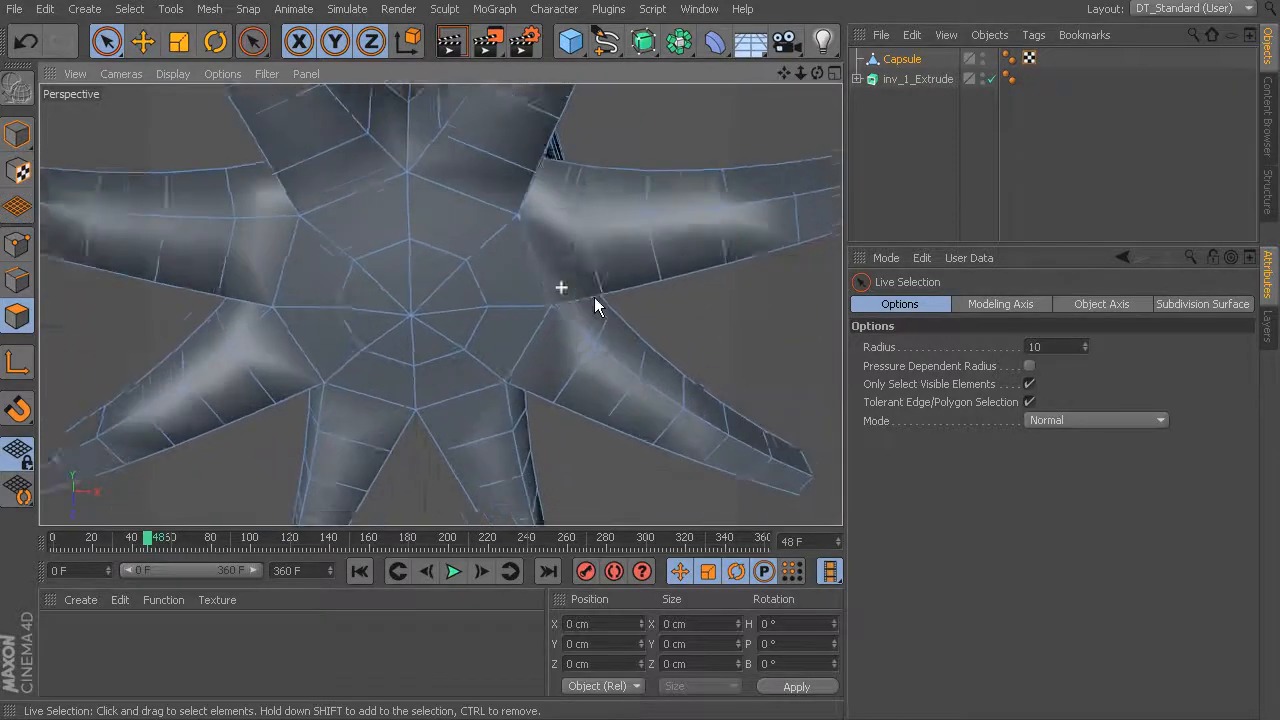
alt+drag(594, 298, 580, 305)
click(107, 41)
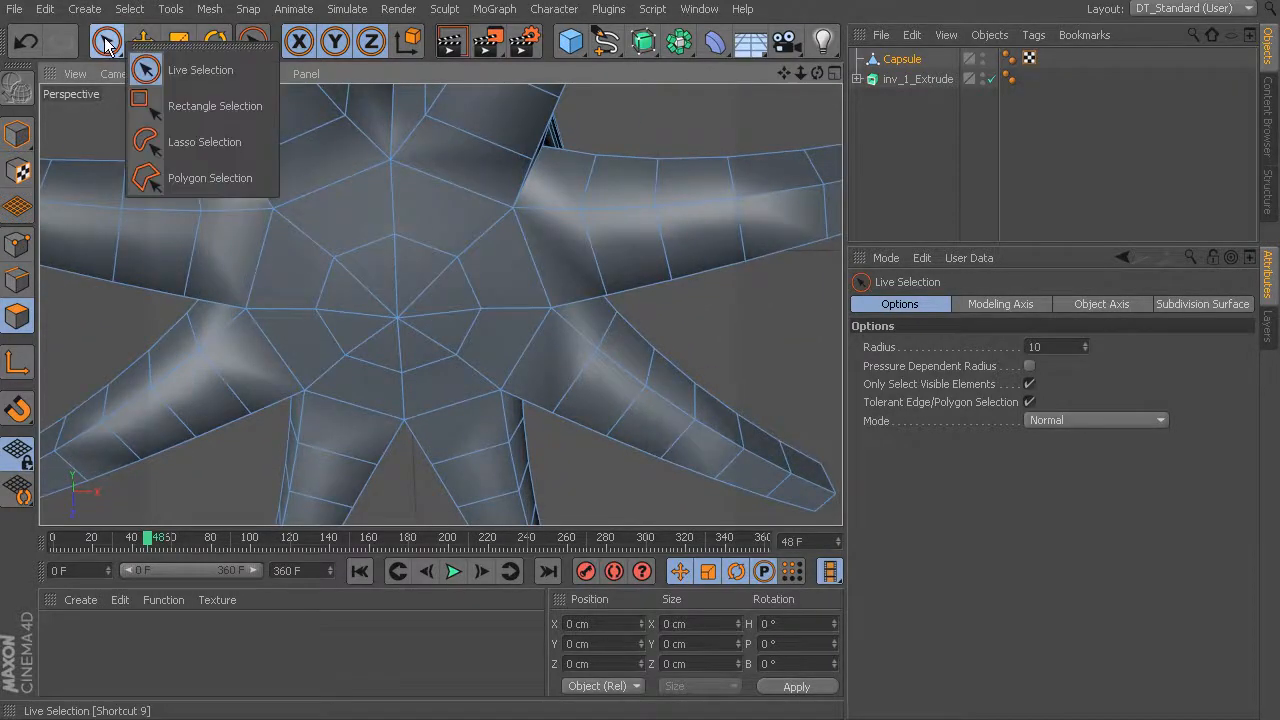
click(17, 280)
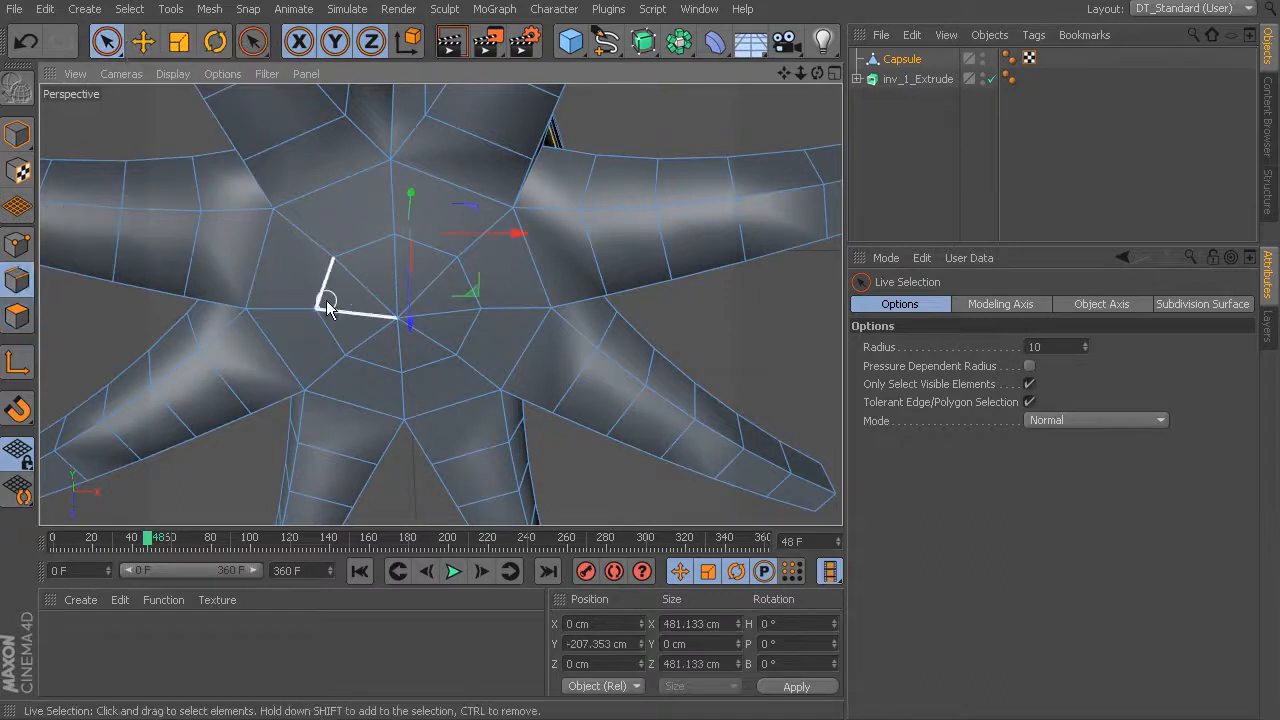
click(364, 293)
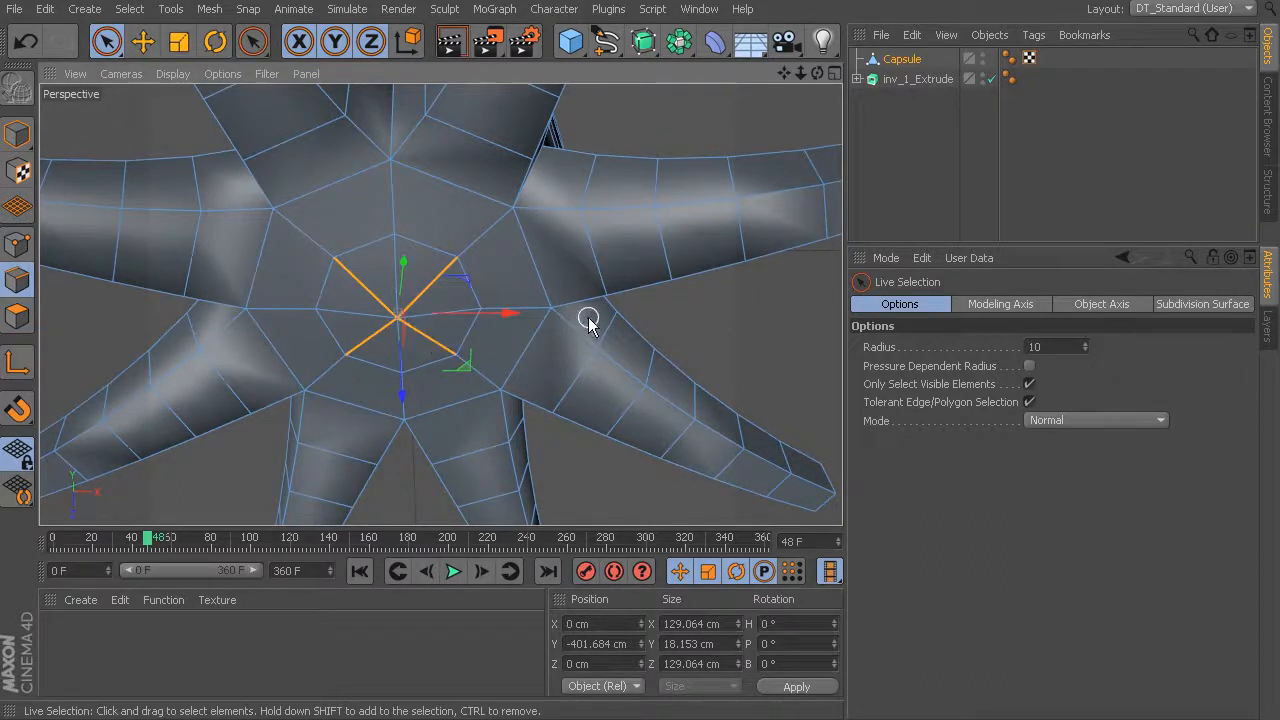
key(Delete)
key(ctrl+z)
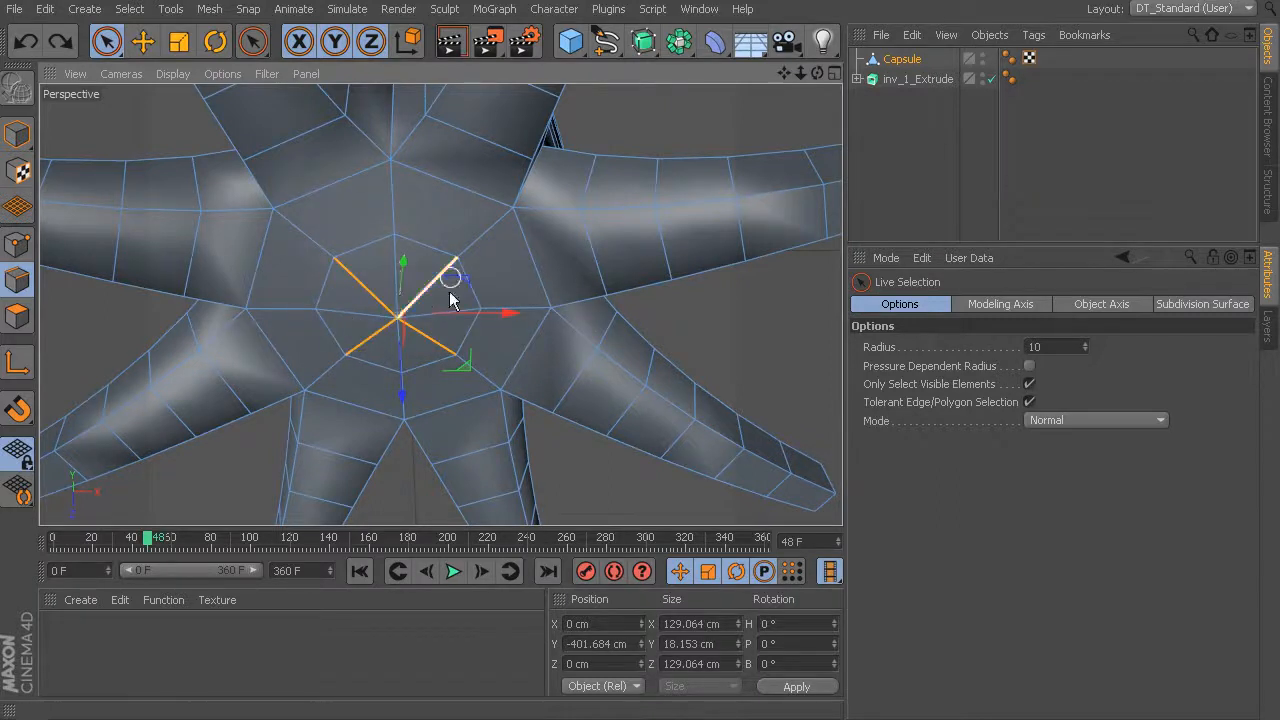
right_click(643, 111)
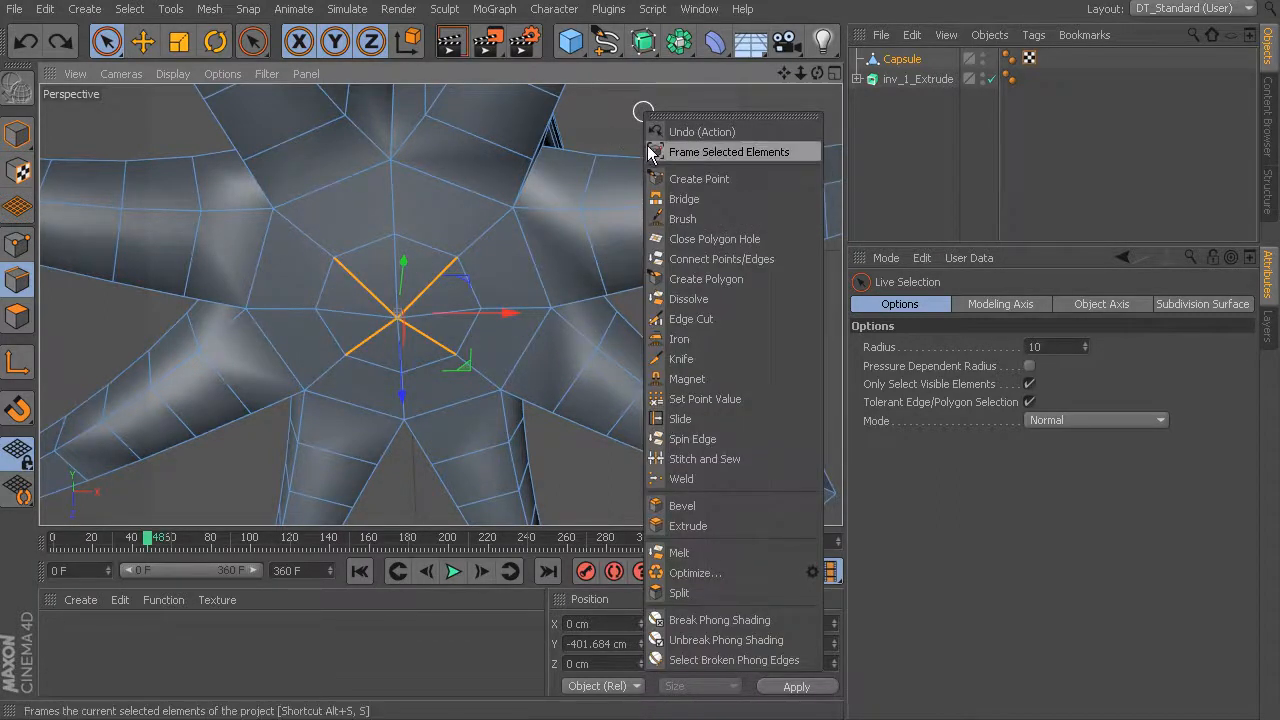
click(686, 299)
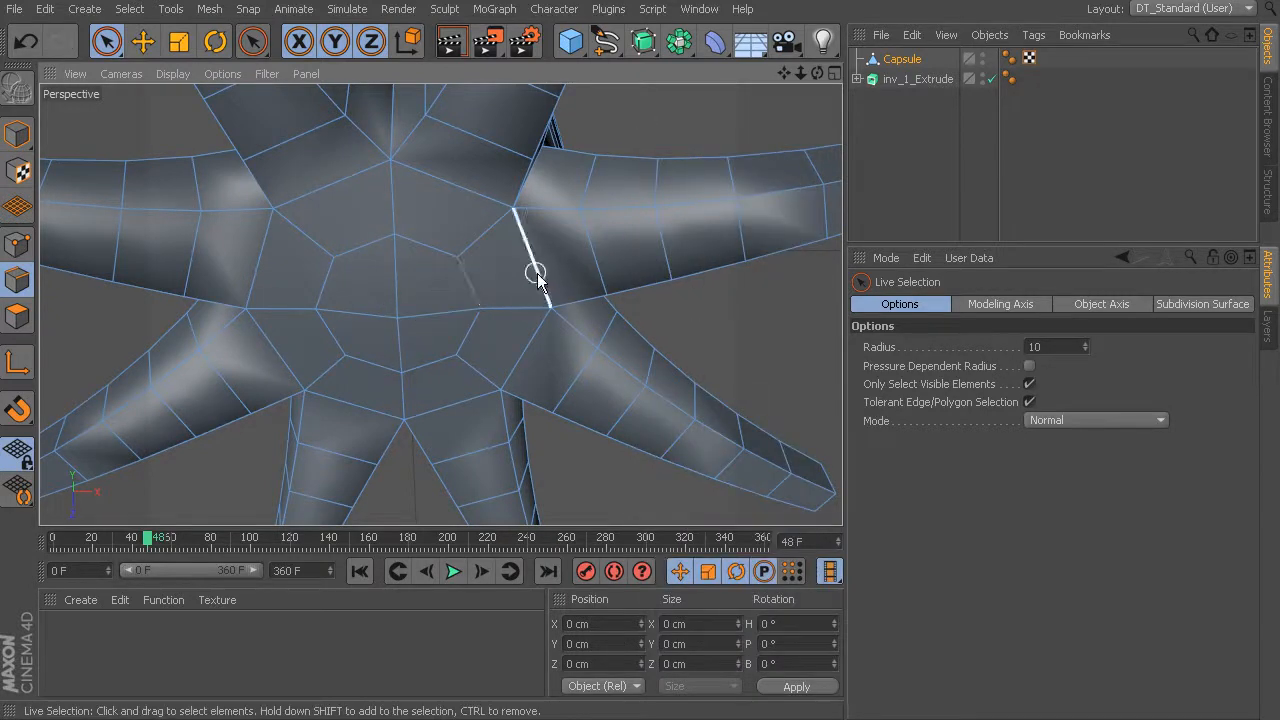
Select four alternate edges meeting at the centre of the capsule's rounded top and dissolve them
scroll(625, 252, down, 3)
alt+drag(638, 220, 520, 332)
click(390, 299)
shift+click(469, 298)
shift+click(410, 213)
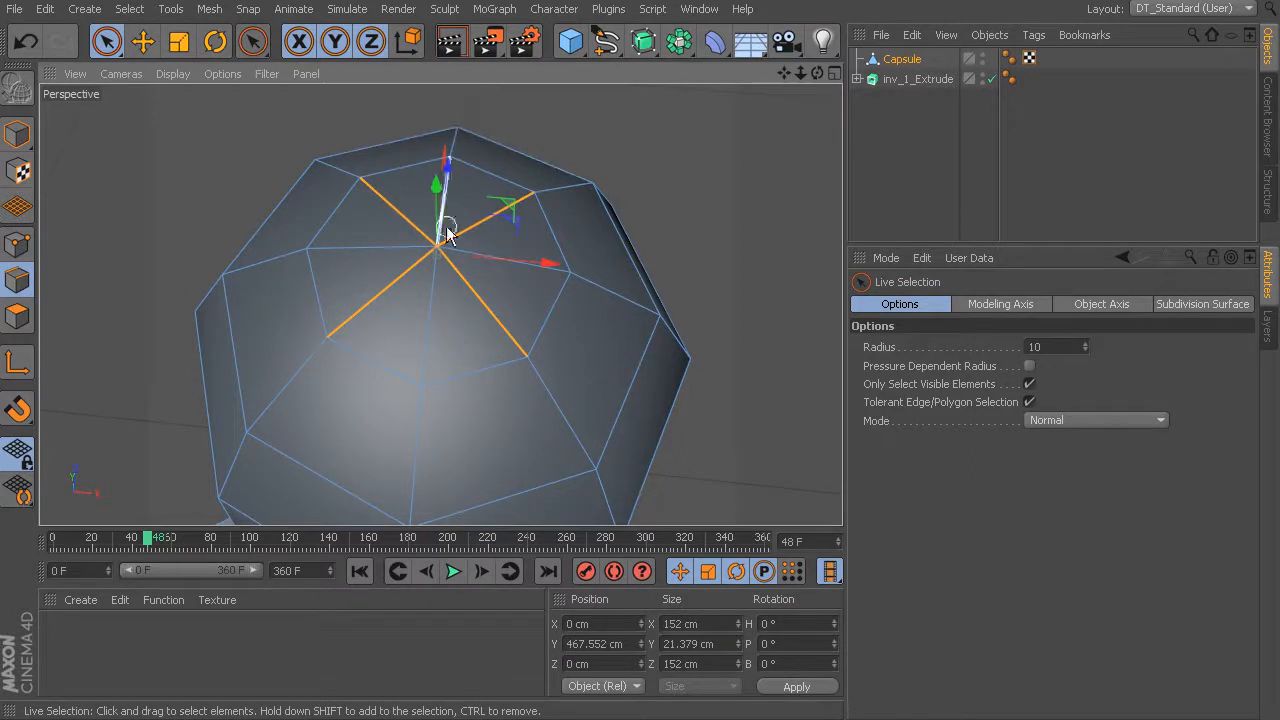
right_click(704, 150)
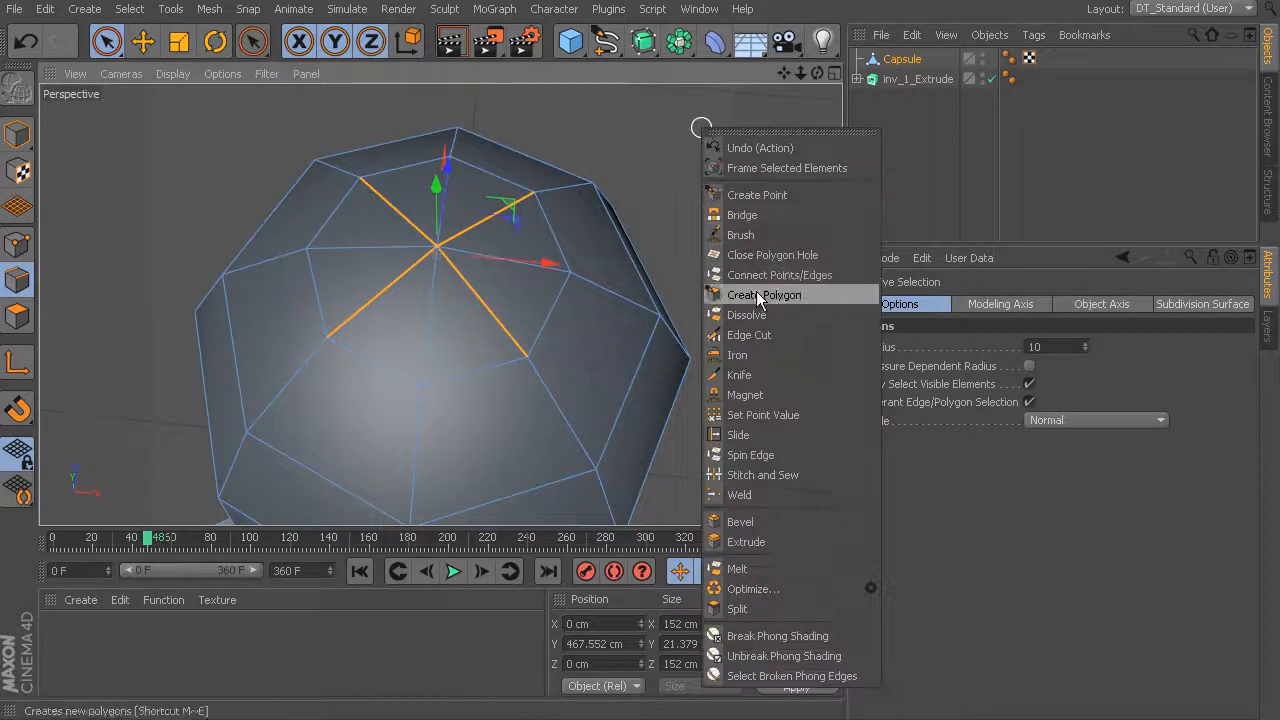
click(754, 314)
alt+drag(463, 243, 511, 250)
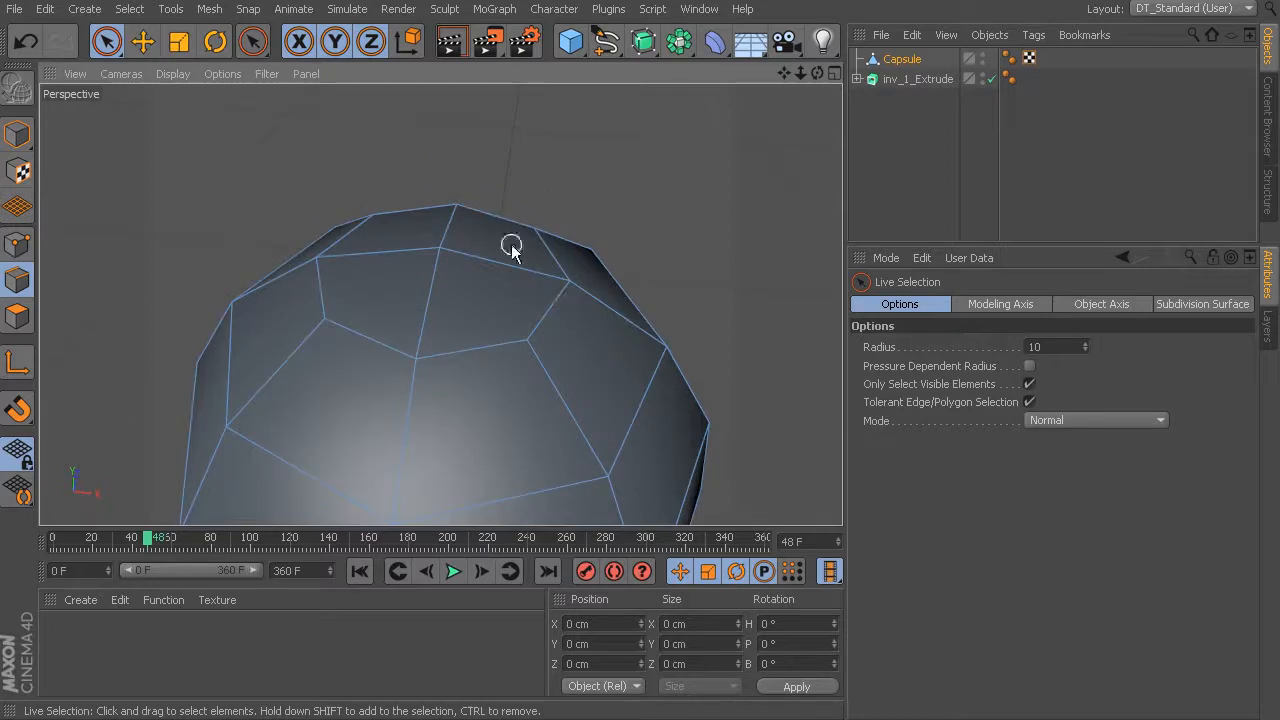
Examine the whole octopus-like mesh and its tentacles from several sides beside the flat invader
alt+drag(568, 319, 576, 243)
scroll(576, 244, down, 6)
alt+middle_drag(576, 249, 547, 146)
alt+right_drag(657, 283, 594, 277)
alt+middle_drag(588, 288, 532, 255)
alt+right_drag(557, 279, 563, 271)
alt+middle_drag(563, 271, 563, 283)
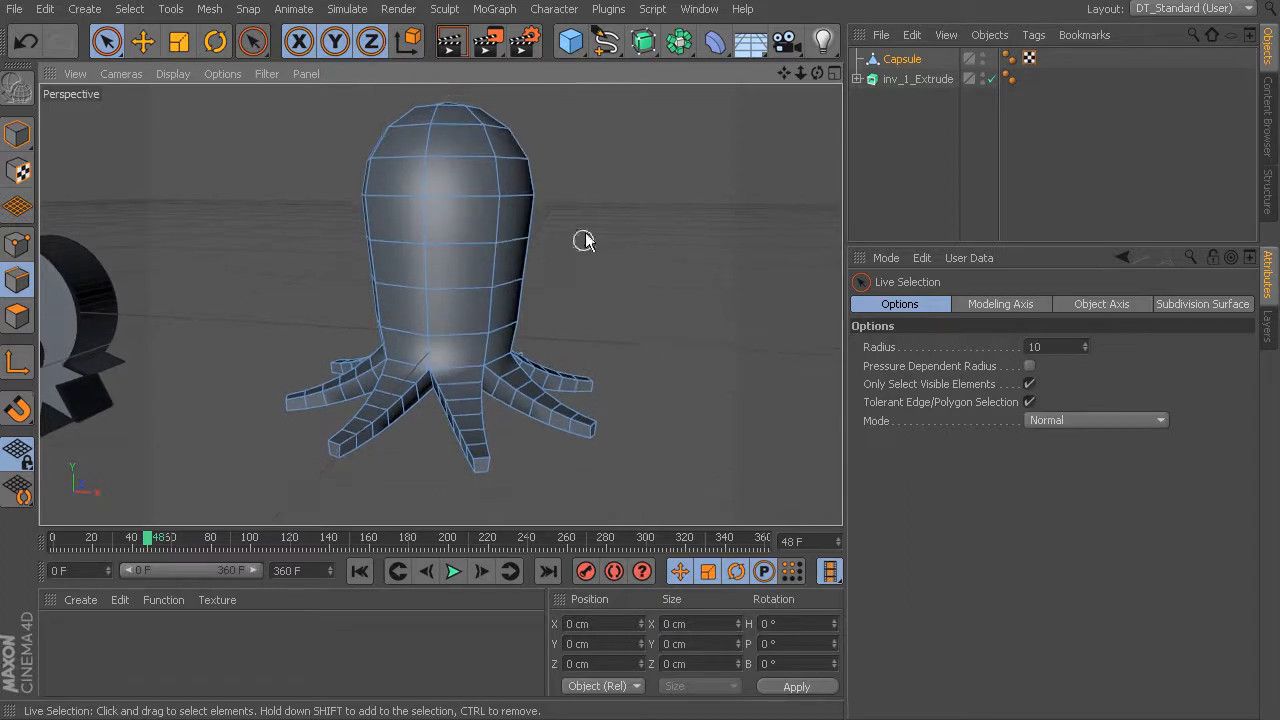
alt+drag(594, 347, 525, 262)
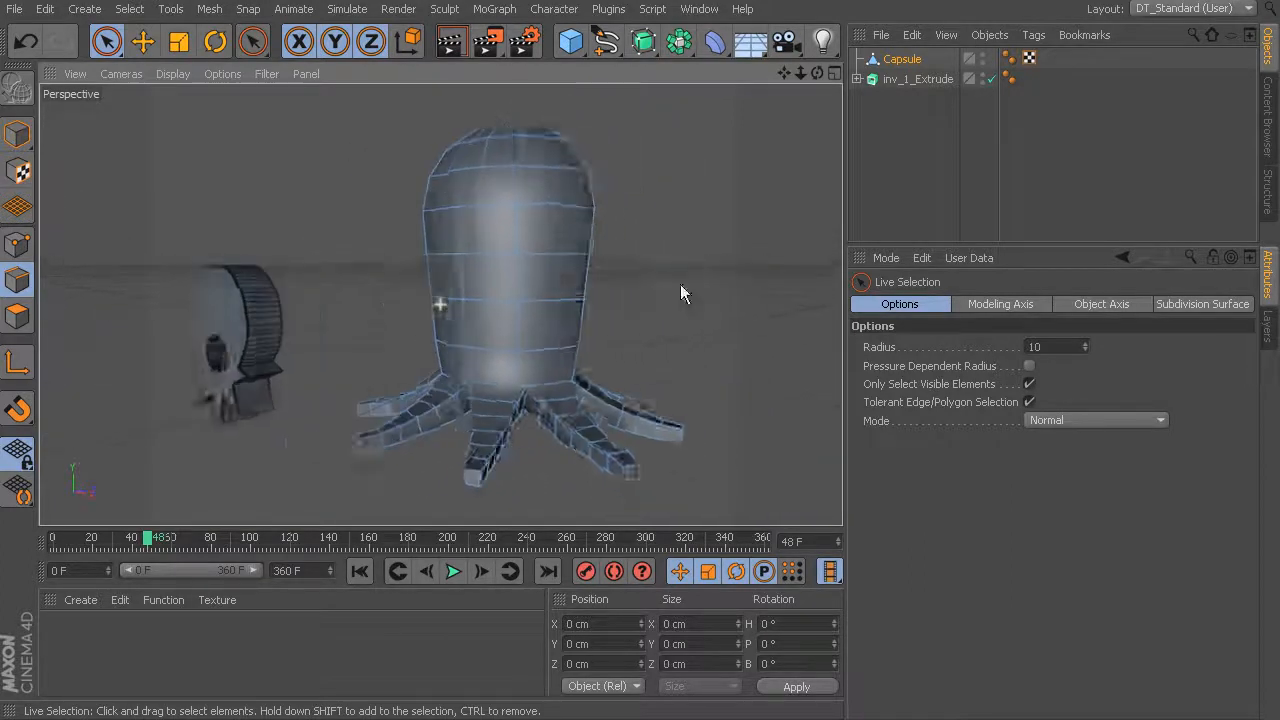